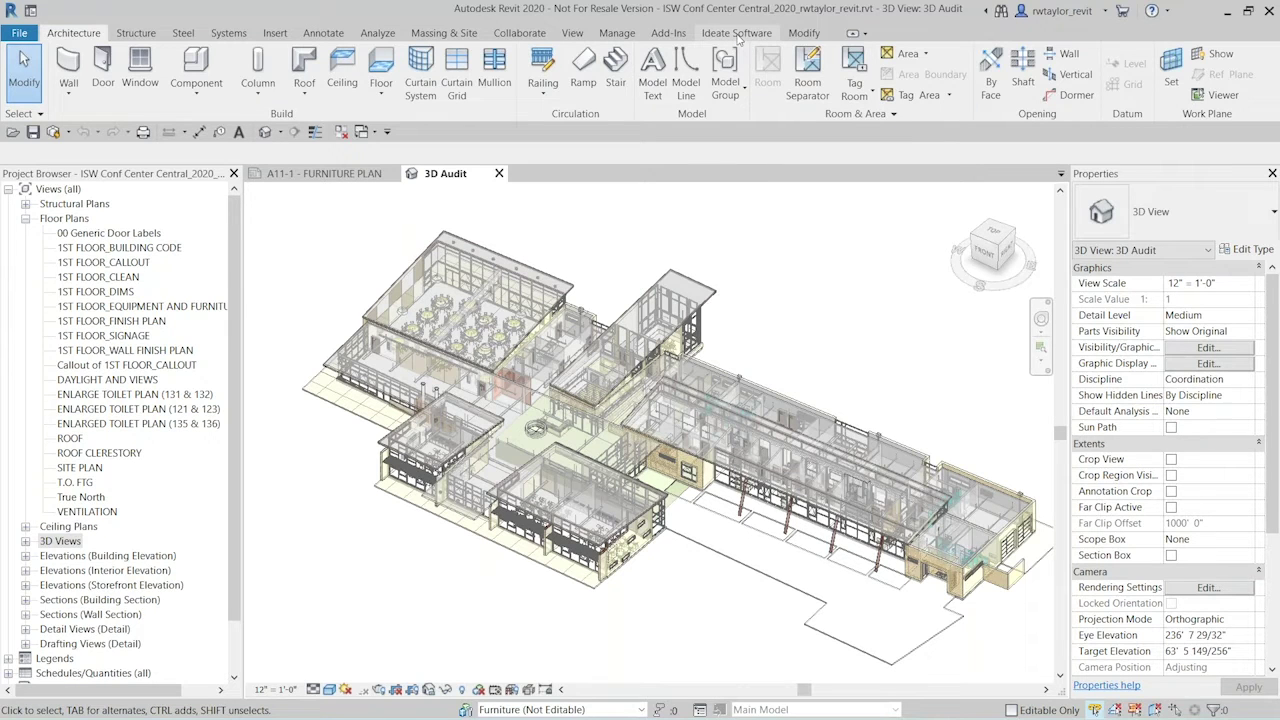
Open Ideate BIMLink for the current project.
left_click(737, 33)
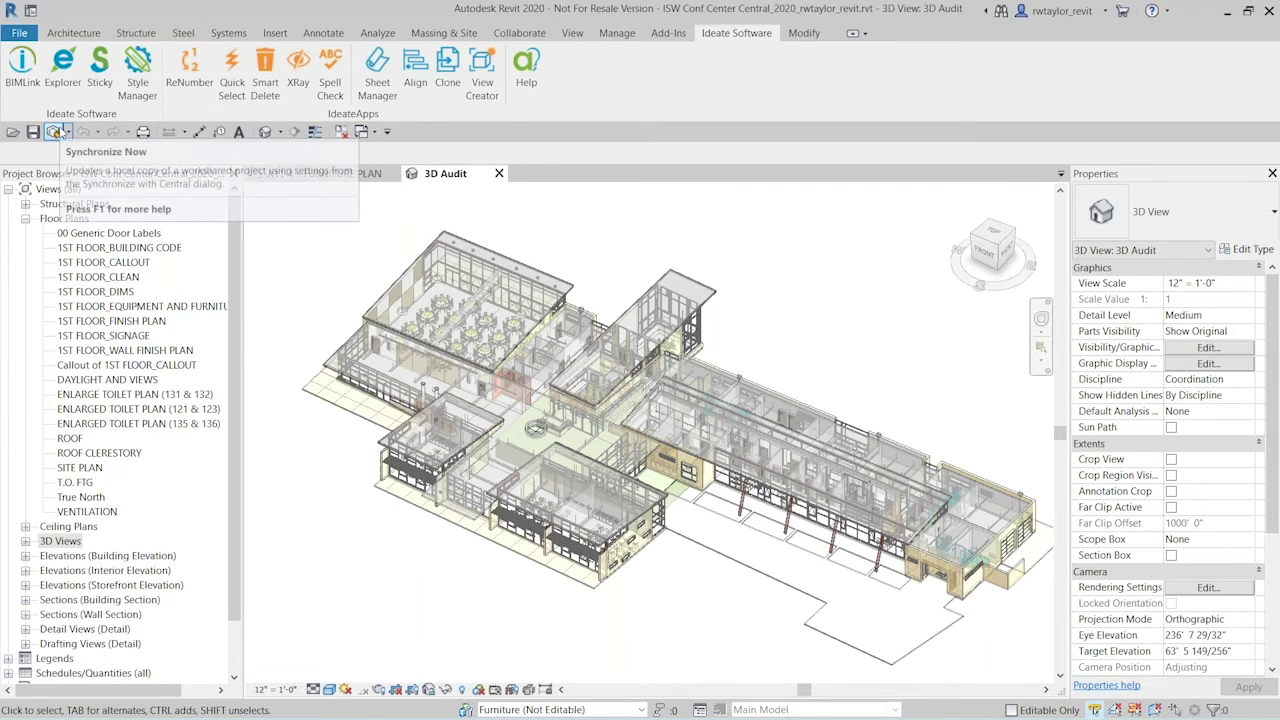
left_click(24, 84)
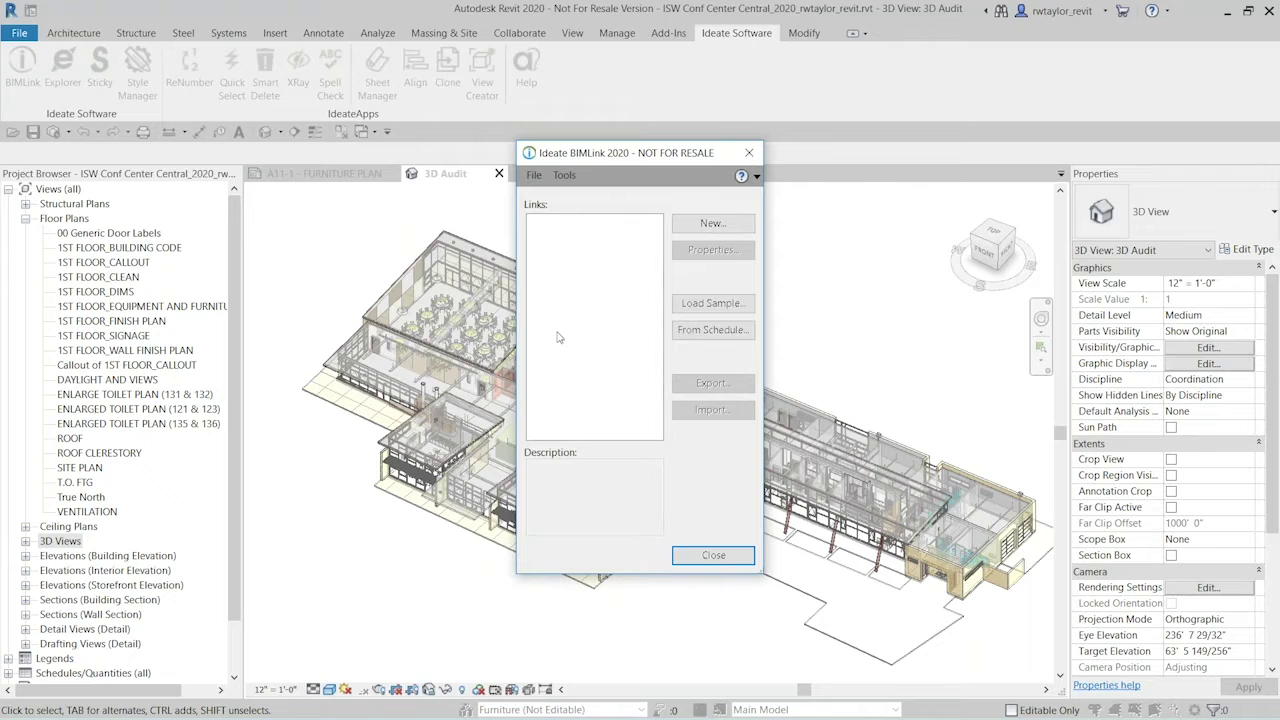
left_click(704, 229)
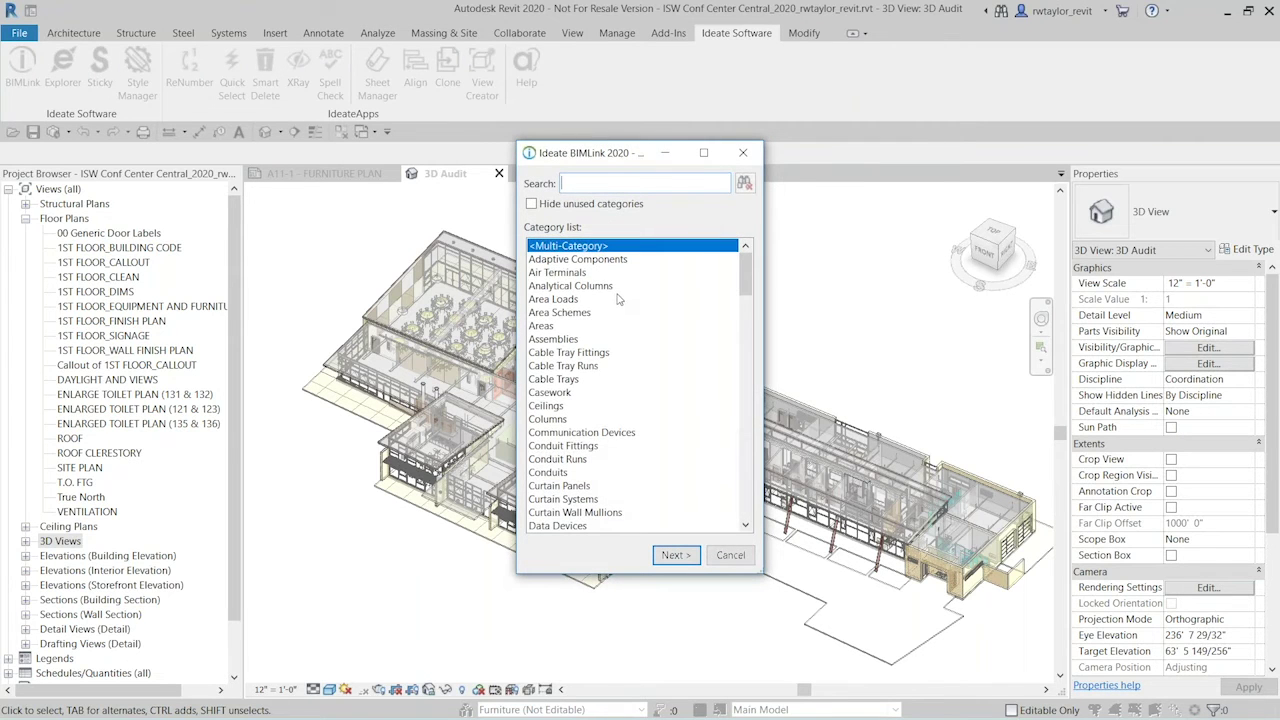
left_click(570, 406)
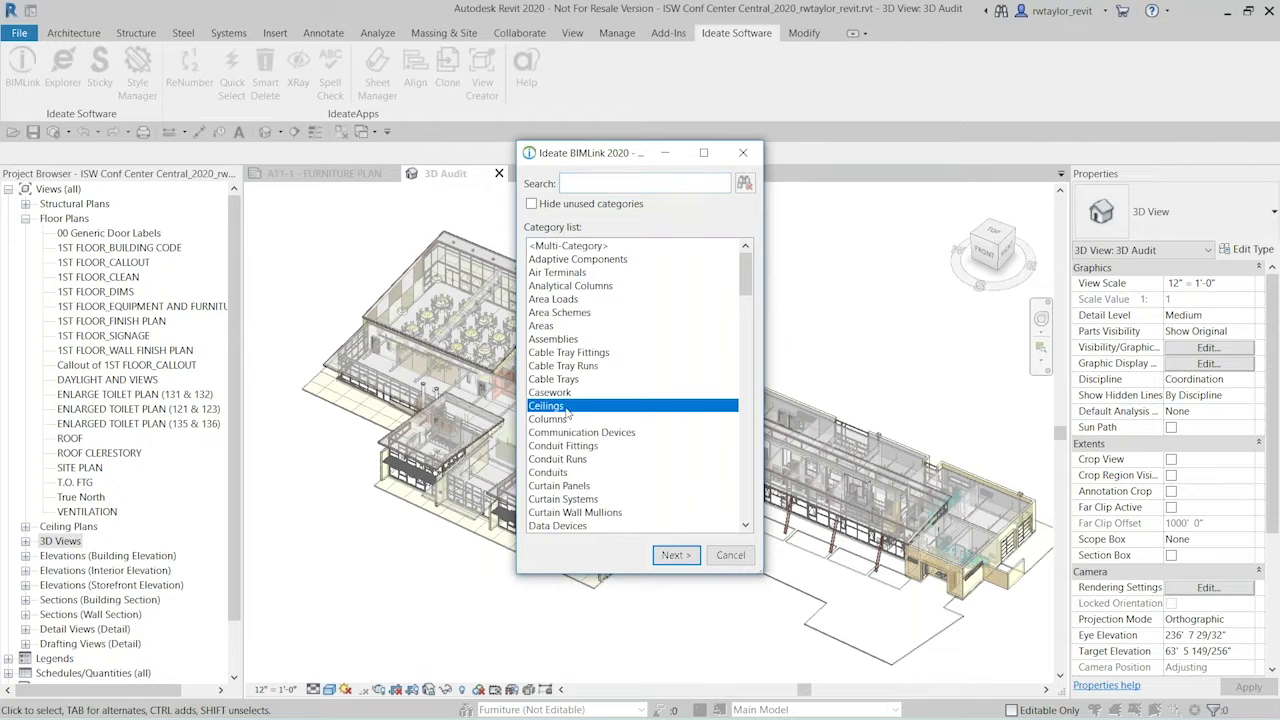
left_click(676, 555)
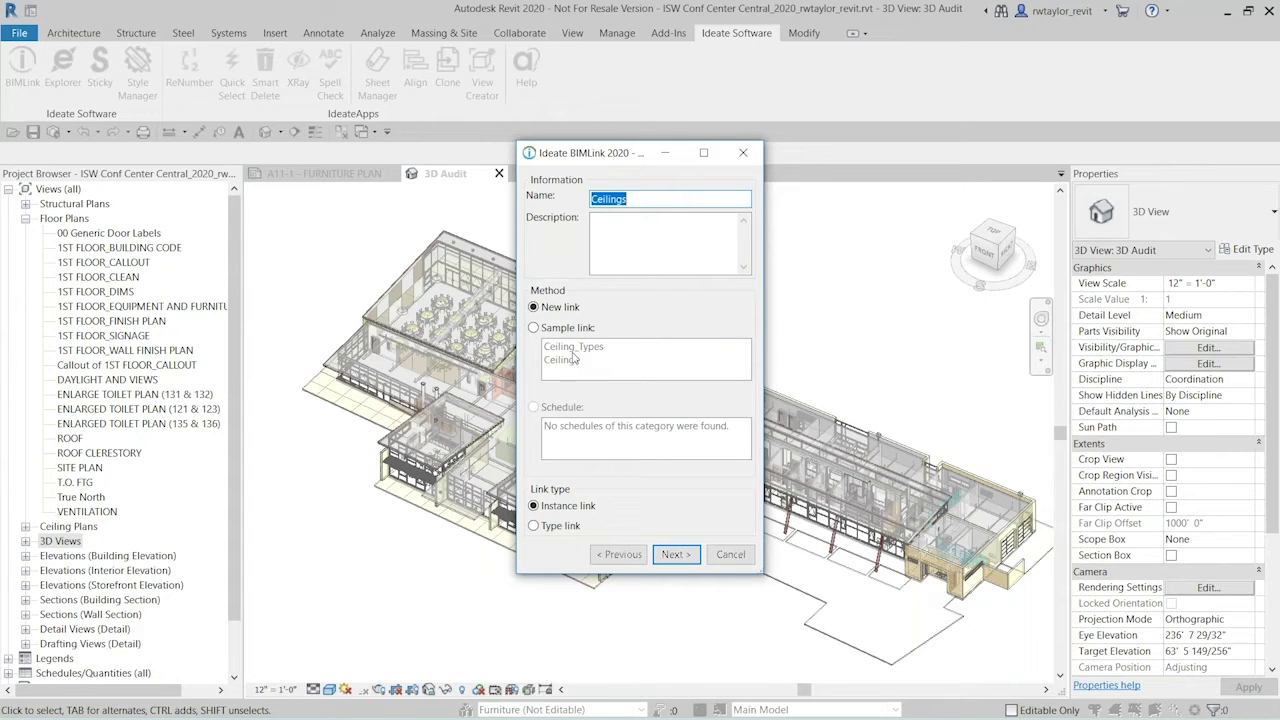
left_click(743, 152)
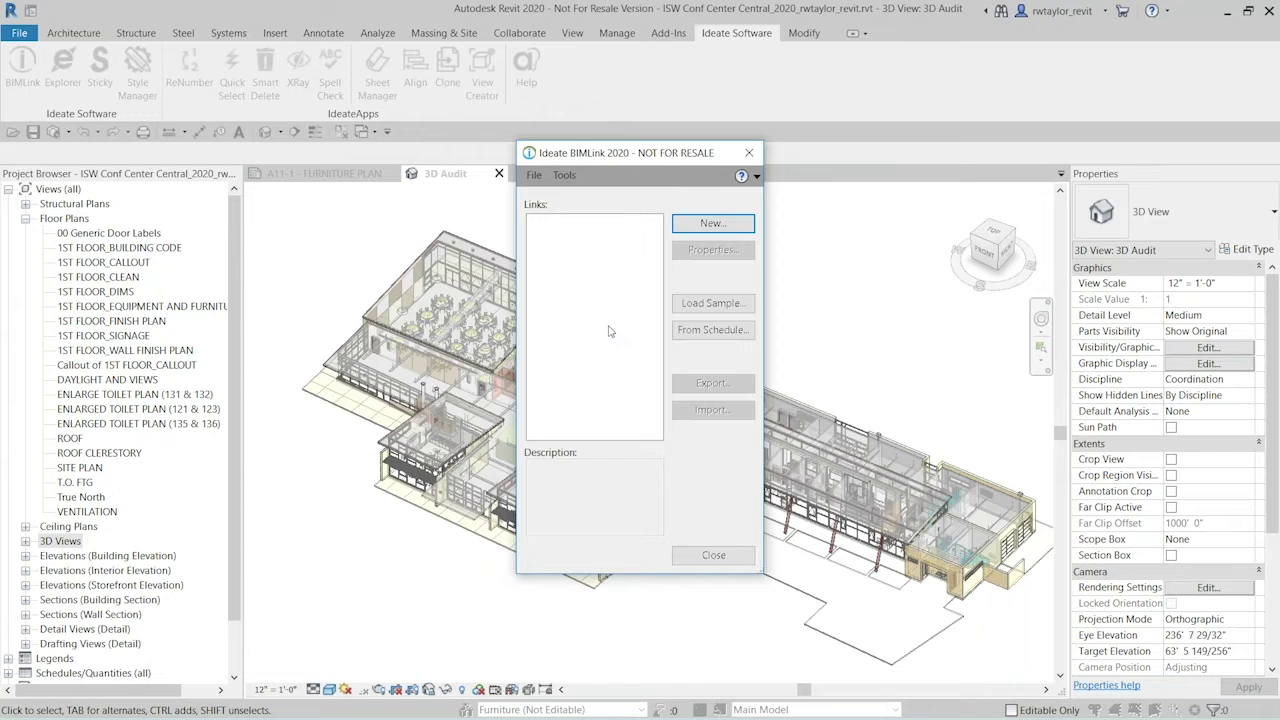
Search the sample links for "rename" and load the Project_Stds-Rename_Types link for editing.
left_click(715, 310)
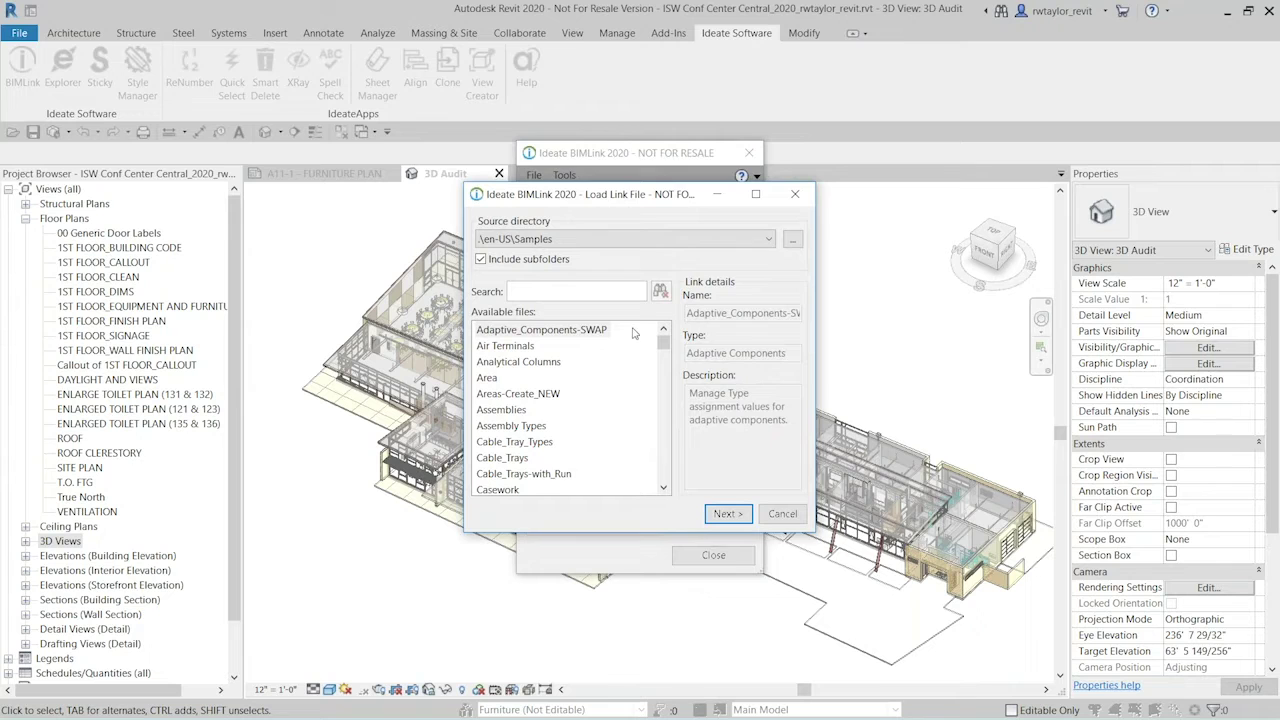
left_click(718, 241)
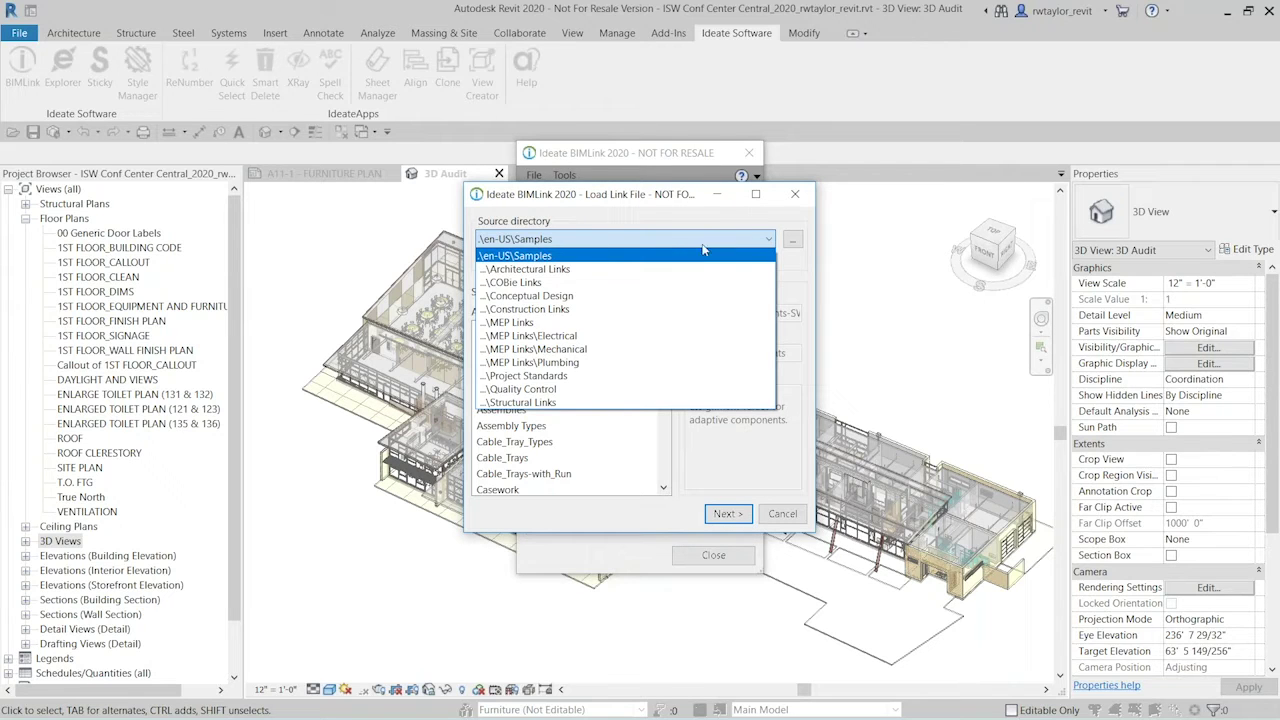
left_click(577, 241)
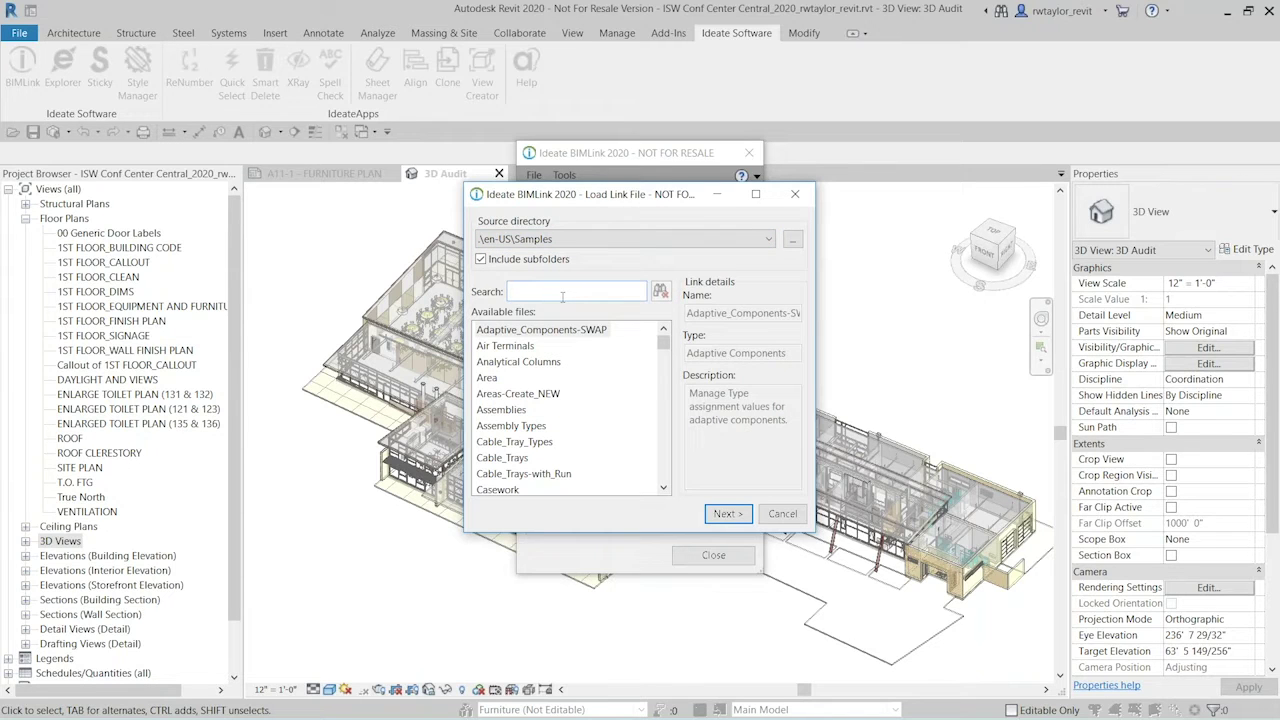
type("rename")
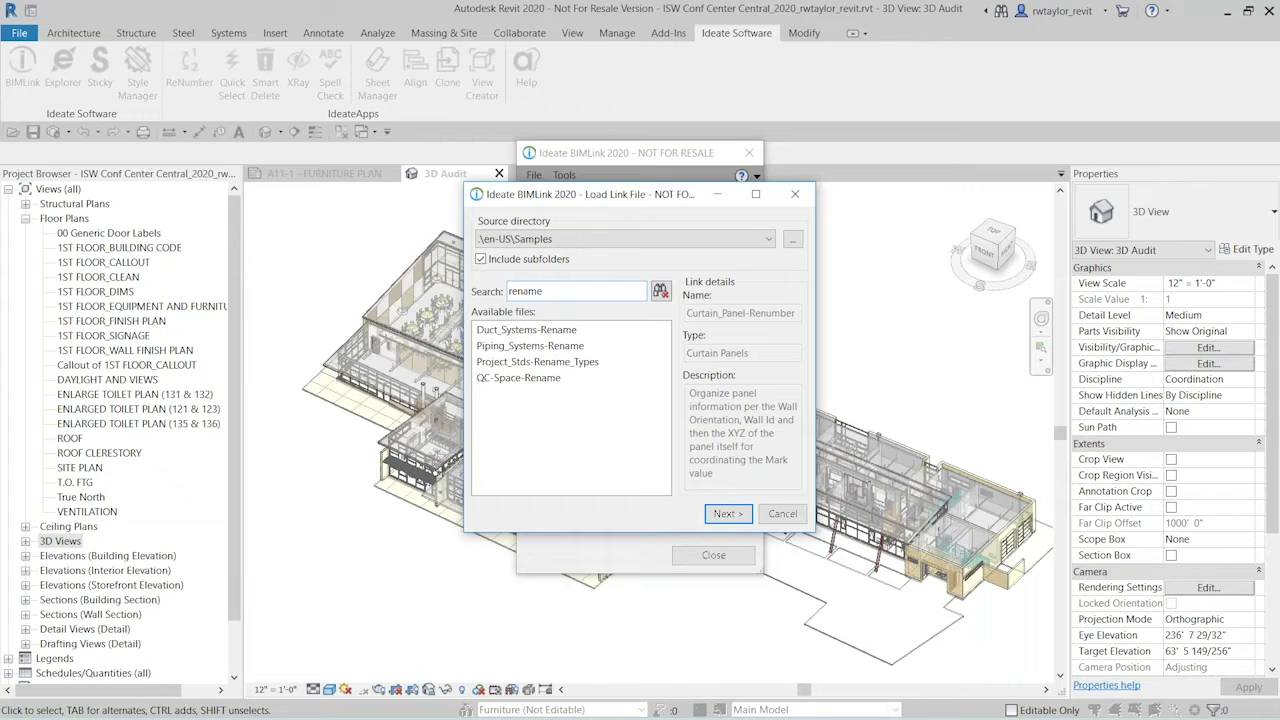
left_click(524, 364)
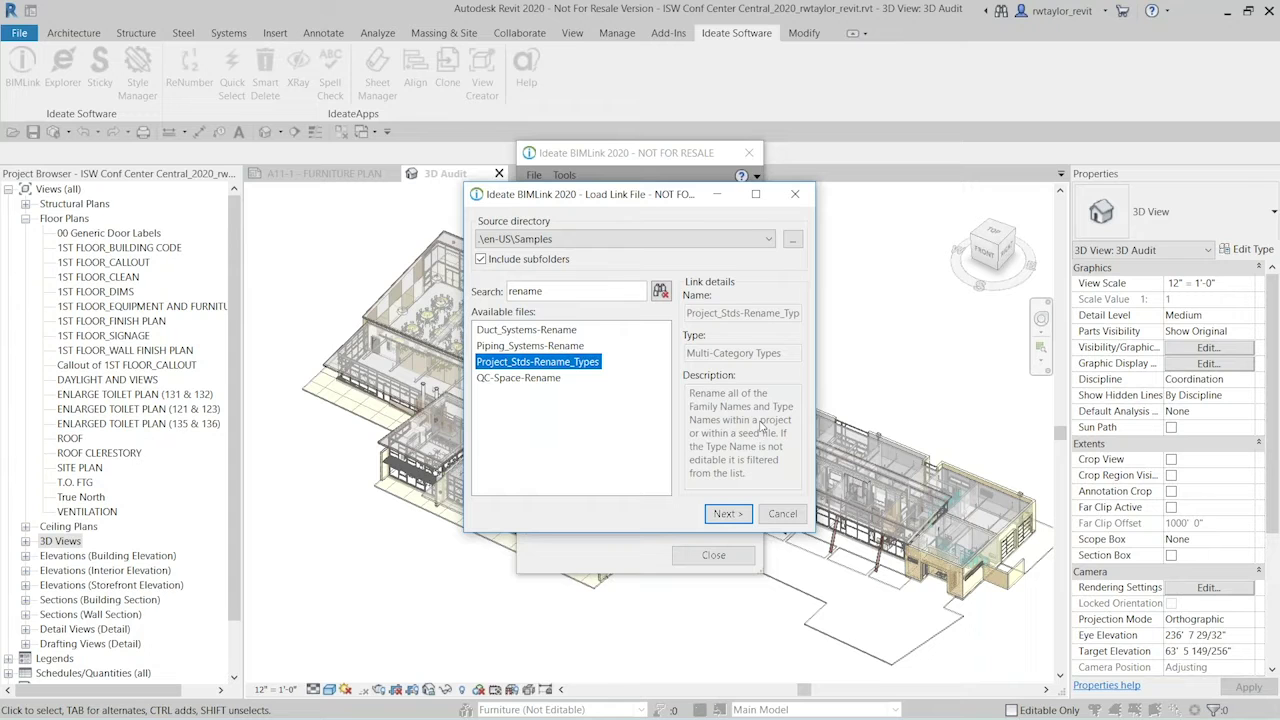
left_click(722, 514)
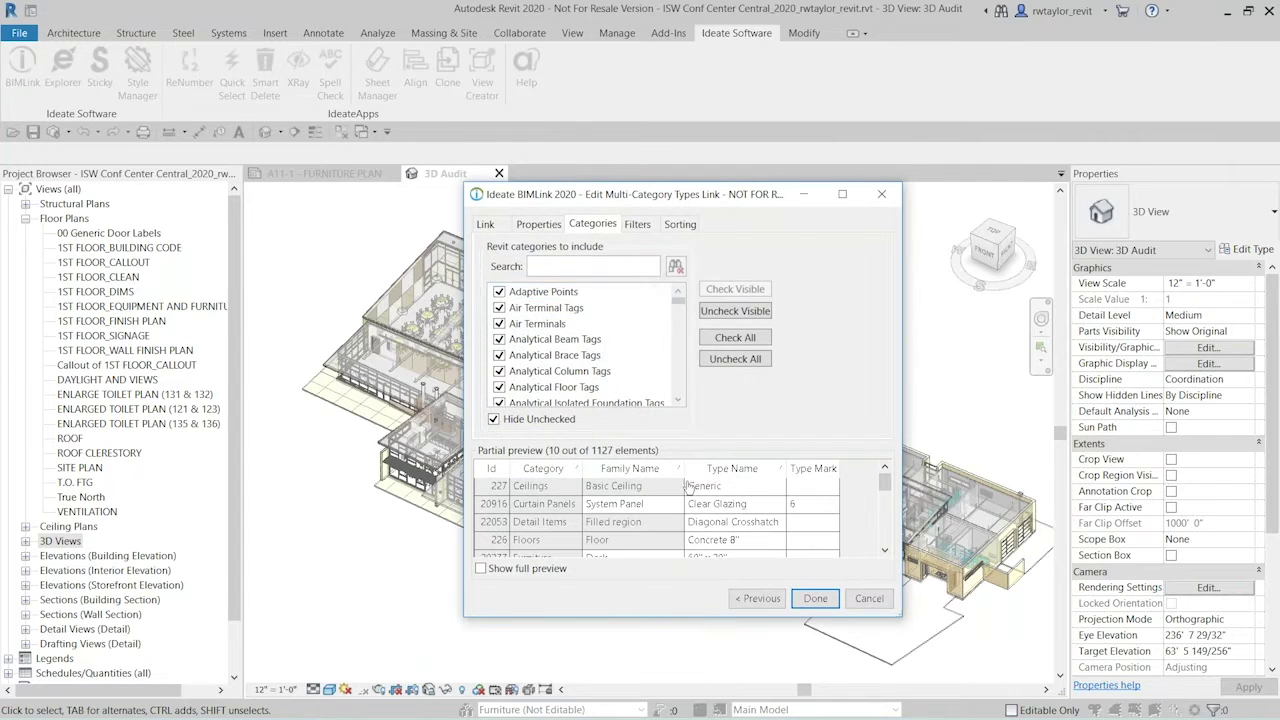
Restrict the link's Revit categories to Furniture only, clearing all other categories, and enlarge the preview.
left_click_drag(631, 198, 577, 168)
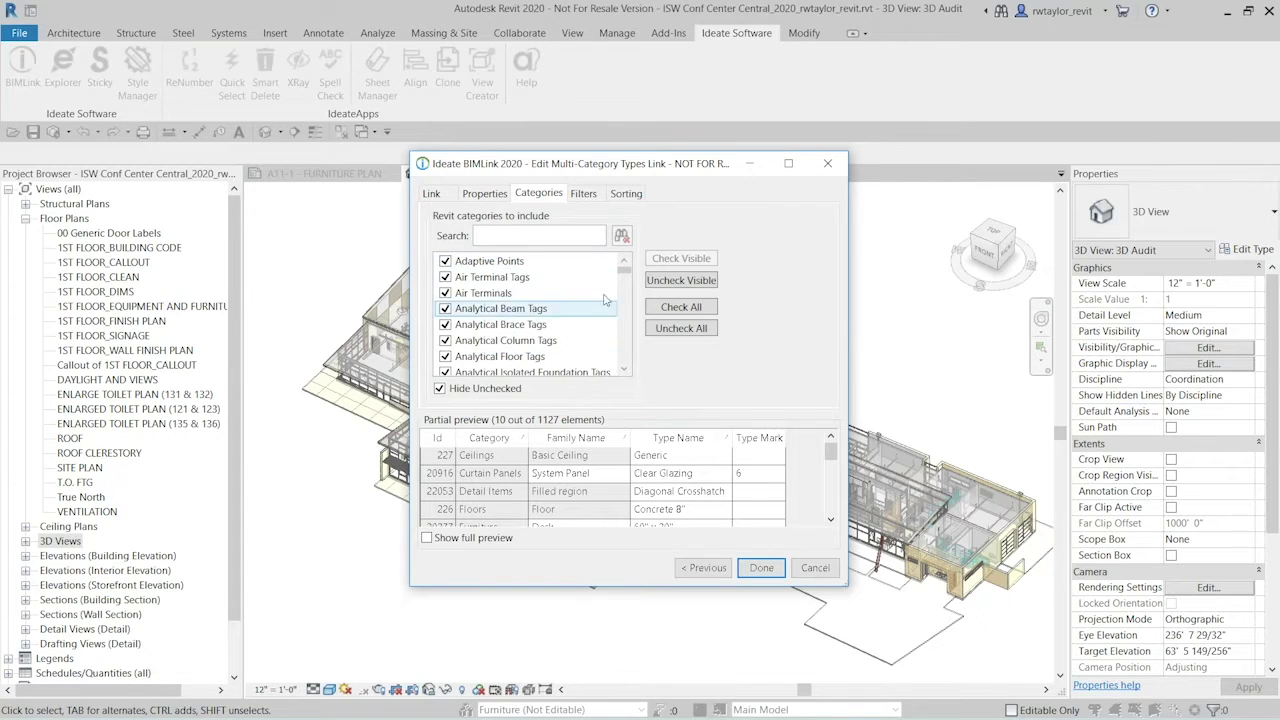
mouse_move(623, 268)
left_mouse_down()
mouse_move(622, 308)
mouse_move(623, 266)
left_mouse_up()
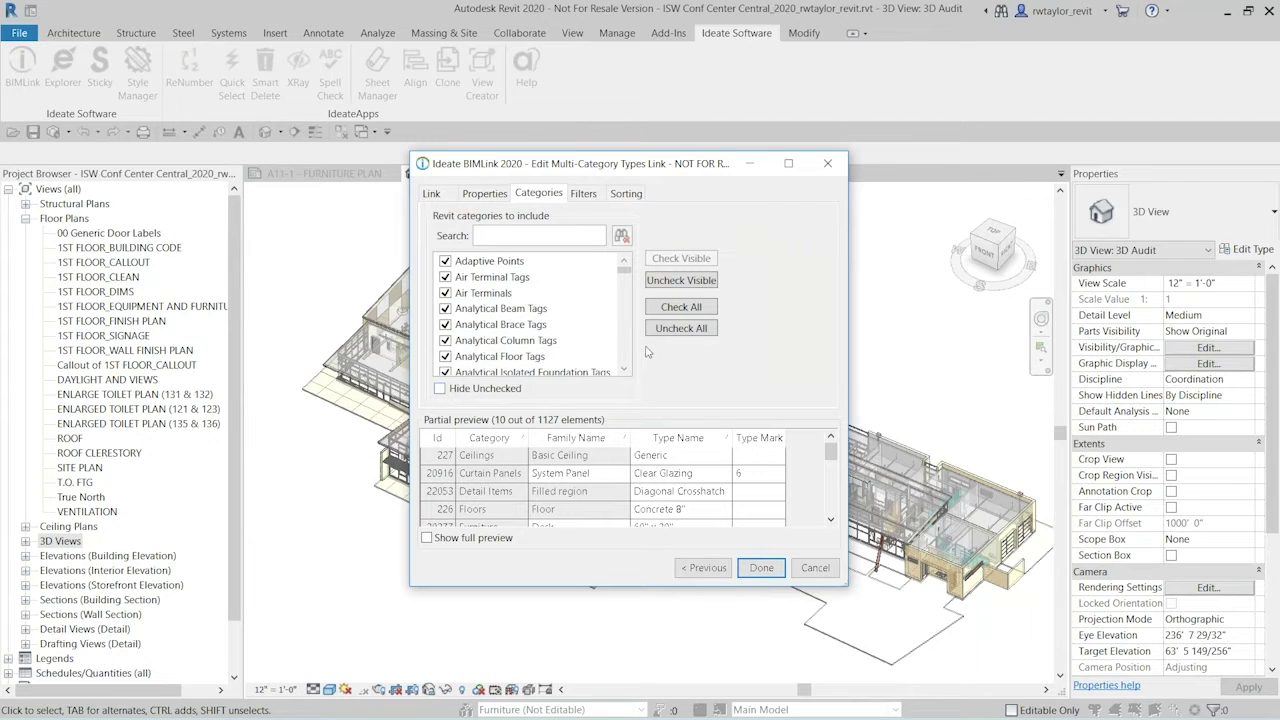
left_click(672, 330)
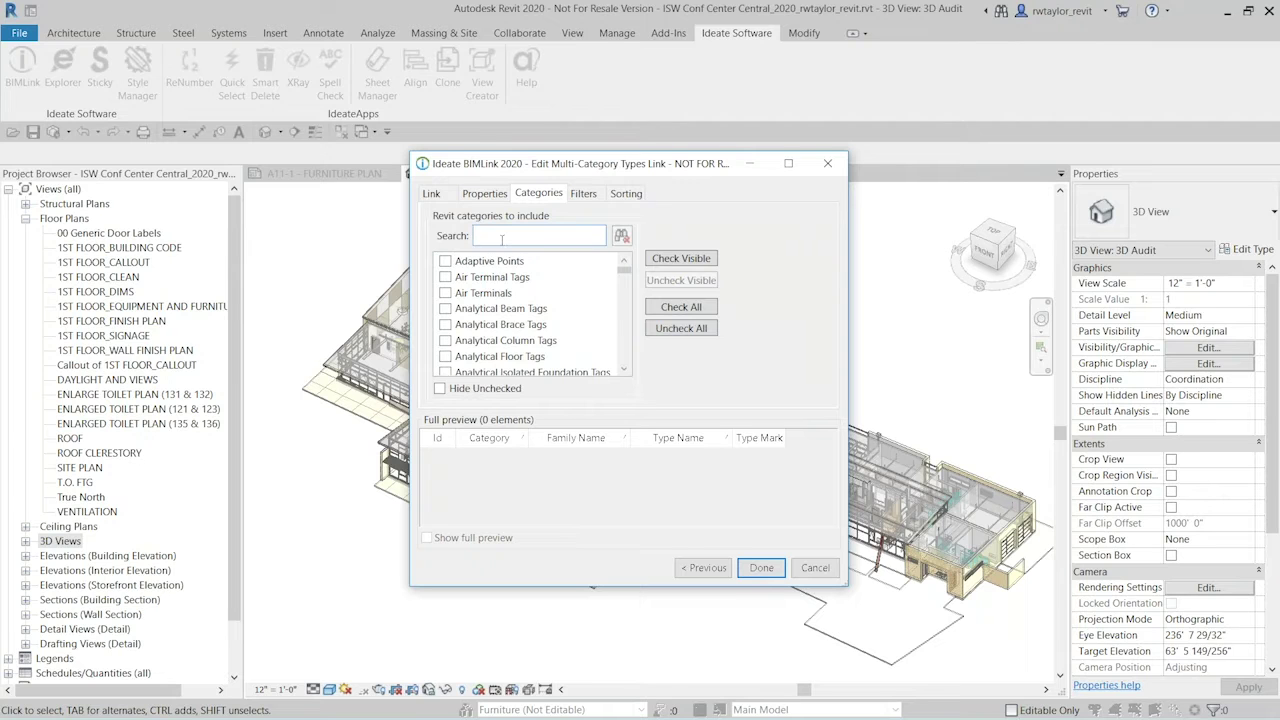
type("furn")
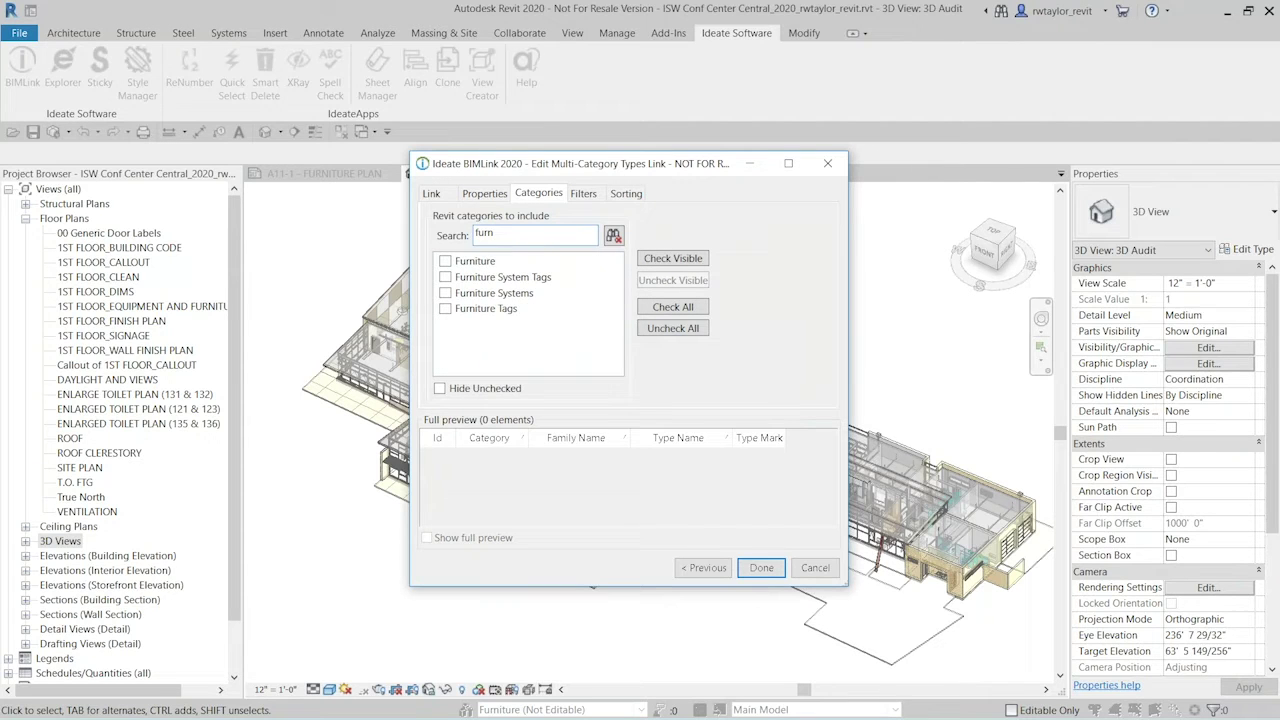
left_click(445, 261)
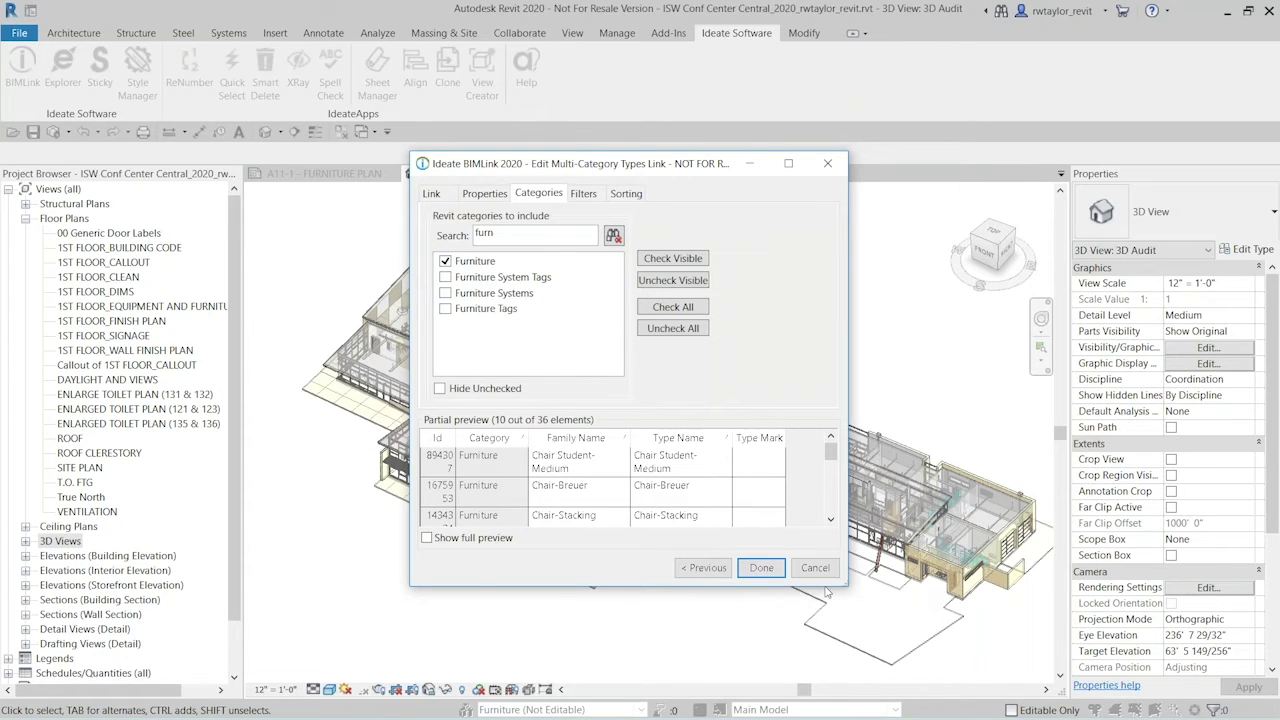
left_click_drag(848, 588, 861, 659)
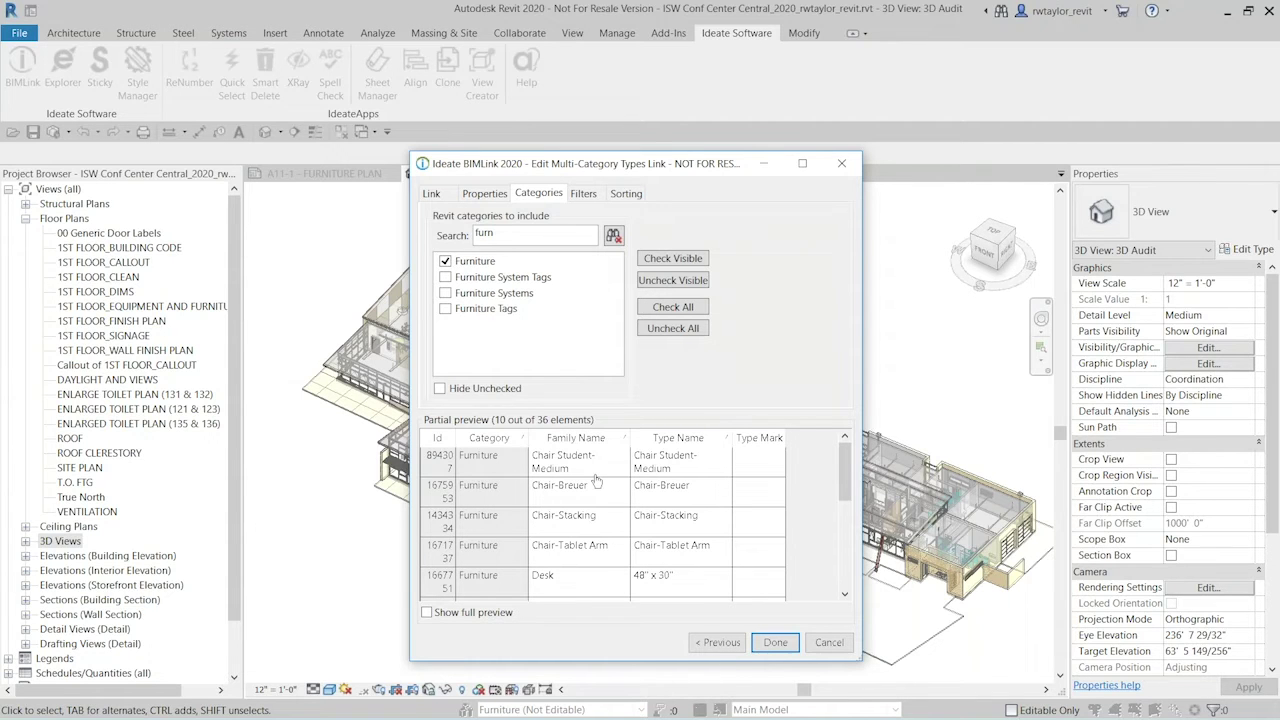
Filter the link's available properties so that only project parameters are listed.
left_click(483, 195)
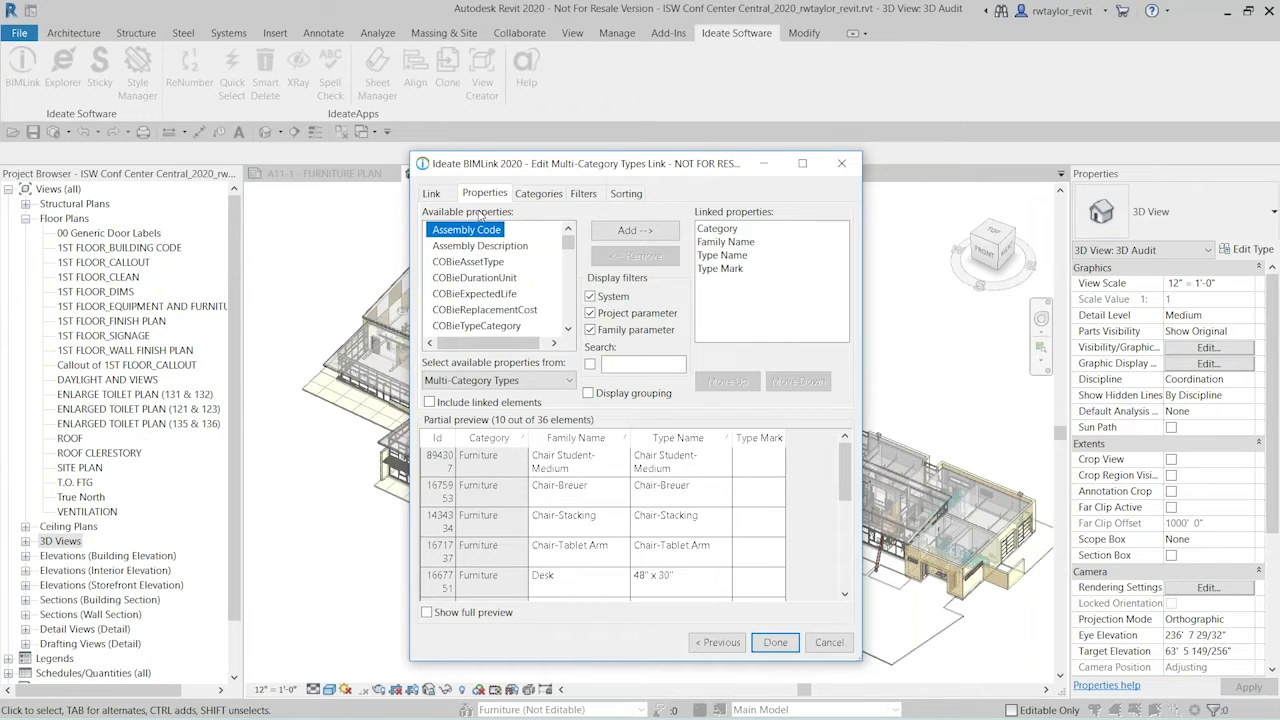
left_click(590, 330)
left_click(590, 330)
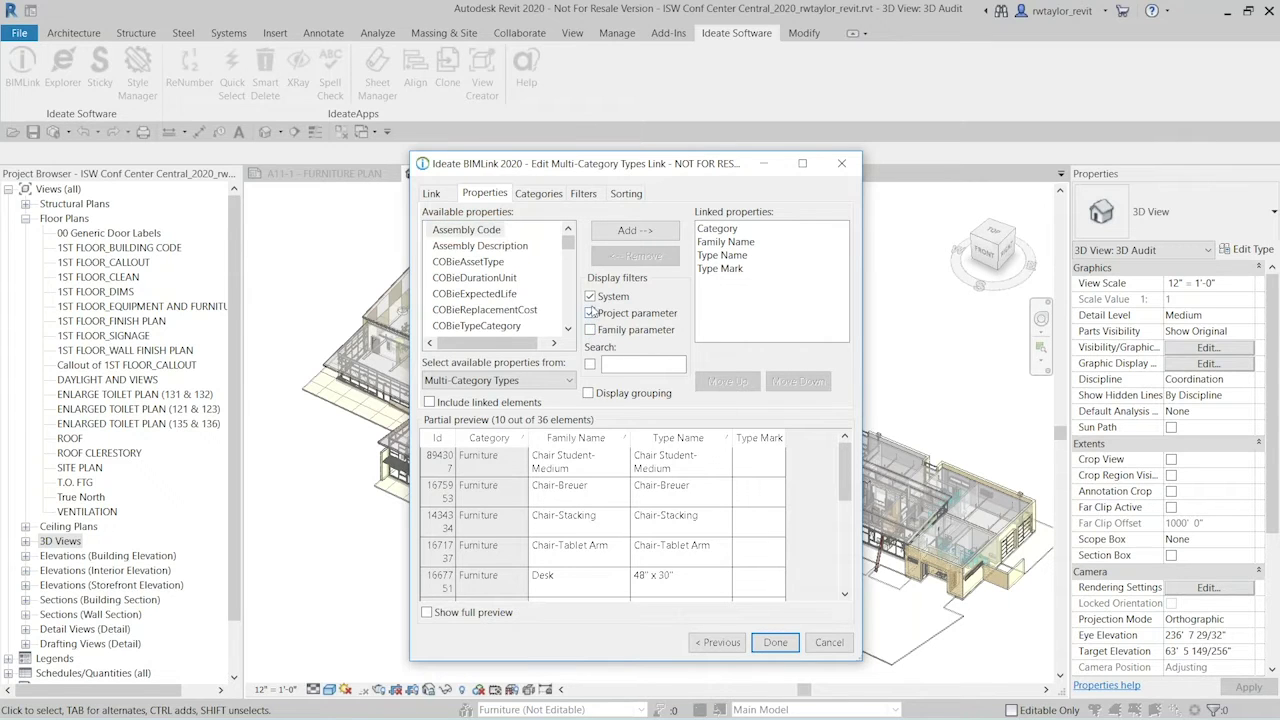
left_click(590, 297)
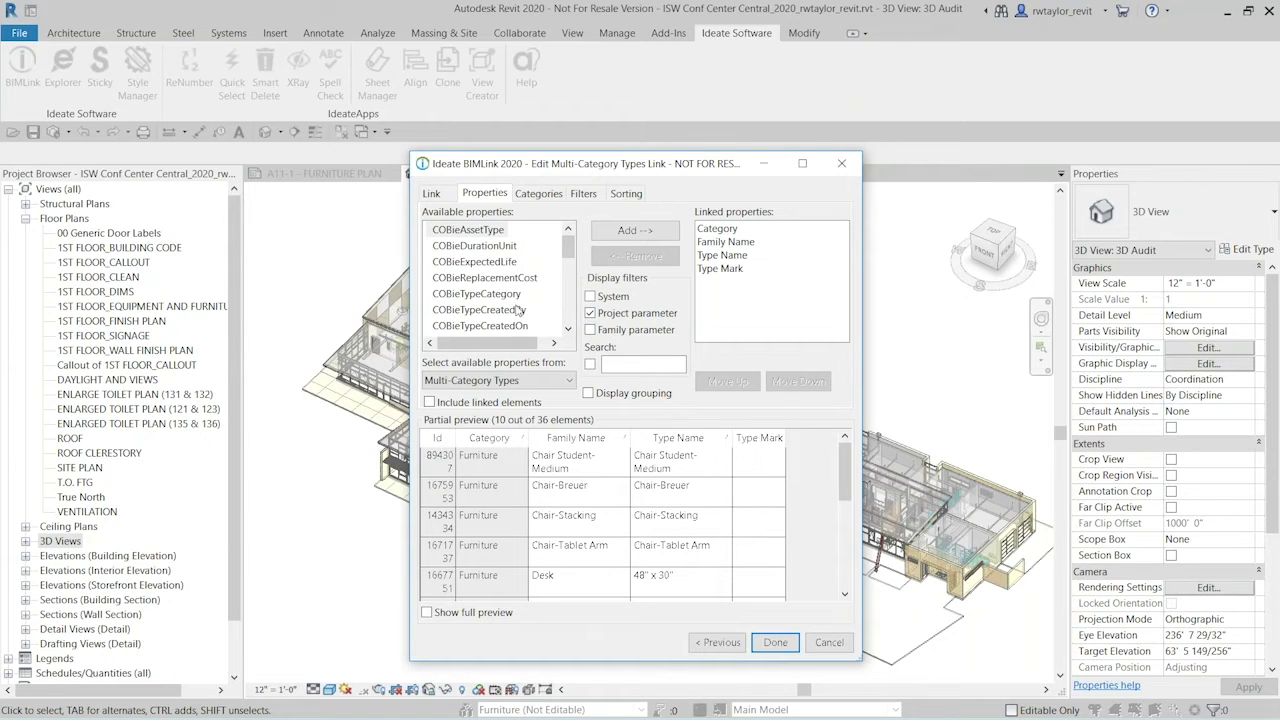
Add the COBieWarrantyDurationUnit project parameter to the linked properties and widen the window to show its column.
left_click(568, 329)
left_click(568, 329)
left_click(568, 329)
left_click(568, 329)
left_click(568, 329)
left_click(568, 329)
left_click(568, 329)
left_click(568, 329)
left_click(568, 329)
left_click(568, 329)
left_click(568, 329)
left_click(568, 329)
left_click(568, 329)
left_click(568, 329)
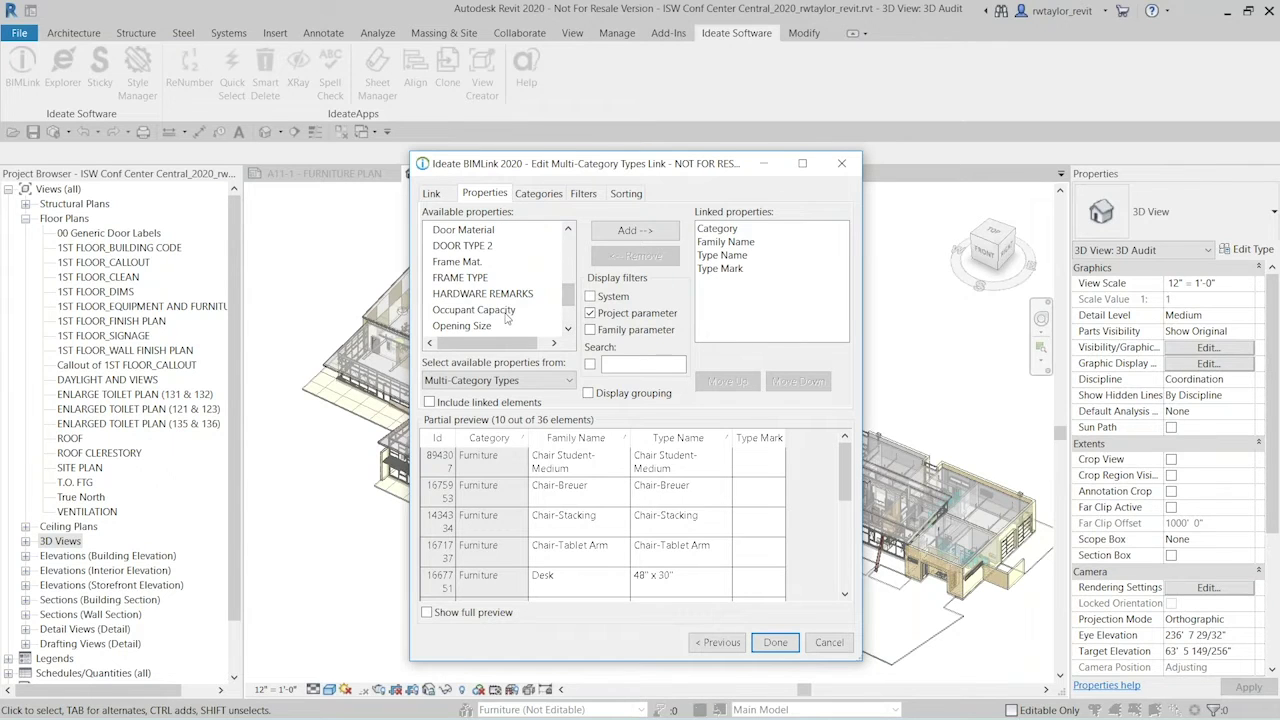
left_click_drag(571, 304, 570, 253)
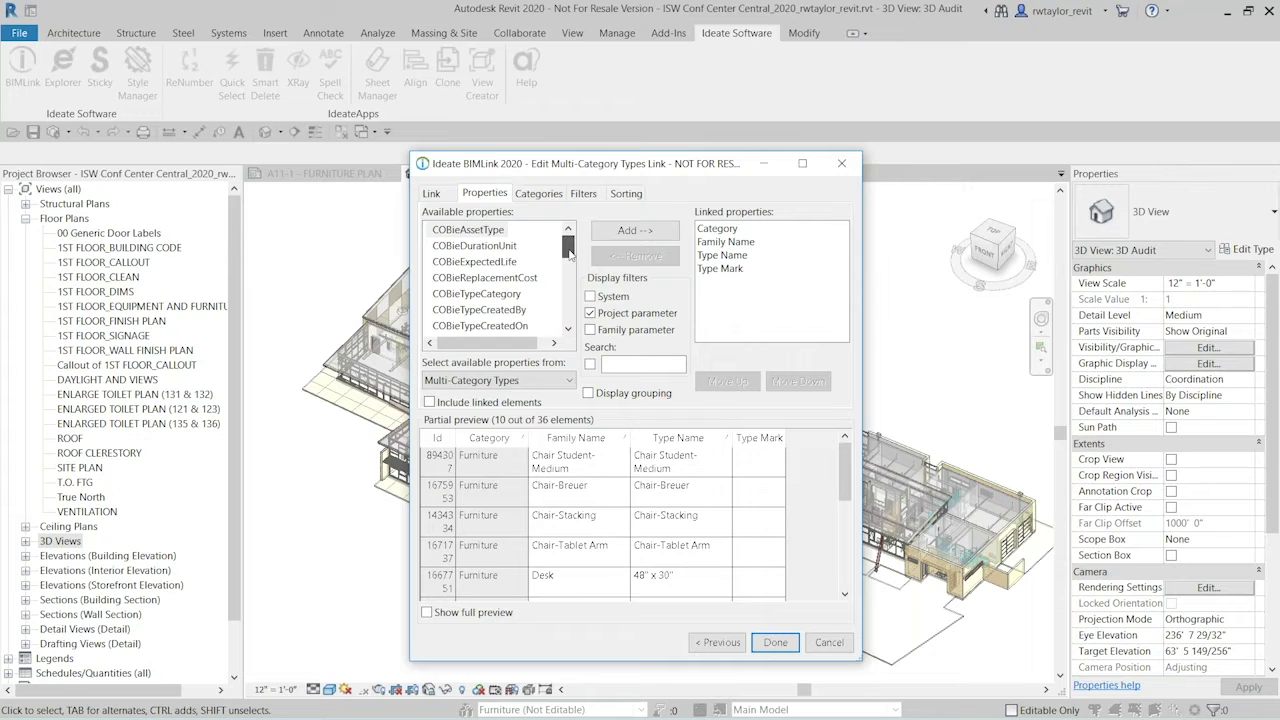
left_click(567, 329)
left_click(567, 329)
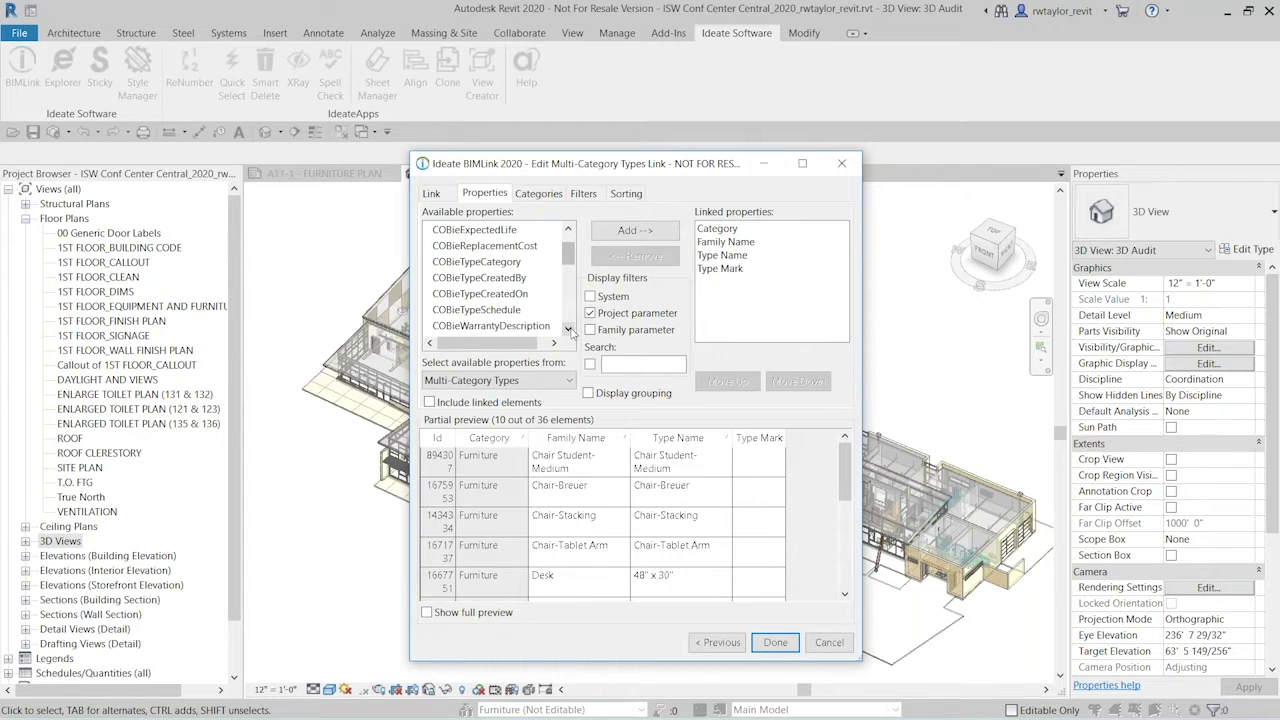
scroll(572, 333, "down", 2)
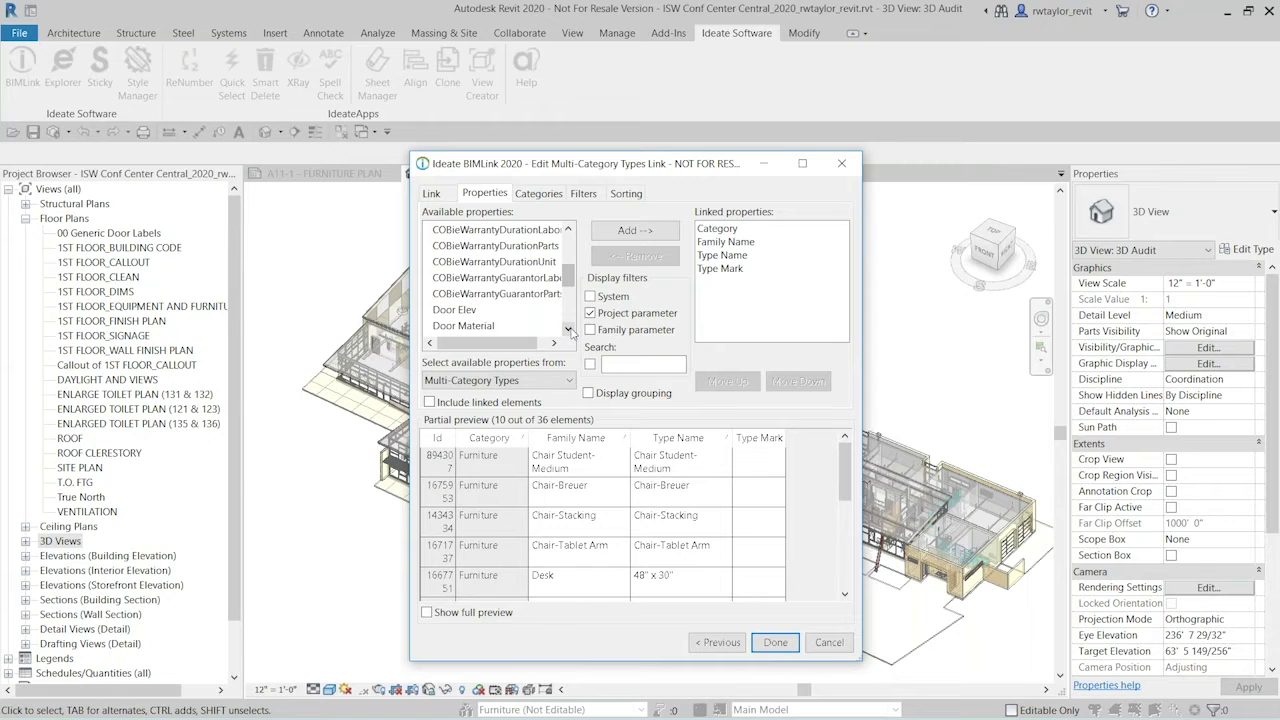
left_click(568, 329)
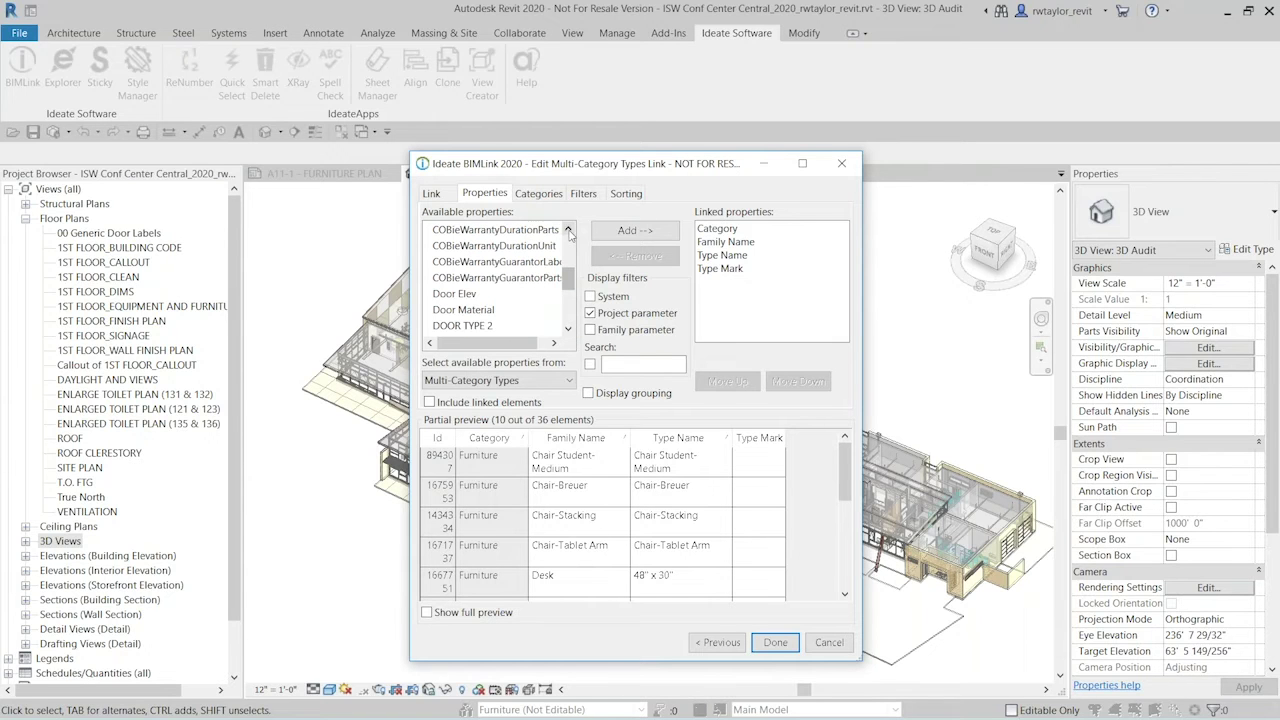
left_click(568, 230)
left_click(568, 230)
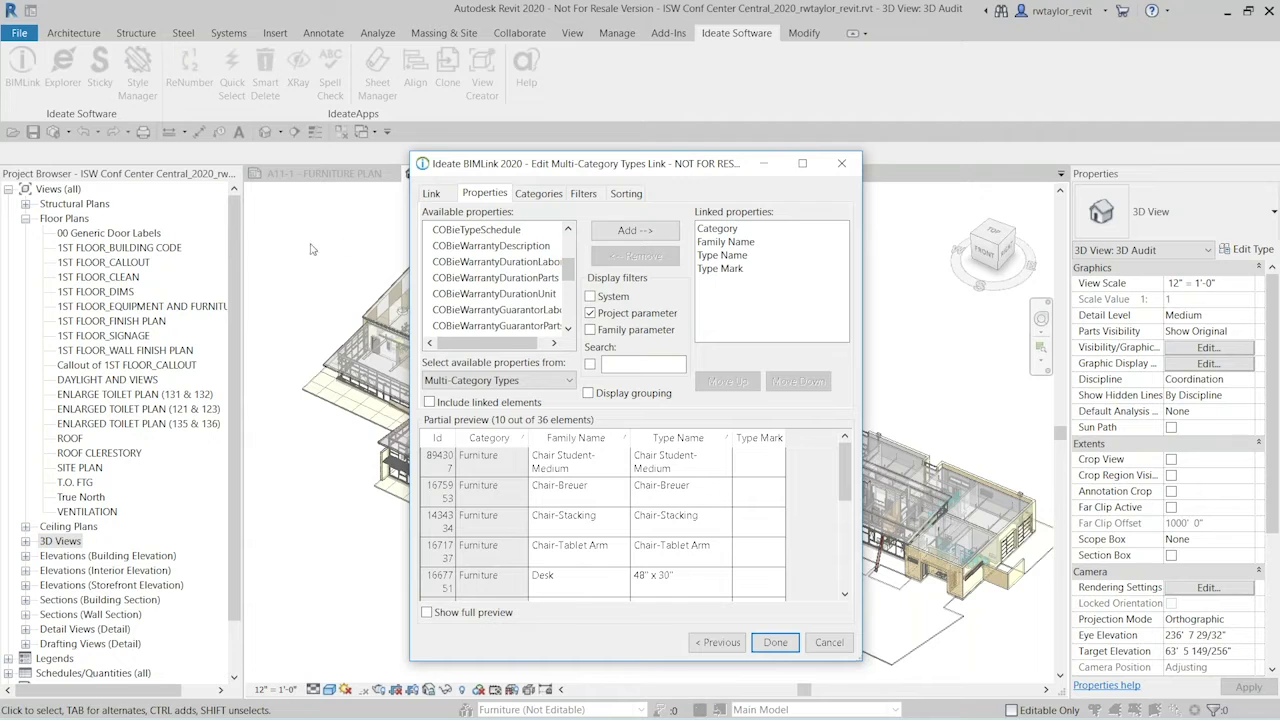
left_click_drag(405, 266, 352, 266)
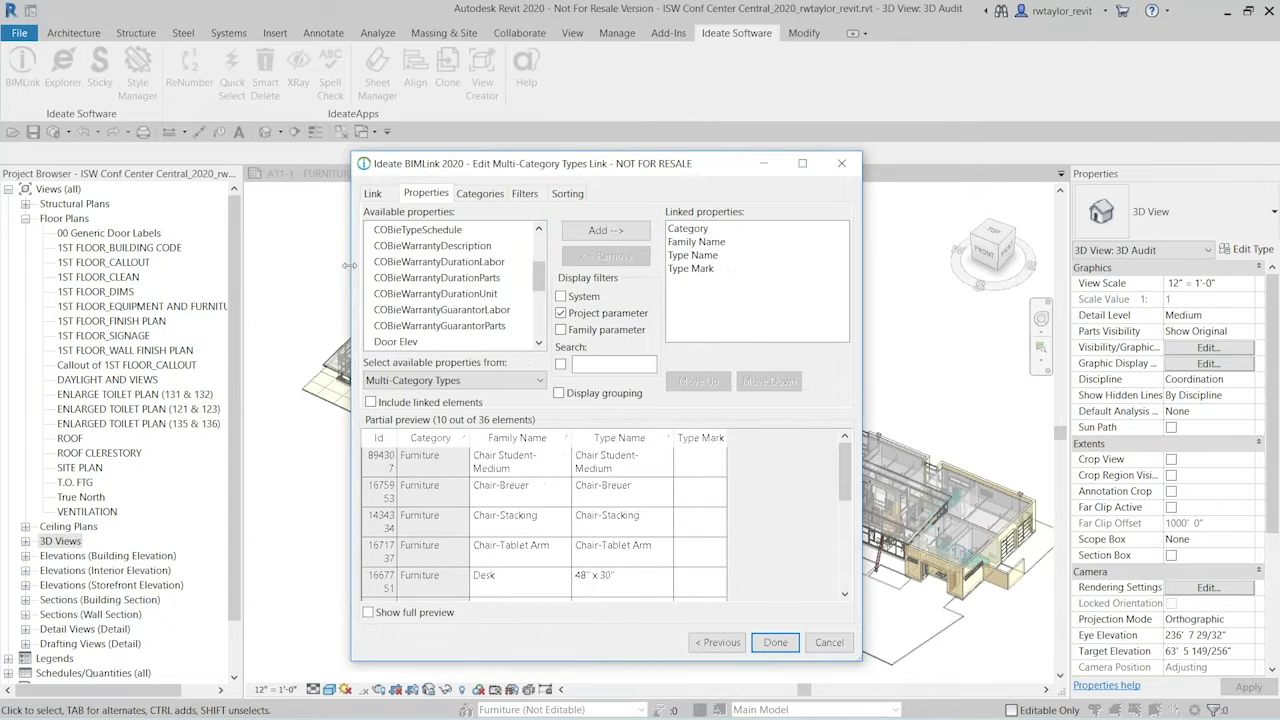
double_click(446, 294)
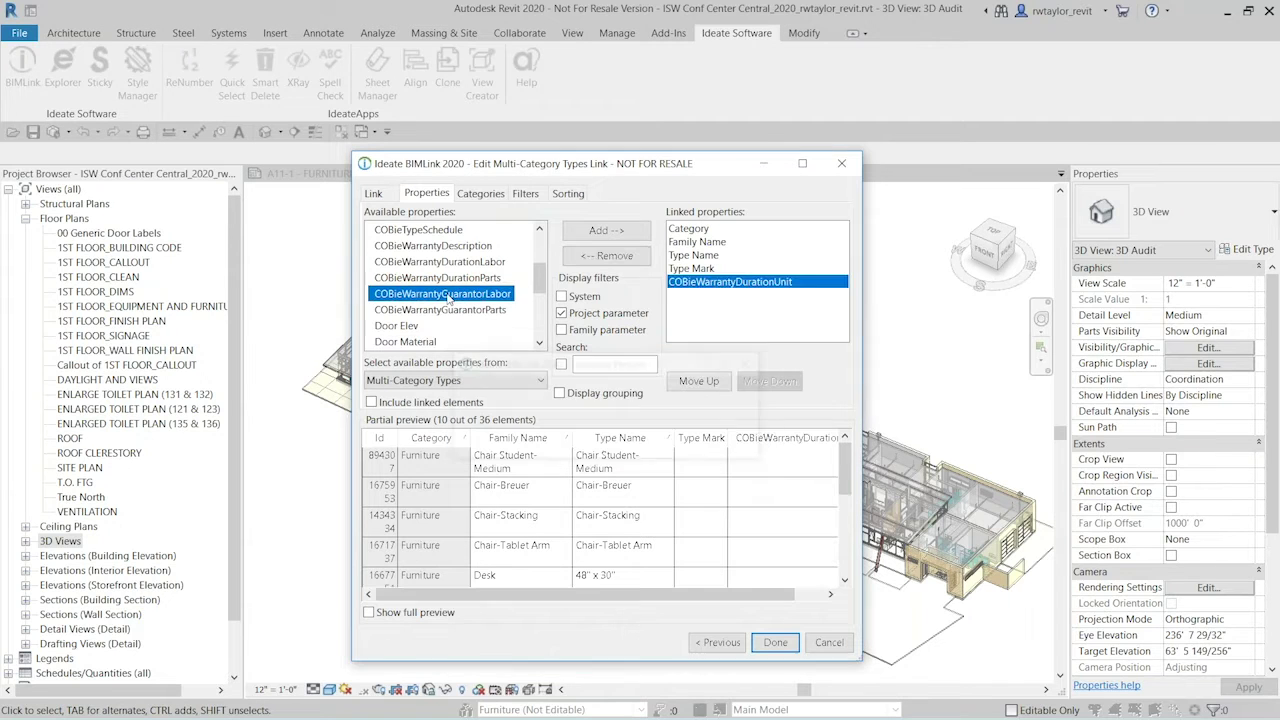
left_click_drag(861, 515, 900, 515)
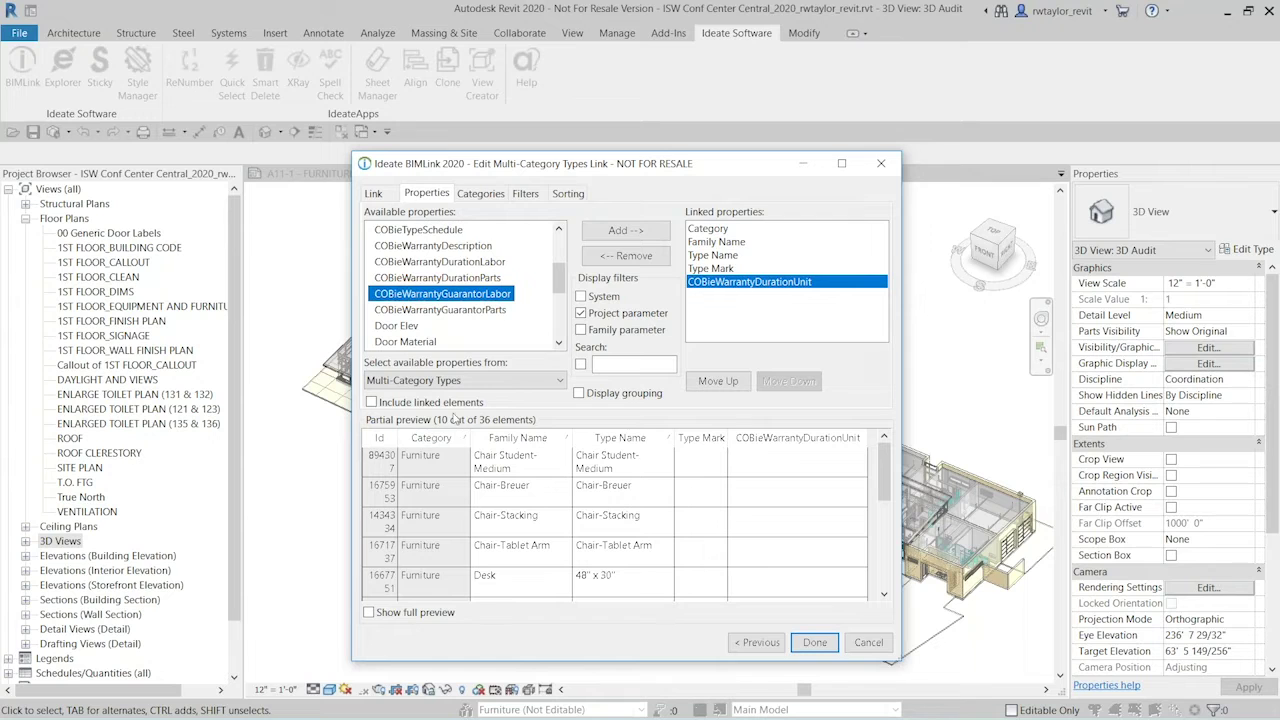
Filter the available properties to system ones only and add Description to the linked properties.
left_click(474, 380)
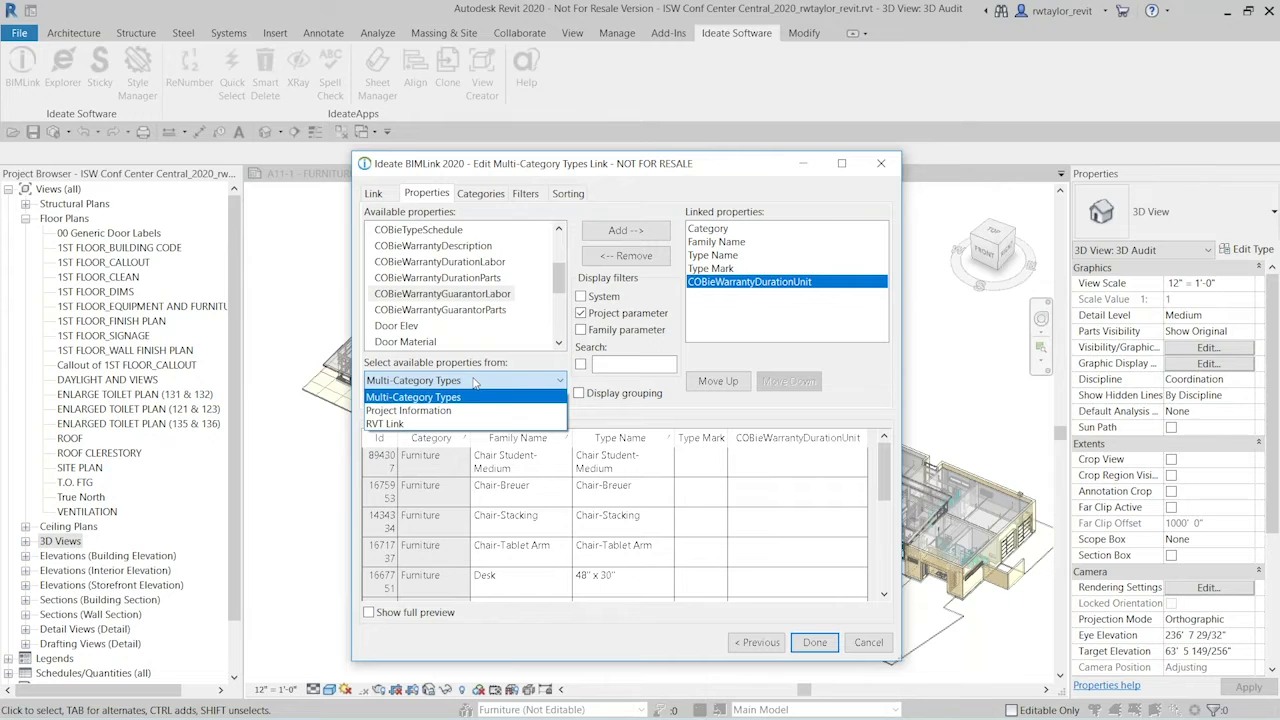
left_click(474, 382)
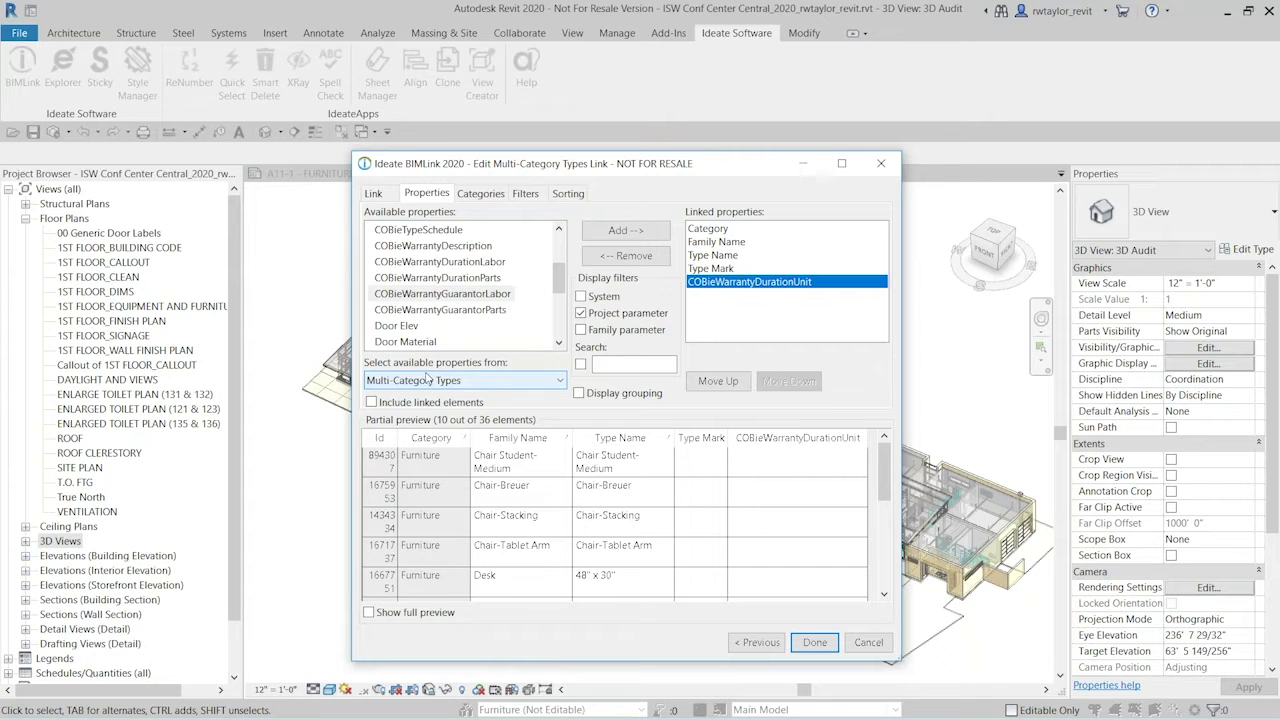
scroll(547, 271, "up", 3)
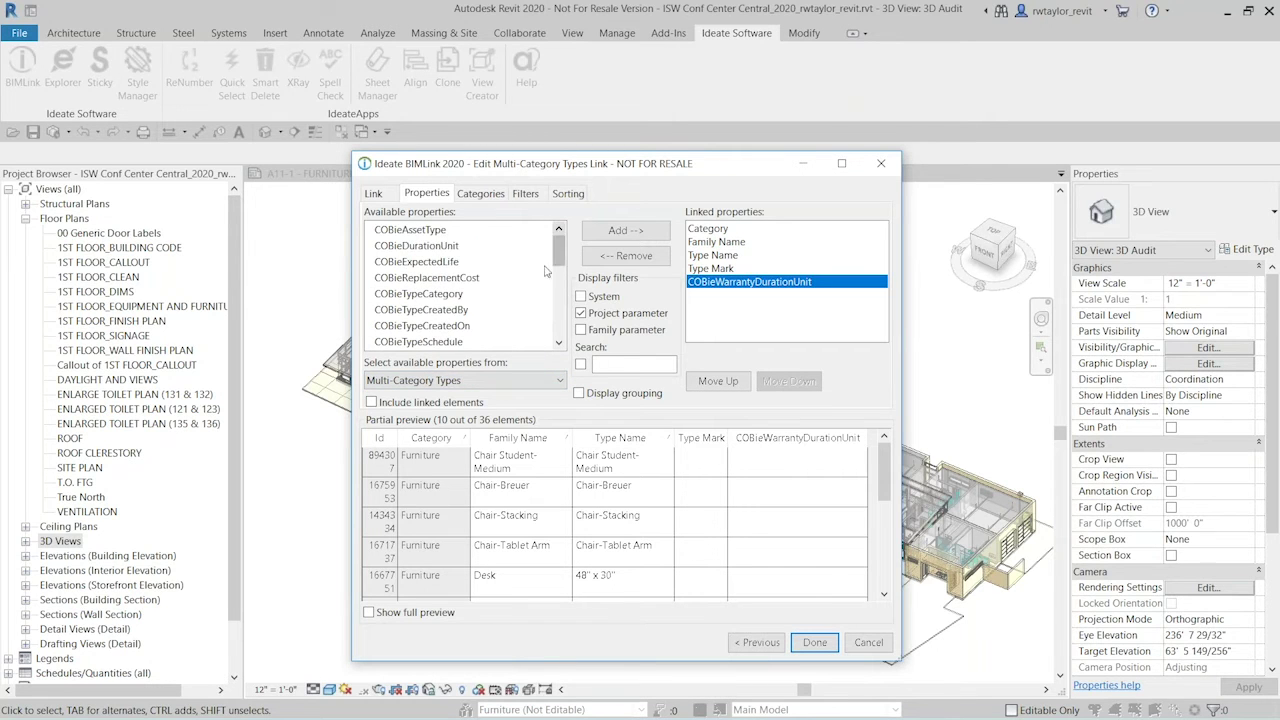
left_click(581, 313)
left_click(582, 297)
double_click(412, 313)
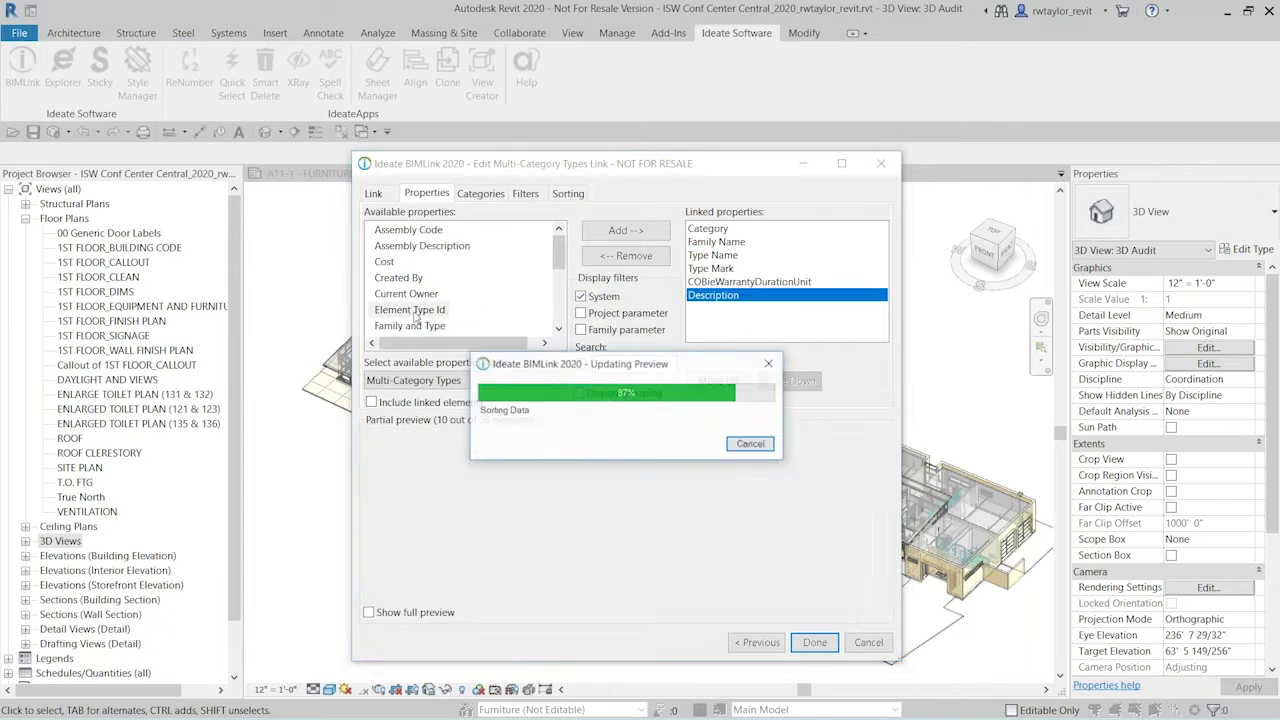
left_click_drag(997, 416, 1027, 413)
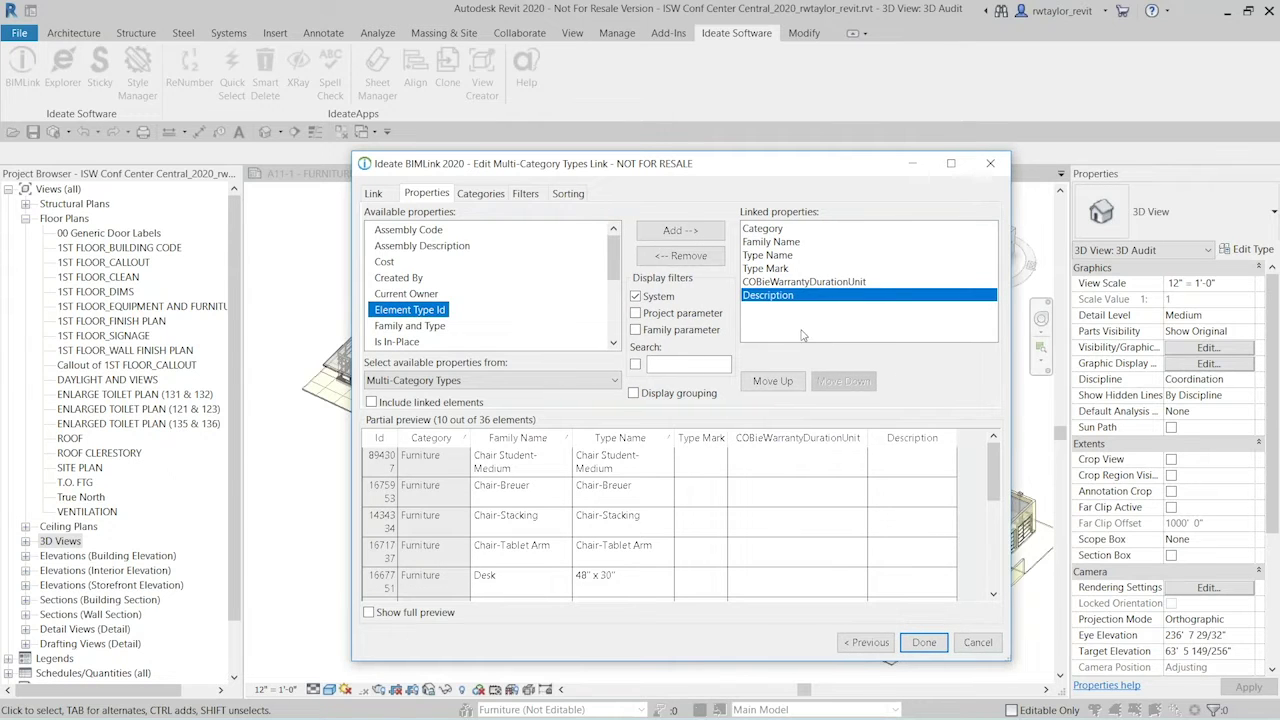
Remove Description from the linked properties and add it back to the list.
left_click(700, 258)
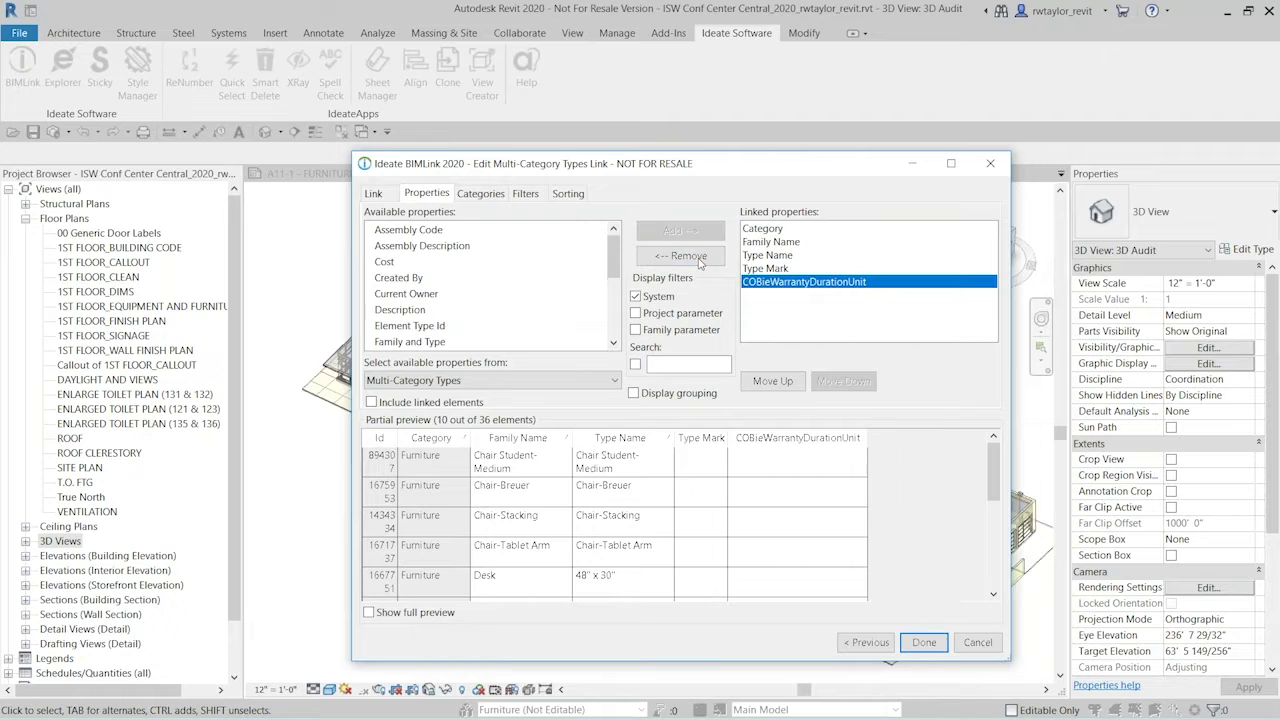
left_click(400, 312)
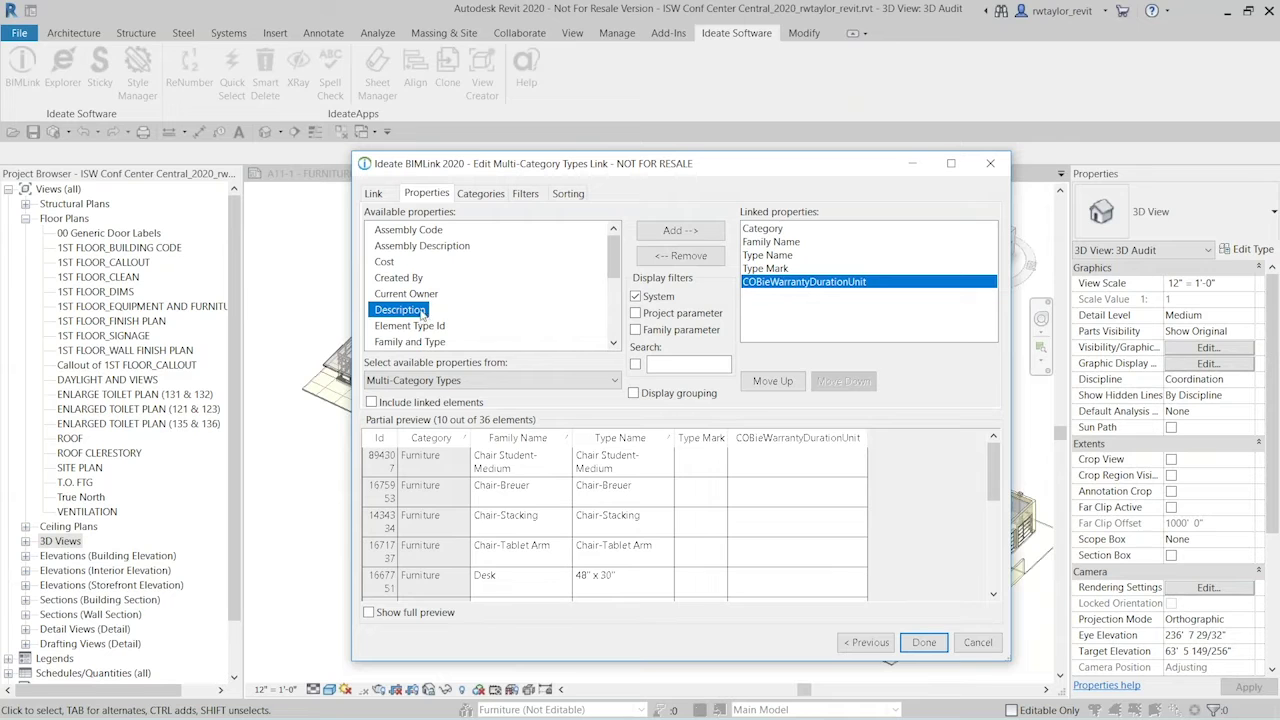
left_click(682, 231)
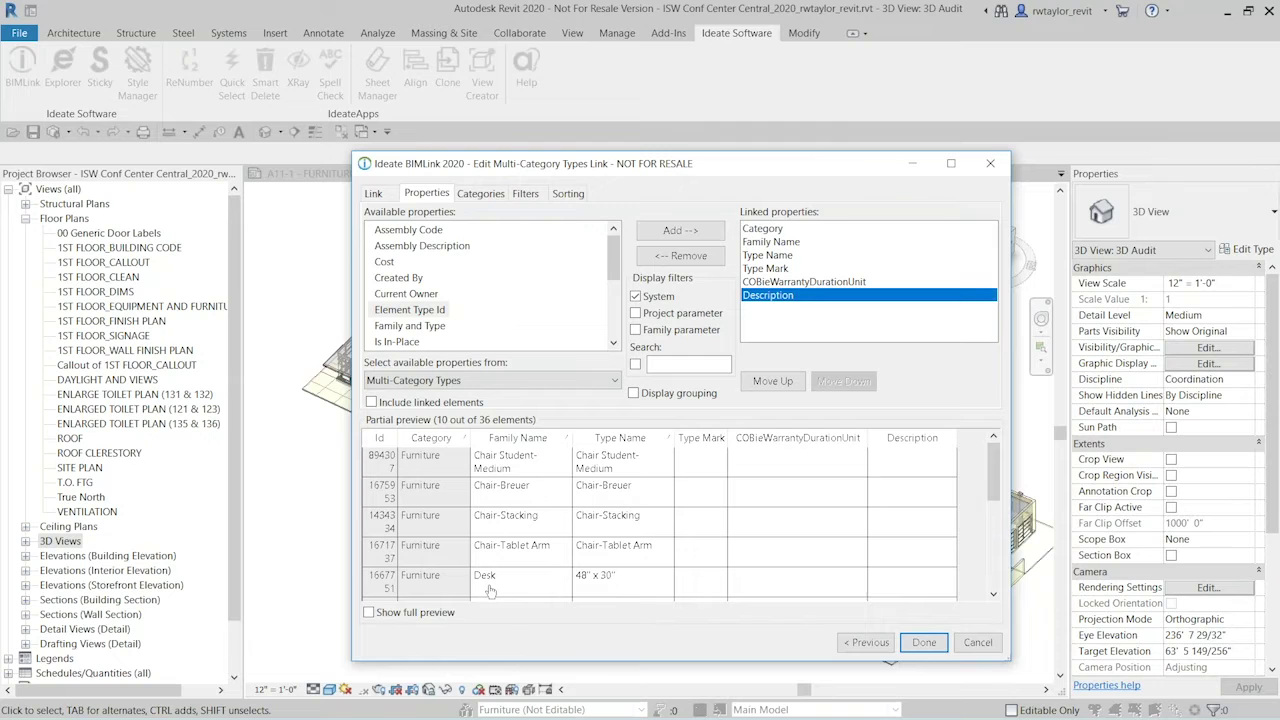
Add a property filter to the link requiring that Family Name contains "chair".
left_click(522, 199)
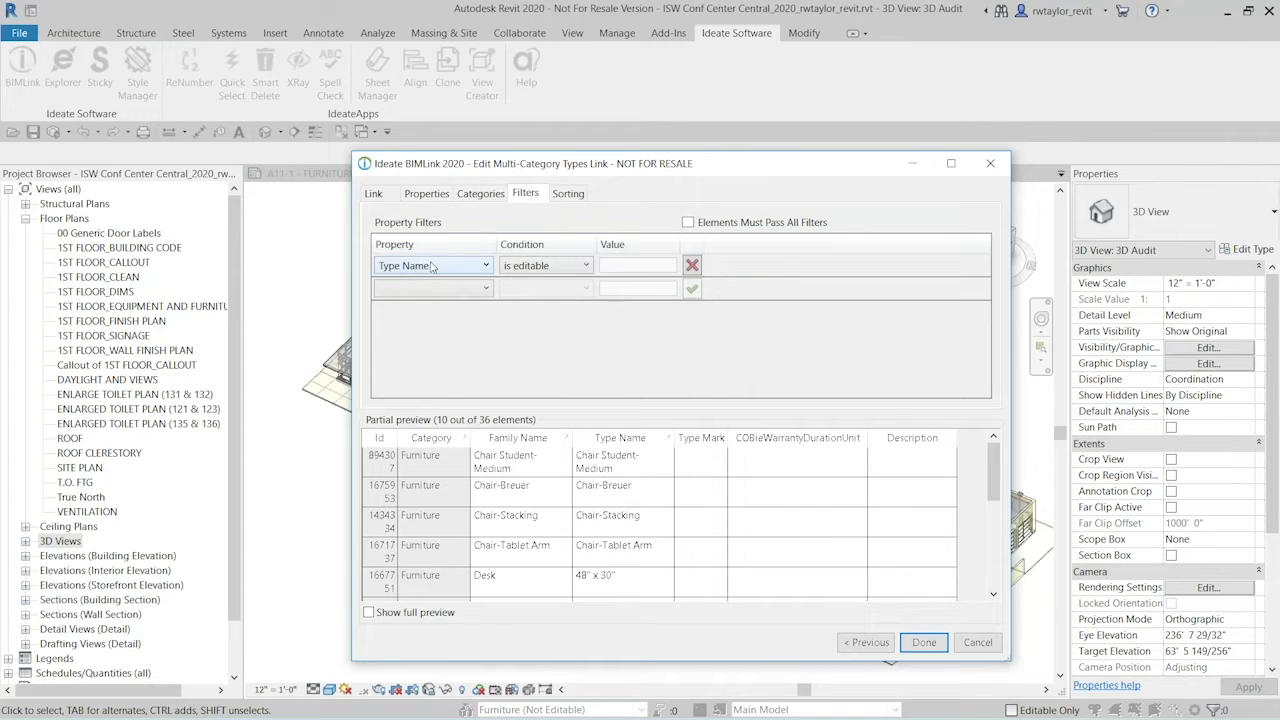
left_click(487, 289)
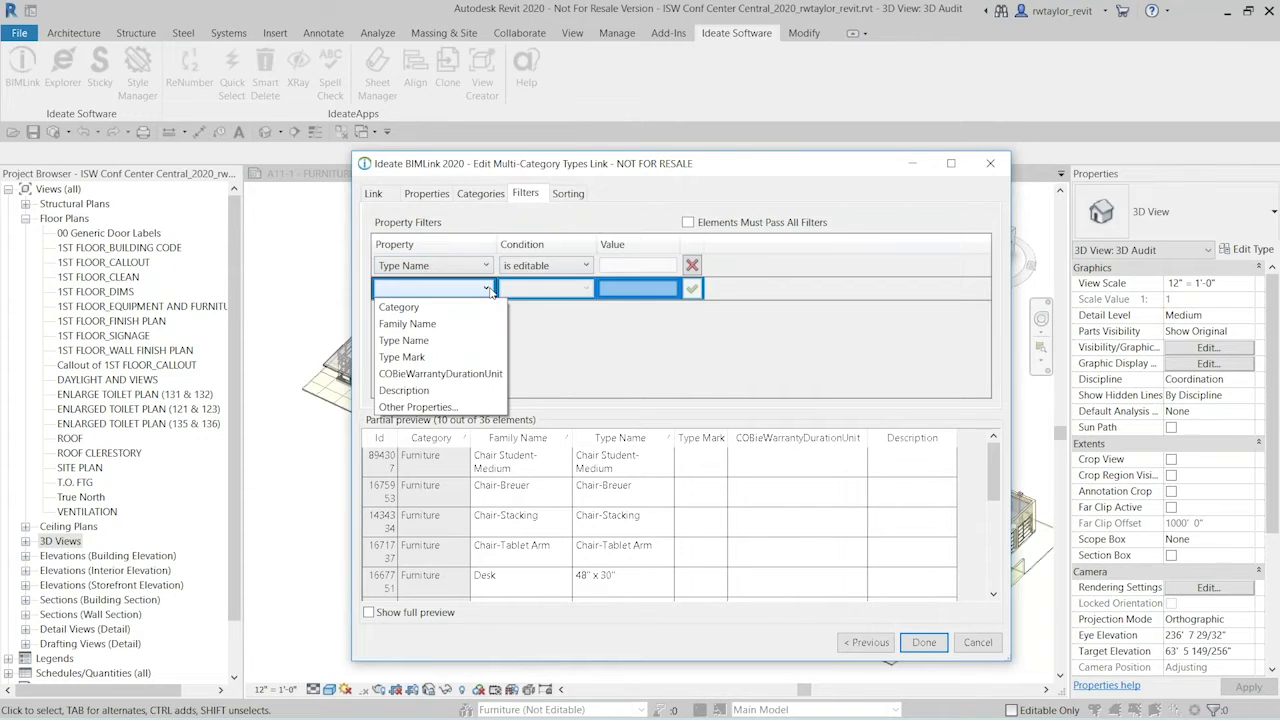
left_click(450, 325)
left_click(587, 289)
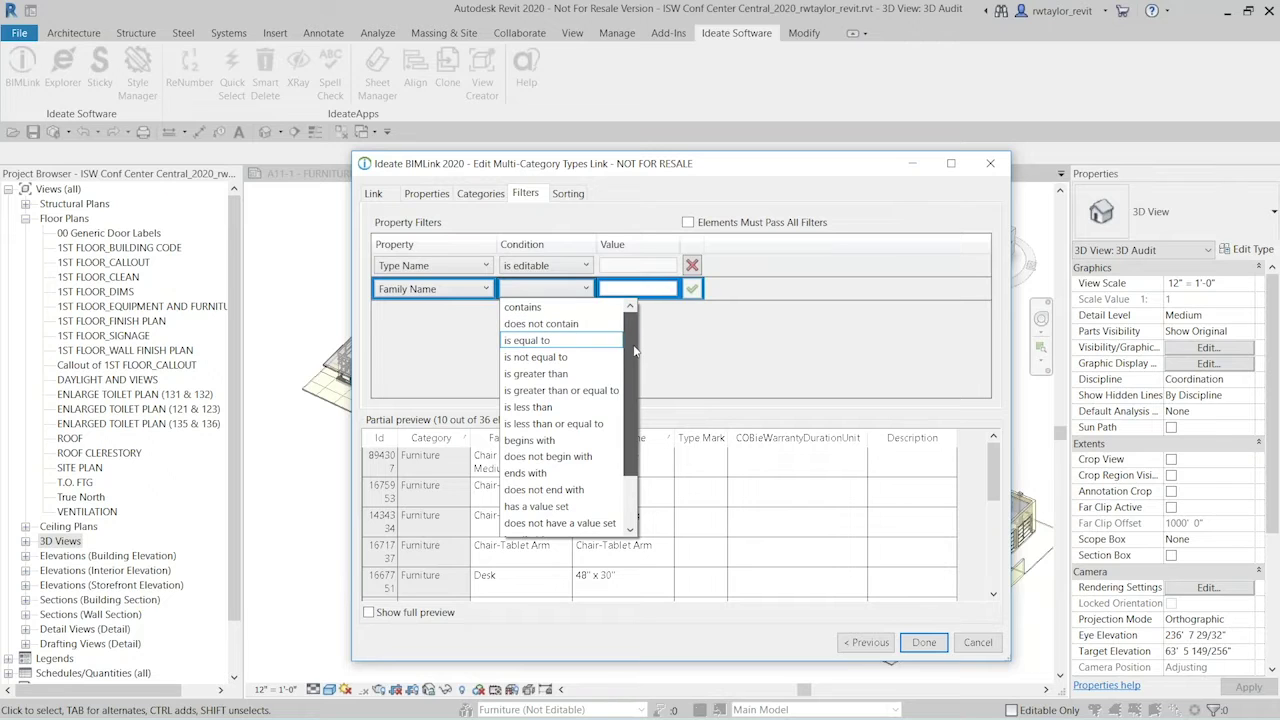
left_click_drag(636, 352, 636, 397)
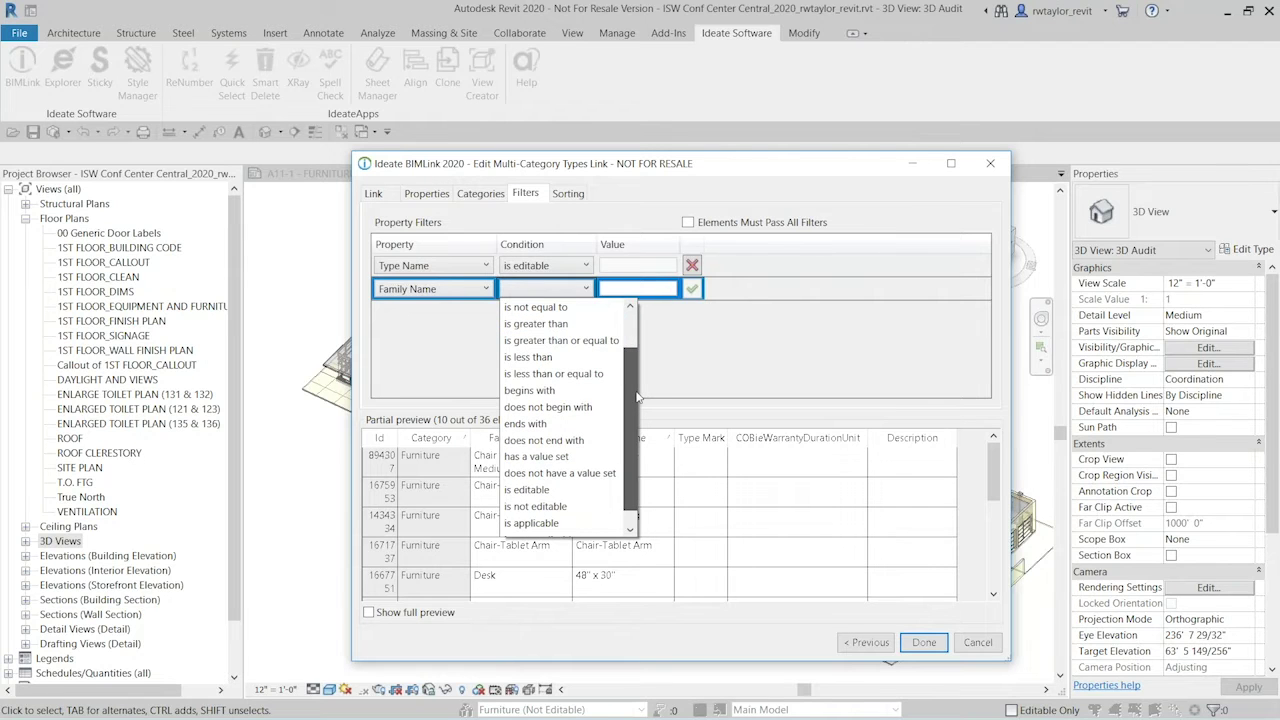
left_click_drag(637, 397, 643, 344)
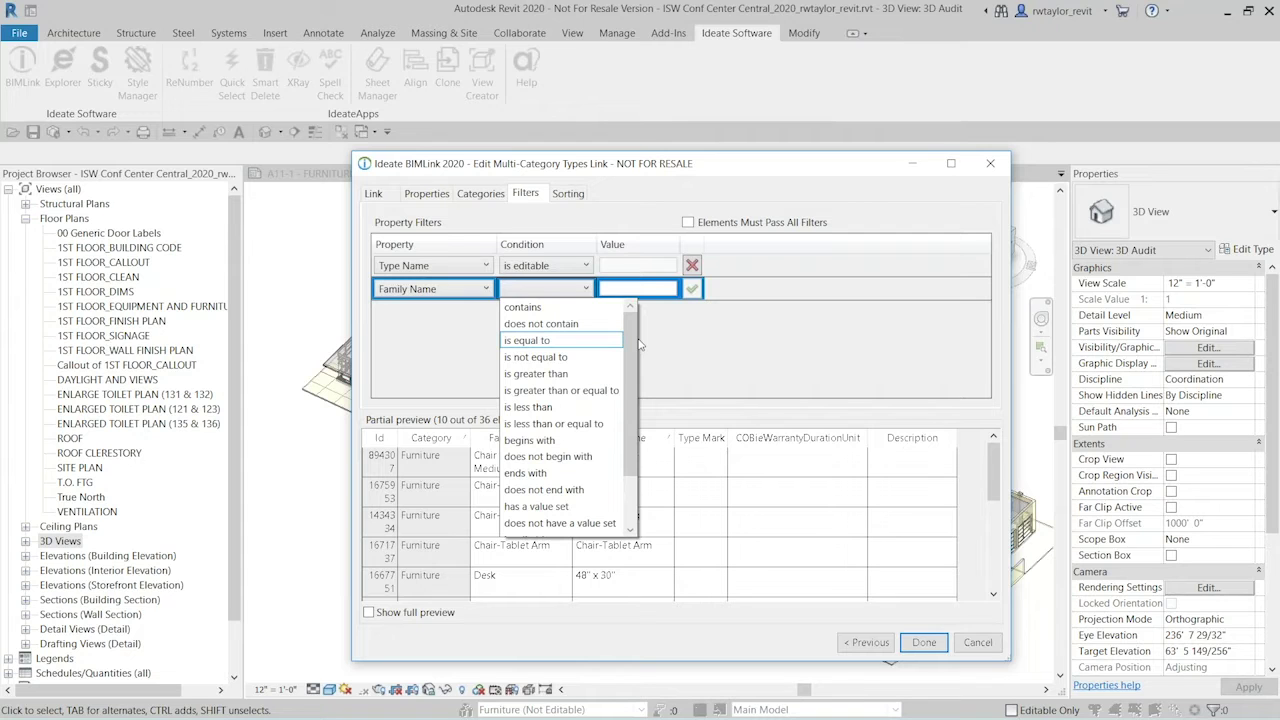
left_click(572, 308)
type("chair")
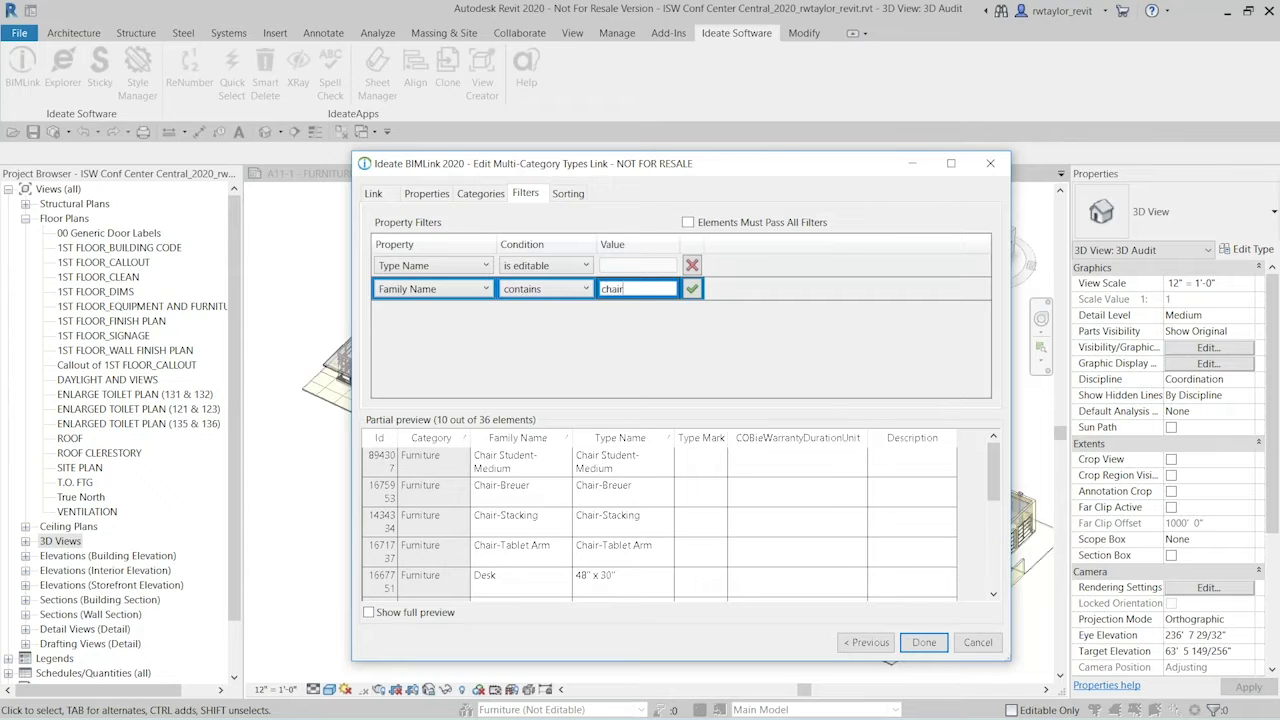
key("Return")
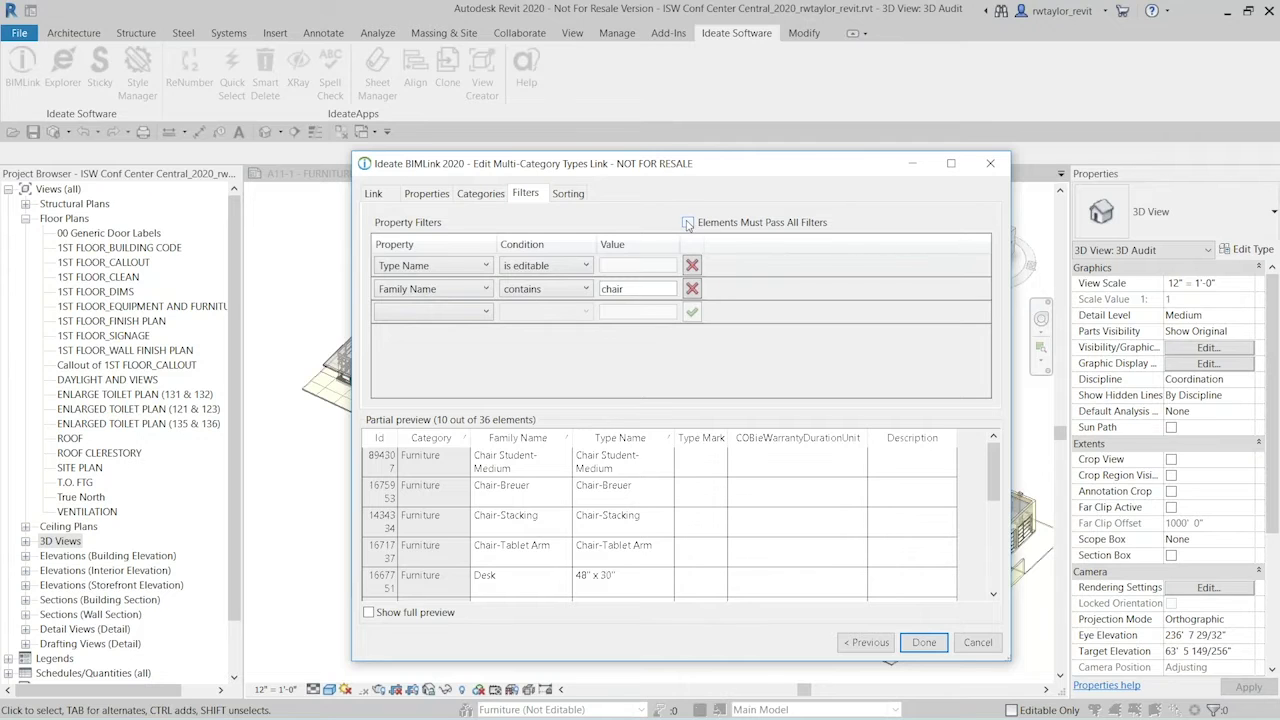
Require elements to pass all property filters, and check the link's sorting settings before finishing the edit.
left_click(688, 223)
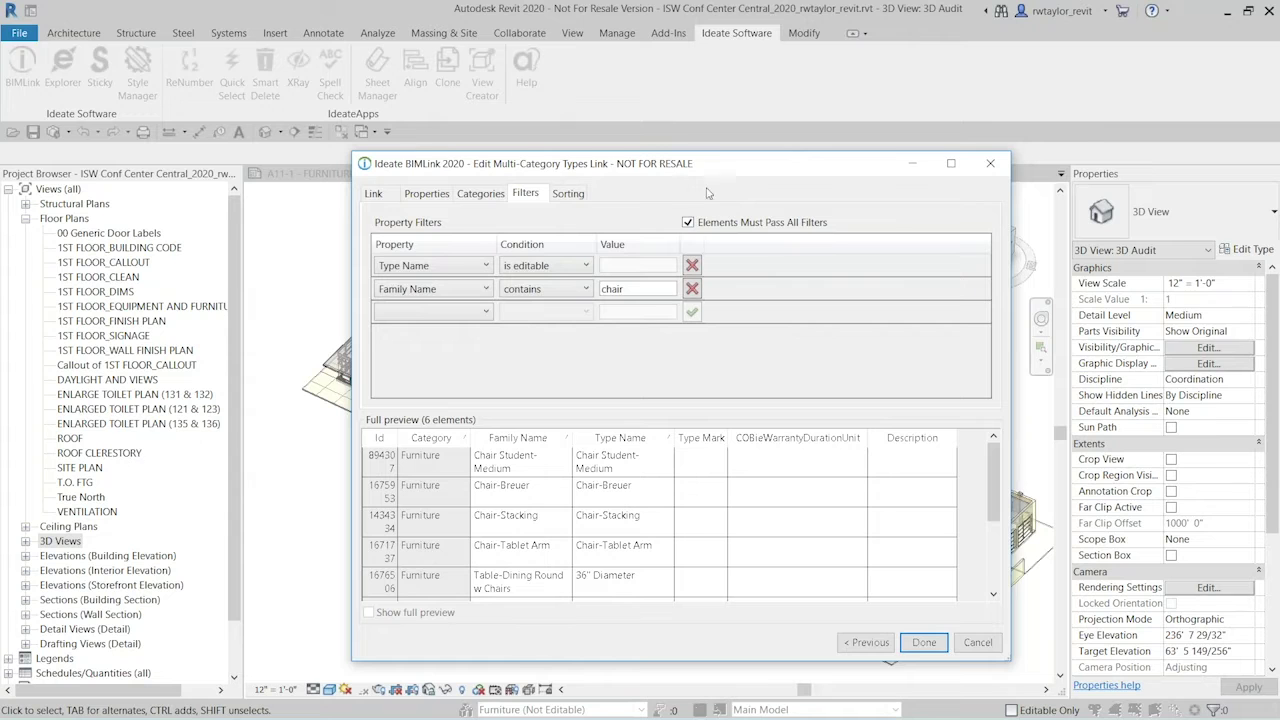
left_click_drag(695, 173, 634, 172)
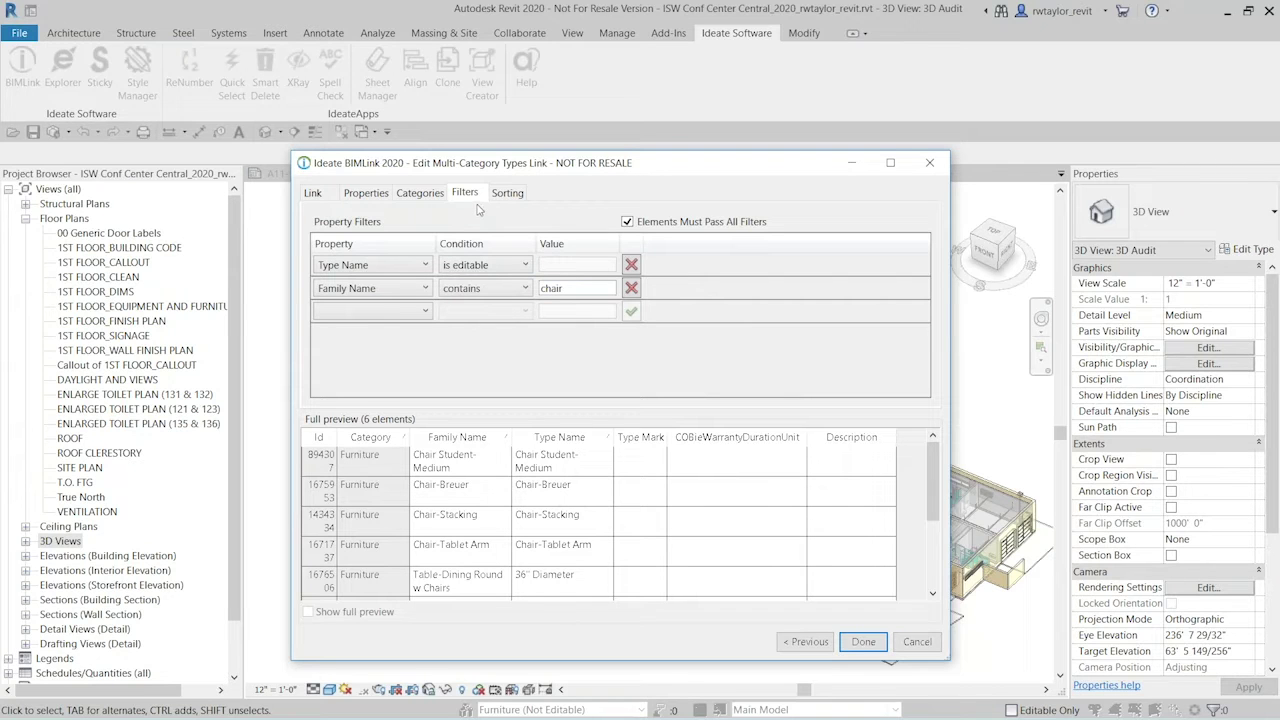
left_click(509, 196)
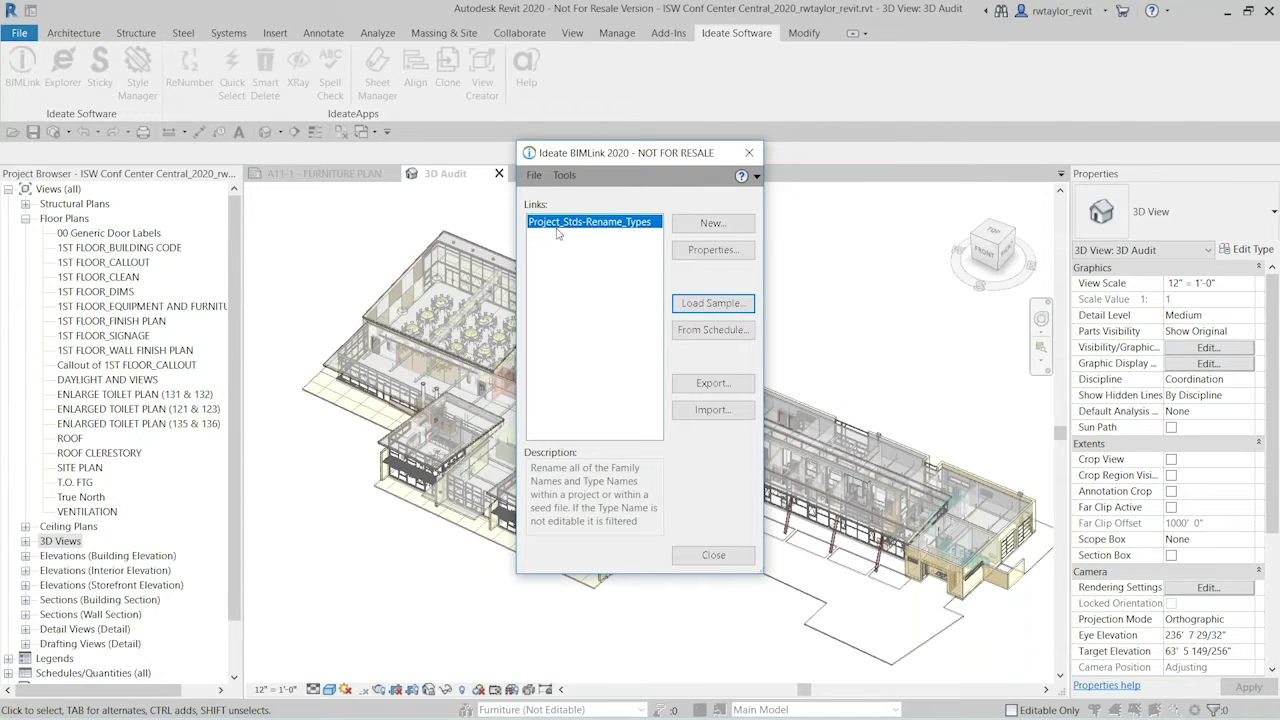
Export the Project_Stds-Rename_Types link to a workbook named Project_Stds-Rename_Types_Ms.xlsx and switch to it in Excel.
left_click(712, 383)
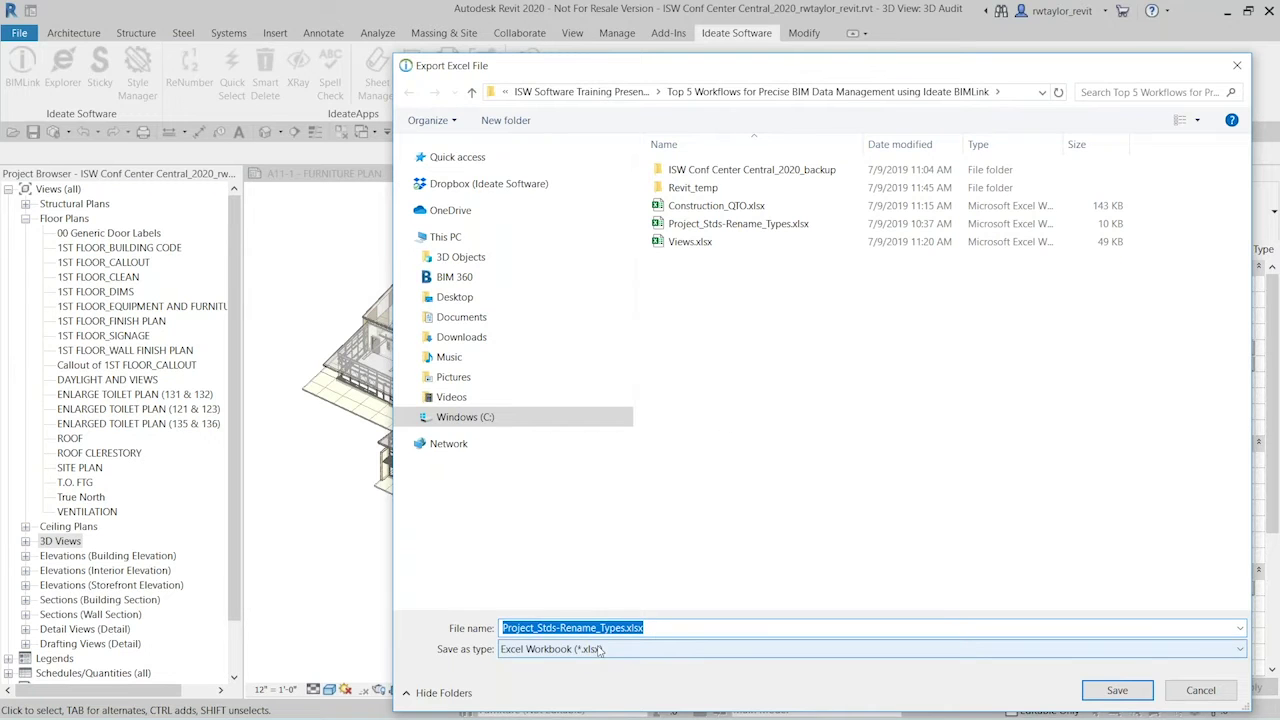
left_click(626, 628)
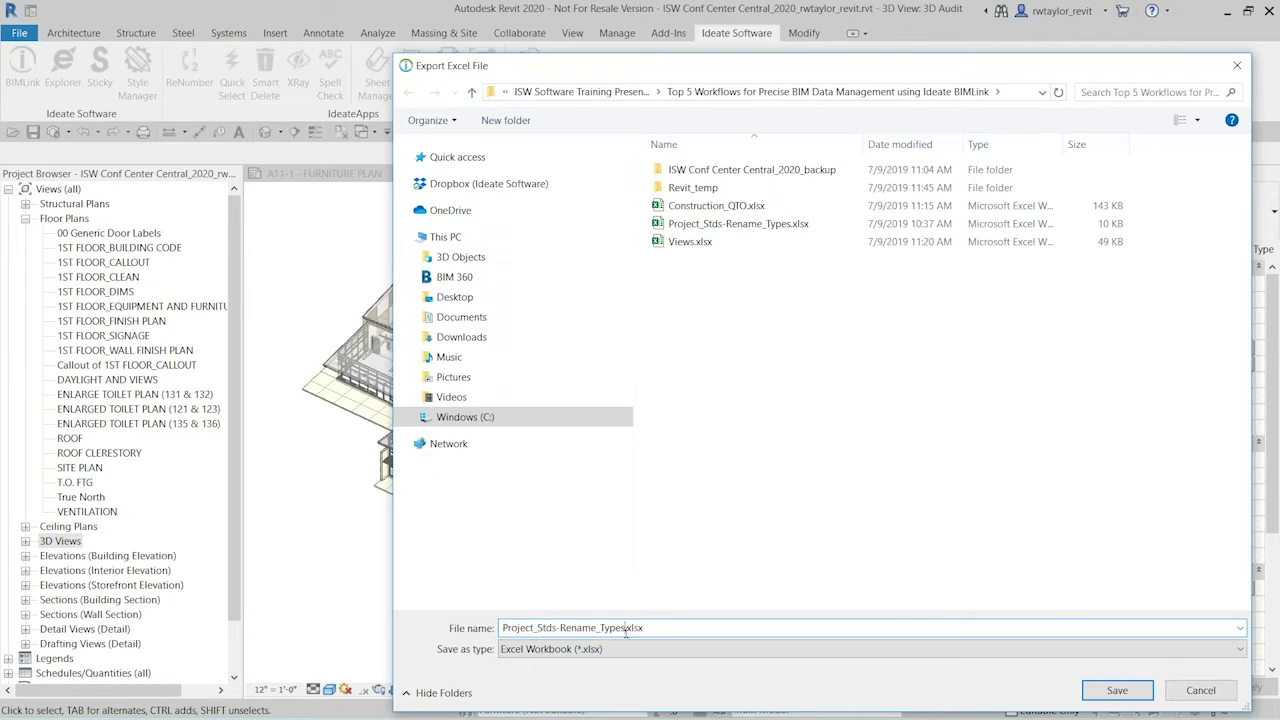
type("_Ms")
key("Return")
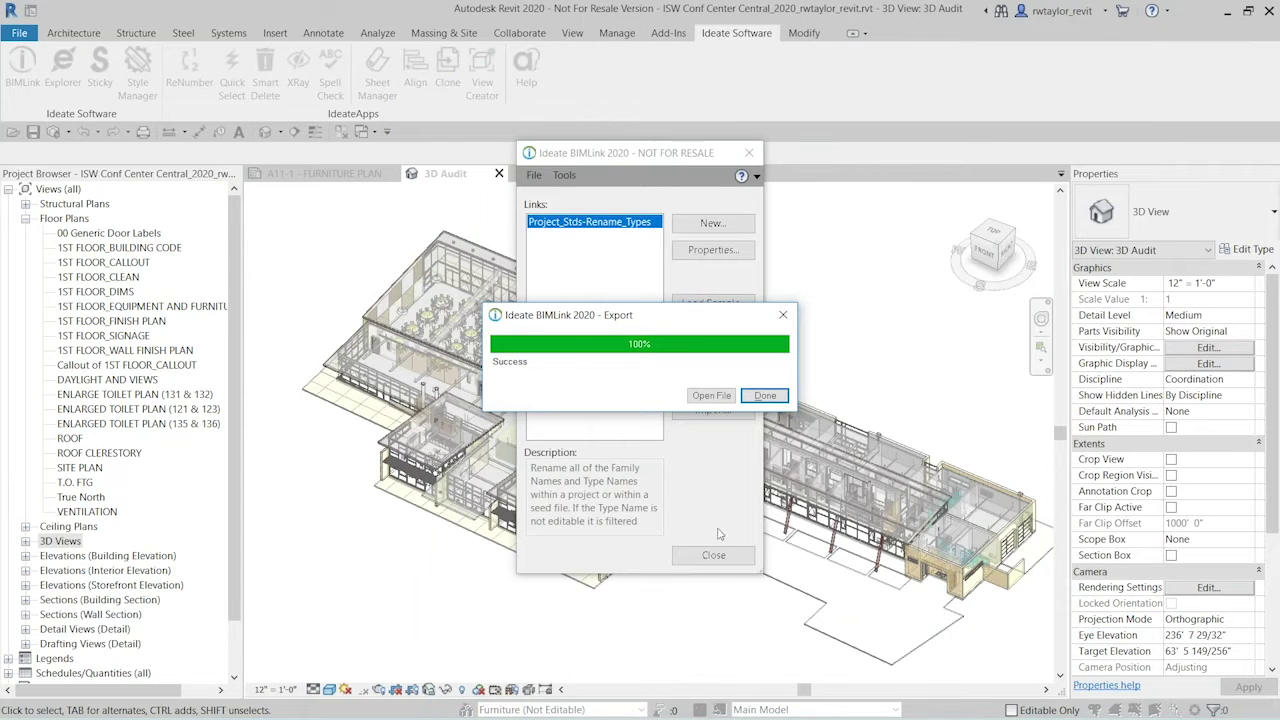
left_click(764, 395)
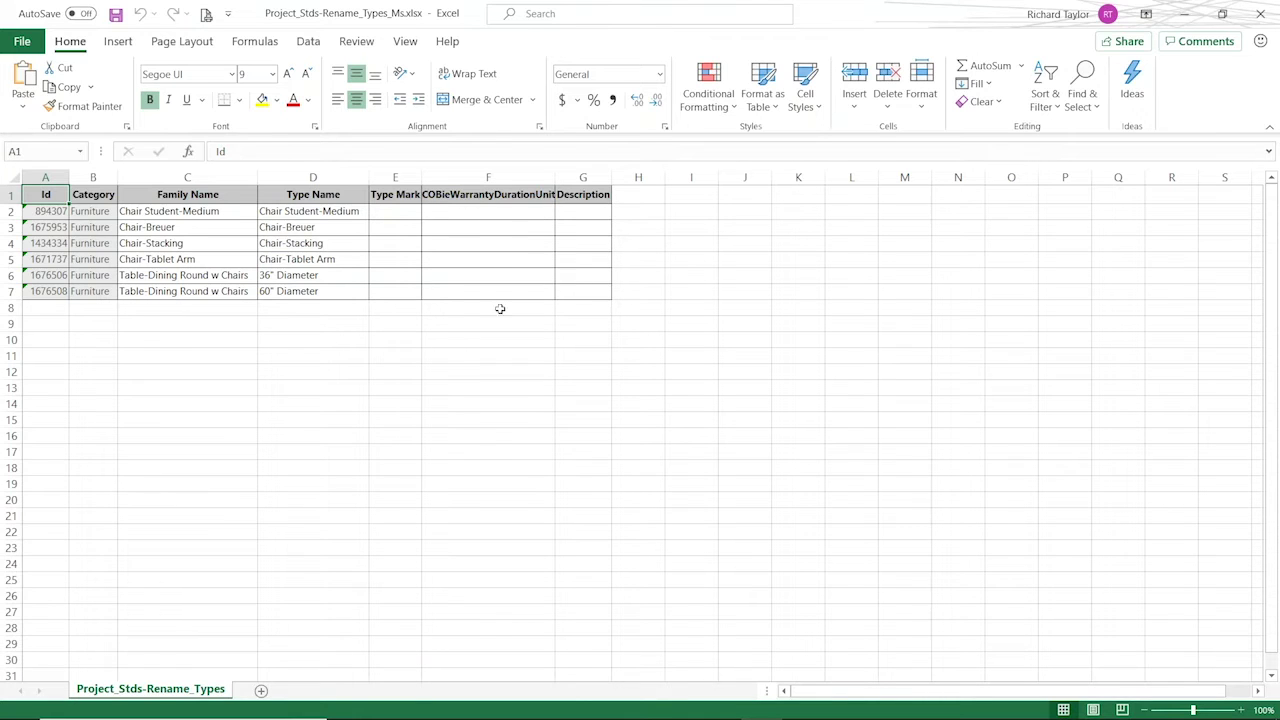
Number the Type Mark column from 101 to 106 in E2:E7 by extending the series 101, 102.
left_click(391, 214)
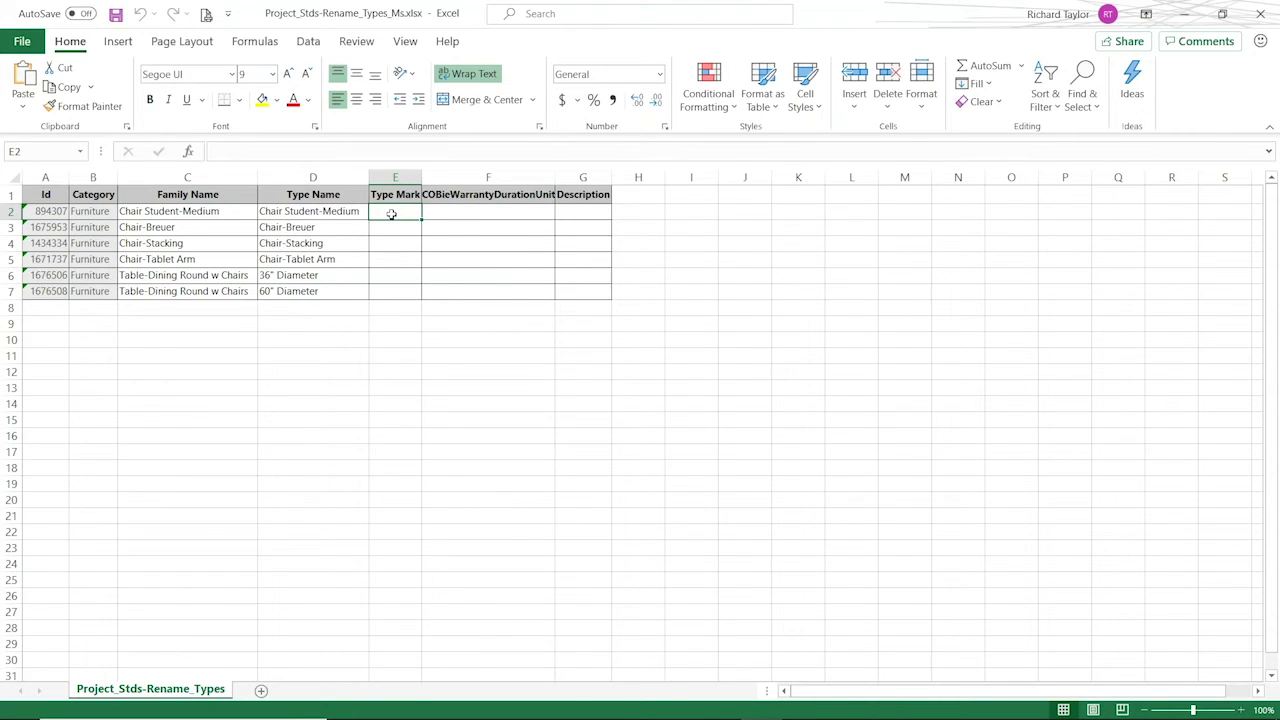
type("101")
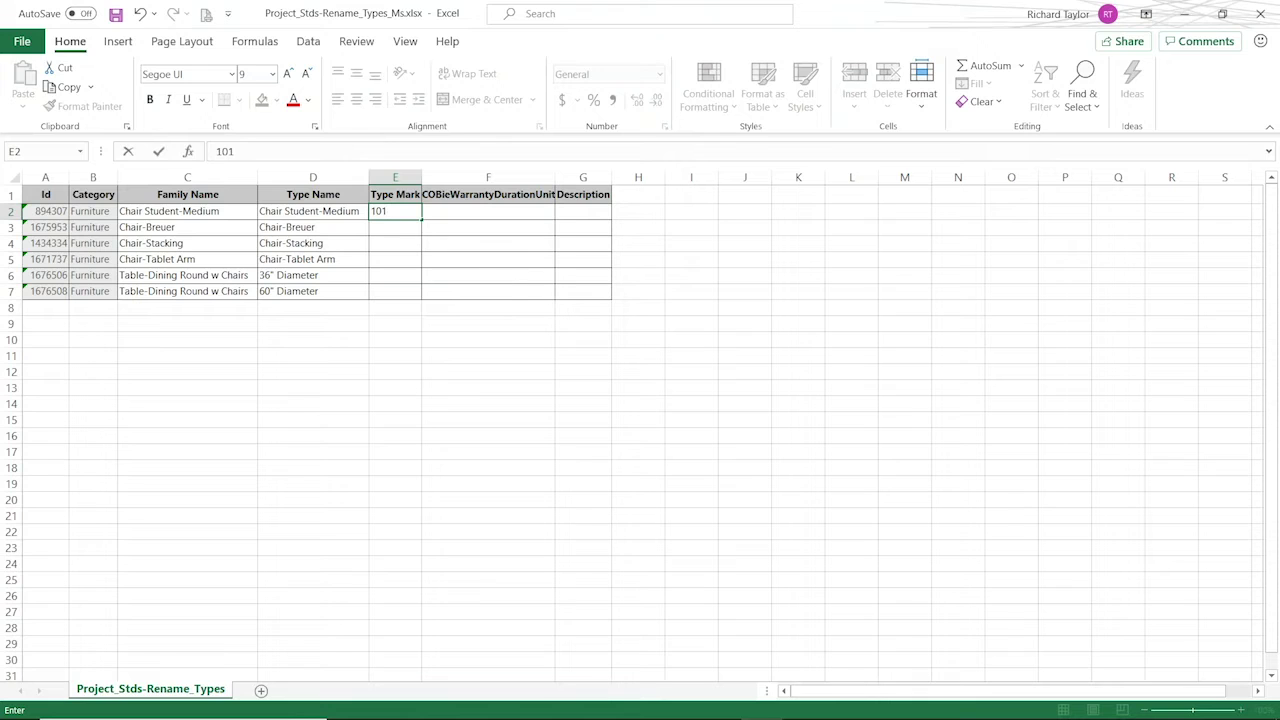
left_click(390, 225)
type("102")
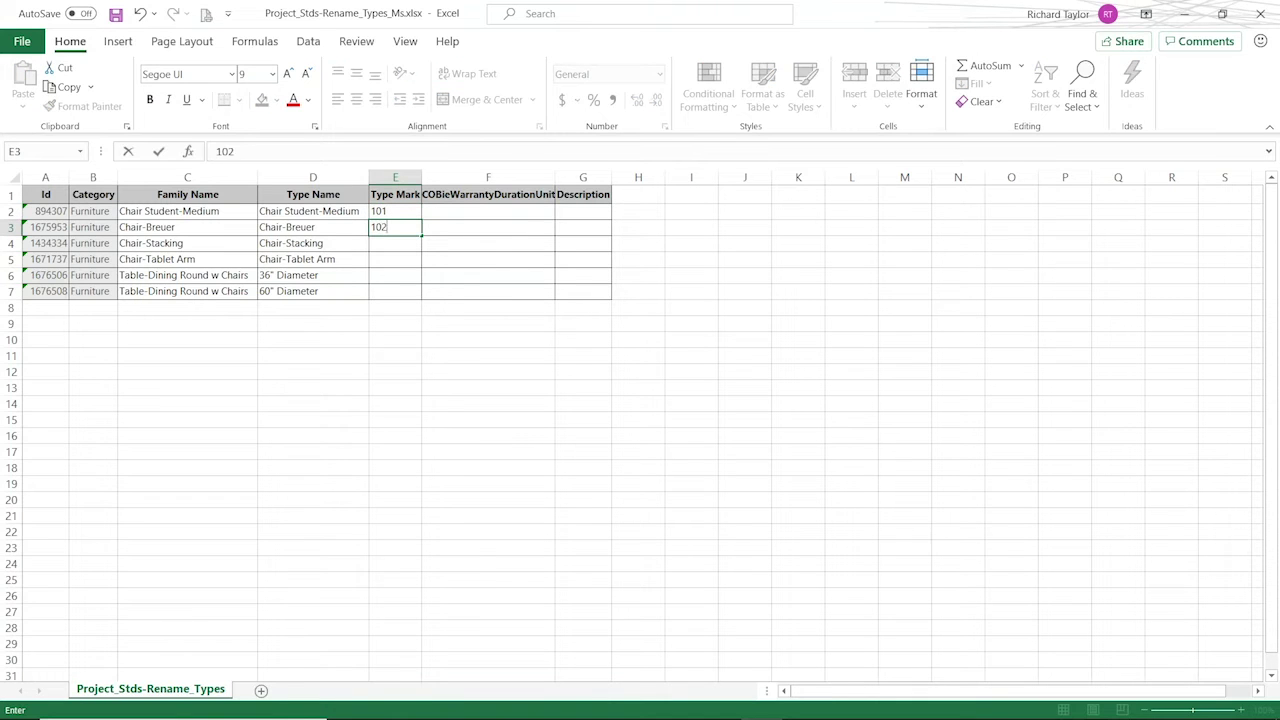
key("Return")
left_click_drag(391, 211, 421, 305)
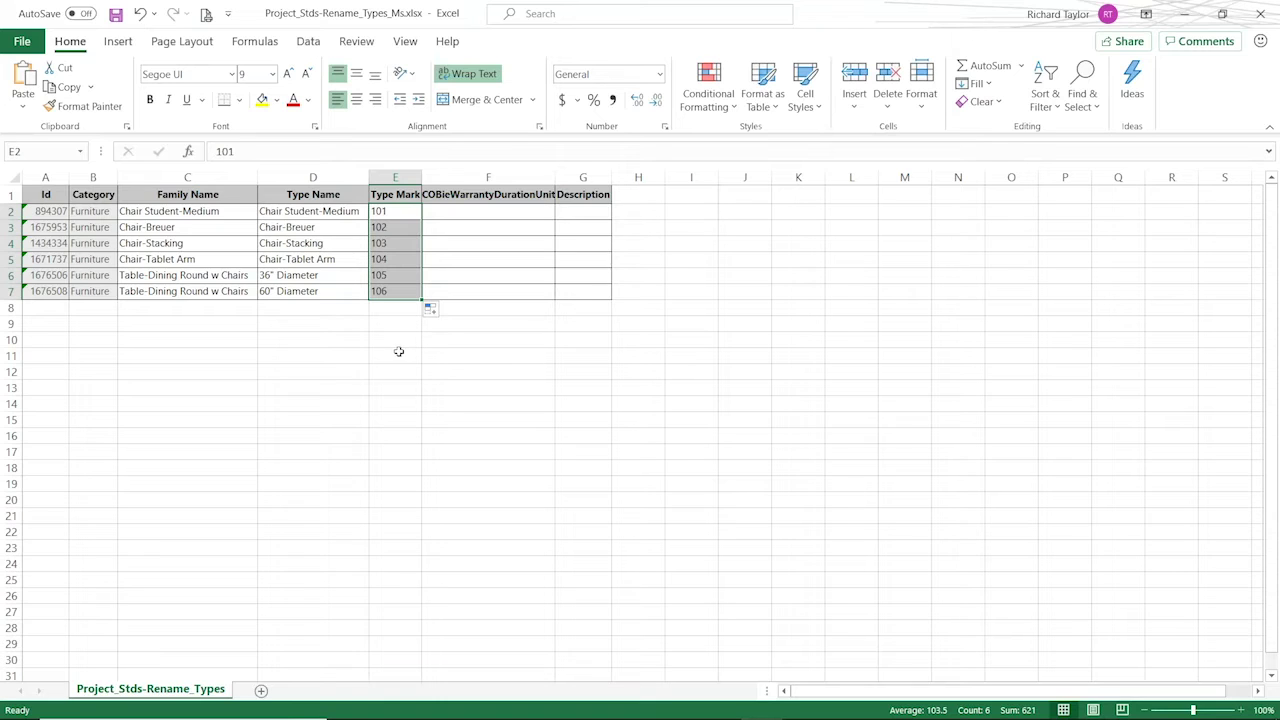
Enter 5 Years as COBieWarrantyDurationUnit in F2 and copy it to the remaining furniture rows, F3:F7.
left_click(454, 210)
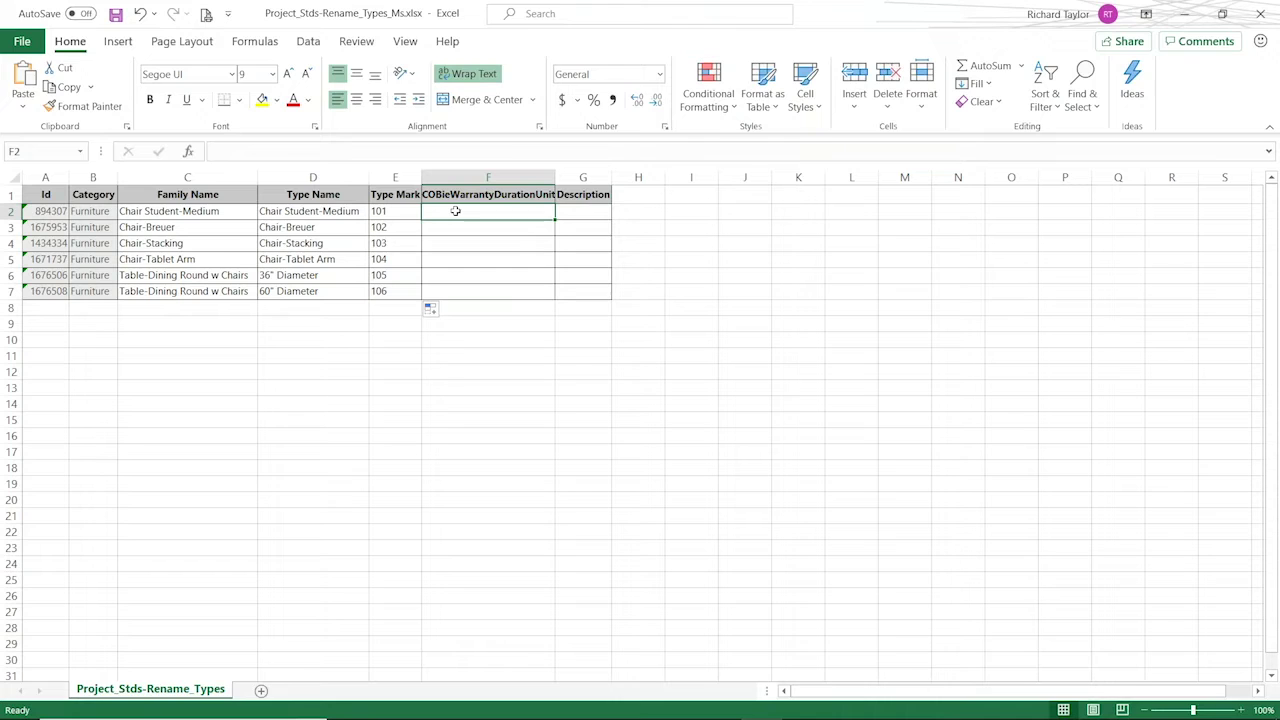
type("5 Year")
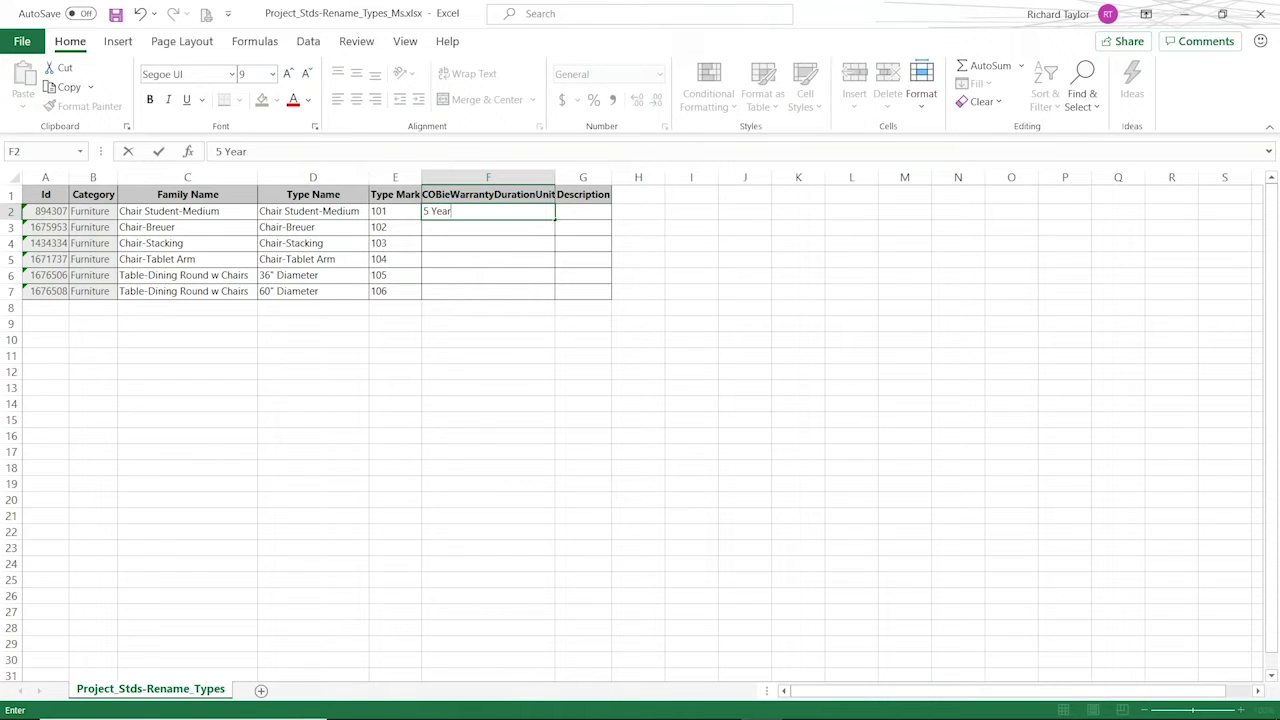
type("s")
key("Return")
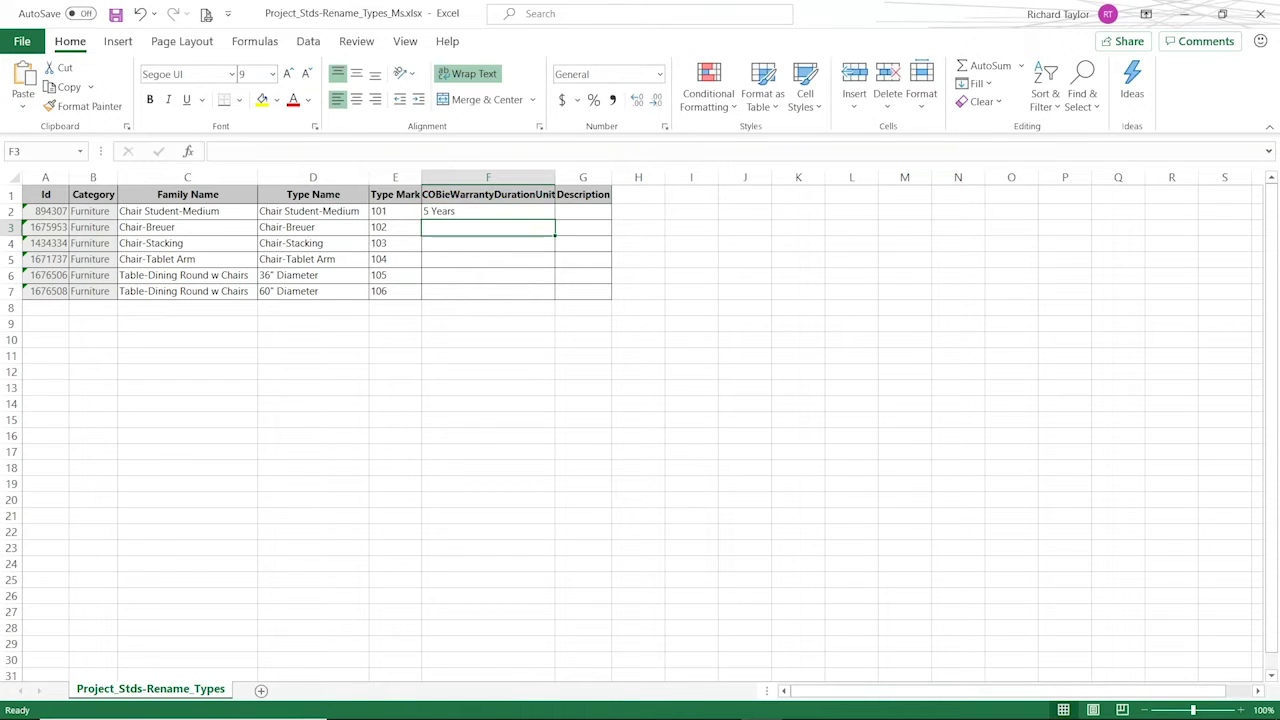
left_click(447, 213)
key("ctrl+c")
left_click_drag(457, 225, 455, 291)
key("ctrl+v")
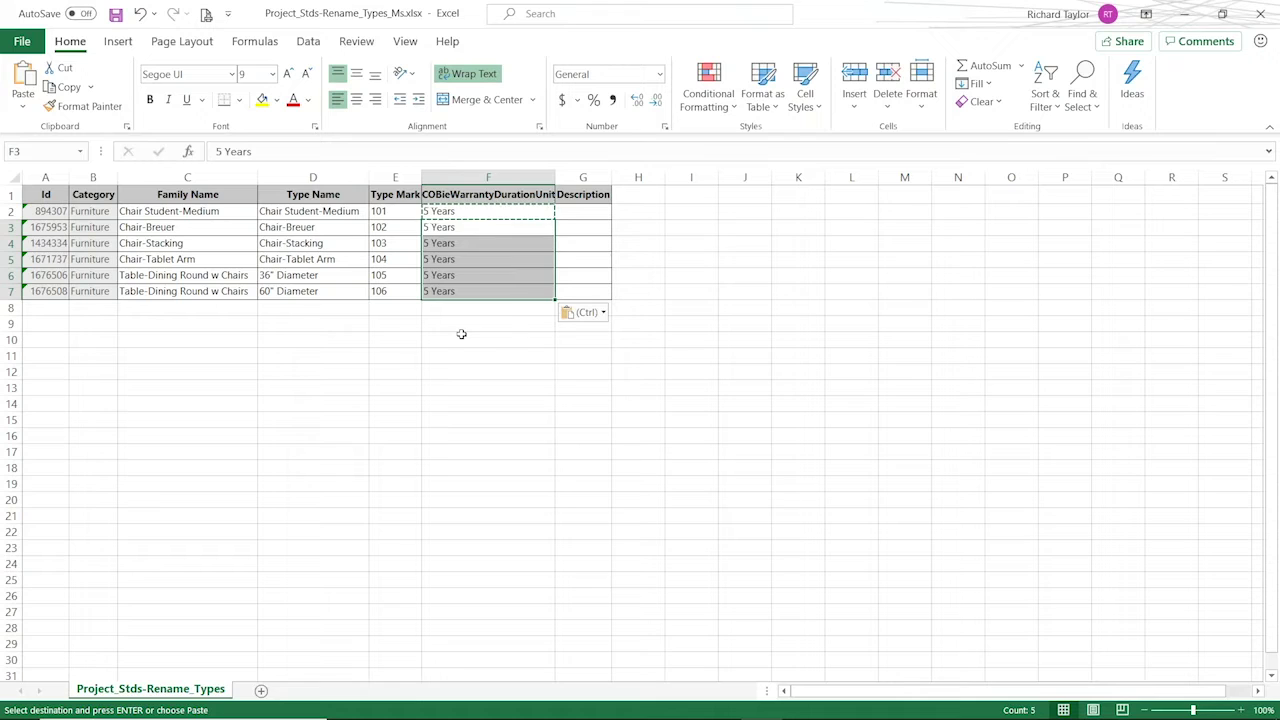
Enter Soft as the Description in G2 and copy it to the remaining furniture rows, G3:G7.
left_click(573, 212)
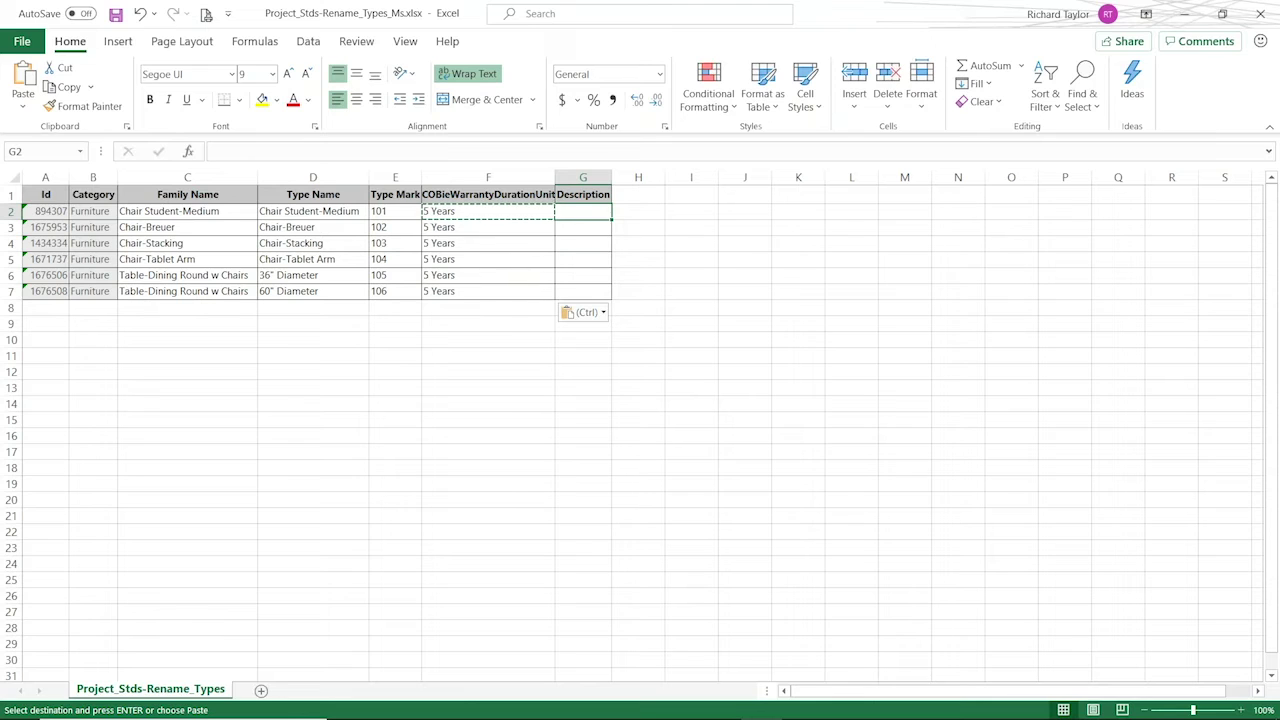
type("Soft")
key("Return")
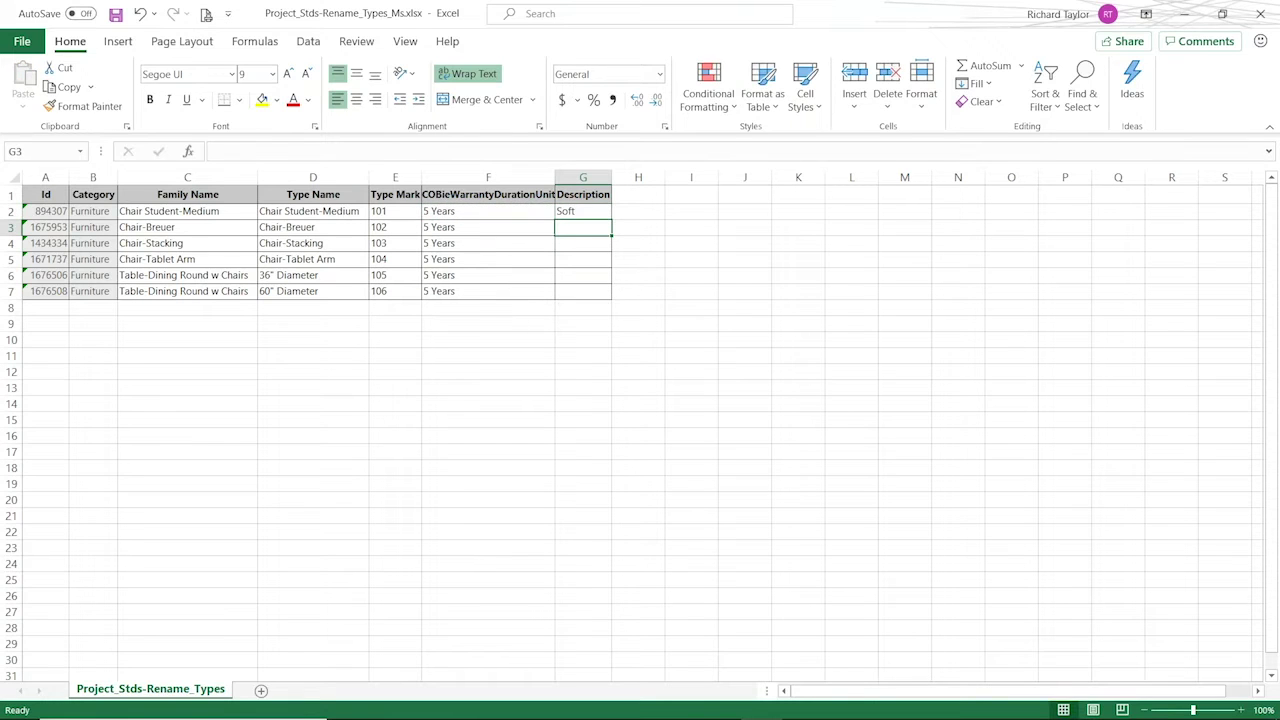
left_click(577, 213)
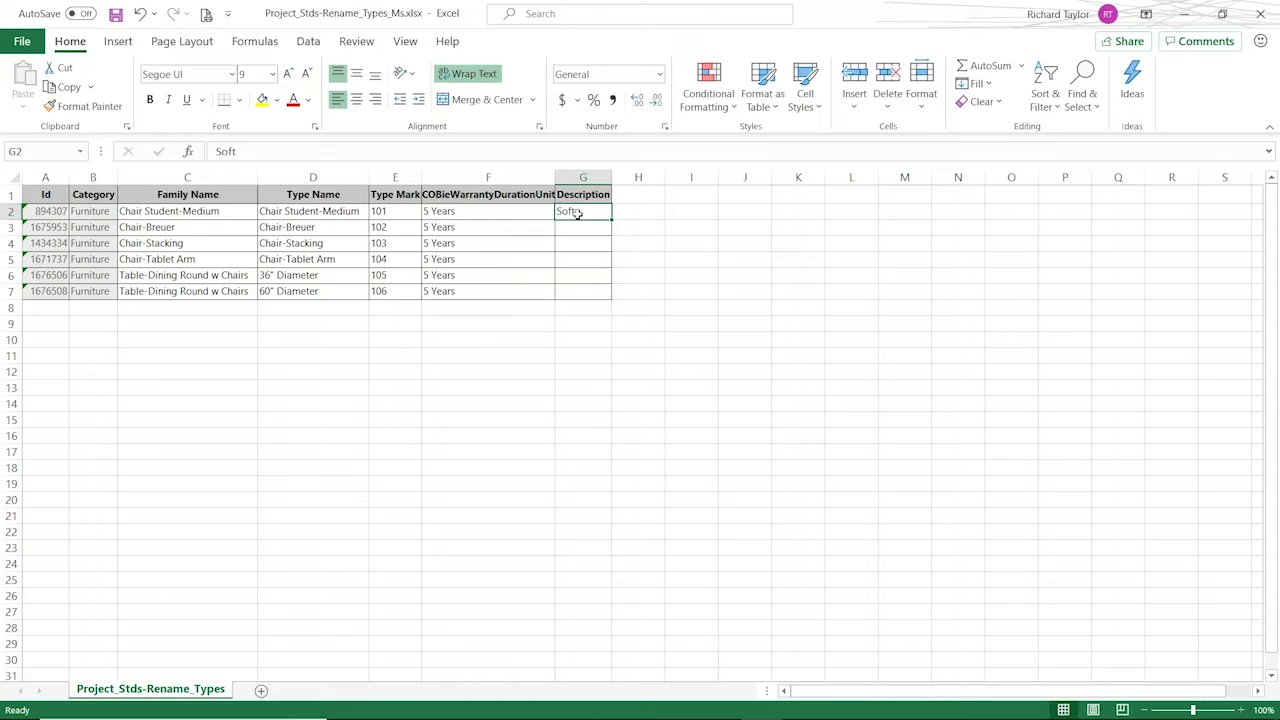
key("ctrl+c")
left_click_drag(578, 228, 575, 291)
key("ctrl+v")
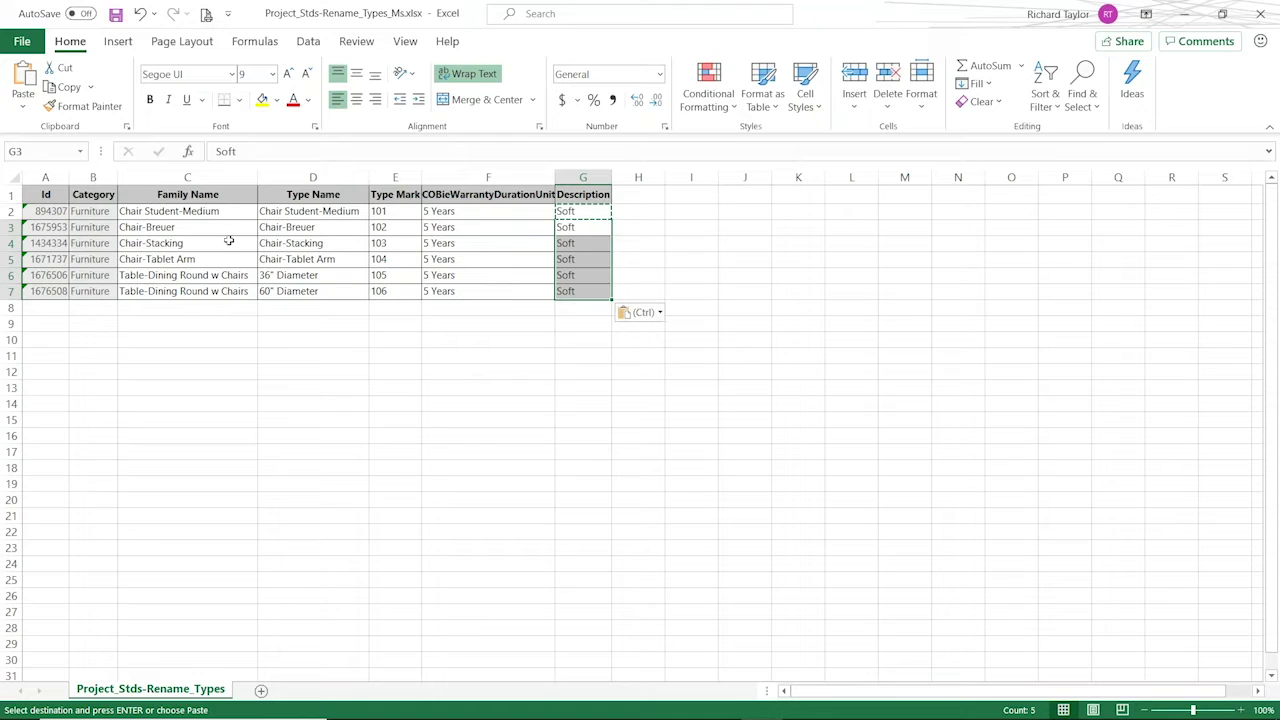
Enter the formula ="RT-"&C2 in cell J2 to prefix the family name, and fit column J to its content.
left_click(727, 210)
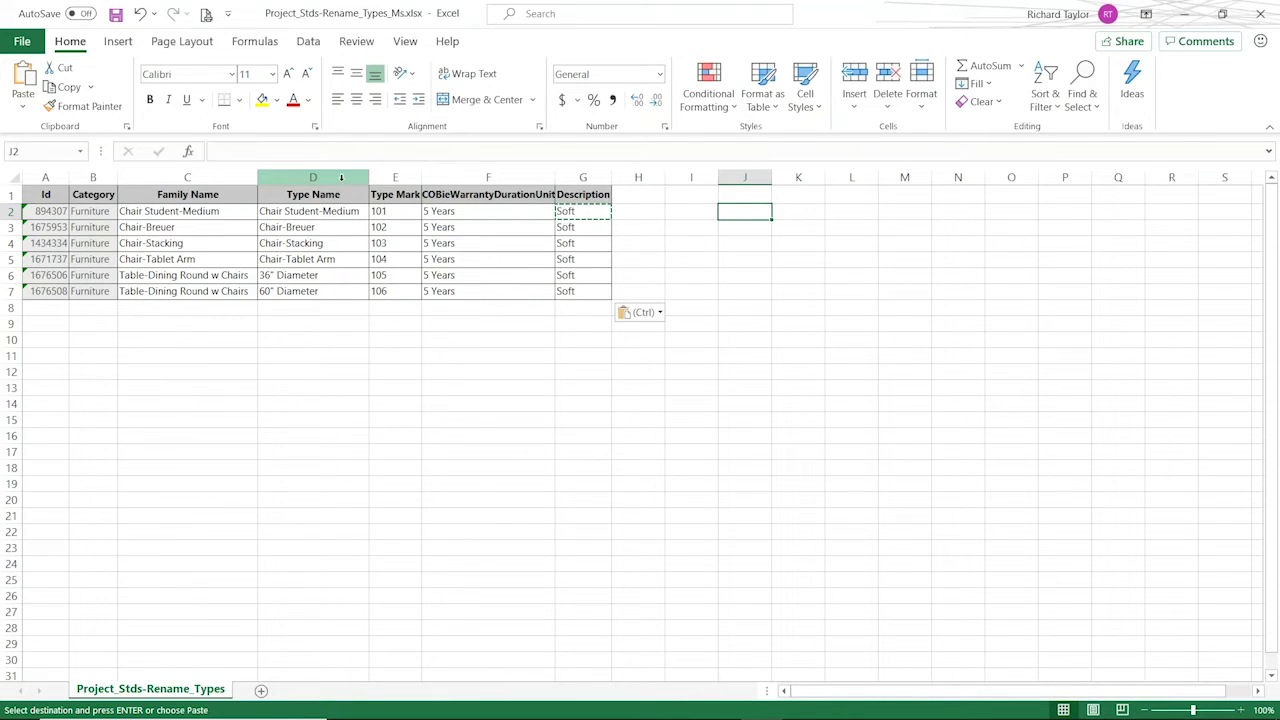
left_click(325, 153)
type("=")
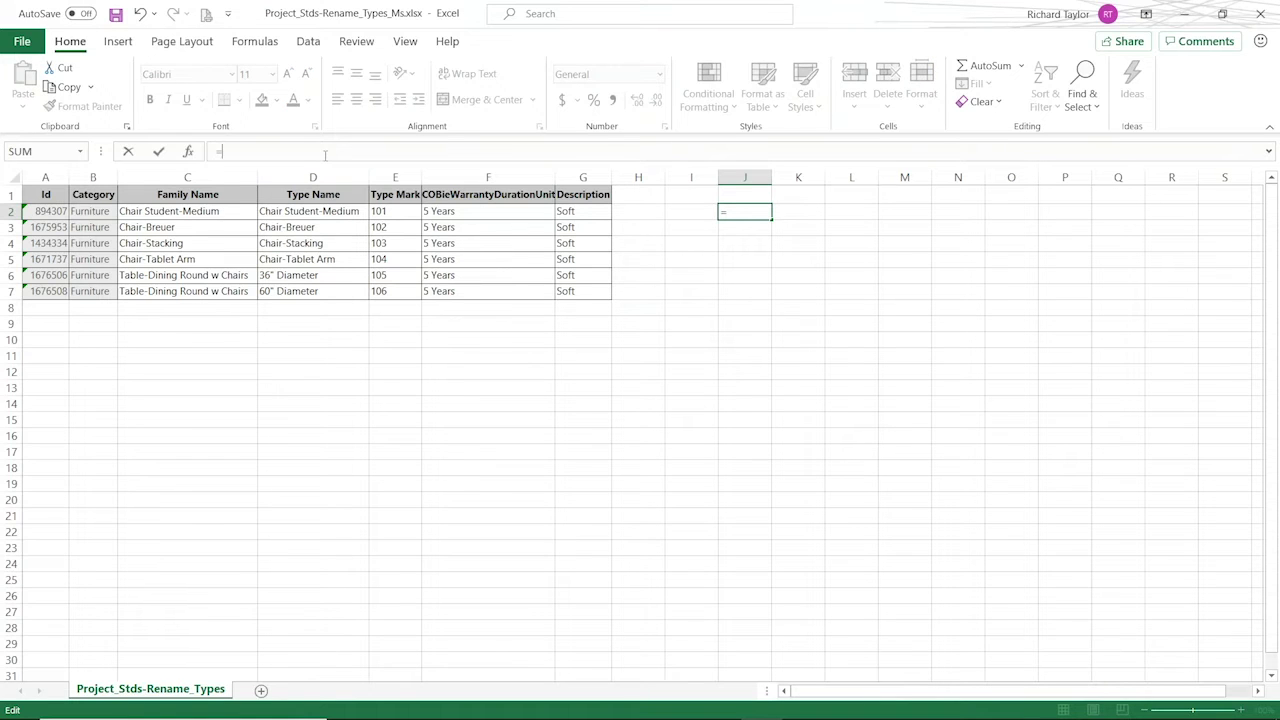
type("\"RT-")
type("&c")
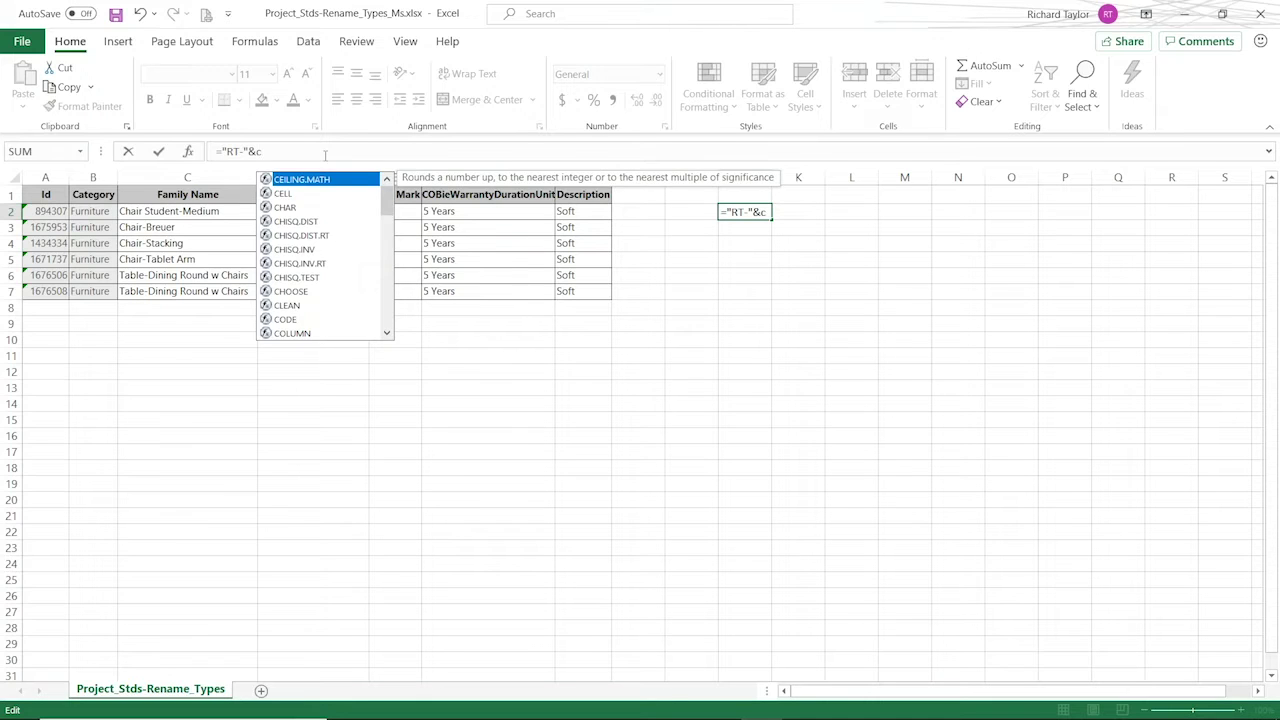
type("2")
key("Return")
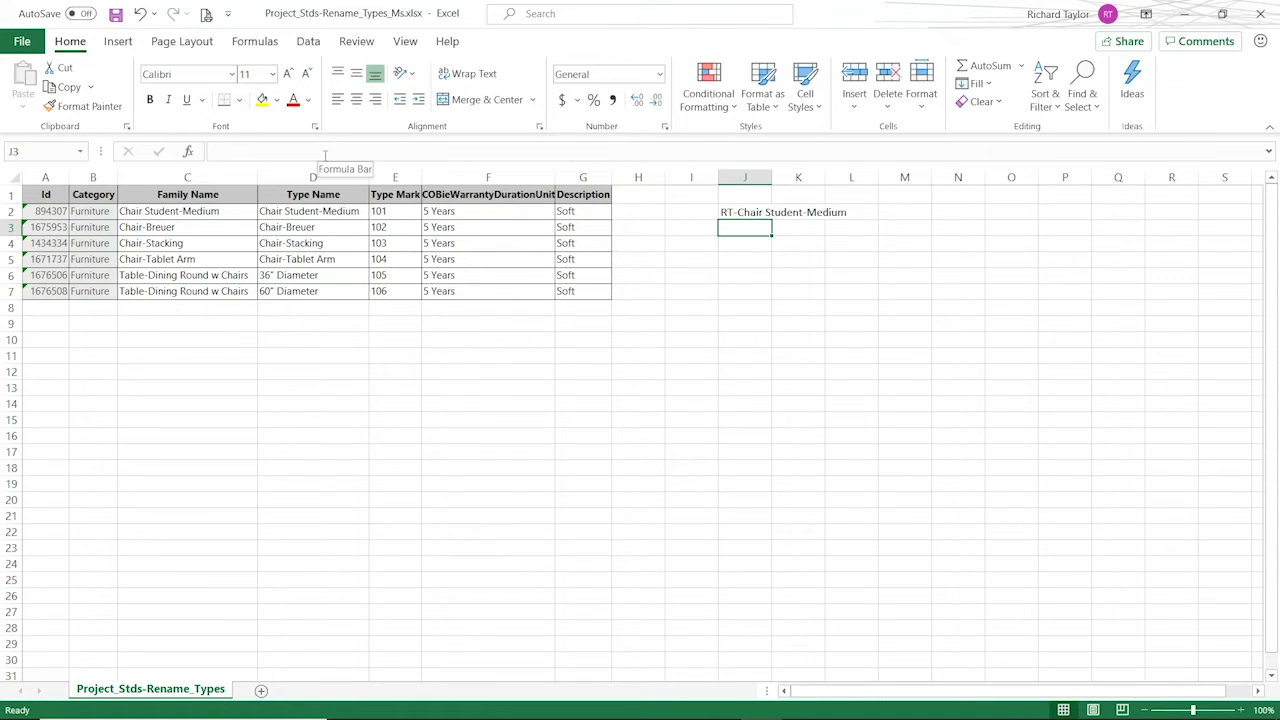
double_click(771, 177)
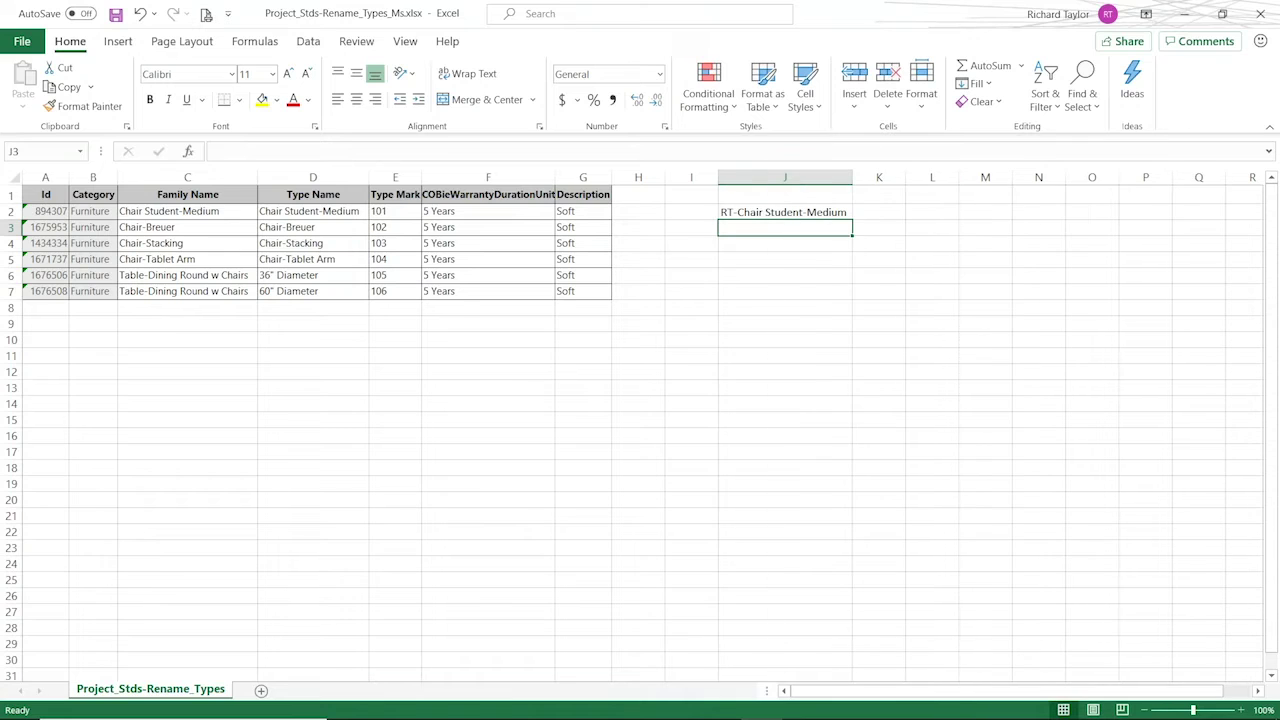
left_click(734, 214)
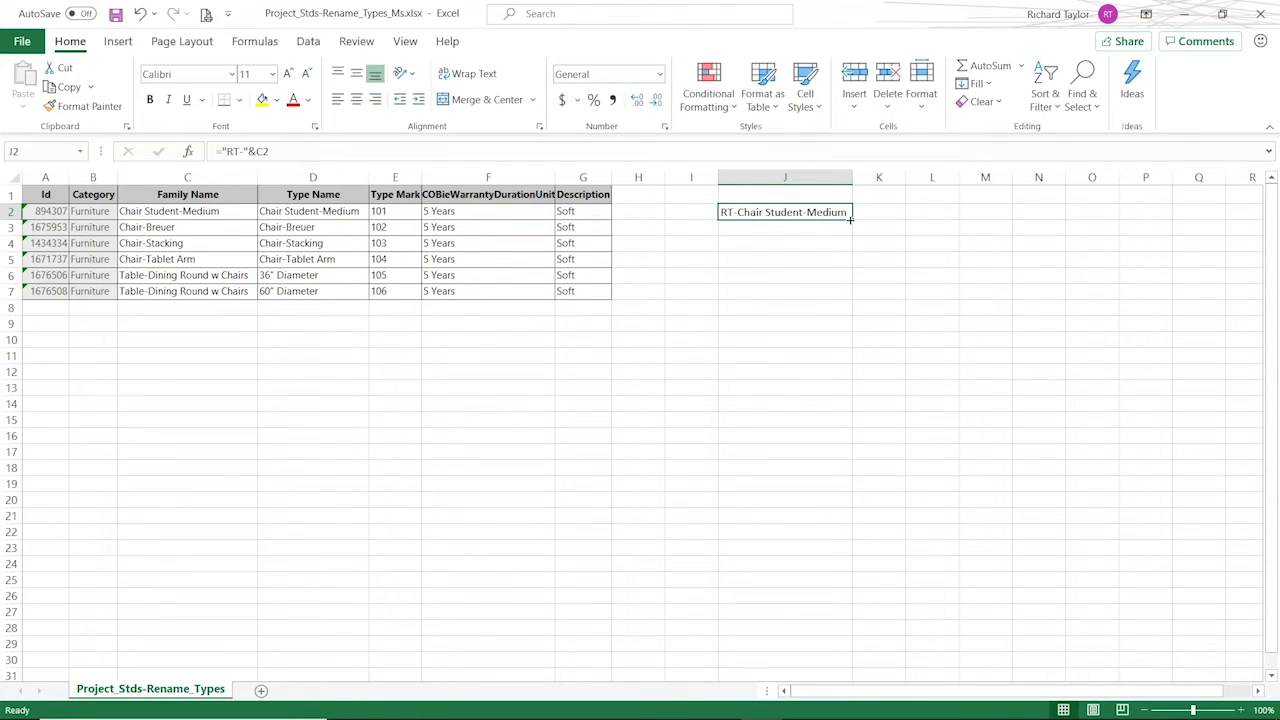
Copy the prefix formula from J2 down to J7 and refit column J to its content.
left_click_drag(851, 219, 836, 297)
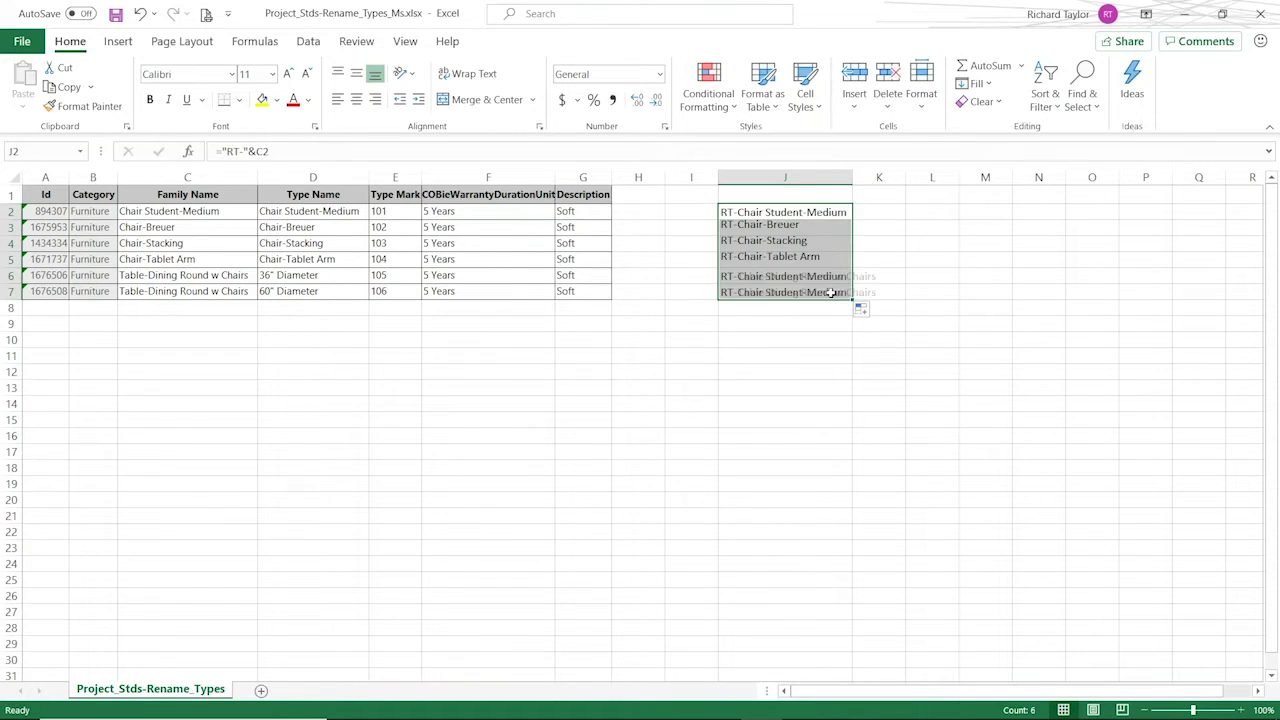
double_click(853, 179)
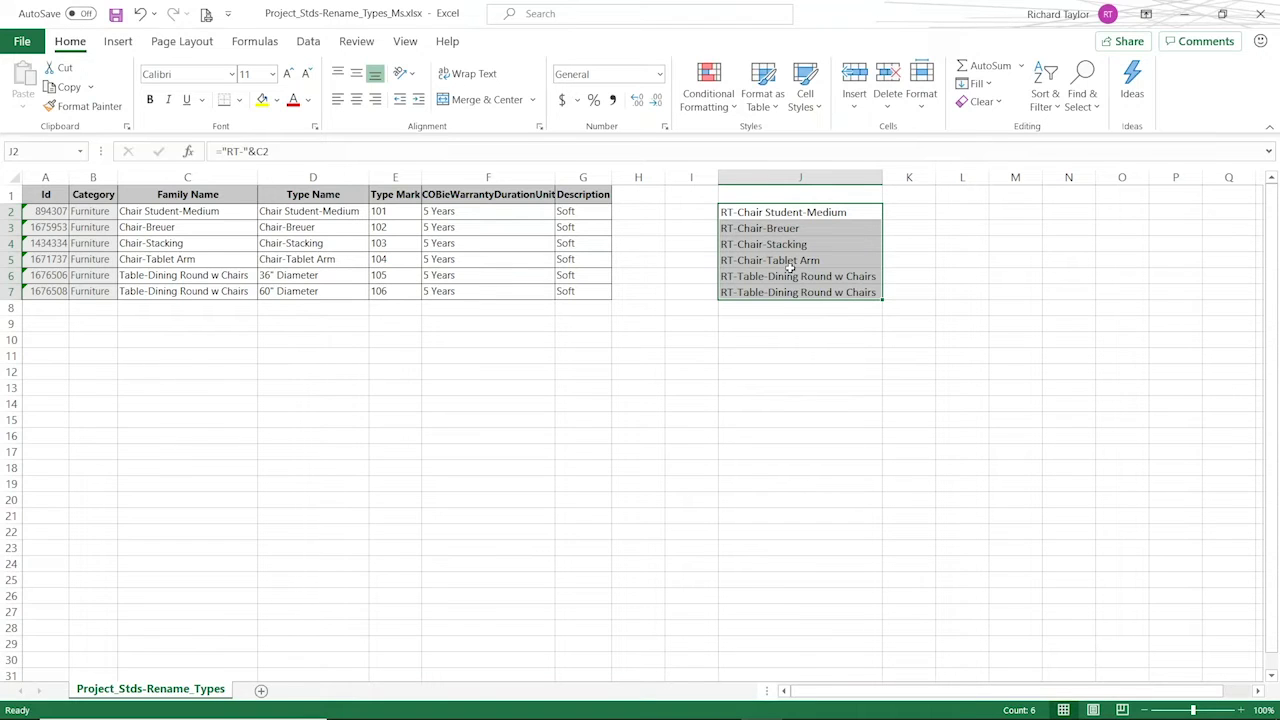
Paste the prefixed names from J2:J7 as values over the Family Name entries in C2:C7, and fit column C to its content.
right_click(741, 213)
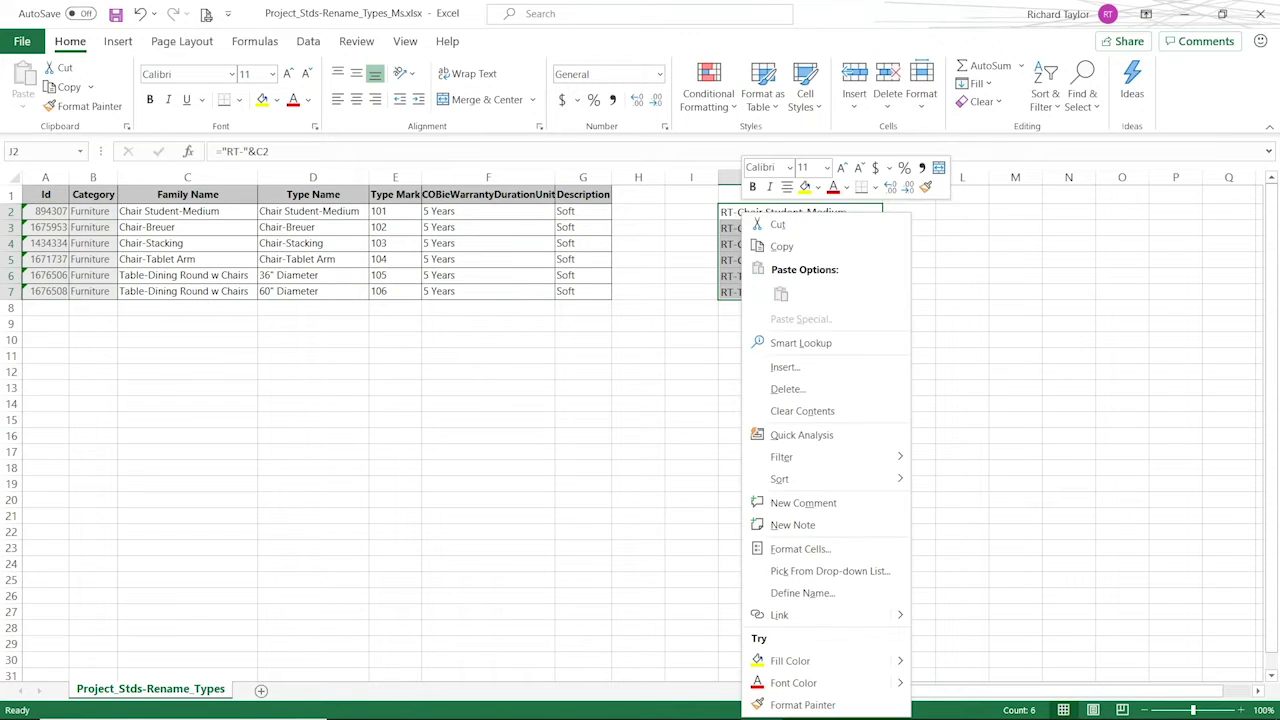
left_click(781, 246)
left_click(163, 211)
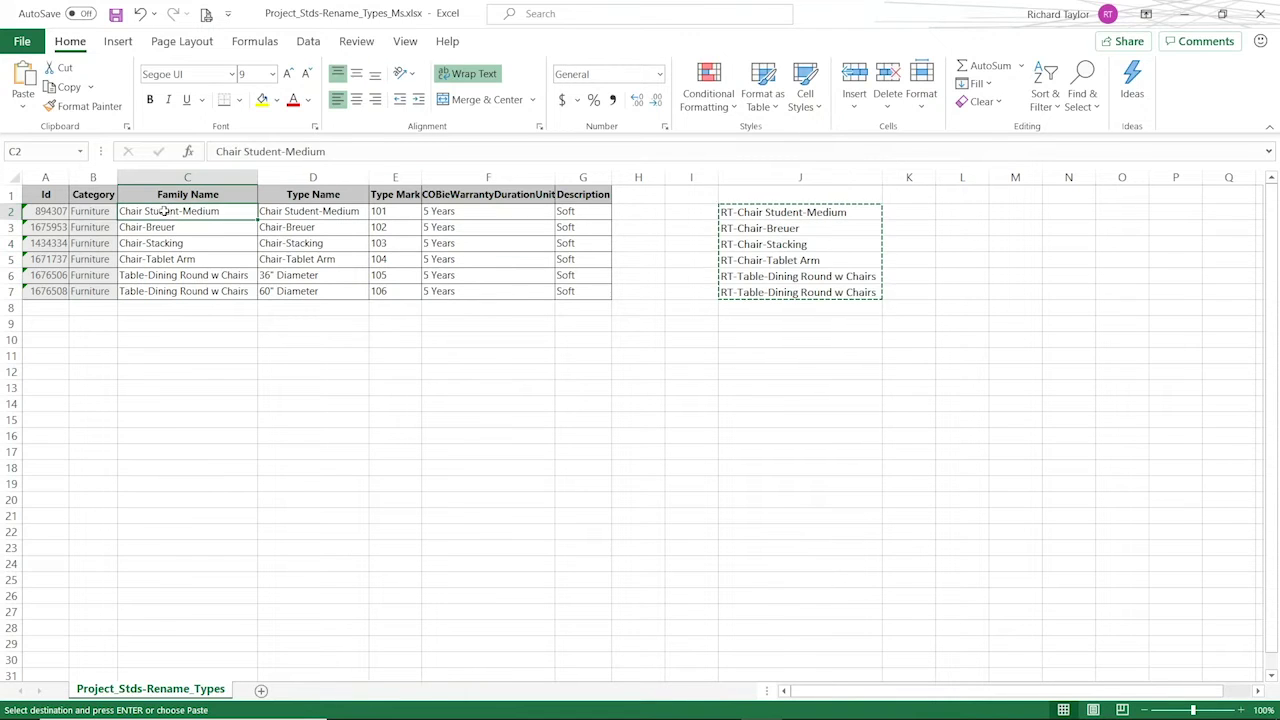
right_click(166, 213)
left_click(232, 270)
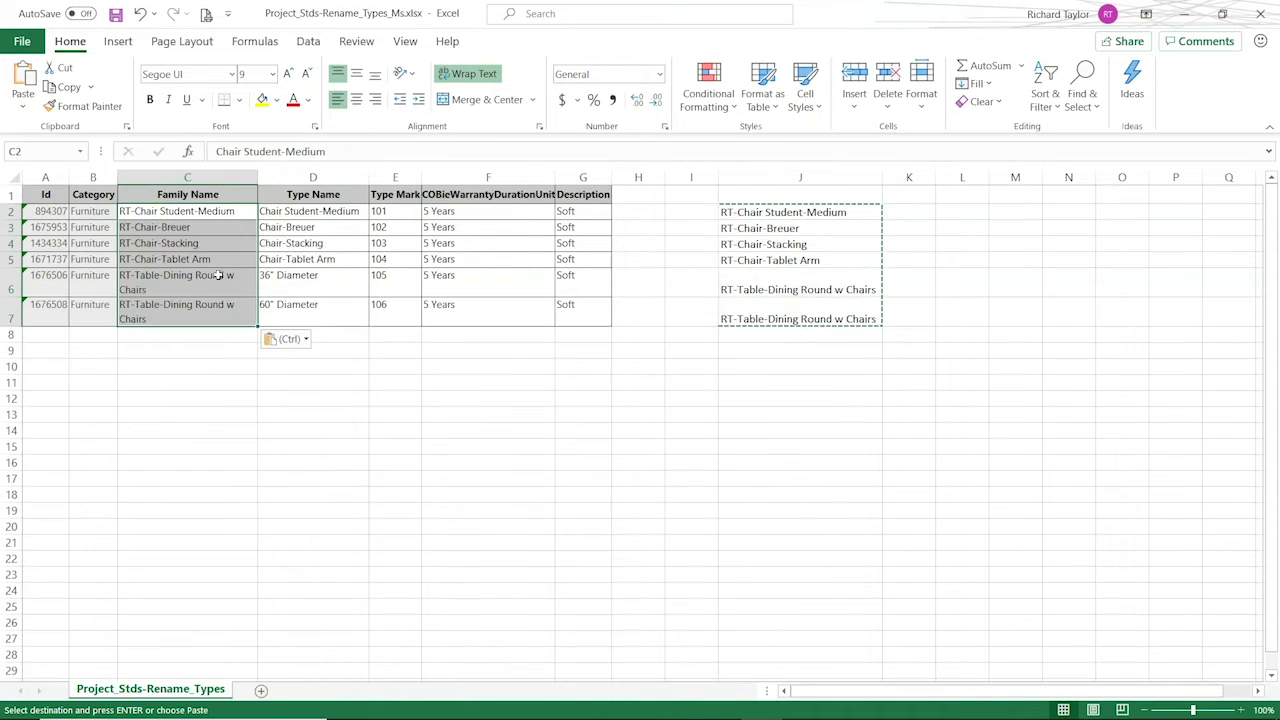
double_click(258, 177)
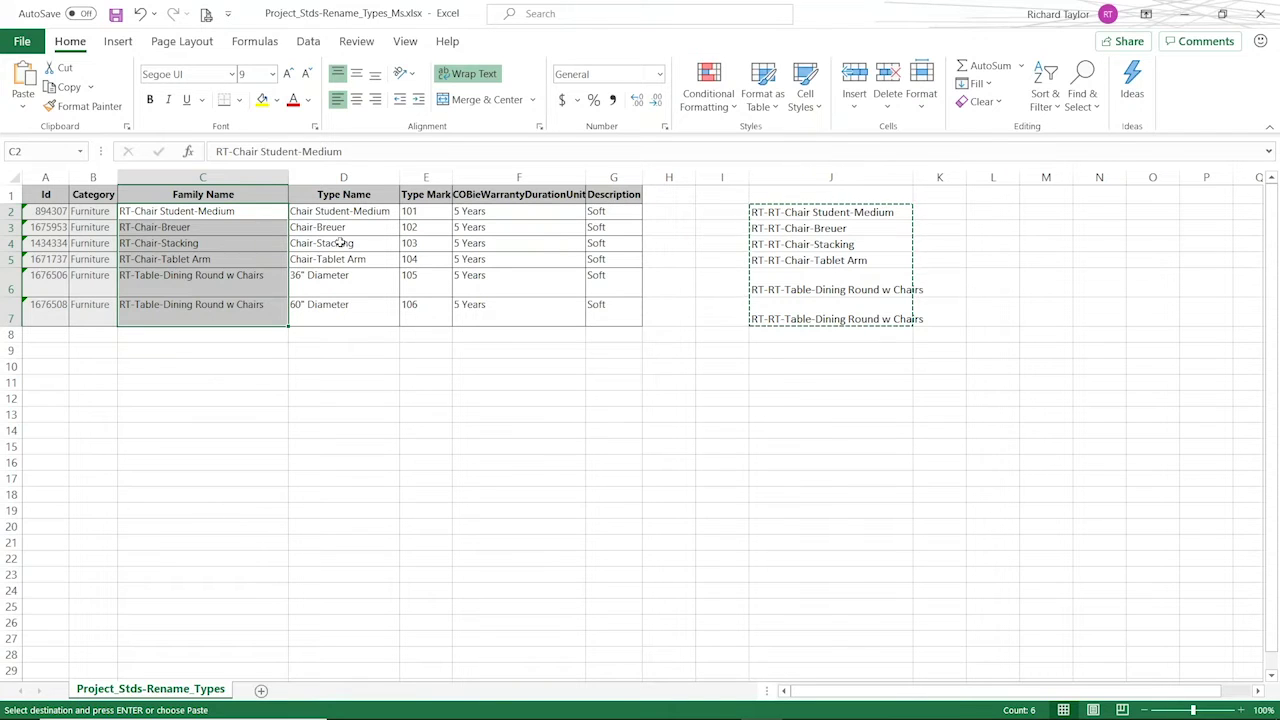
Save the workbook, switch to Revit and load Project_Stds-Rename_Types_Ms.xlsx for import through the Project_Stds-Rename_Types link.
left_click(115, 14)
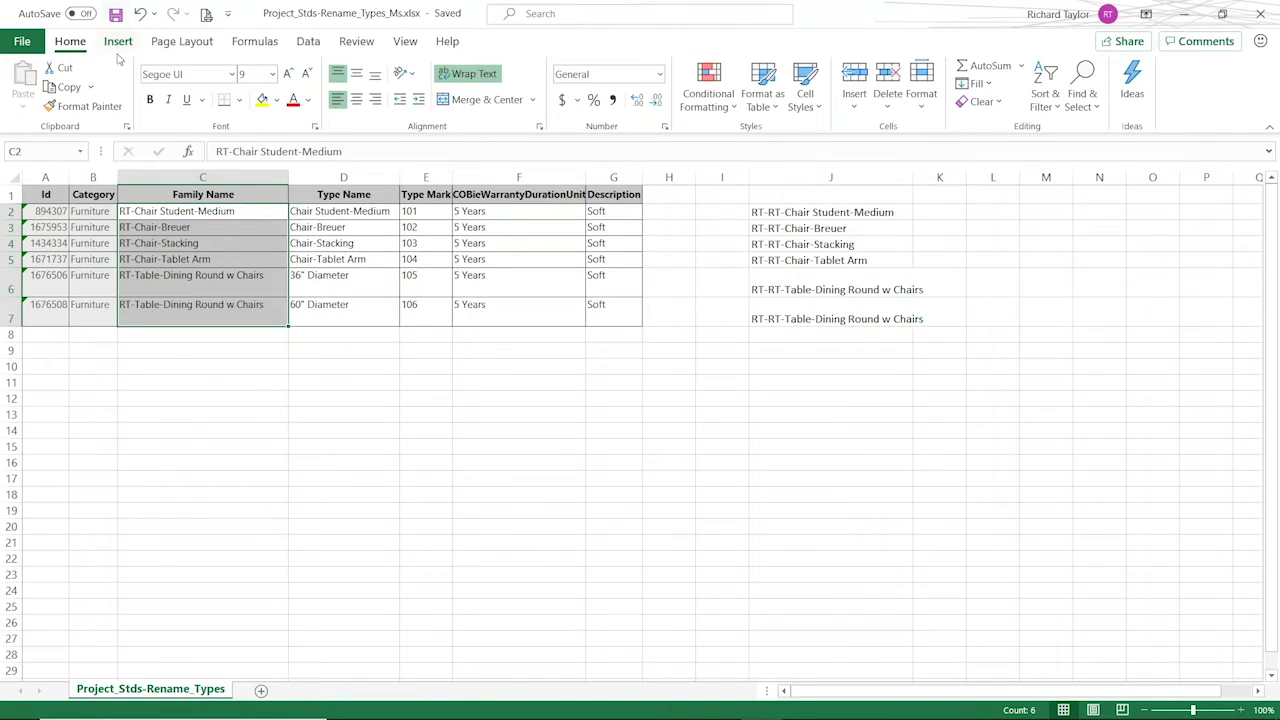
key("alt+Tab")
key("alt+Tab")
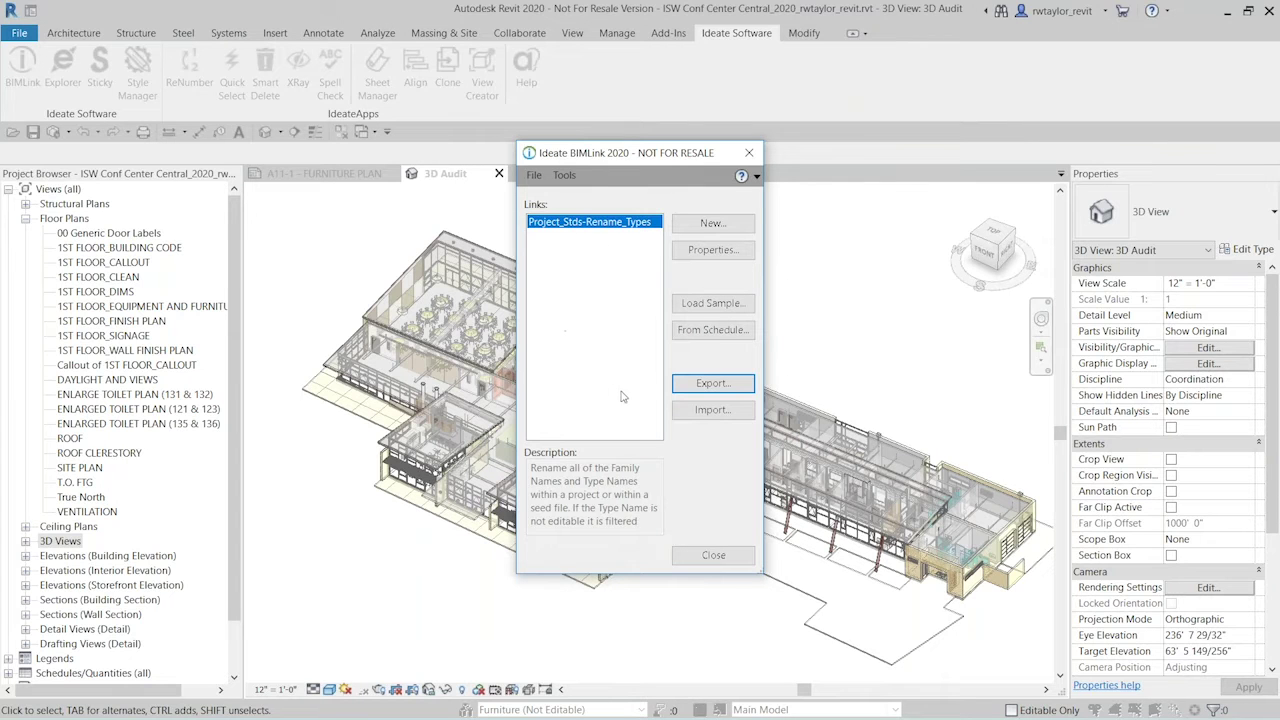
left_click(687, 419)
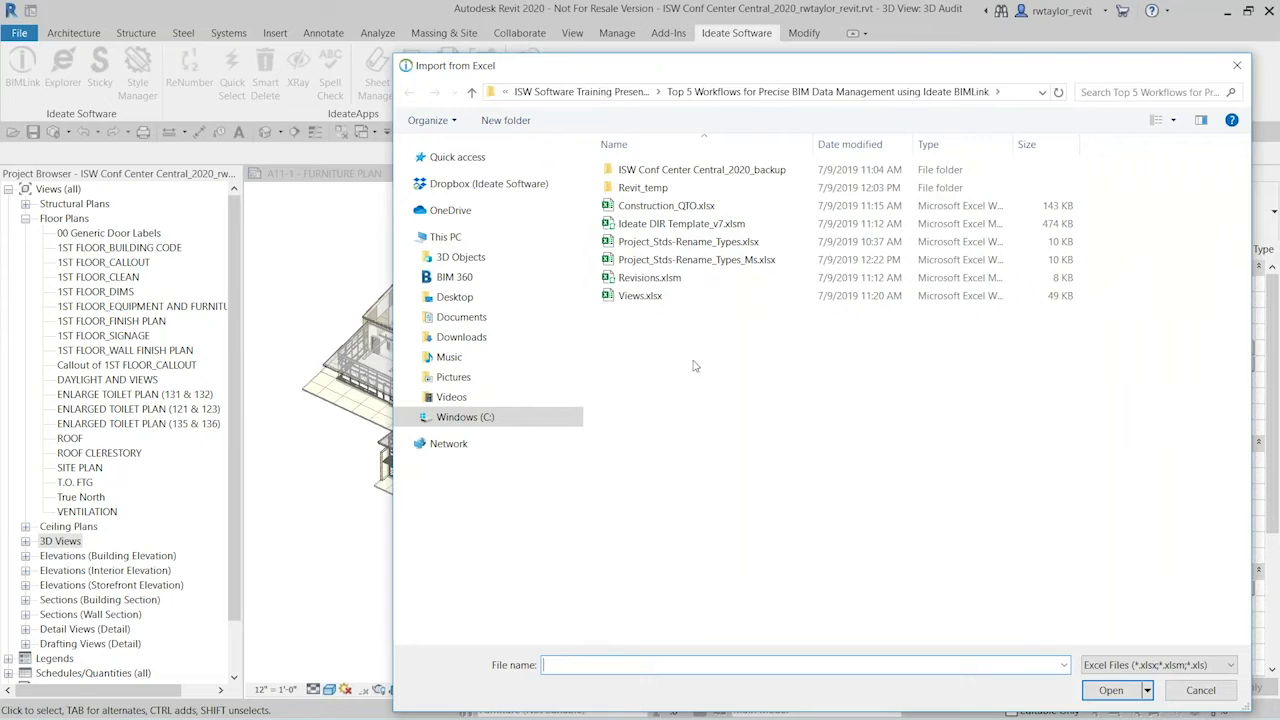
left_click(703, 260)
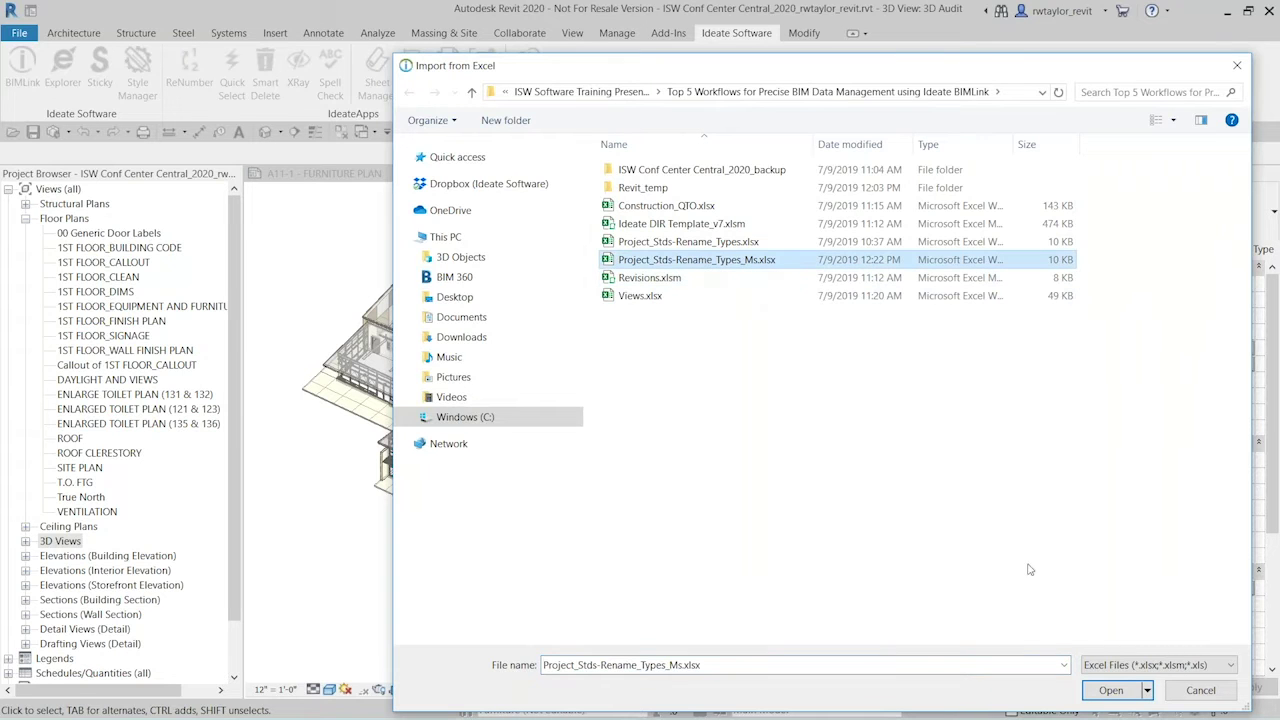
left_click(1110, 690)
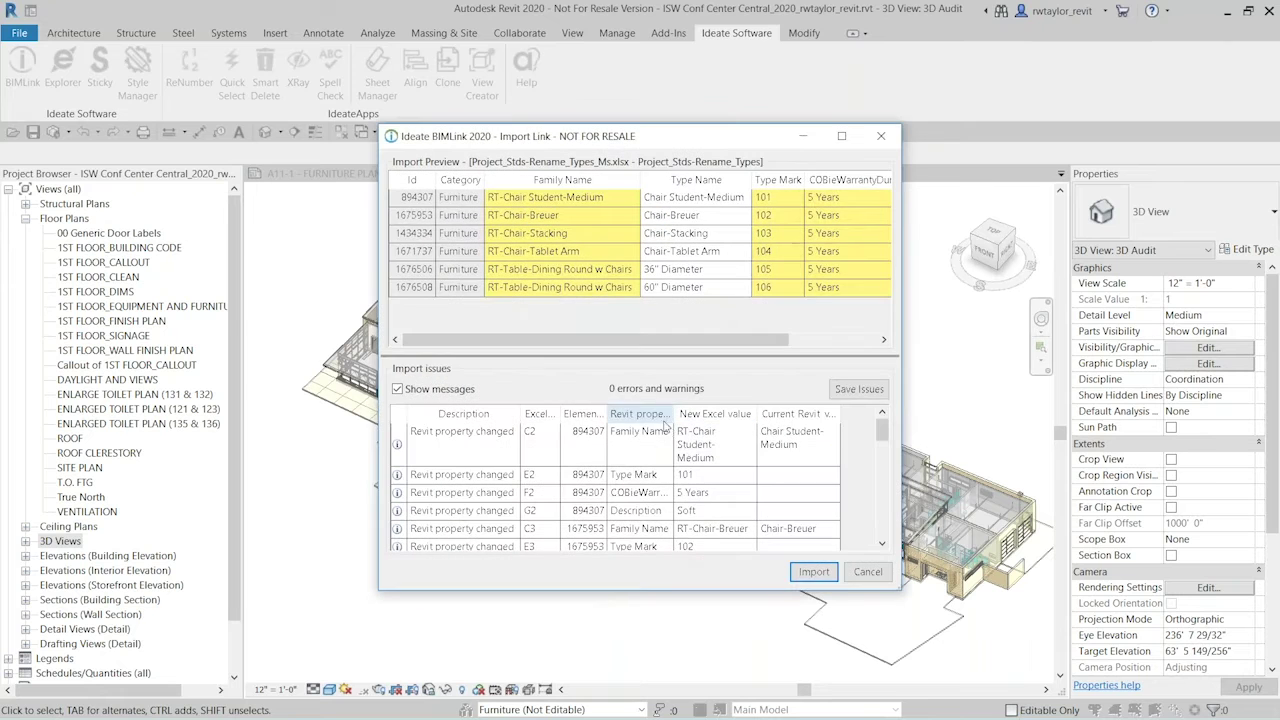
Review the enlarged import preview and its change messages, import the changes into the model and close BIMLink.
left_click_drag(903, 585, 1021, 657)
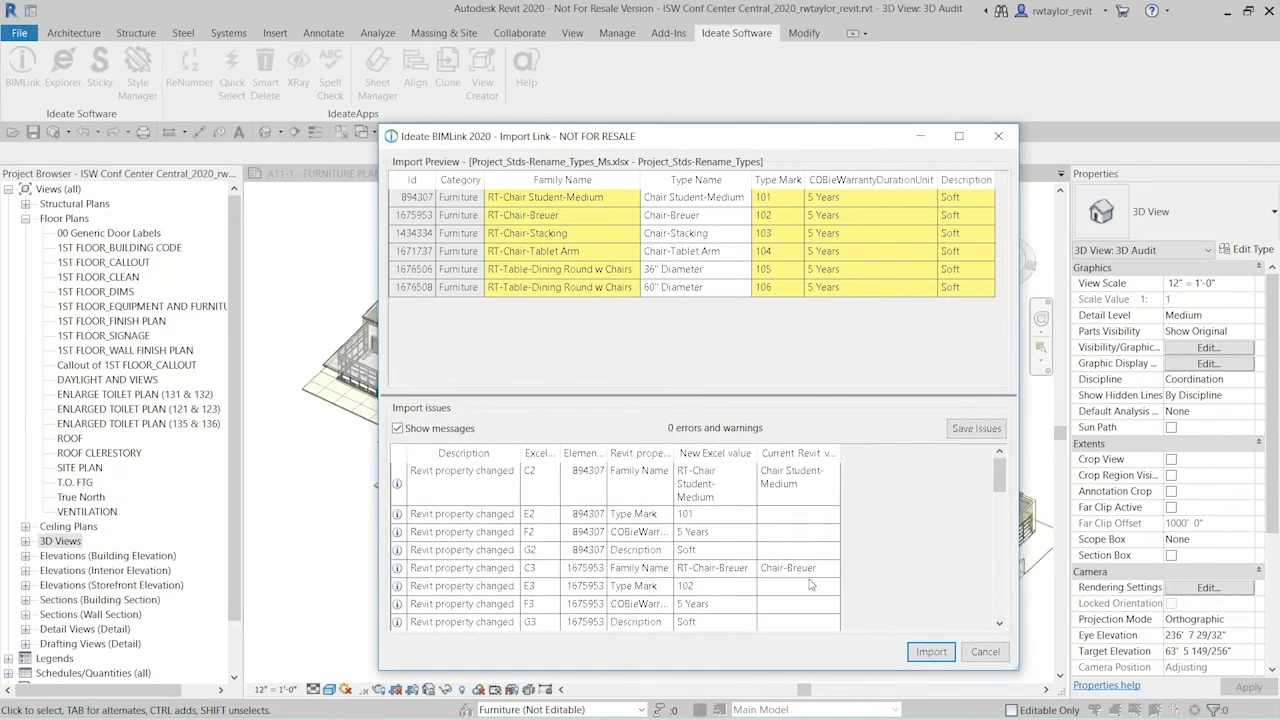
left_click(398, 428)
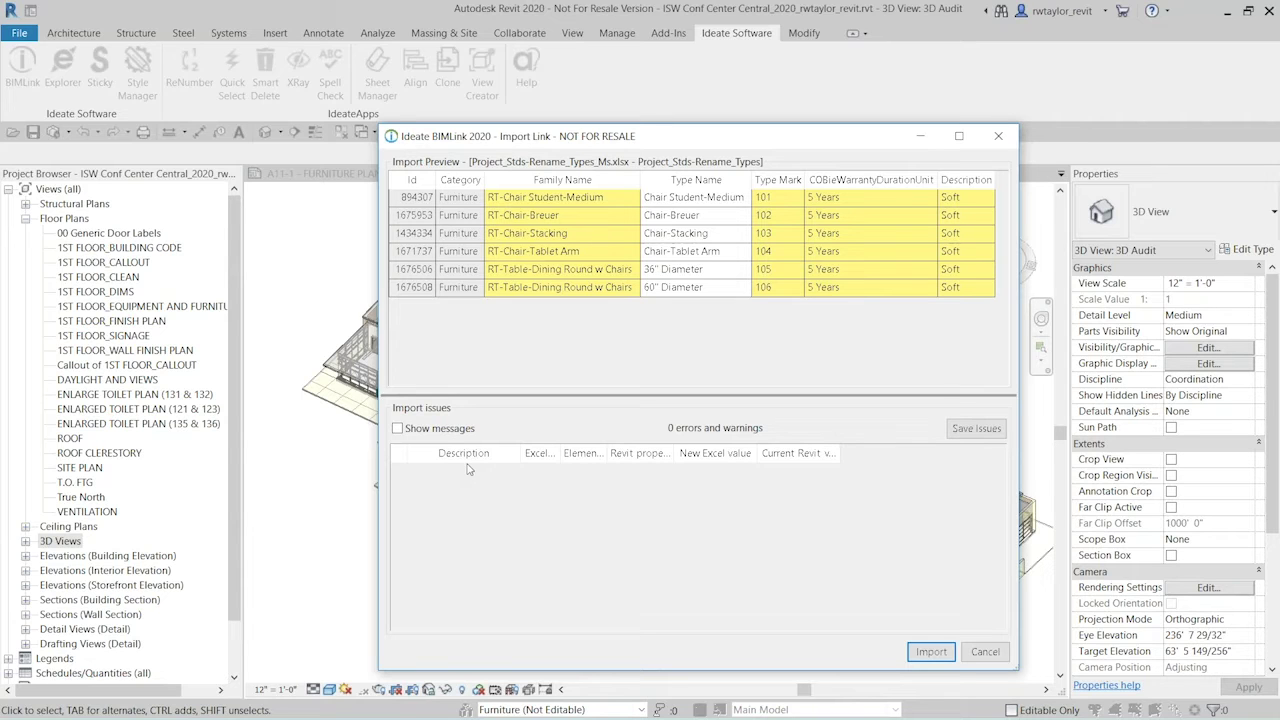
left_click(397, 428)
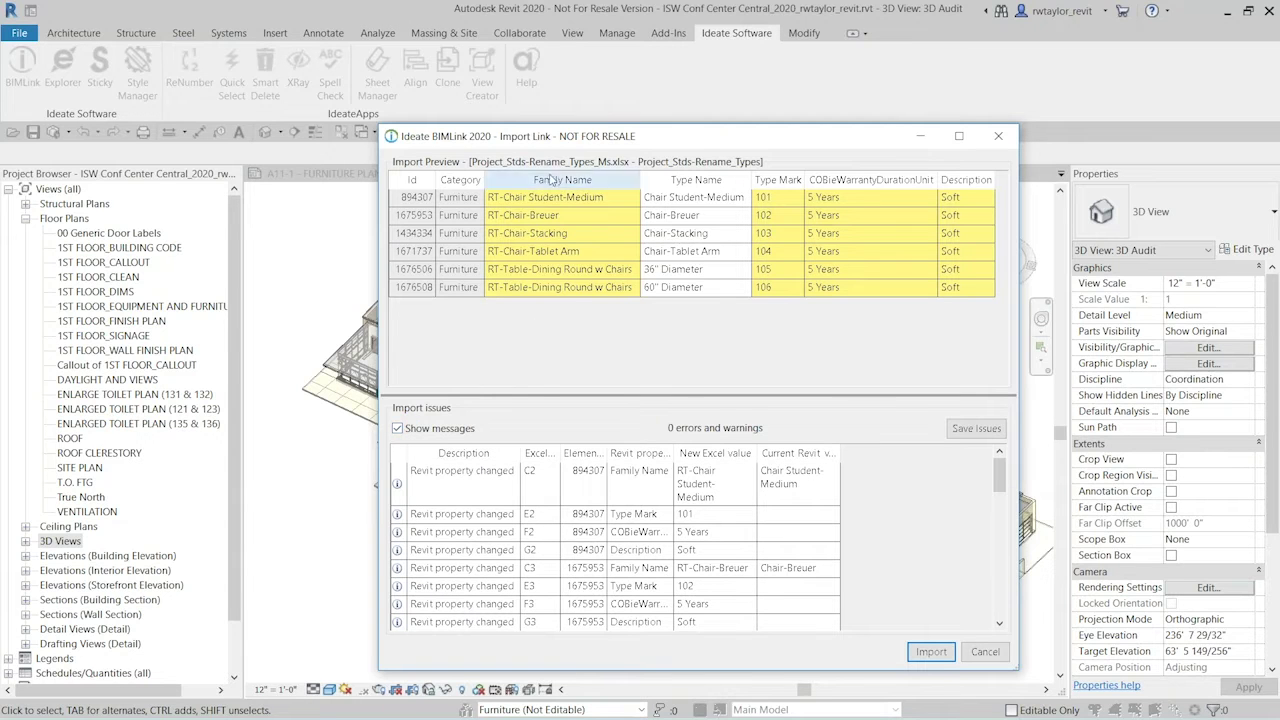
left_click(931, 651)
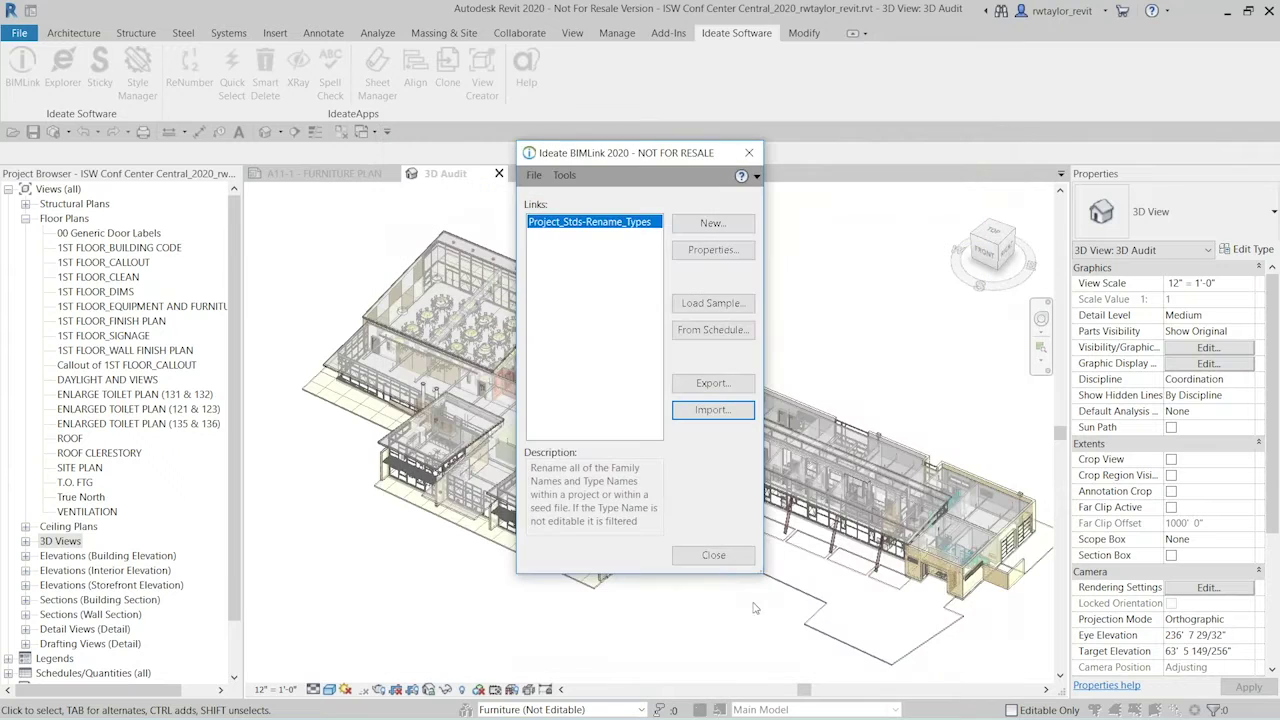
left_click(713, 555)
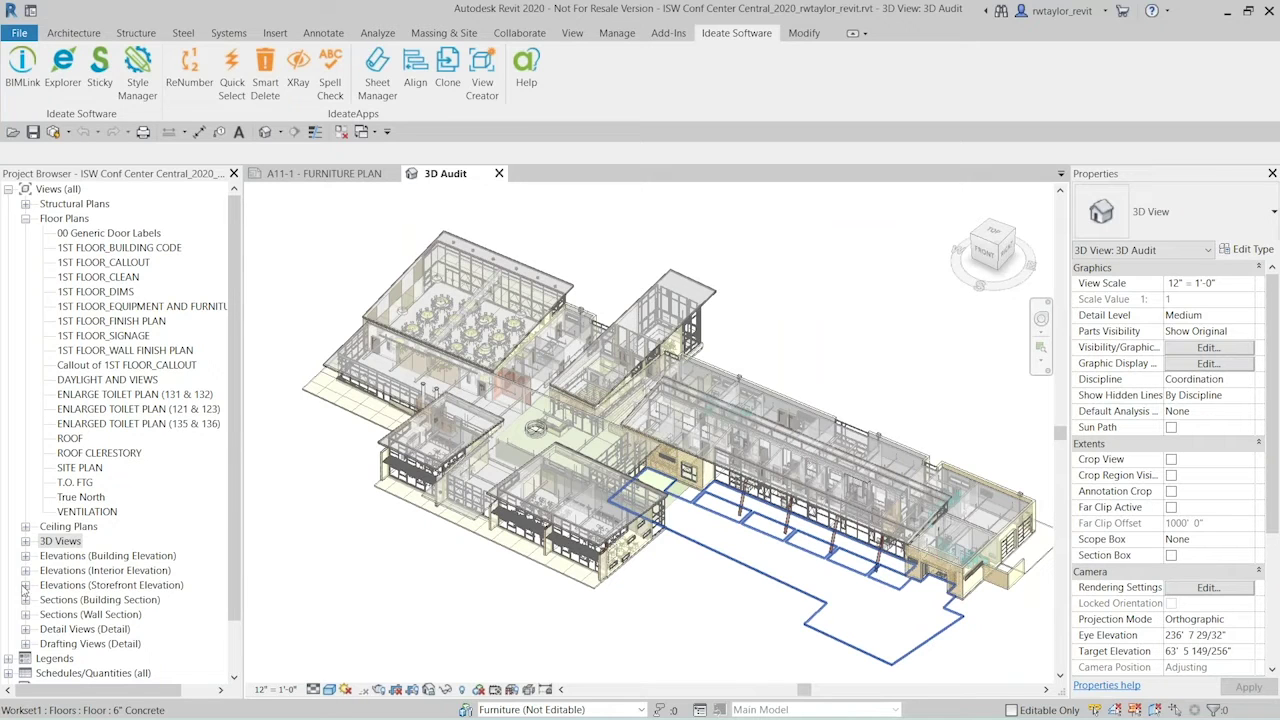
Expand the project's Furniture families and the RT- chair and dining table families to examine their names and types.
scroll(233, 538, "down", 1)
scroll(233, 538, "down", 1)
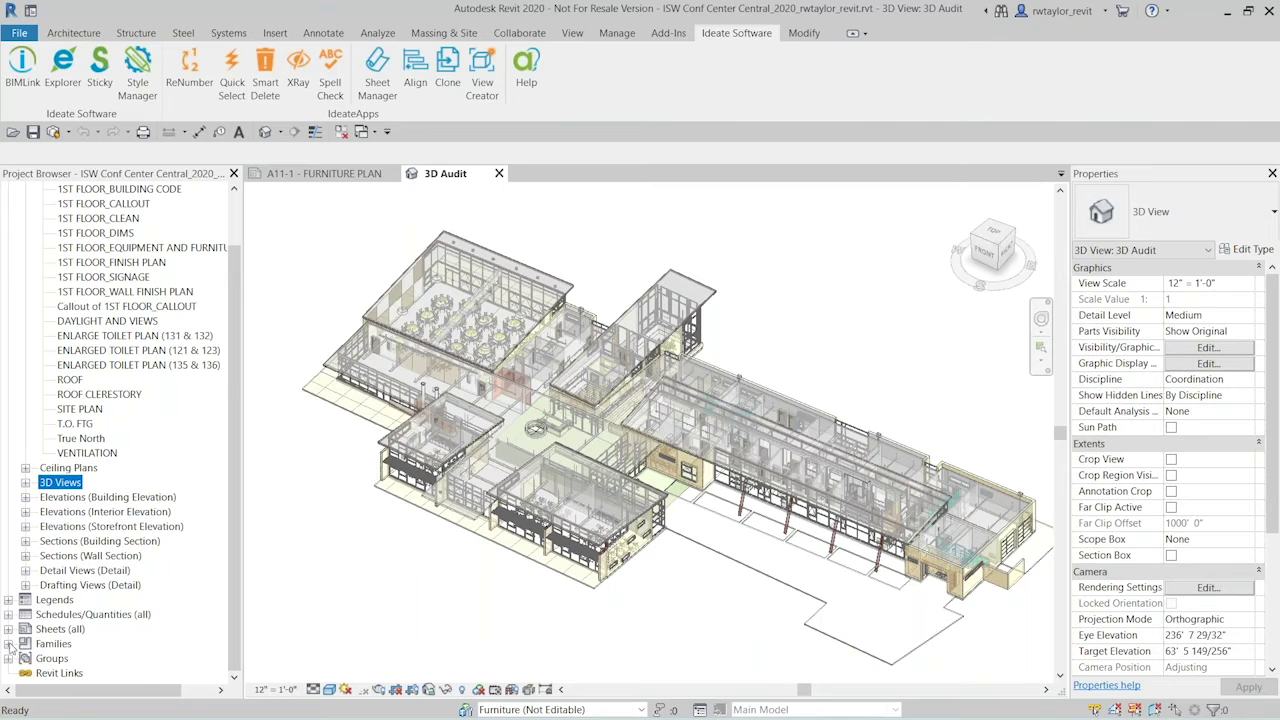
left_click(9, 643)
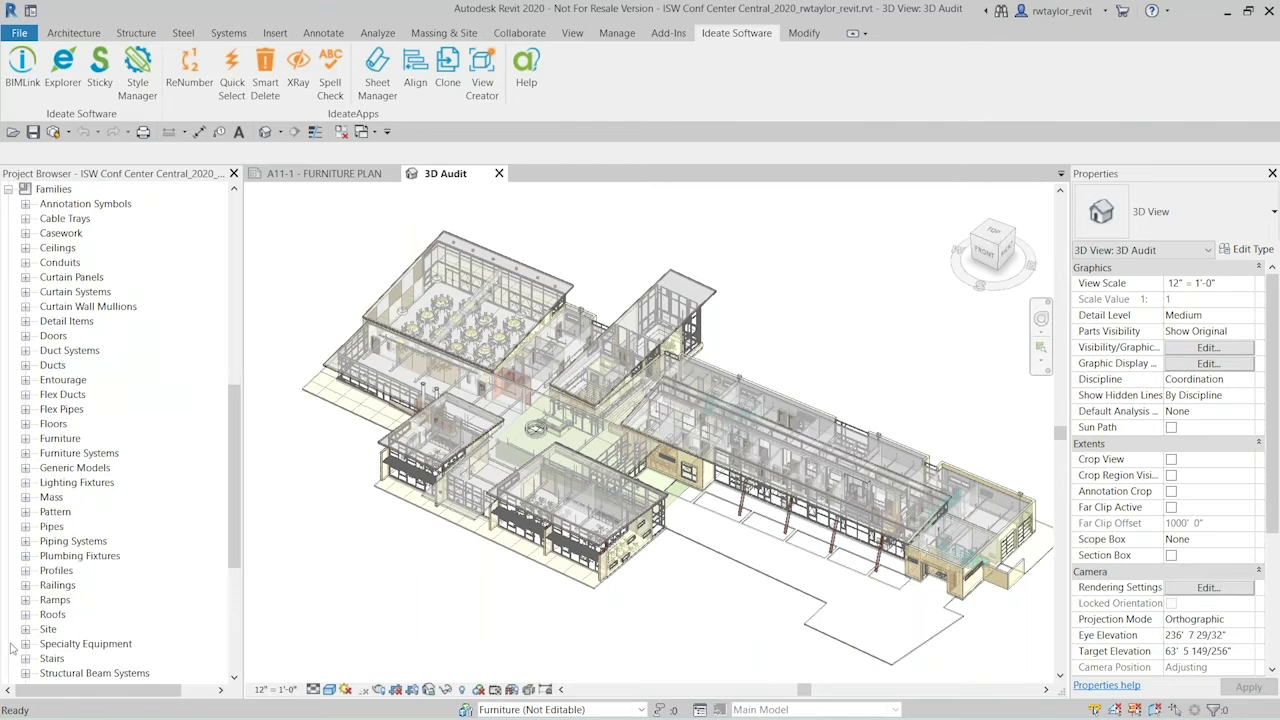
left_click(25, 438)
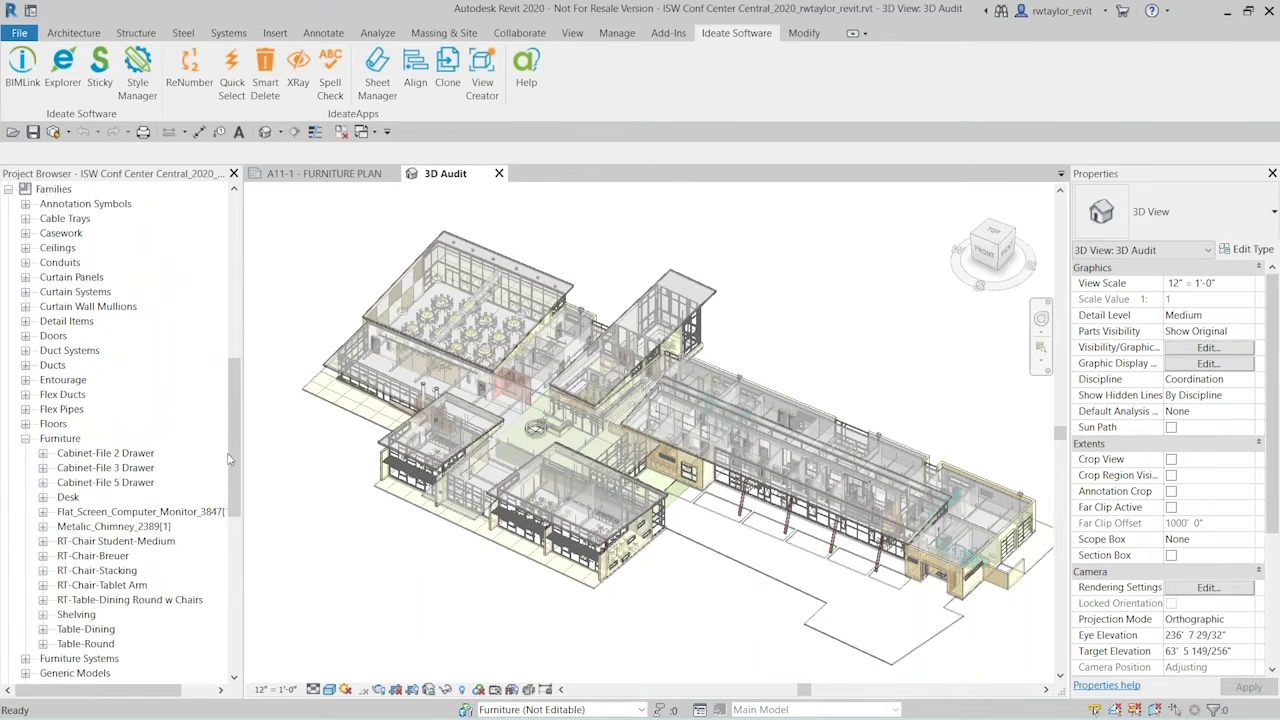
scroll(227, 461, "down", 4)
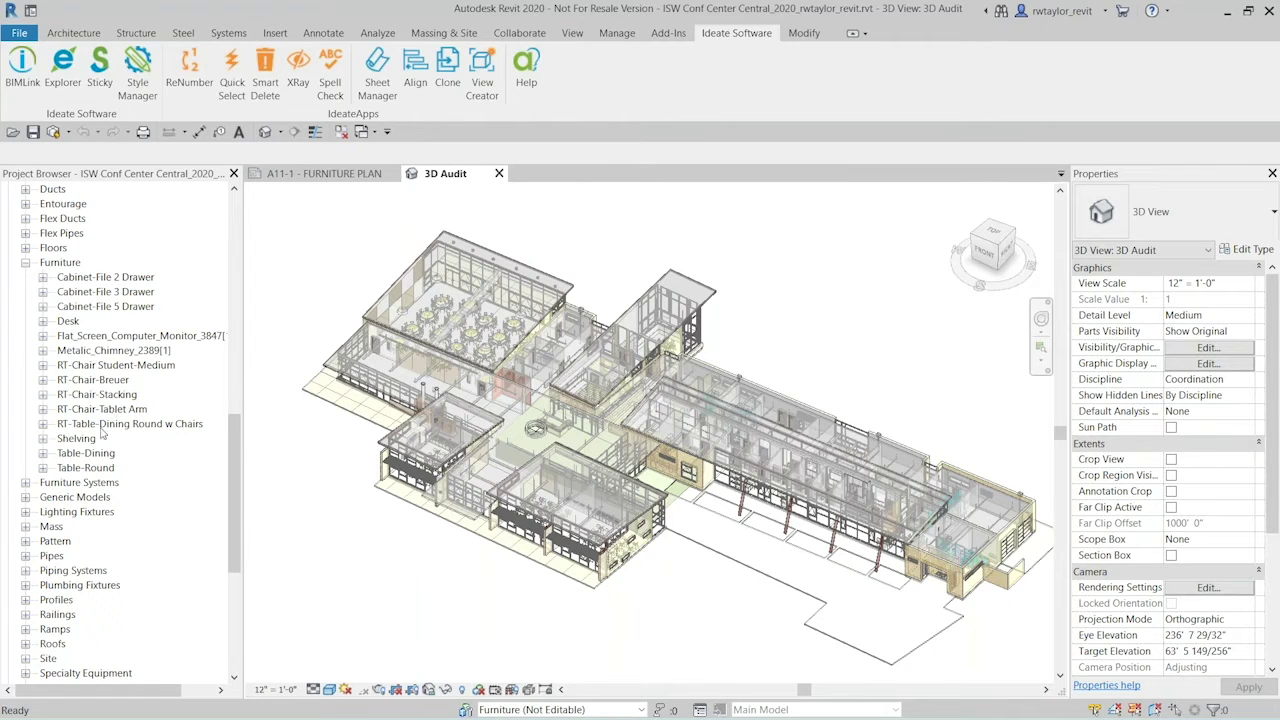
left_click(42, 366)
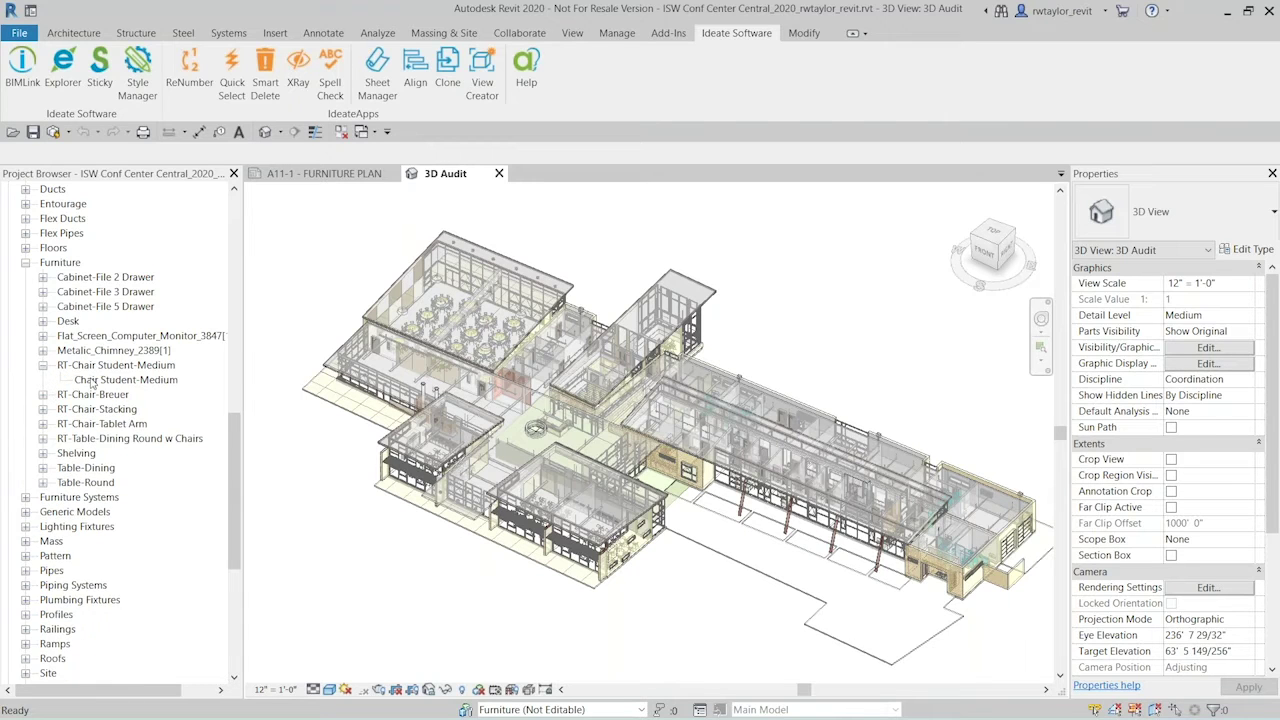
left_click(42, 395)
left_click(44, 424)
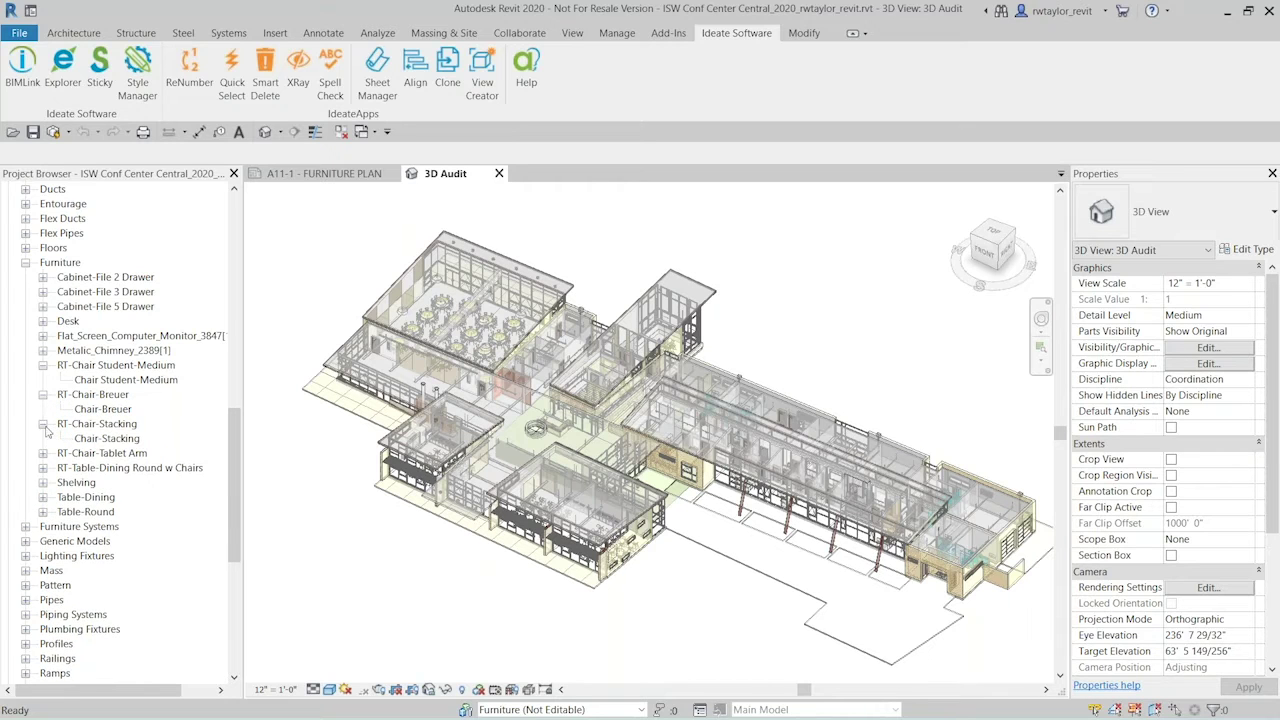
left_click(44, 453)
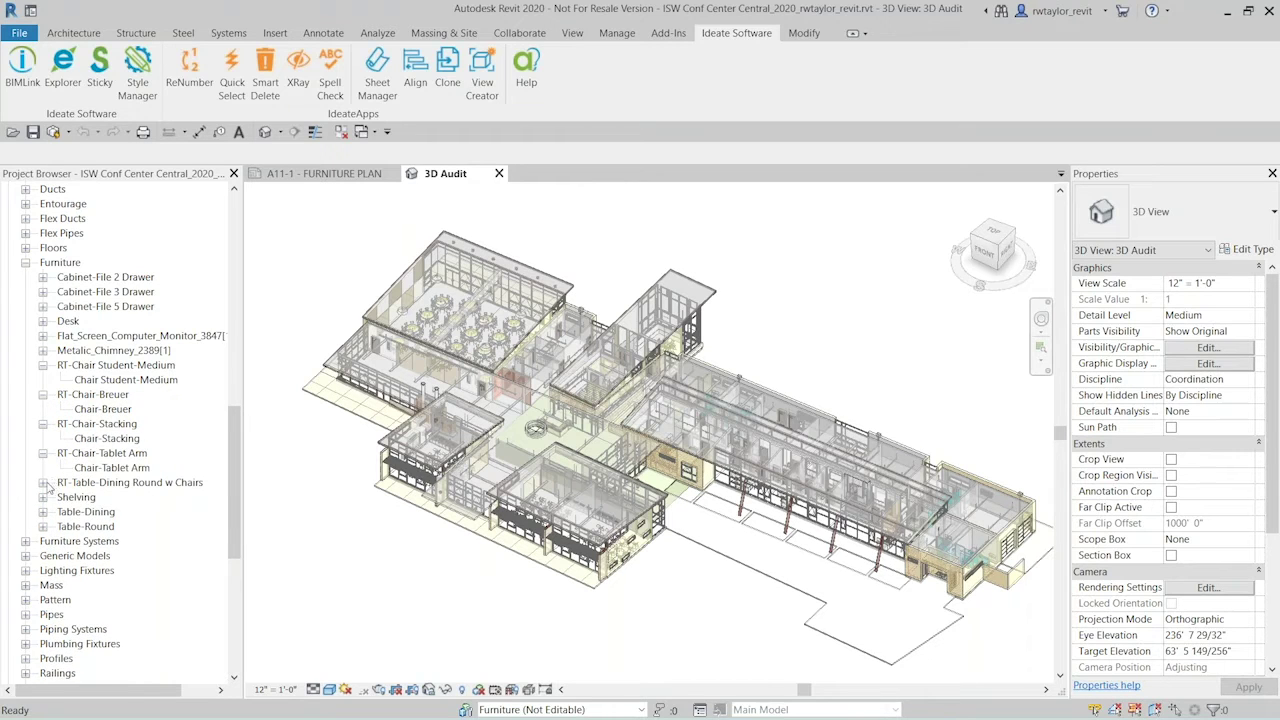
left_click(43, 483)
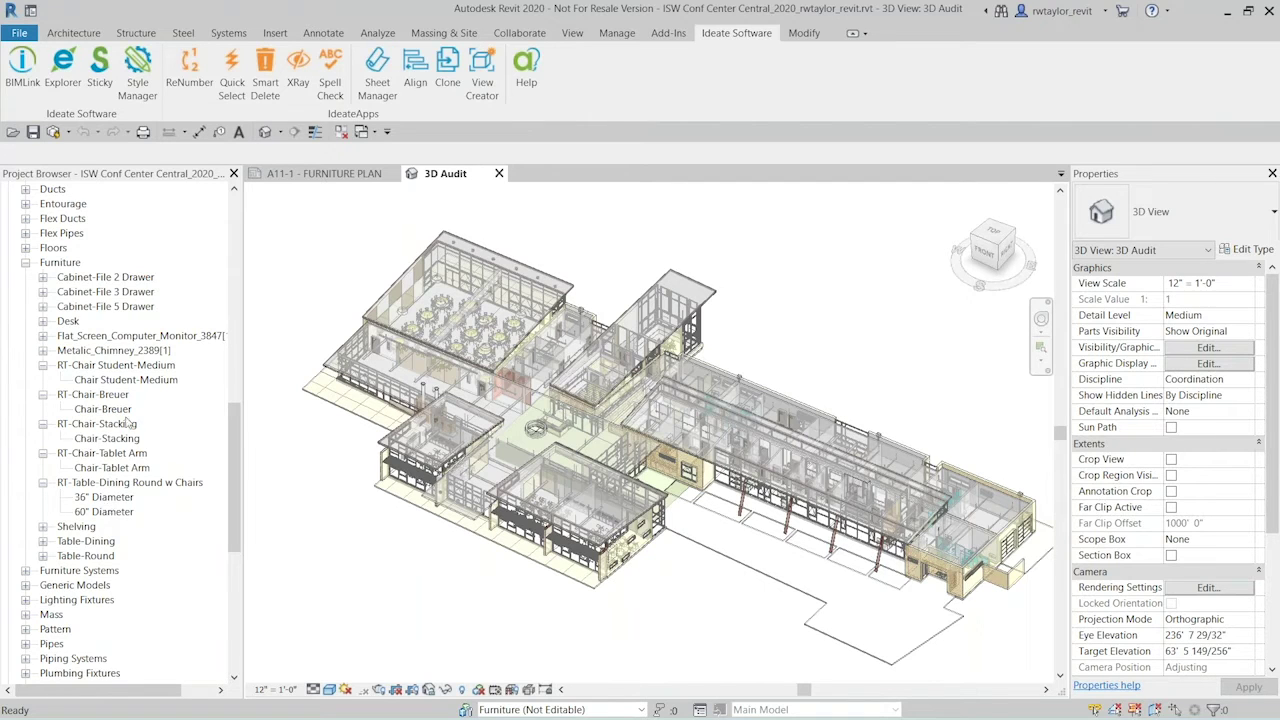
Check the Description, Type Mark and COBie warranty properties of the Chair Student-Medium type, and collapse the Furniture families.
left_click(116, 380)
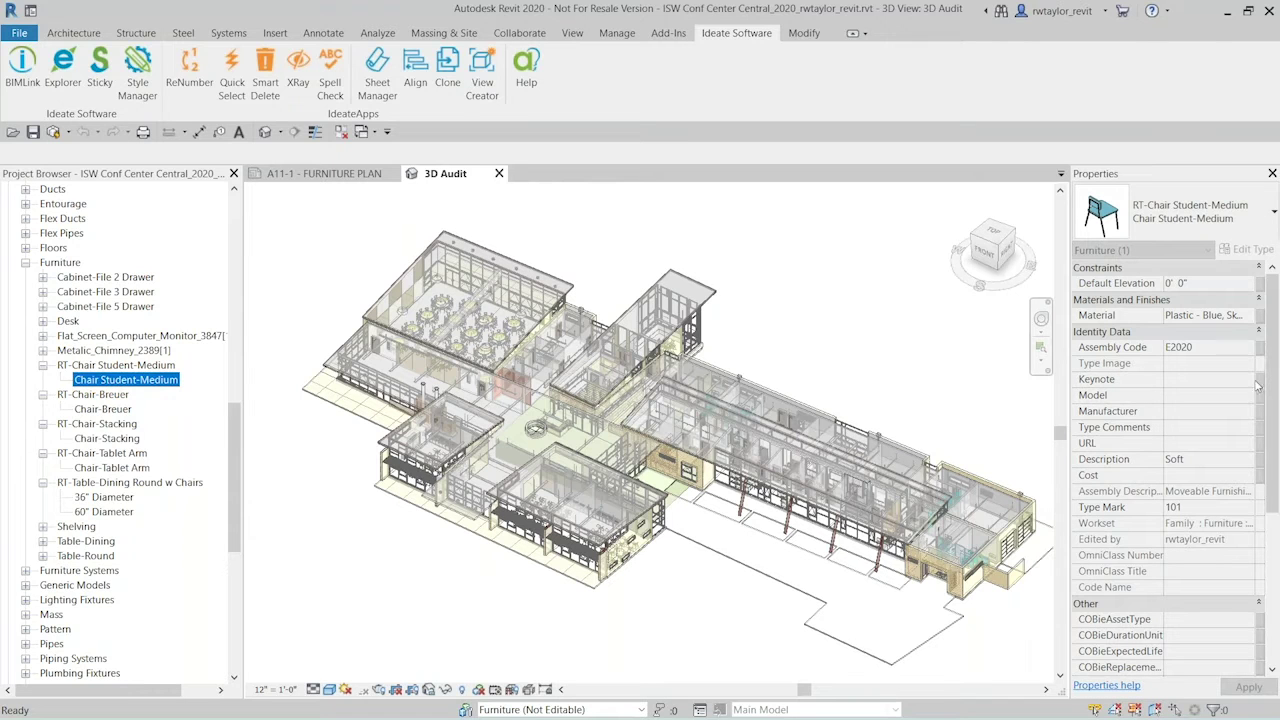
left_click_drag(1275, 381, 1276, 399)
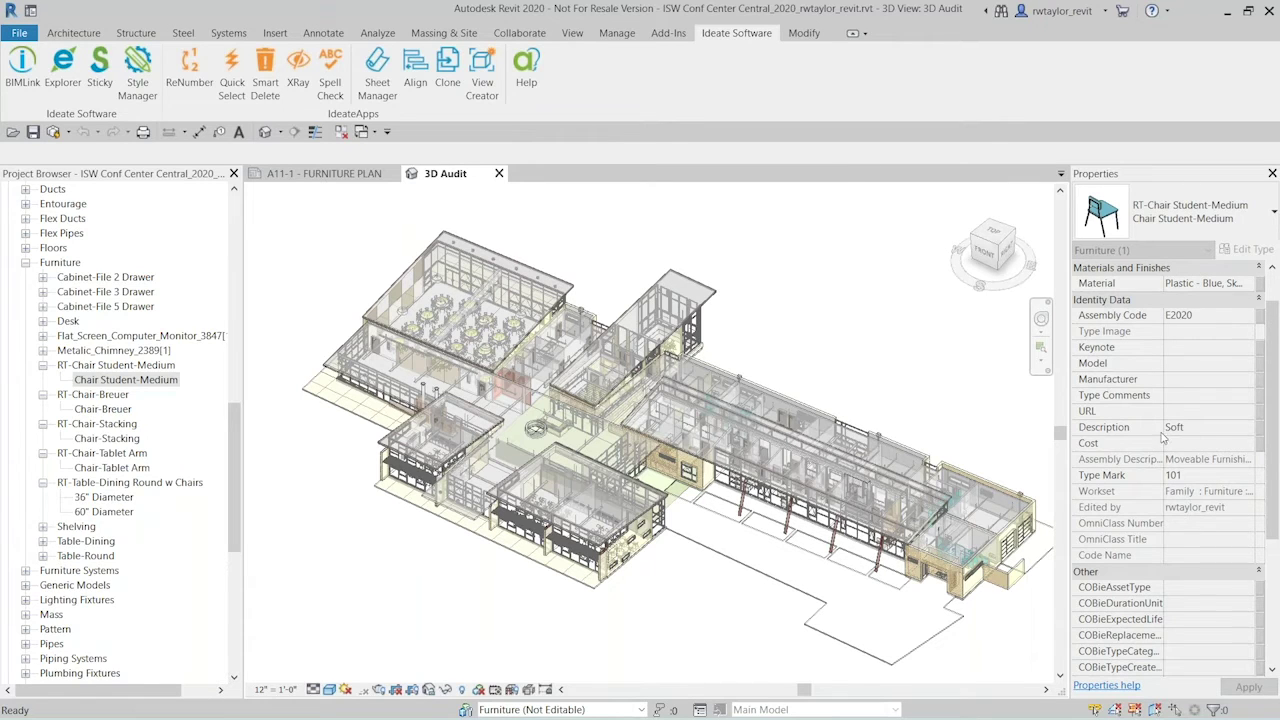
left_click_drag(1266, 411, 1276, 510)
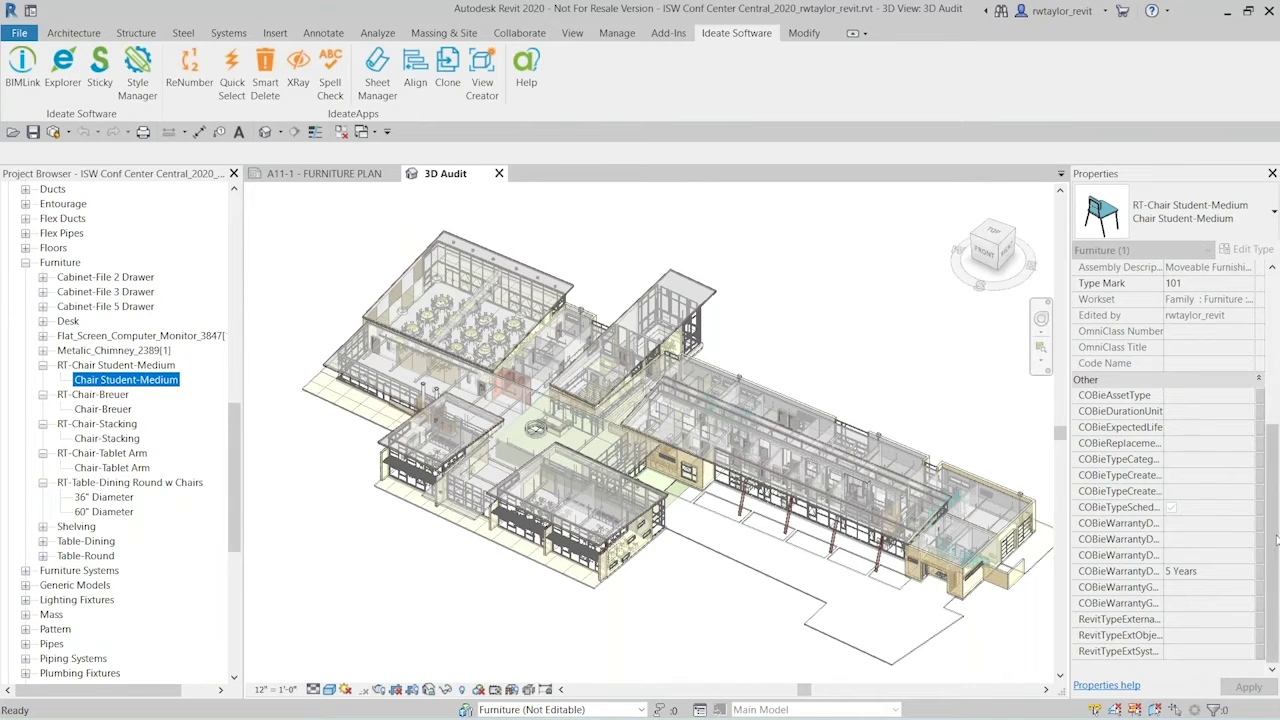
mouse_move(1276, 543)
left_mouse_down()
mouse_move(1275, 518)
mouse_move(1275, 536)
left_mouse_up()
left_click(25, 262)
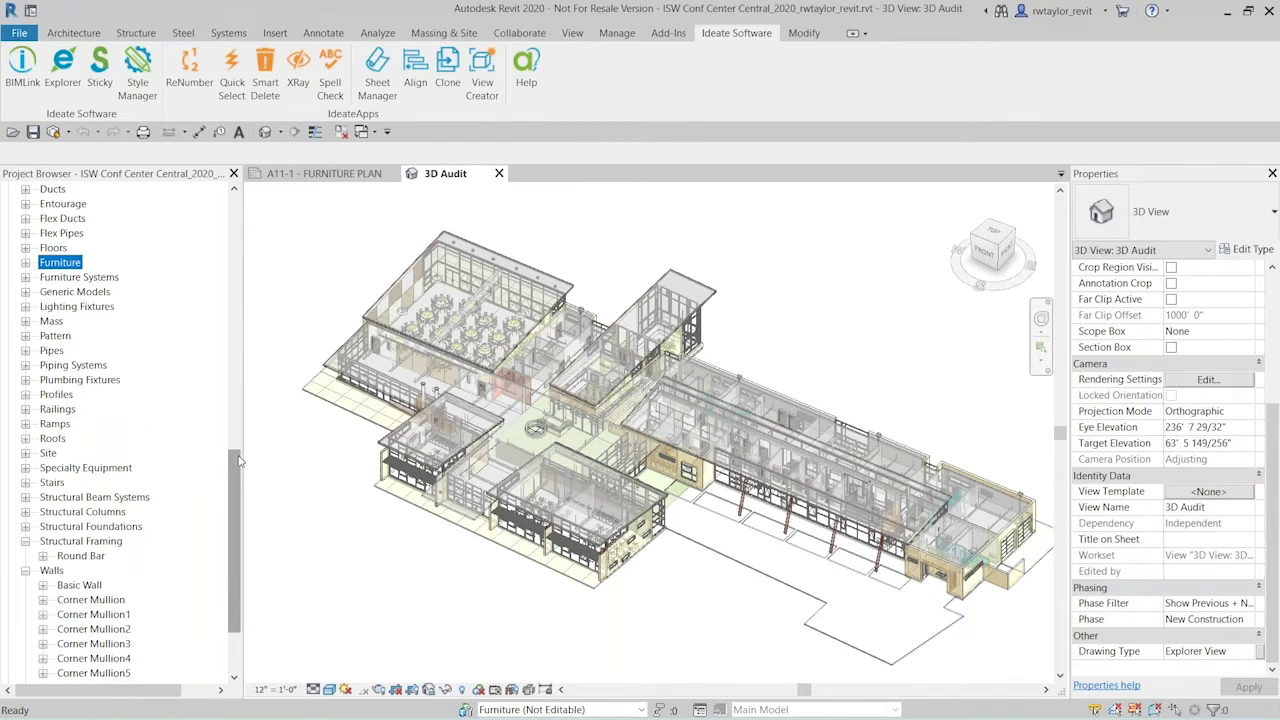
left_click_drag(238, 460, 221, 215)
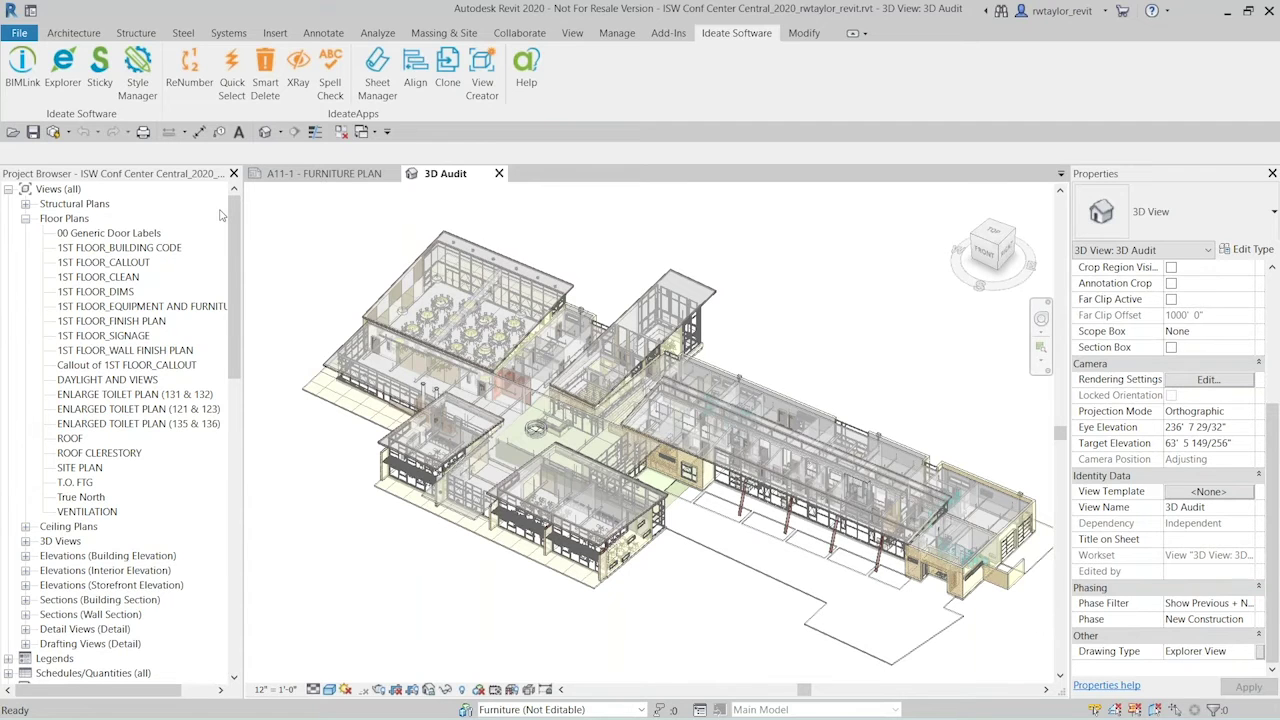
key("alt+Tab")
key("alt+Tab")
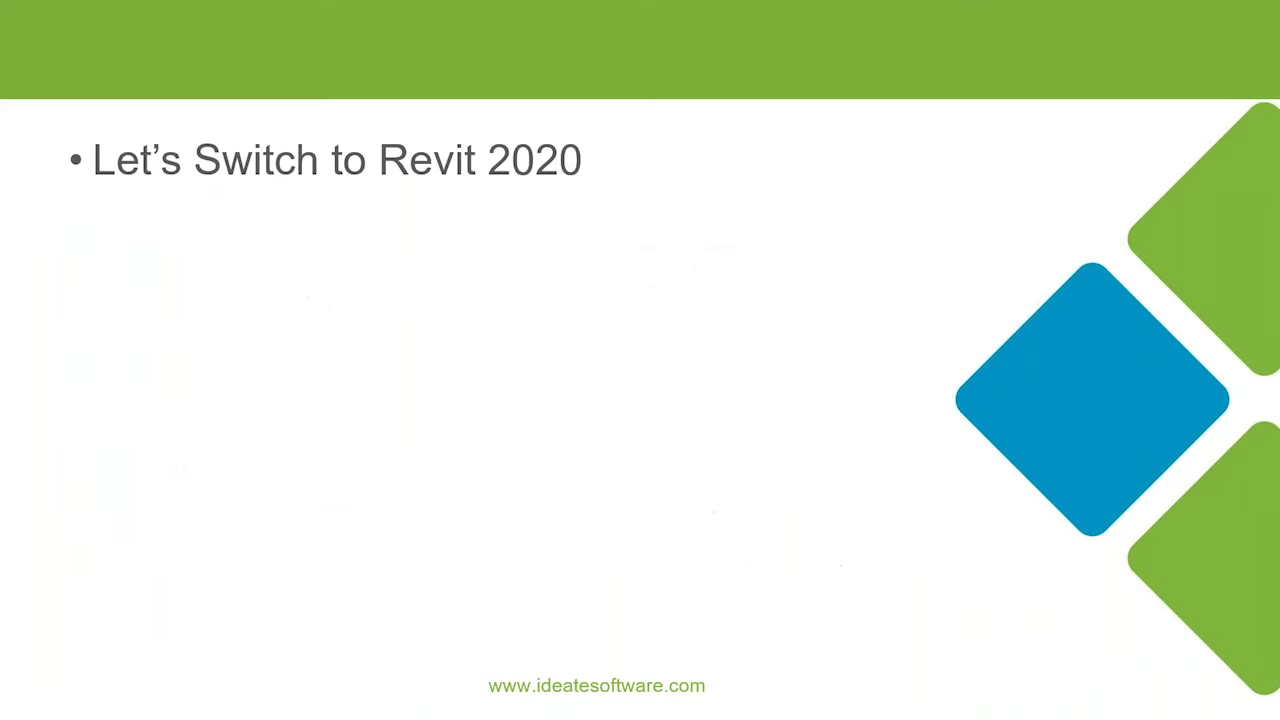
key("Right")
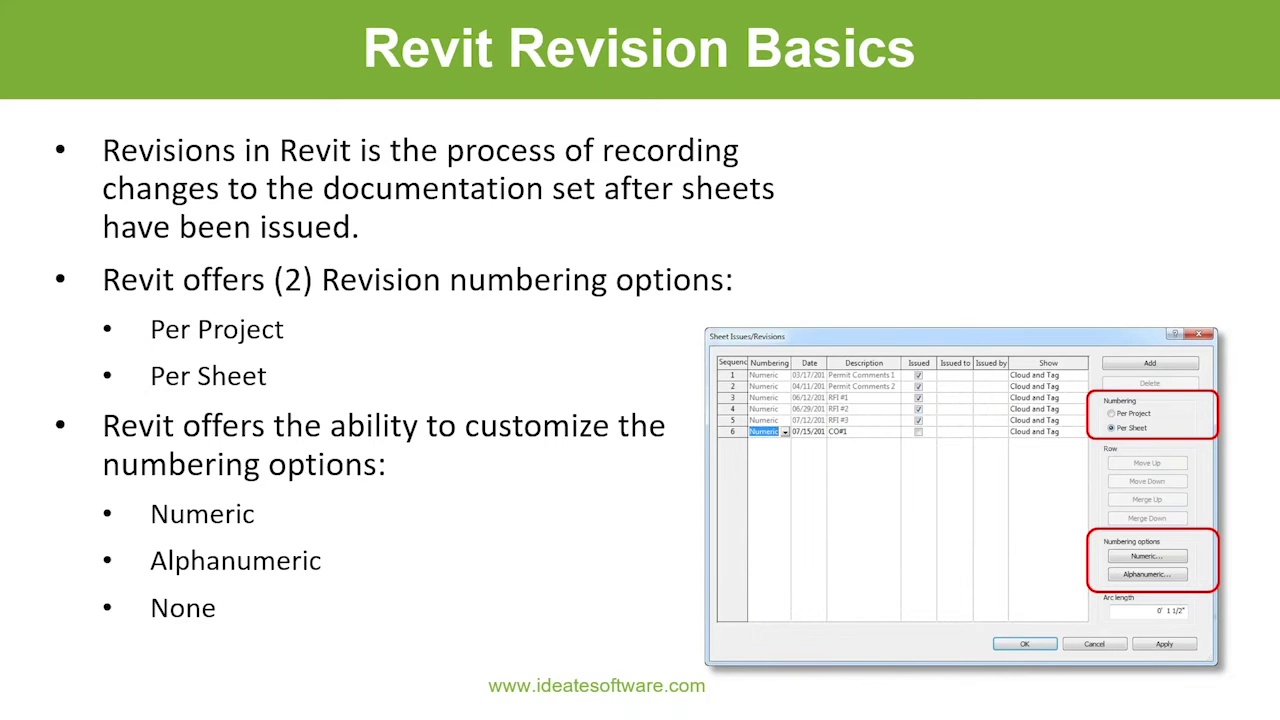
key("Right")
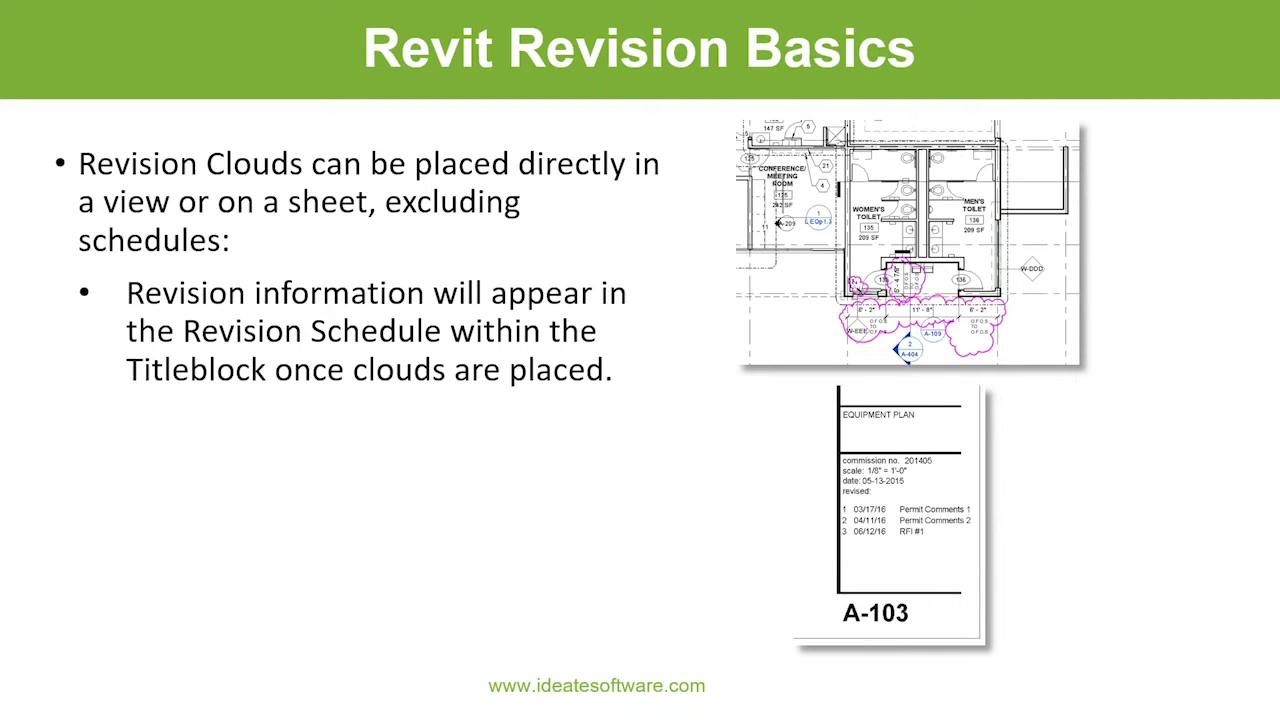
Return to Revit and show the A11-1 - FURNITURE PLAN sheet, dismissing the save reminder without saving.
key("alt+Tab")
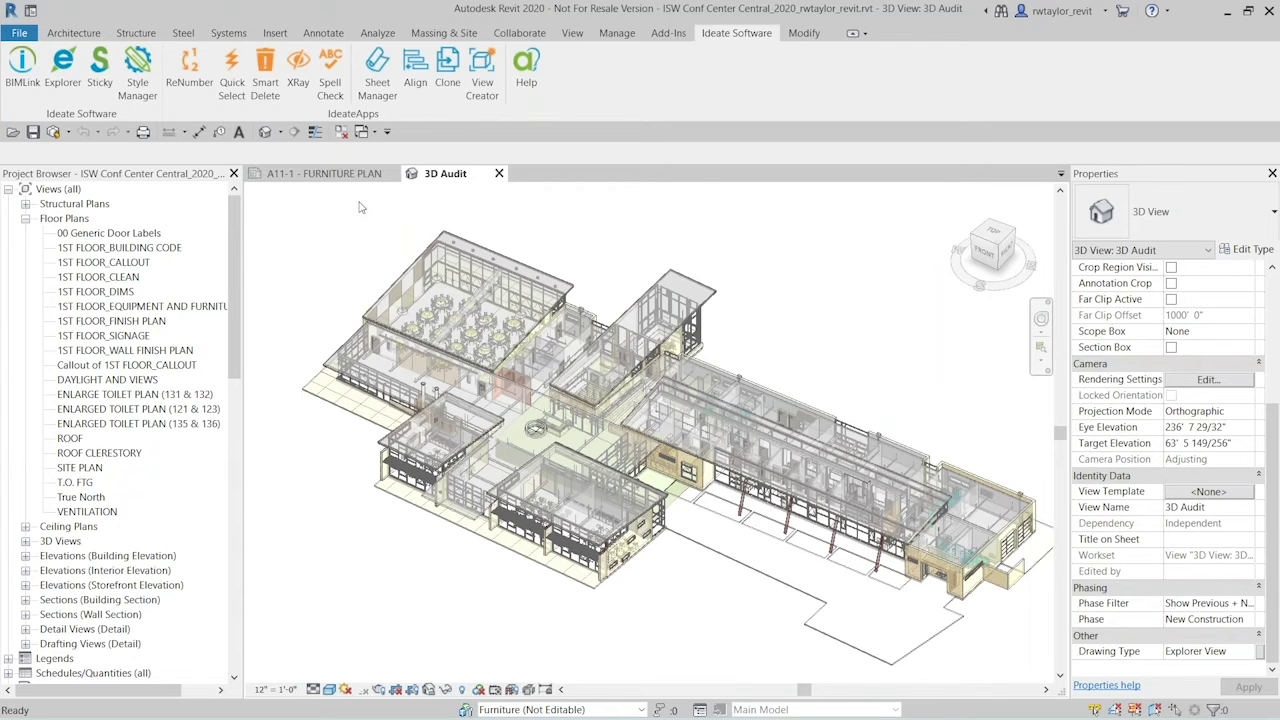
left_click(334, 178)
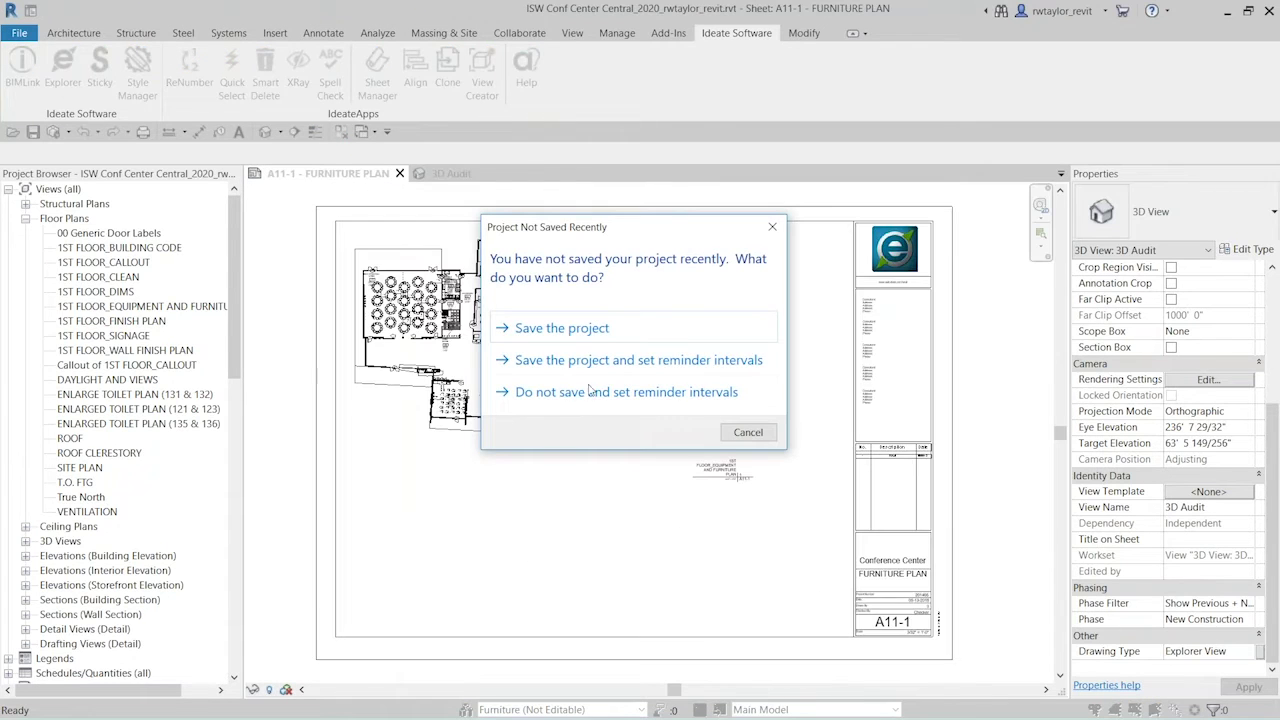
left_click(747, 433)
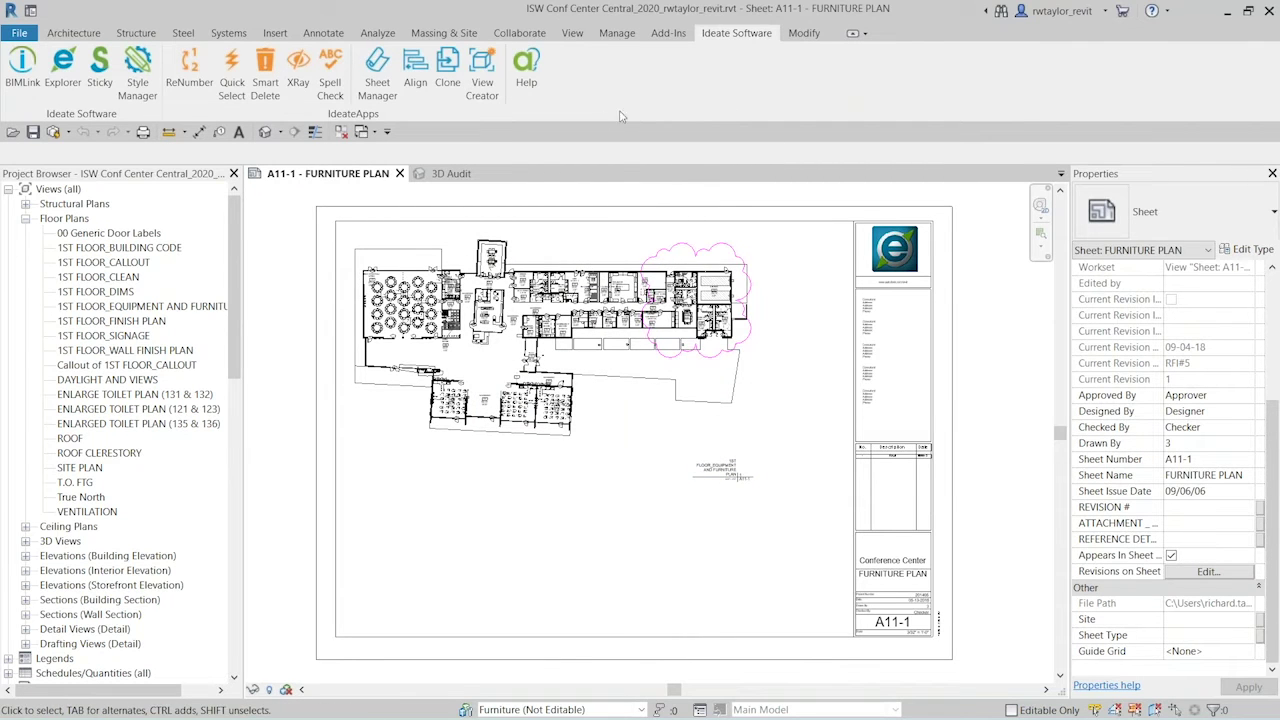
Add a project revision below RFI#5 with date 07-09-19 and description RFI#6, and accept the revision settings.
left_click(576, 36)
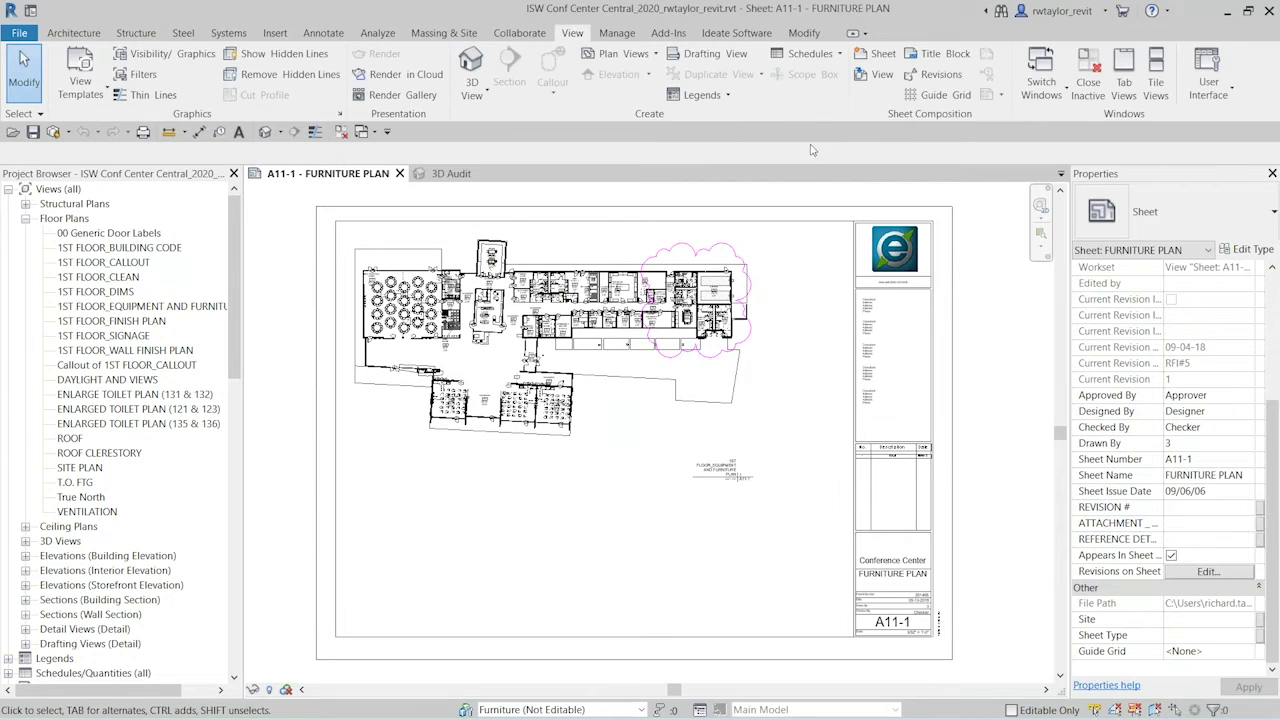
left_click(935, 74)
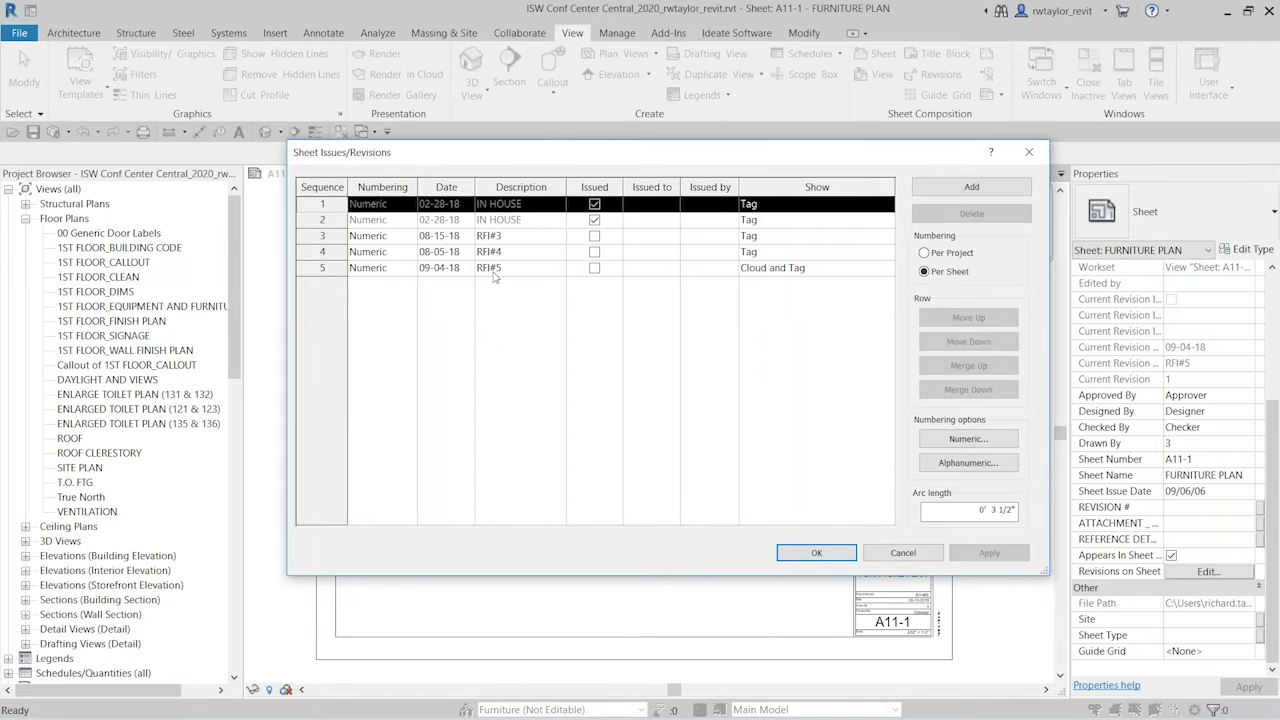
left_click(322, 268)
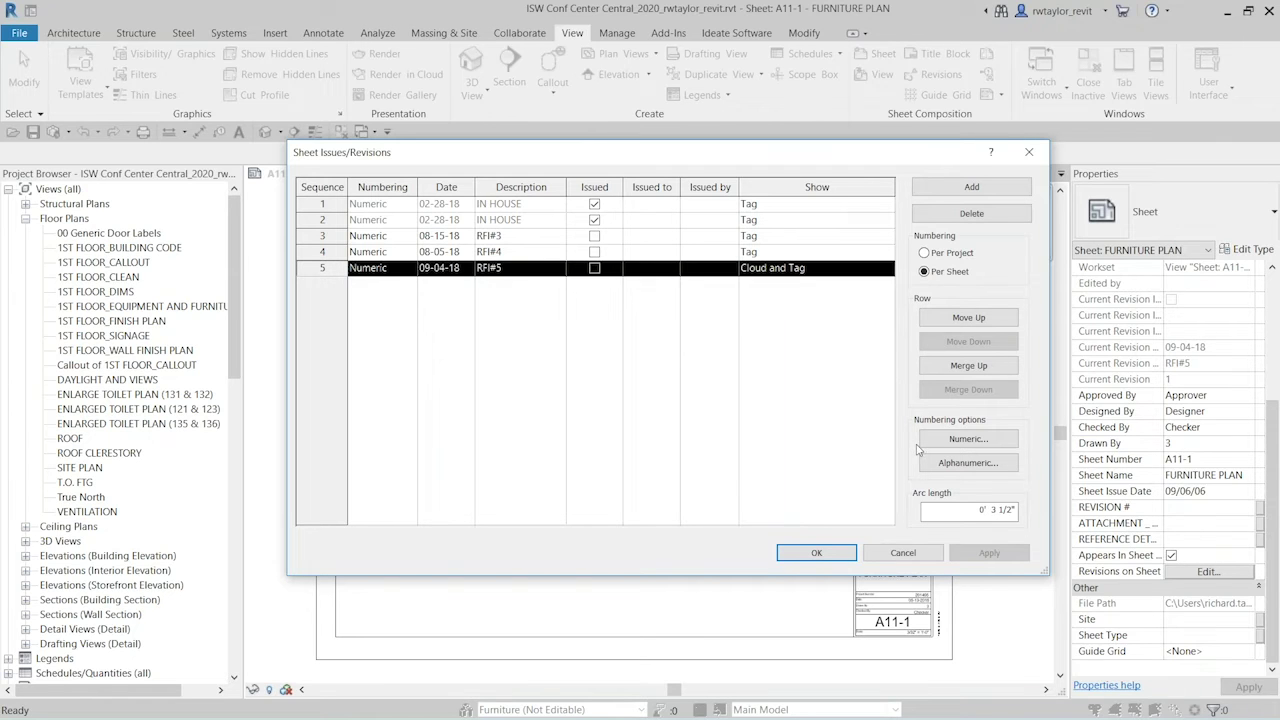
left_click(971, 187)
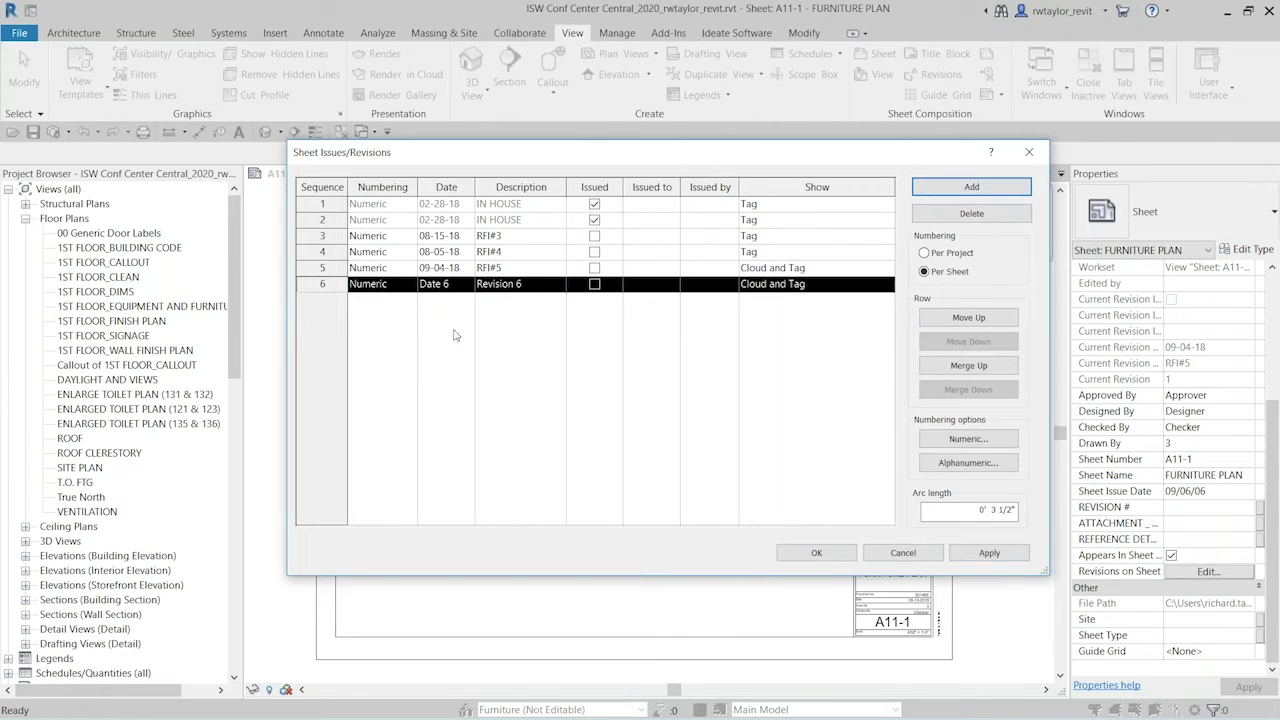
left_click(455, 284)
left_click_drag(458, 284, 405, 297)
type("07-09-18")
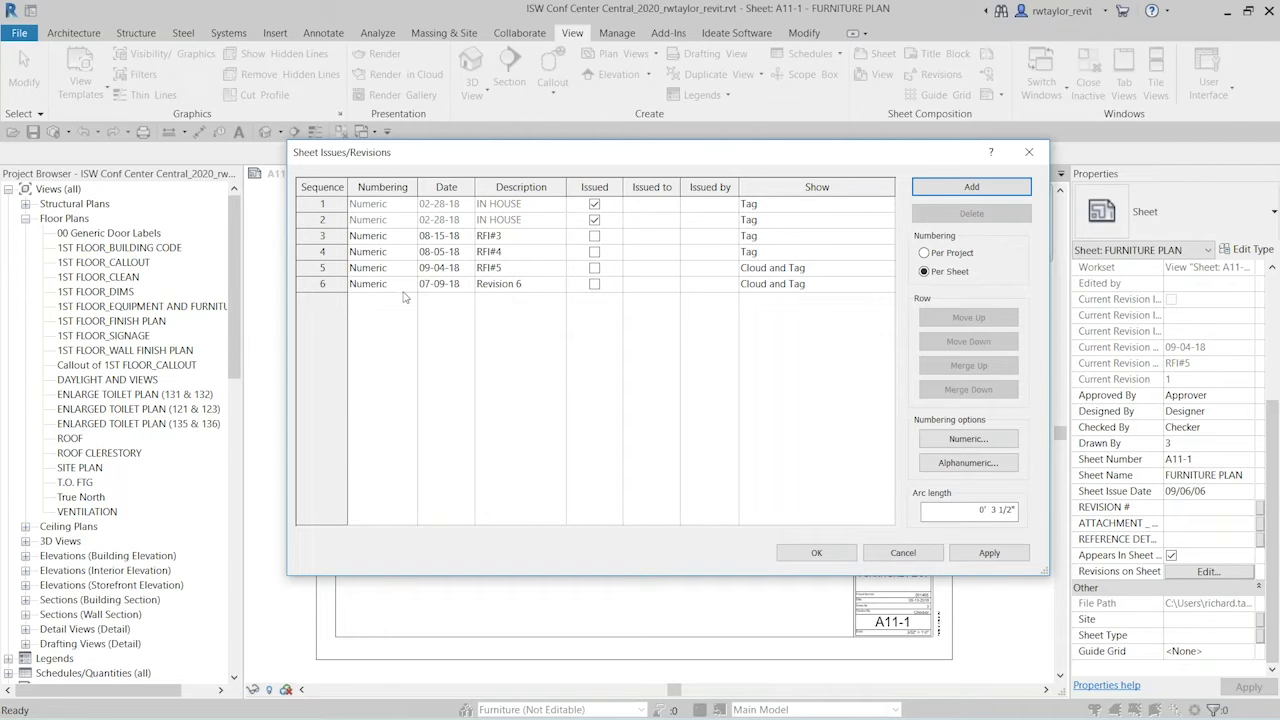
key("Tab")
type("R")
left_click(812, 552)
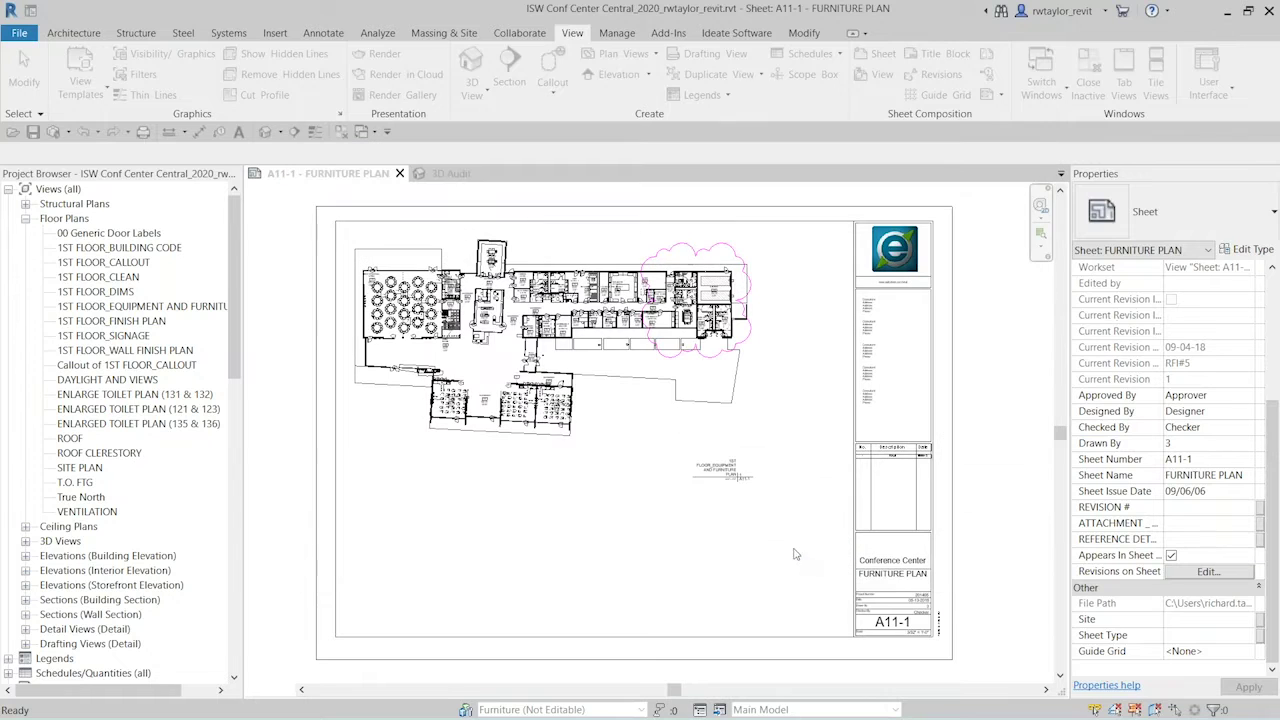
Create a rectangular revision cloud assigned to Seq. 6 - RFI#6 around the lower classroom wing on sheet A11-1.
left_click(324, 34)
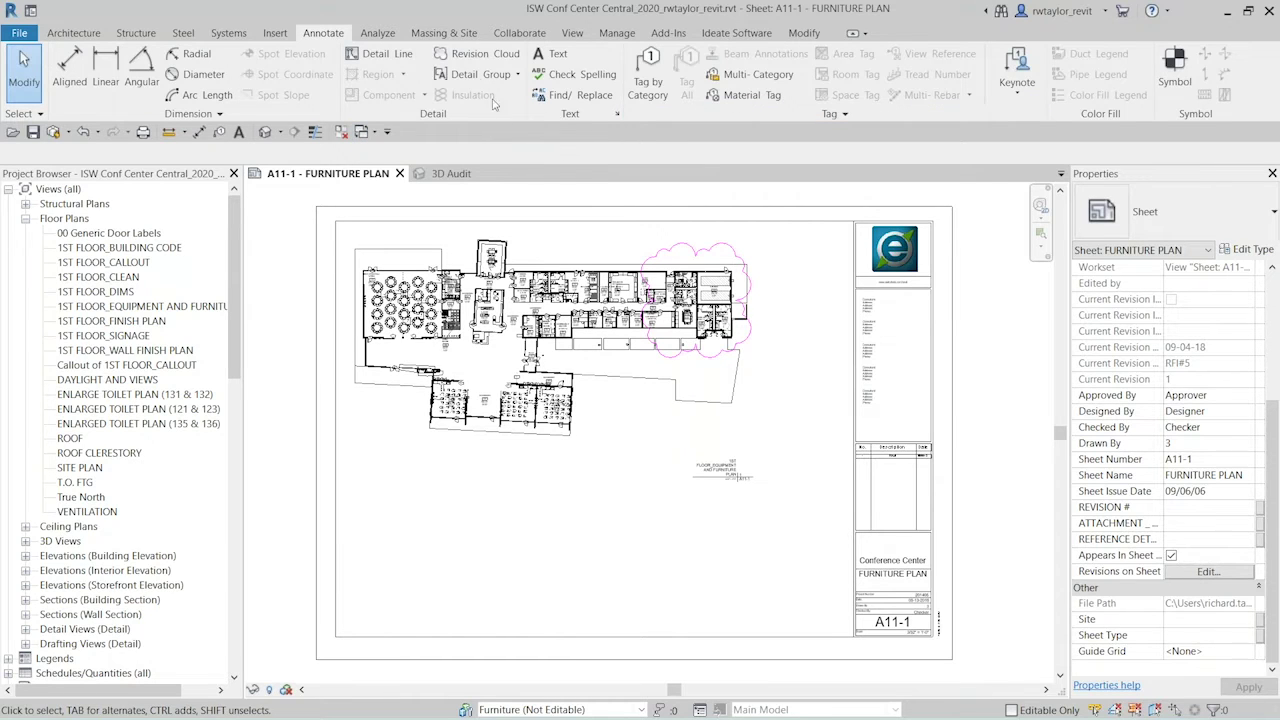
left_click(476, 62)
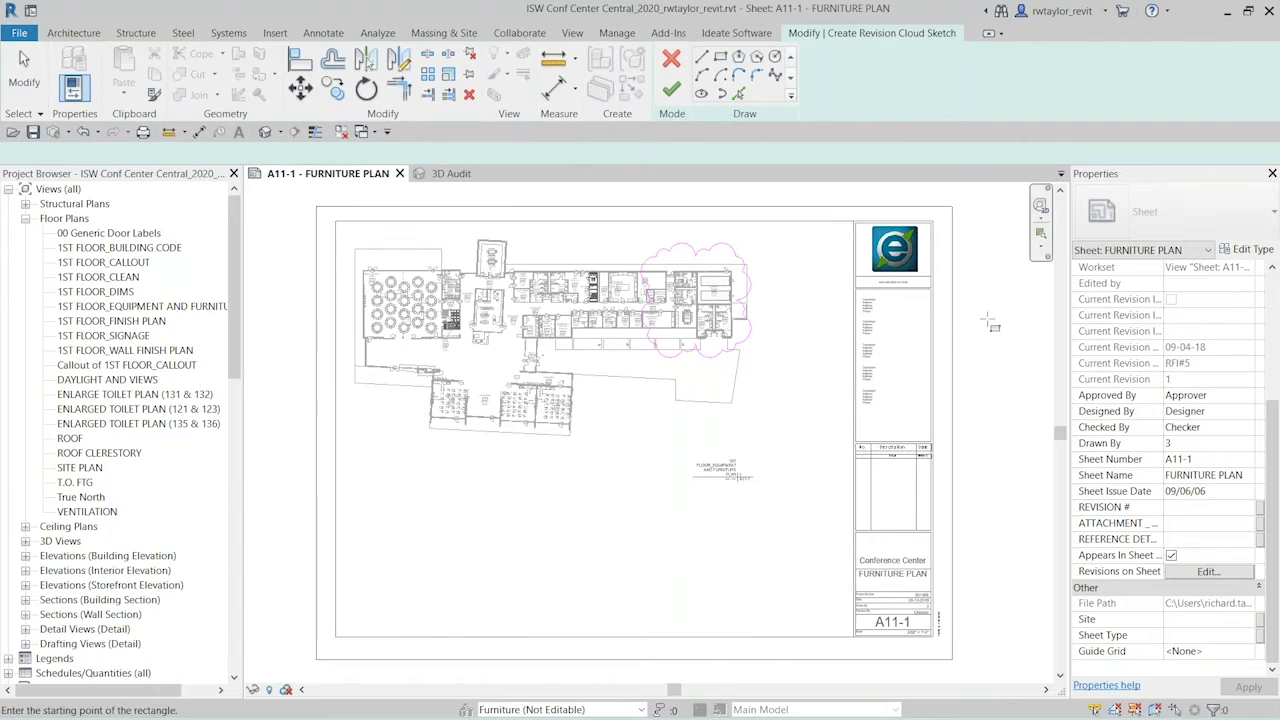
left_click(1248, 316)
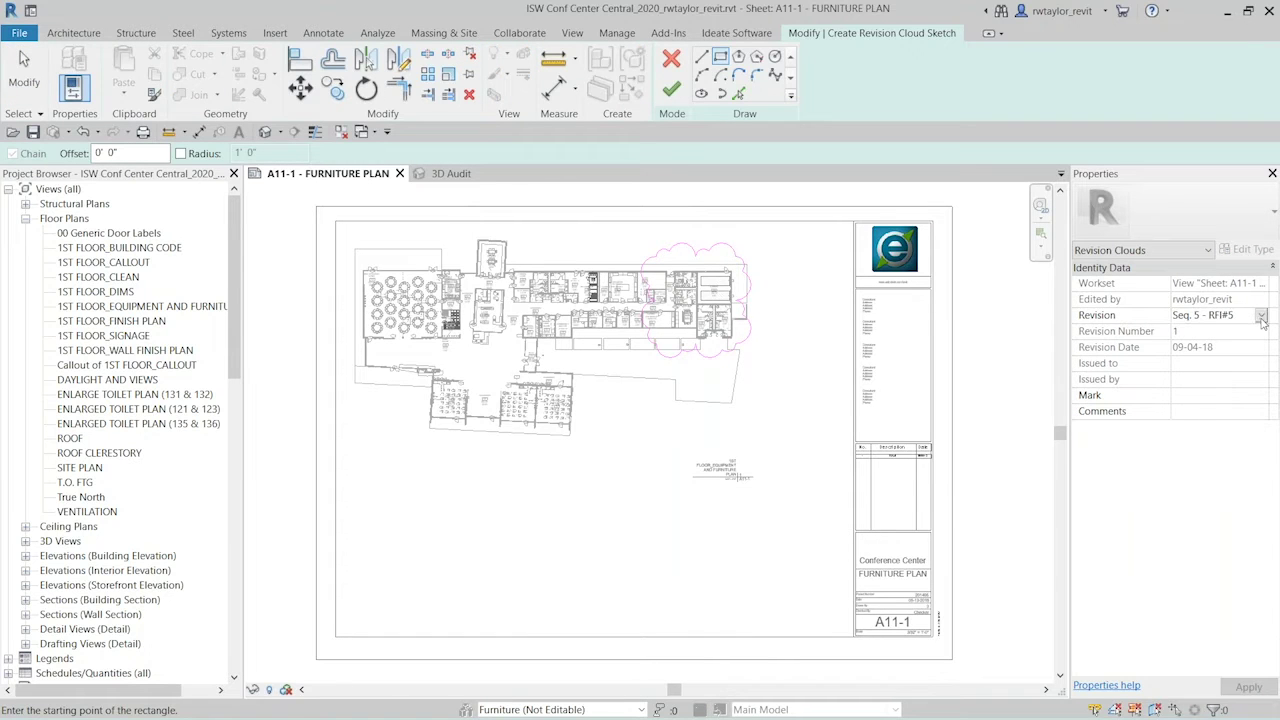
left_click(1261, 316)
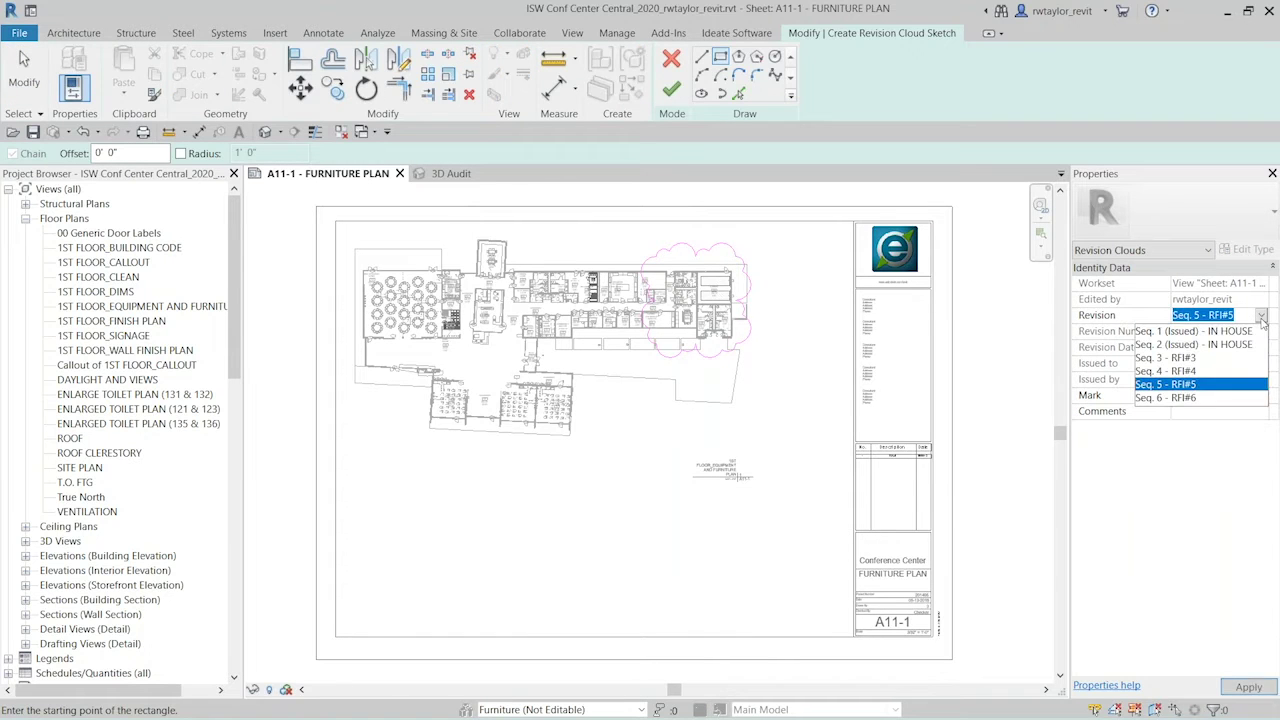
left_click(1171, 397)
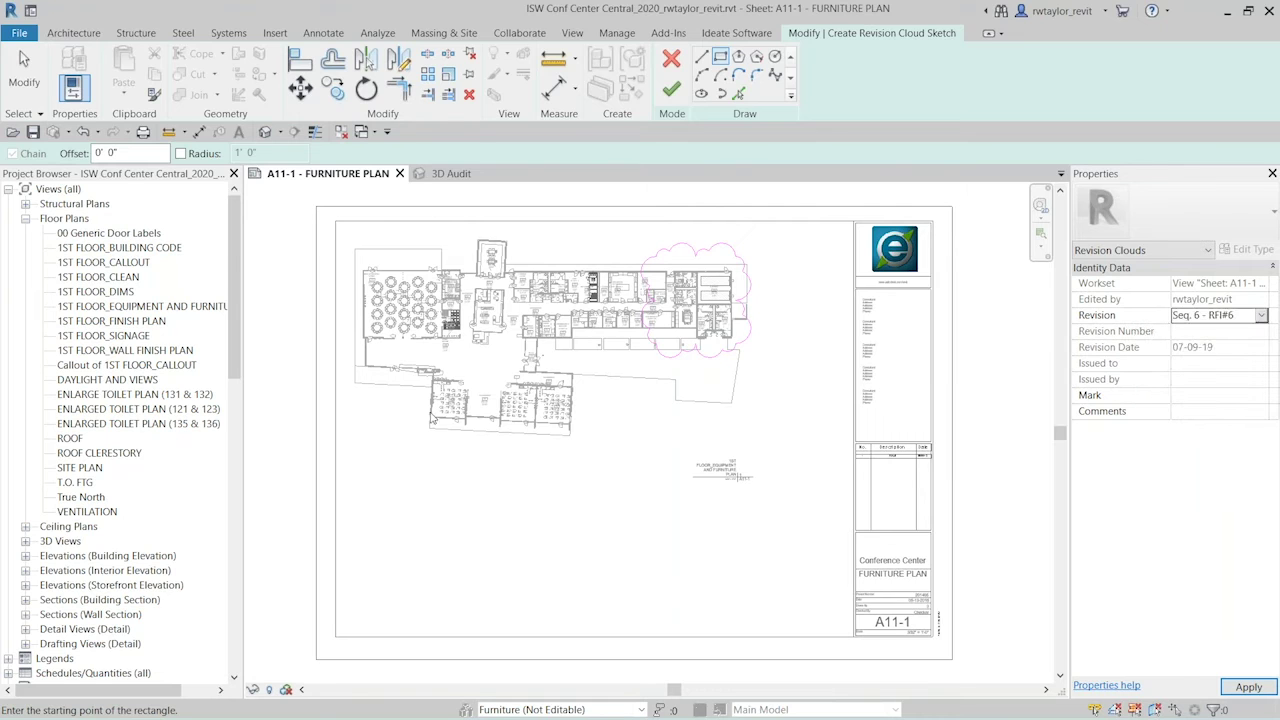
left_click(588, 456)
left_click(460, 364)
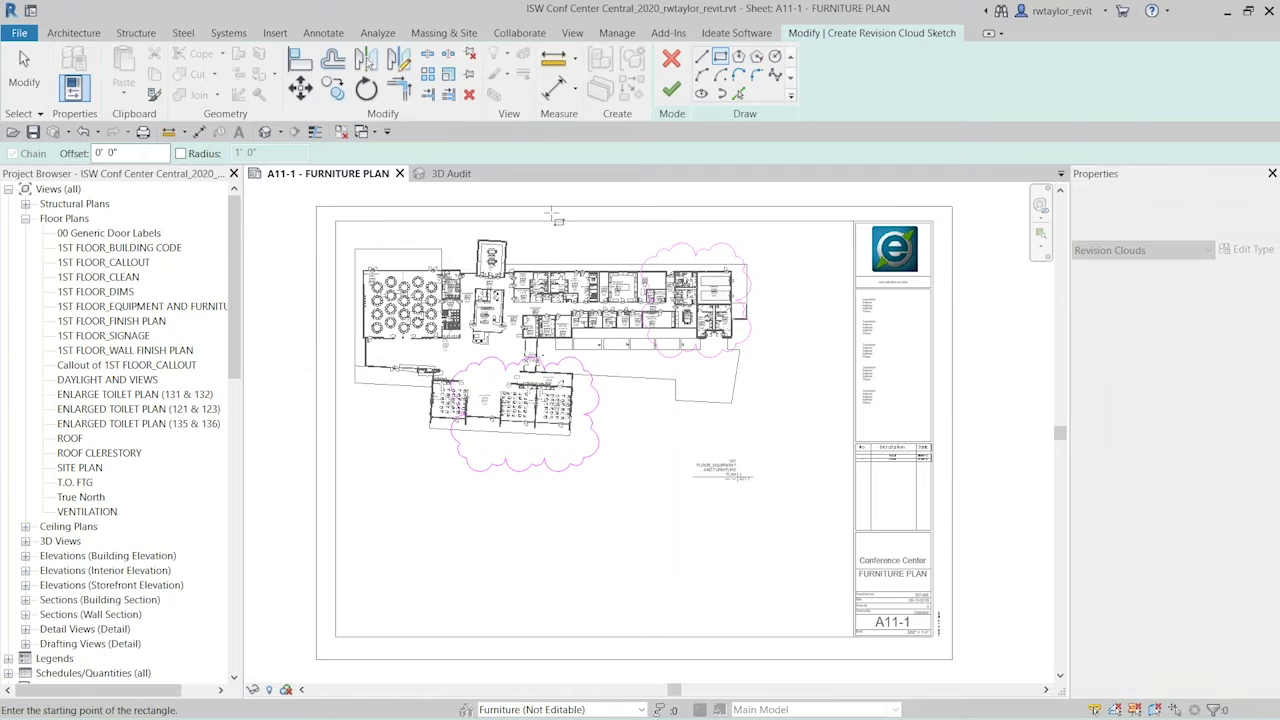
left_click(671, 89)
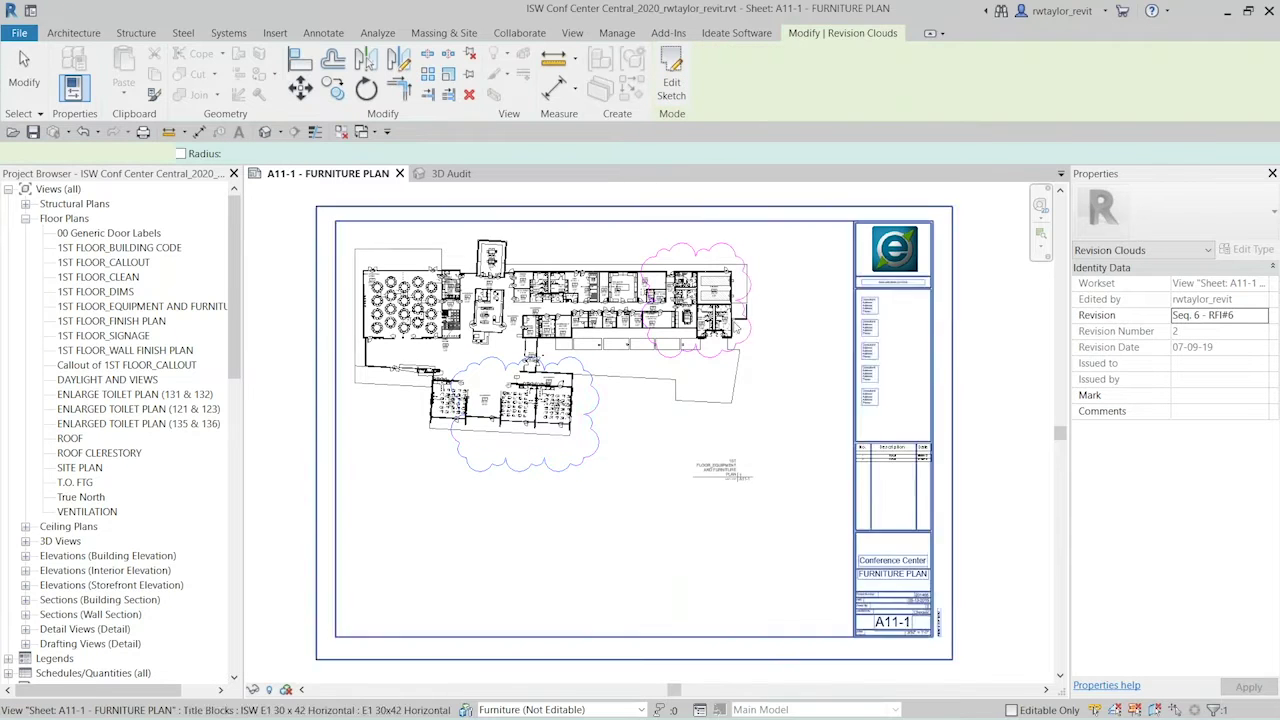
Check the new cloud's revision properties and examine the revision schedule in the sheet's title block.
left_click(573, 467)
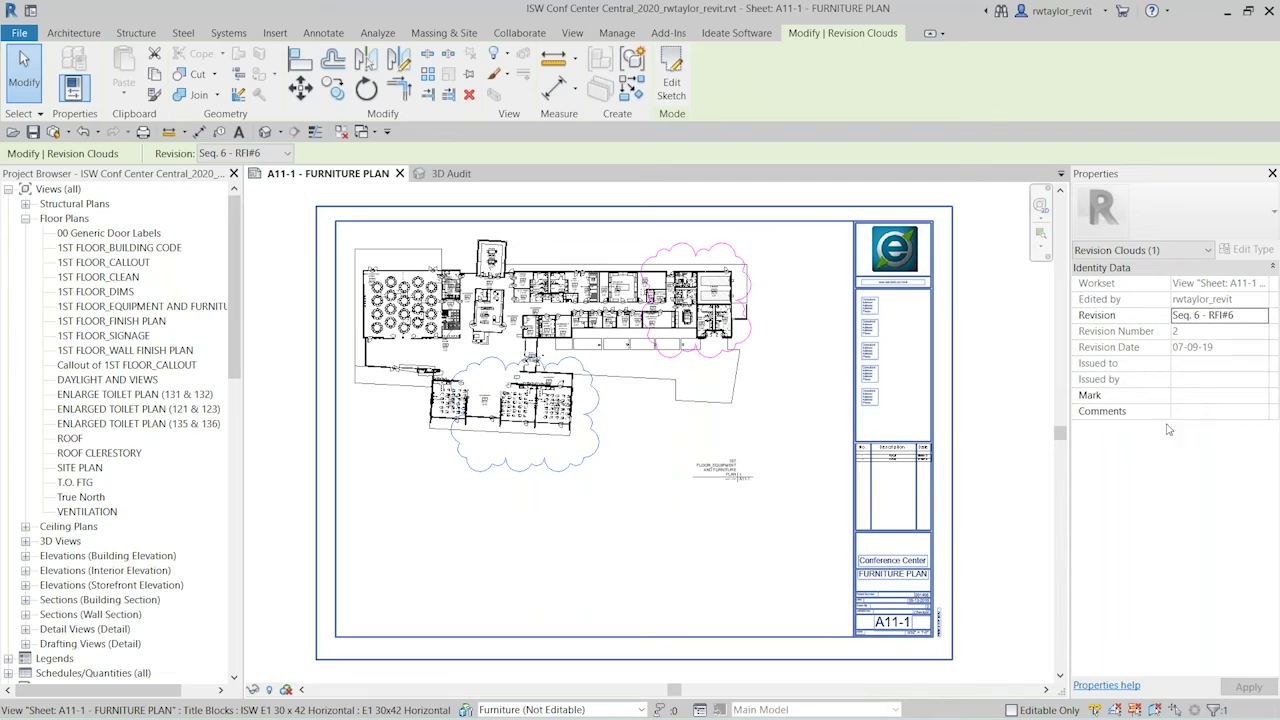
left_click(799, 504)
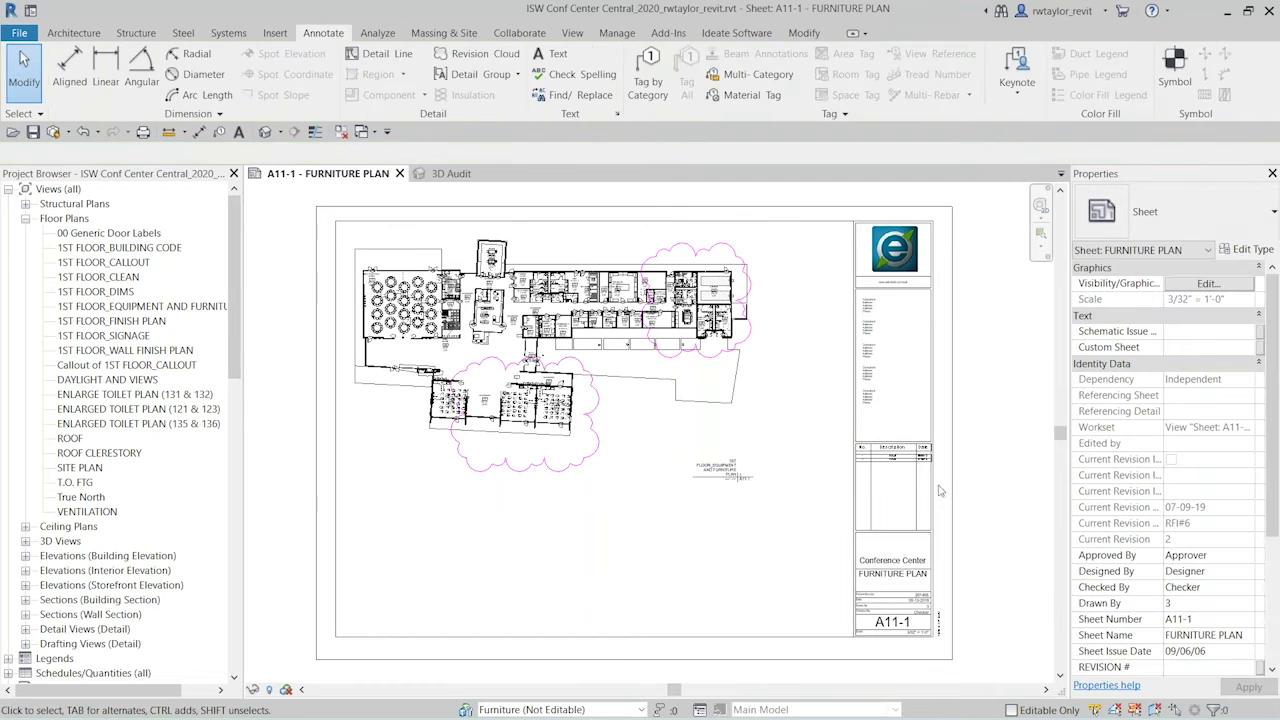
scroll(878, 469, "up", 8)
scroll(878, 469, "down", 3)
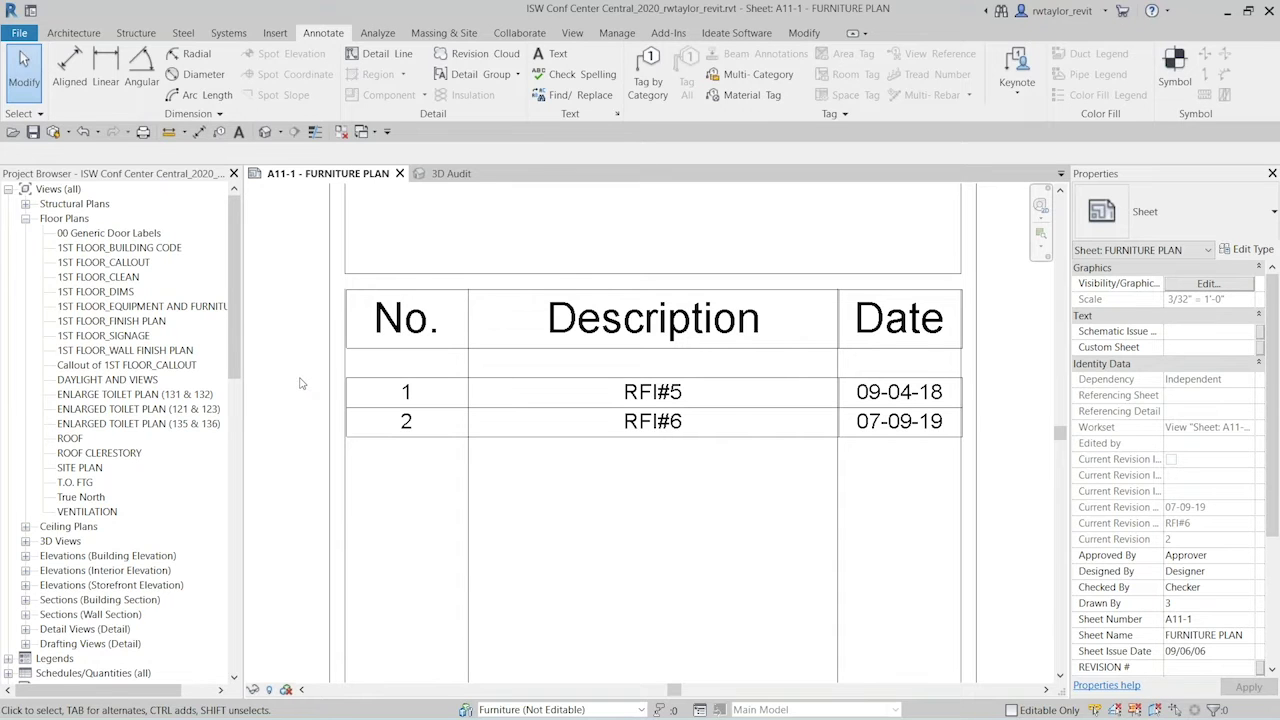
key("alt+Tab")
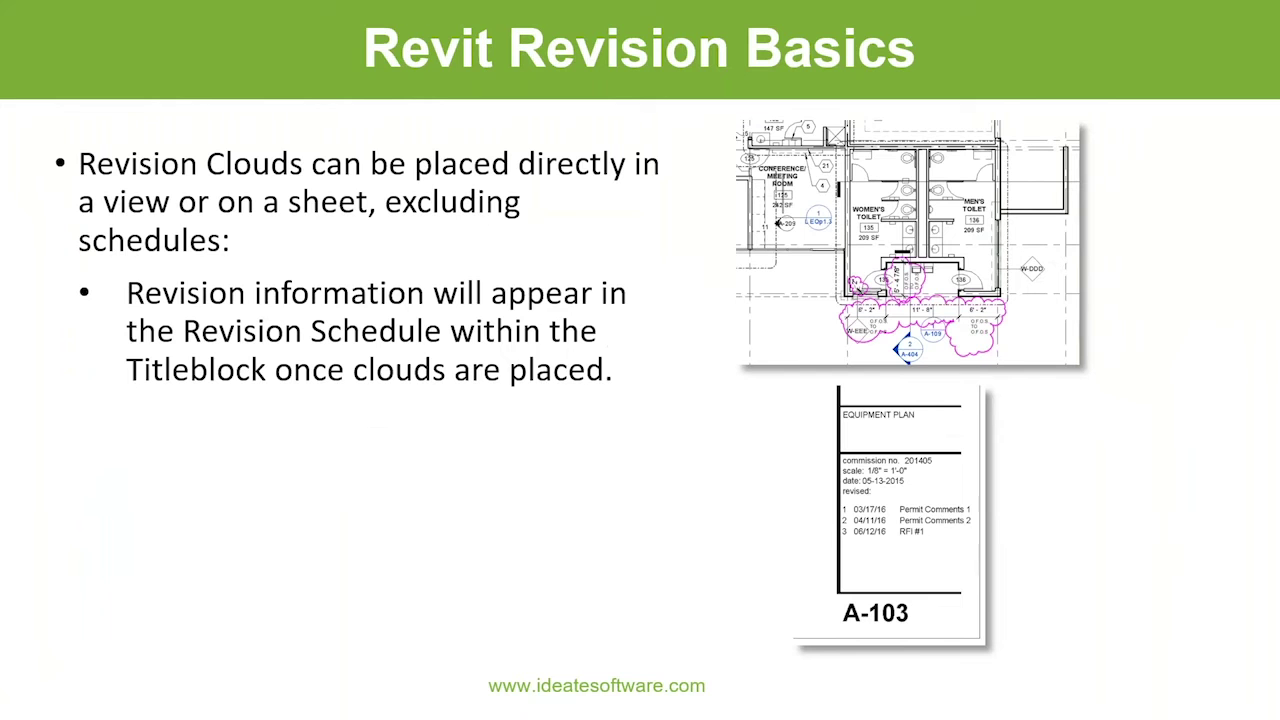
key("Right")
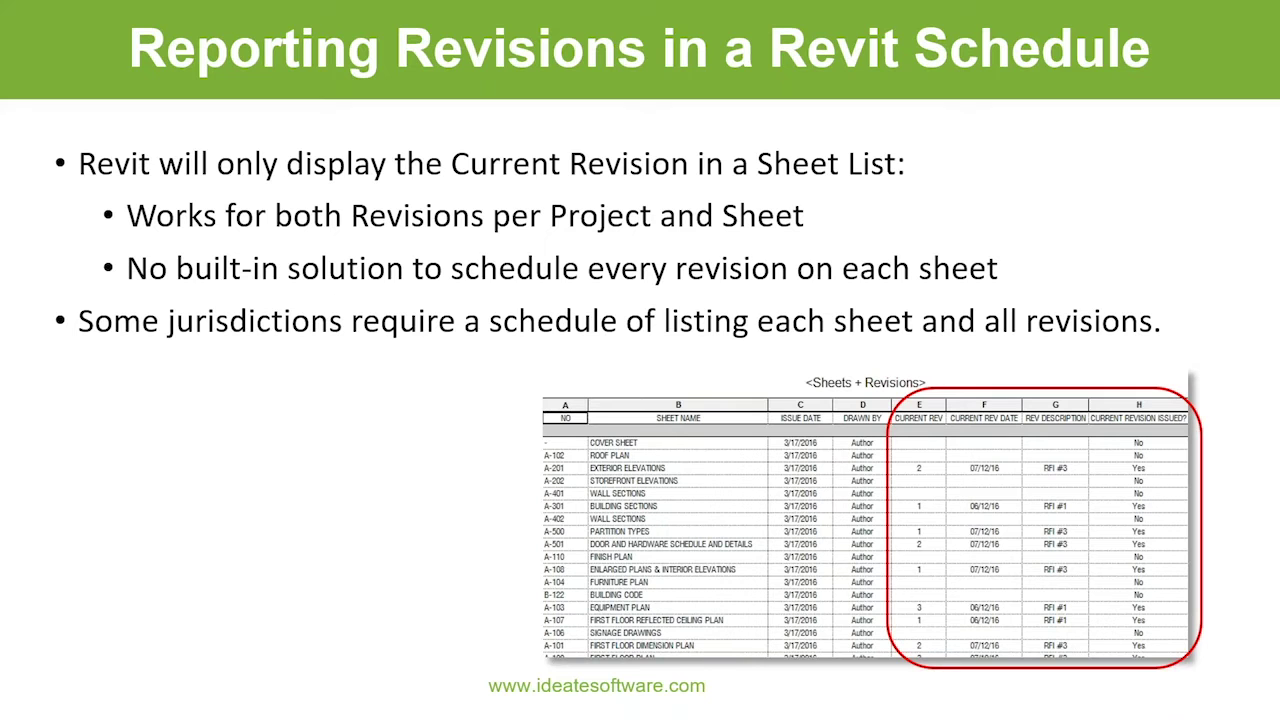
key("alt+Tab")
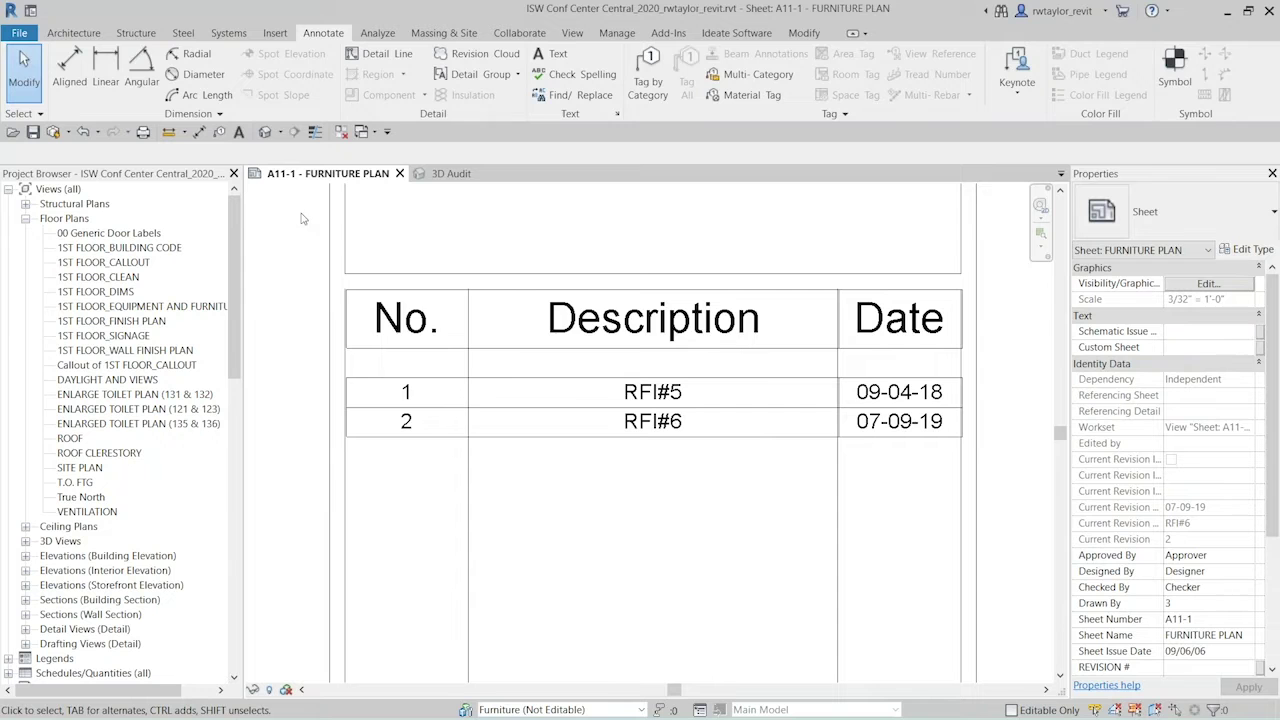
Open BIMLink, search the sample links for "revision" and load Revision_on_Sheet and Revisions.
right_click(467, 248)
left_click(527, 386)
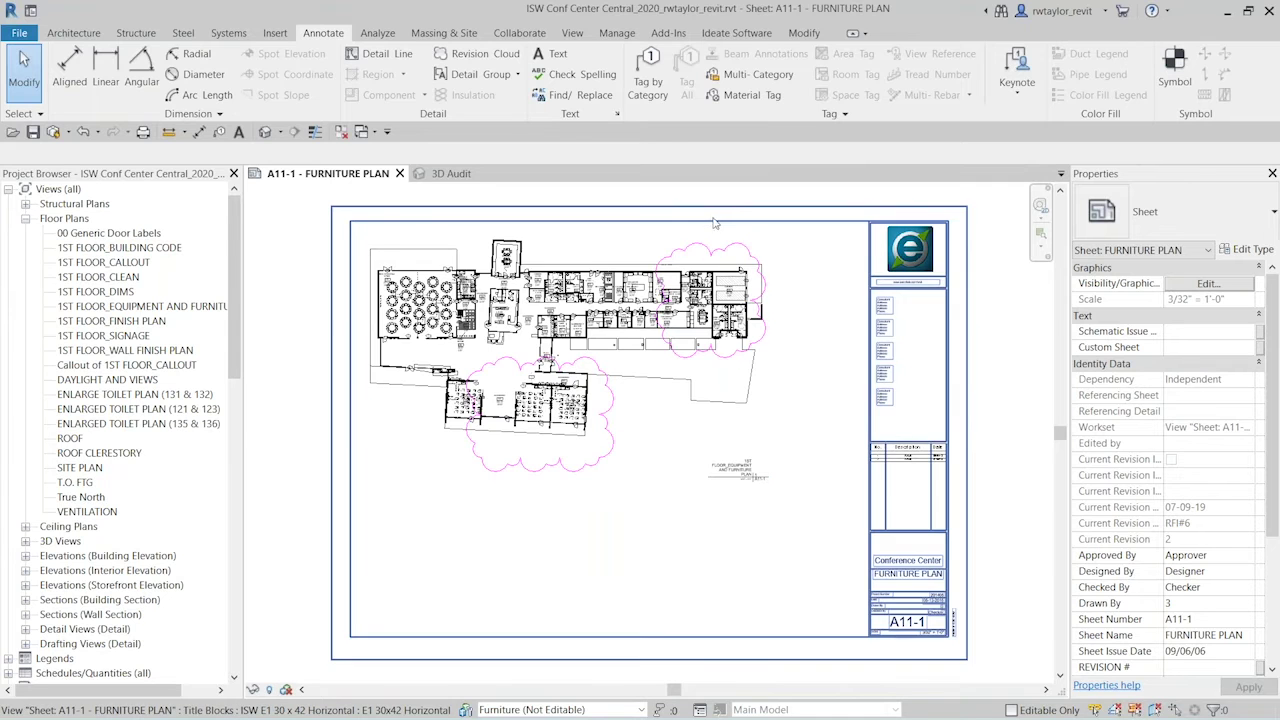
scroll(717, 222, "up", 1)
left_click(734, 33)
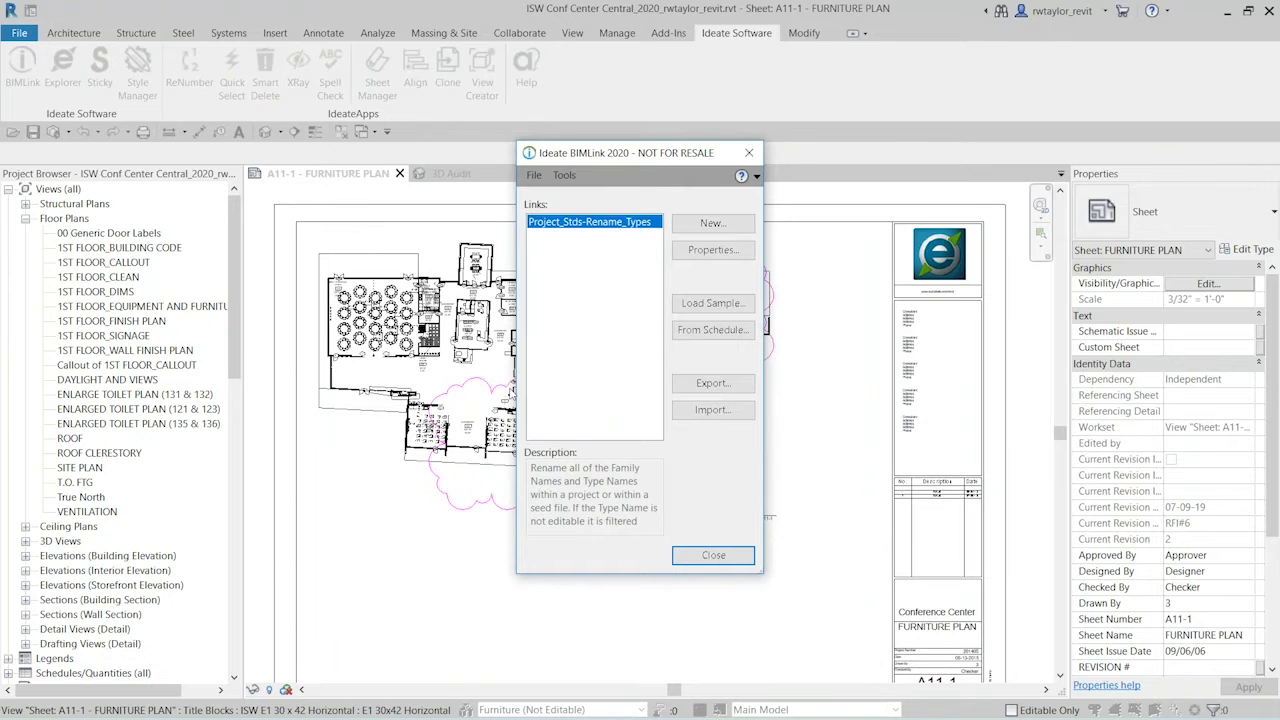
left_click(697, 304)
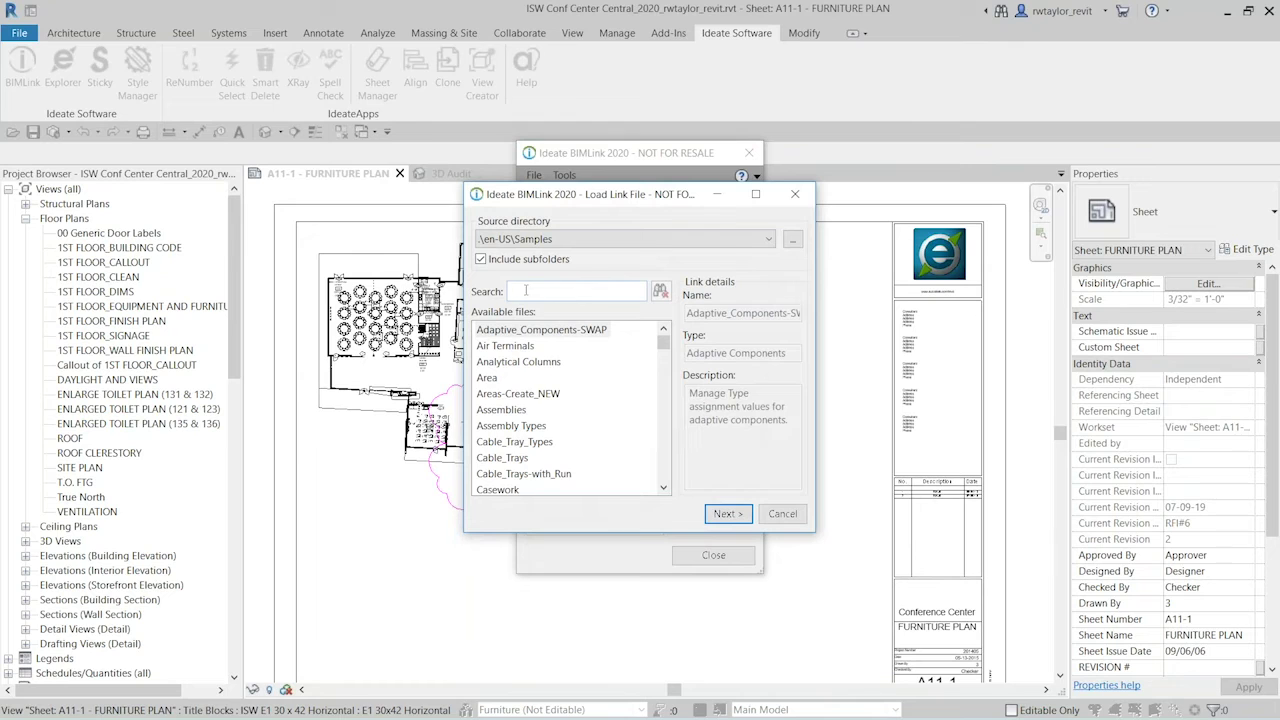
left_click(522, 289)
type("revision")
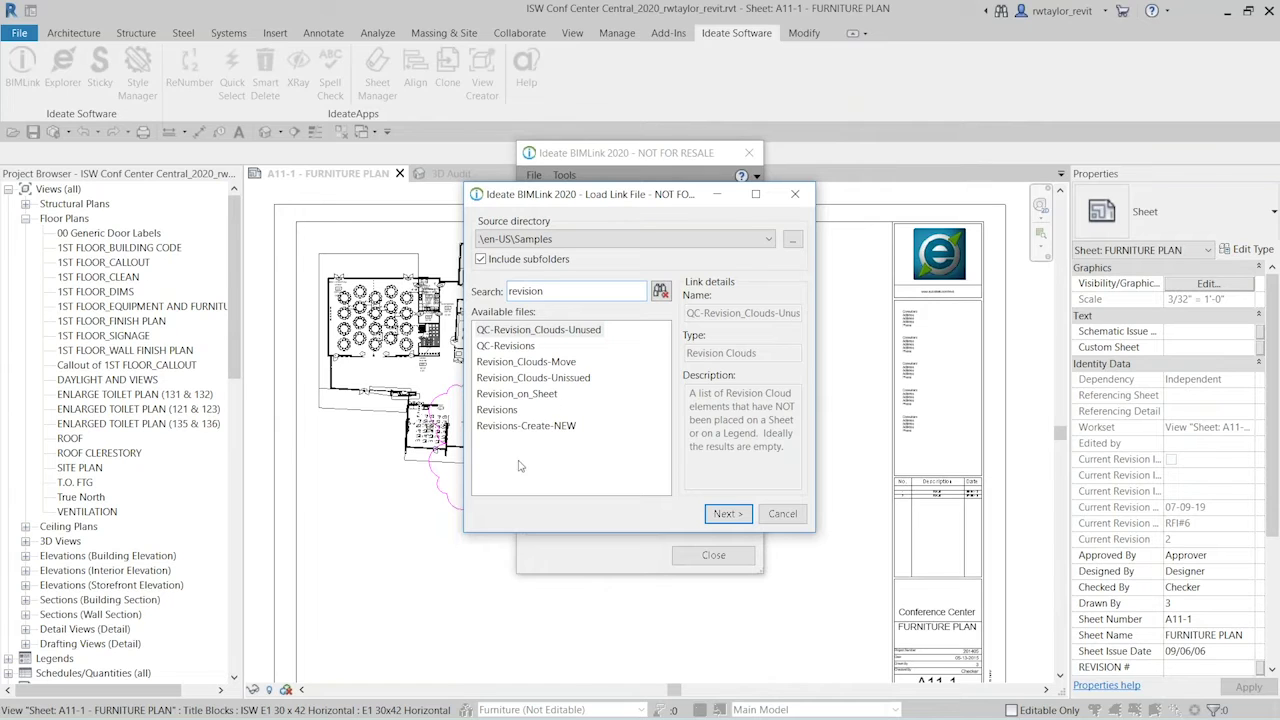
left_click(510, 397)
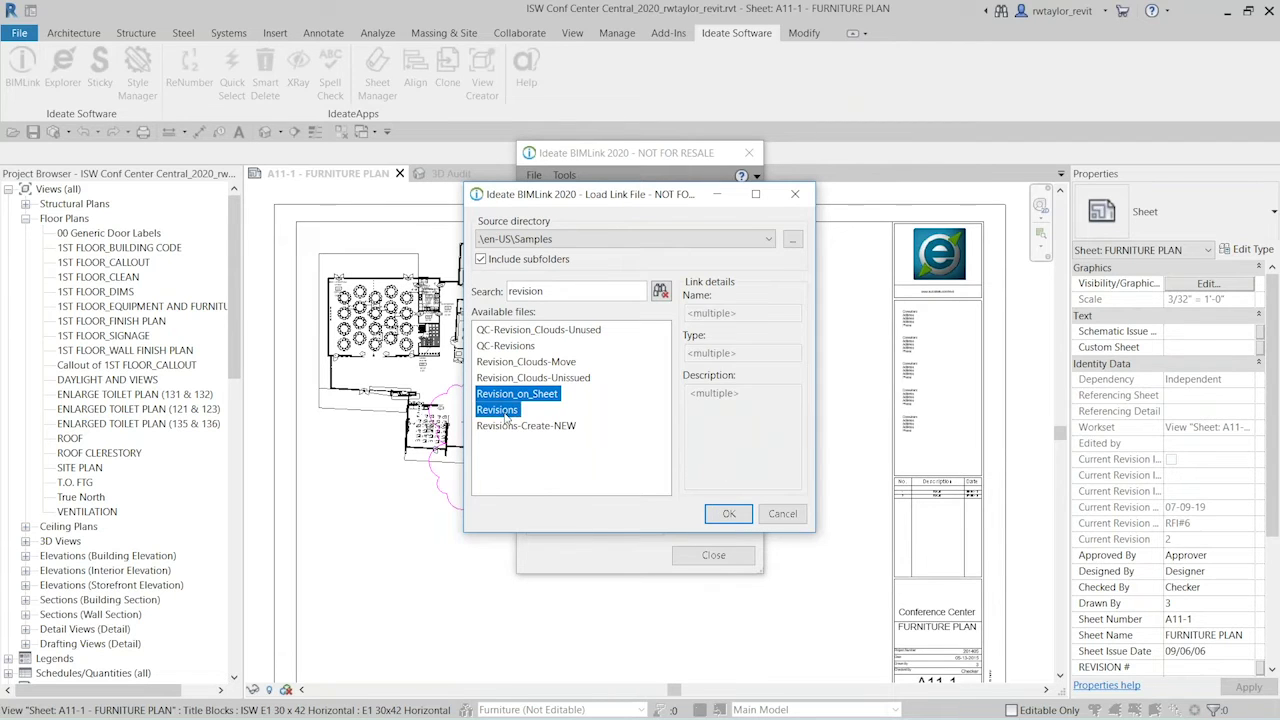
left_click(728, 514)
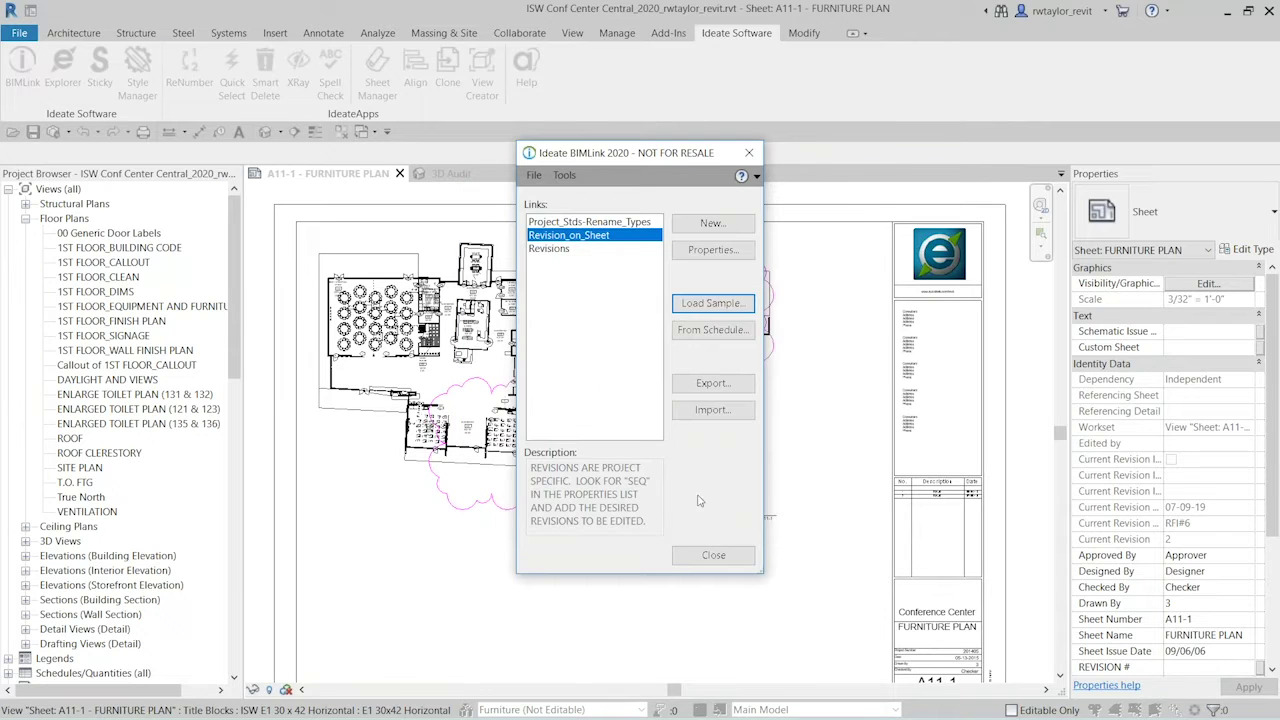
Open the Revisions link's properties and enlarge the window to examine all linked revision columns in the preview, then accept.
left_click(548, 250)
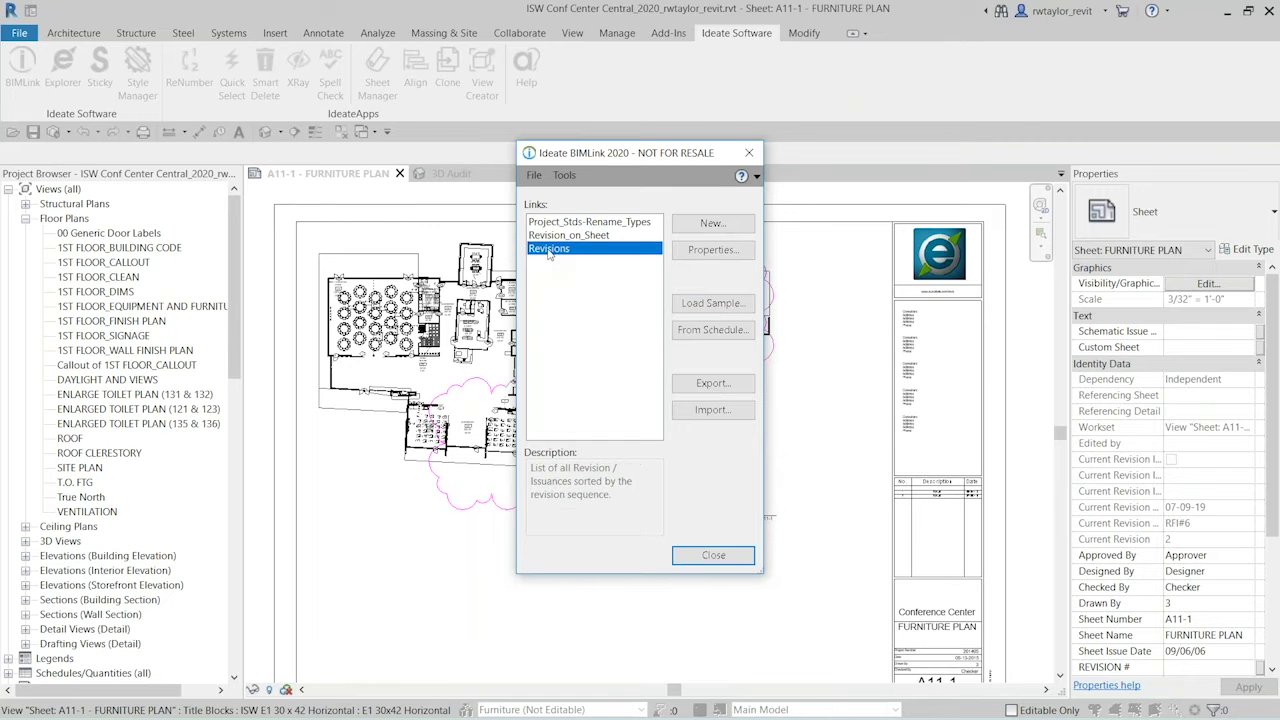
left_click(711, 251)
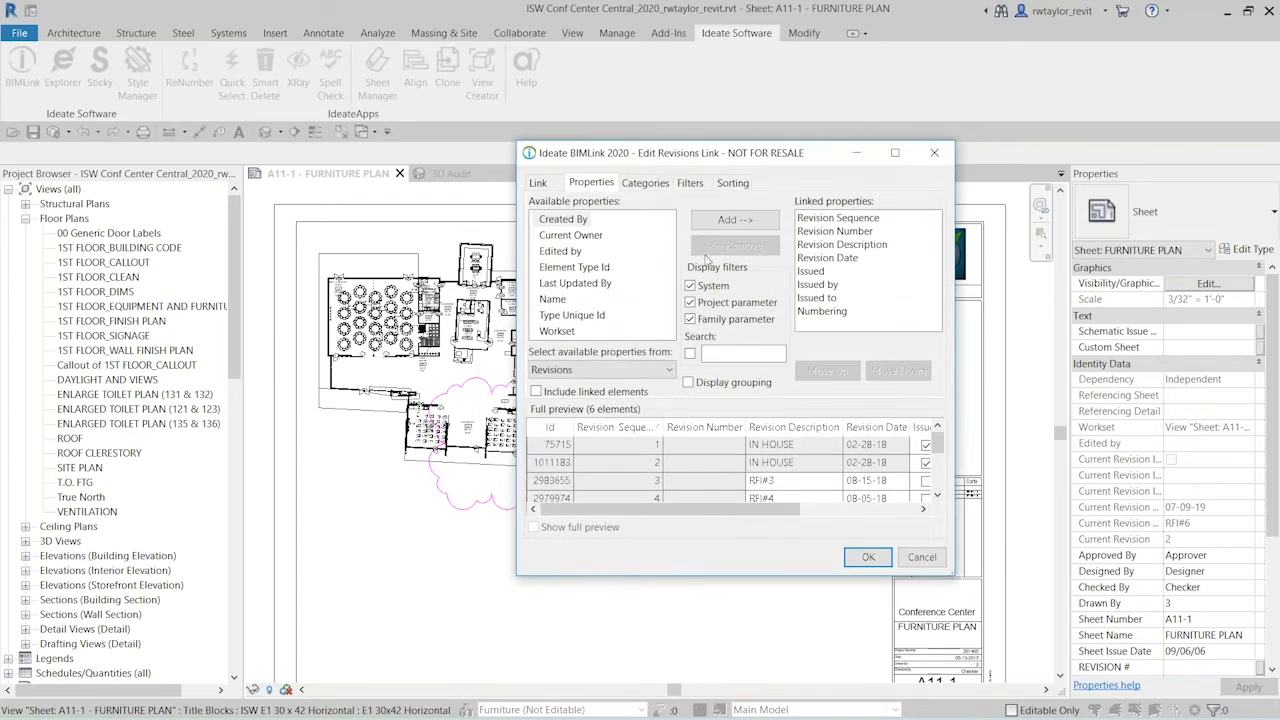
left_click_drag(679, 155, 438, 135)
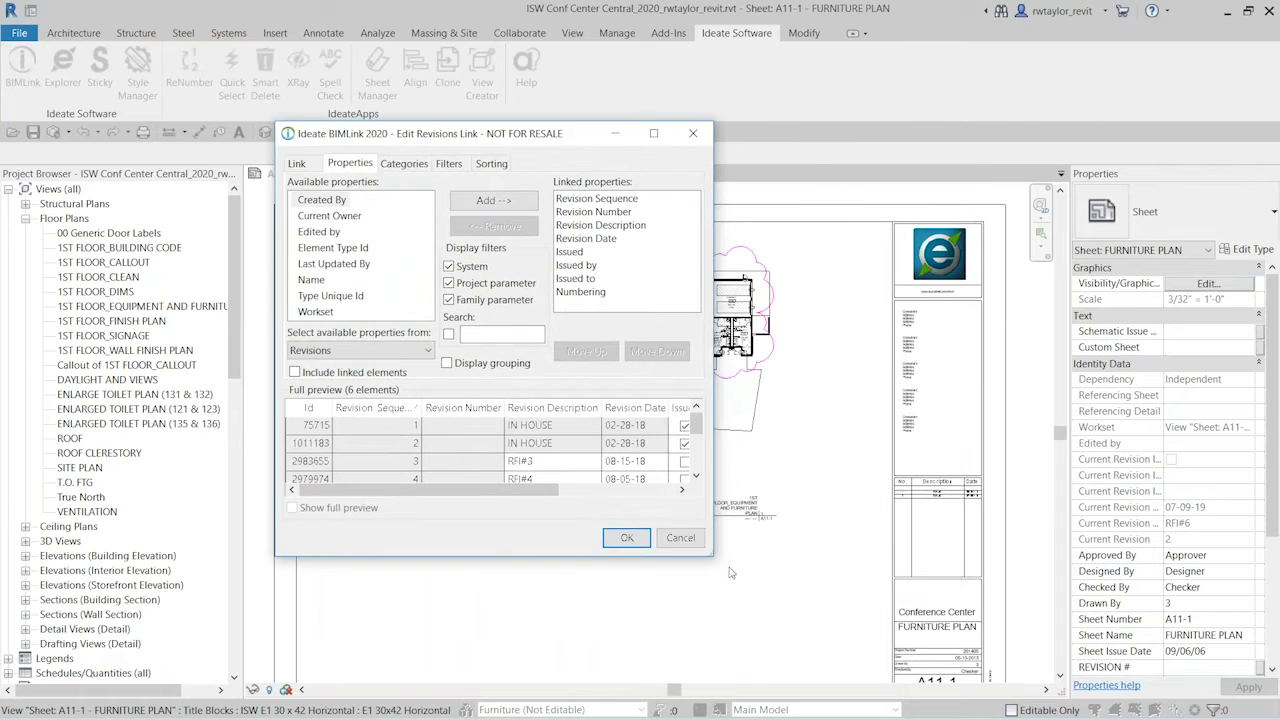
left_click_drag(715, 560, 1013, 615)
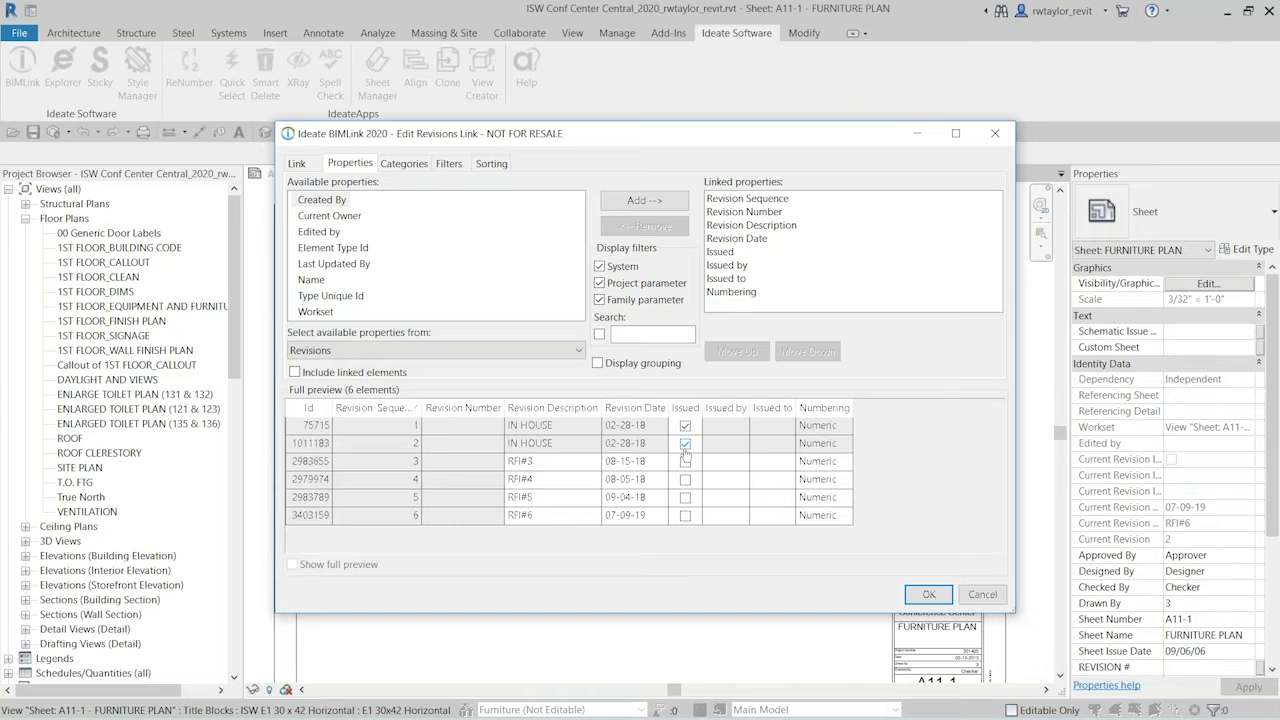
left_click(927, 595)
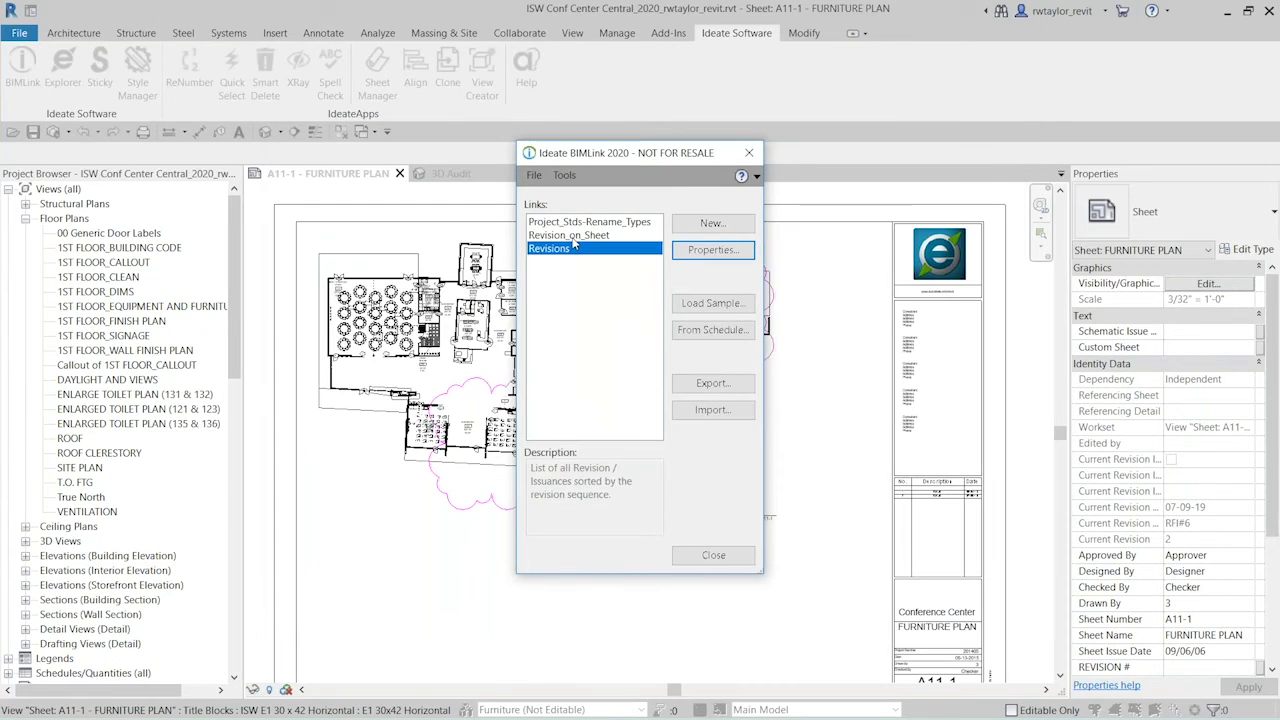
Open the Revision_on_Sheet link's properties, enlarge the window and show the full preview of sheets against revisions.
left_click(572, 236)
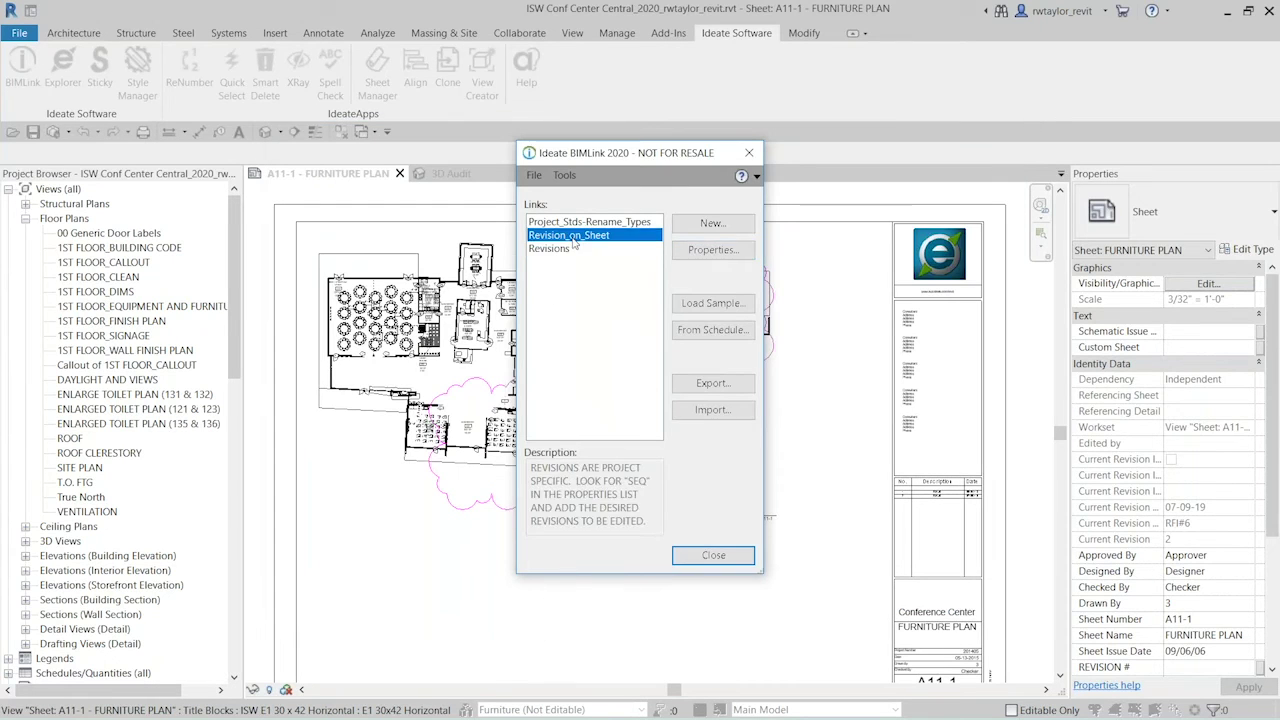
left_click(708, 250)
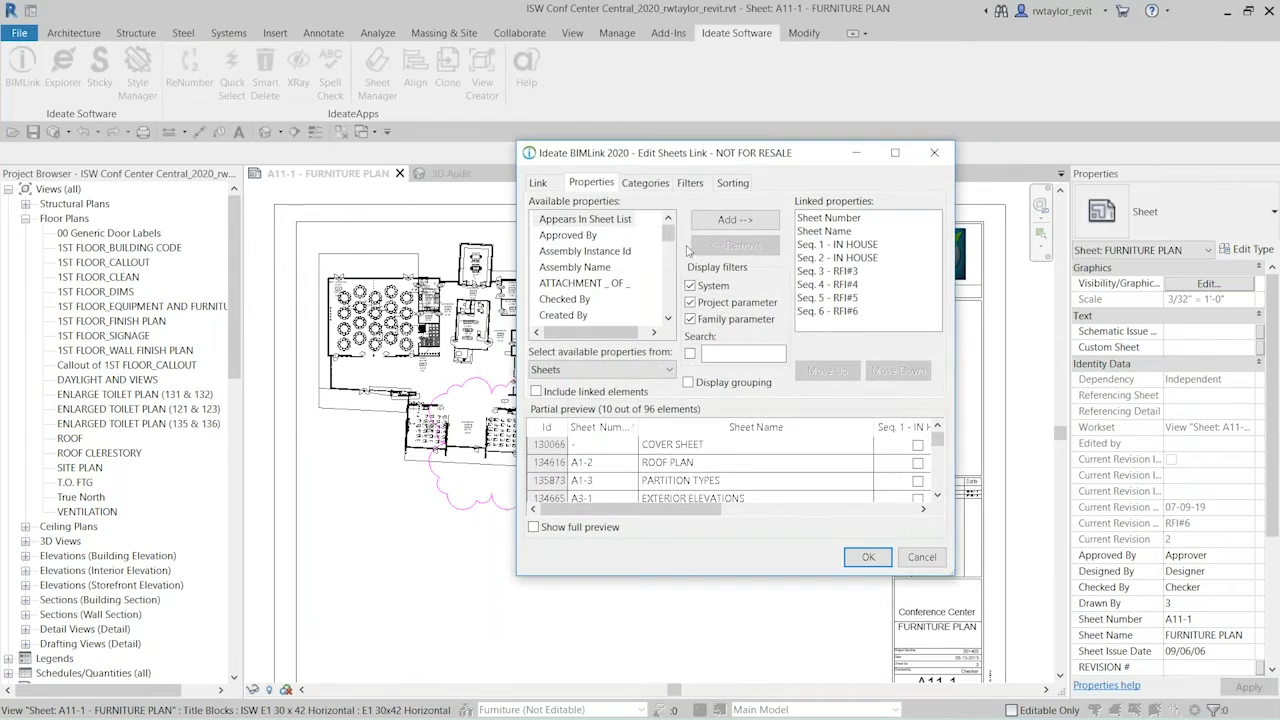
left_click_drag(680, 157, 480, 131)
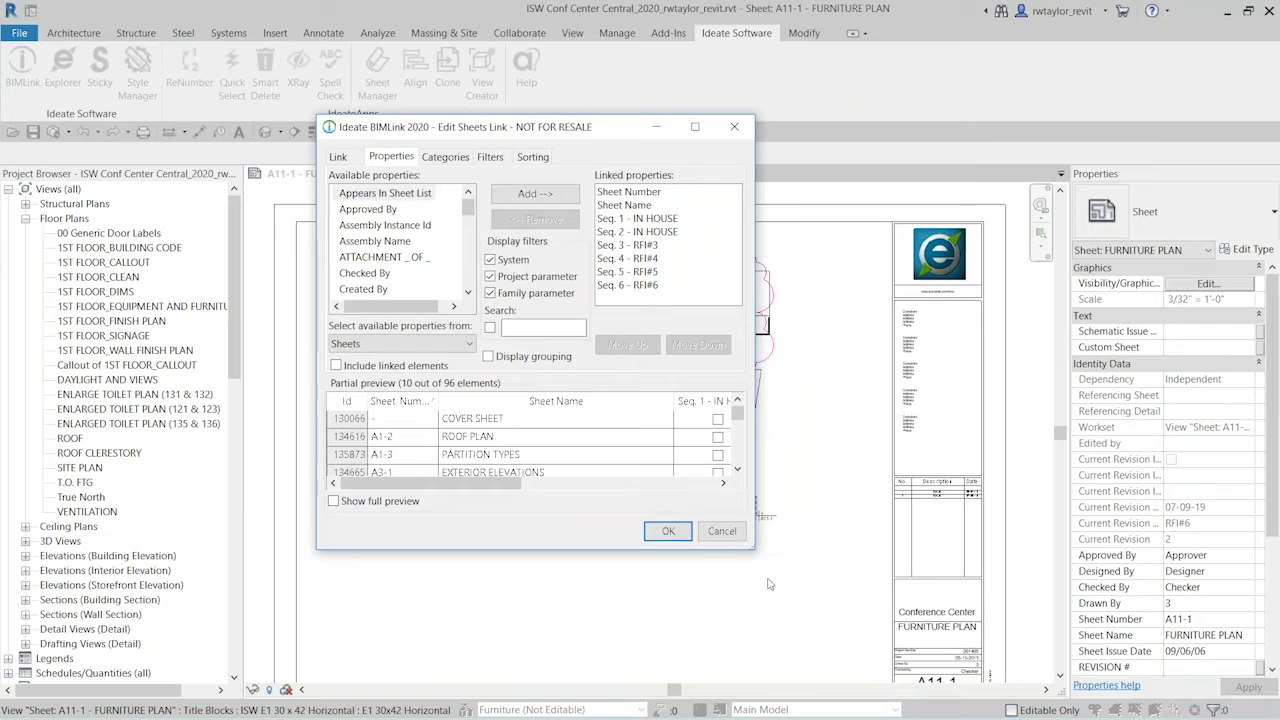
left_click_drag(756, 553, 1168, 630)
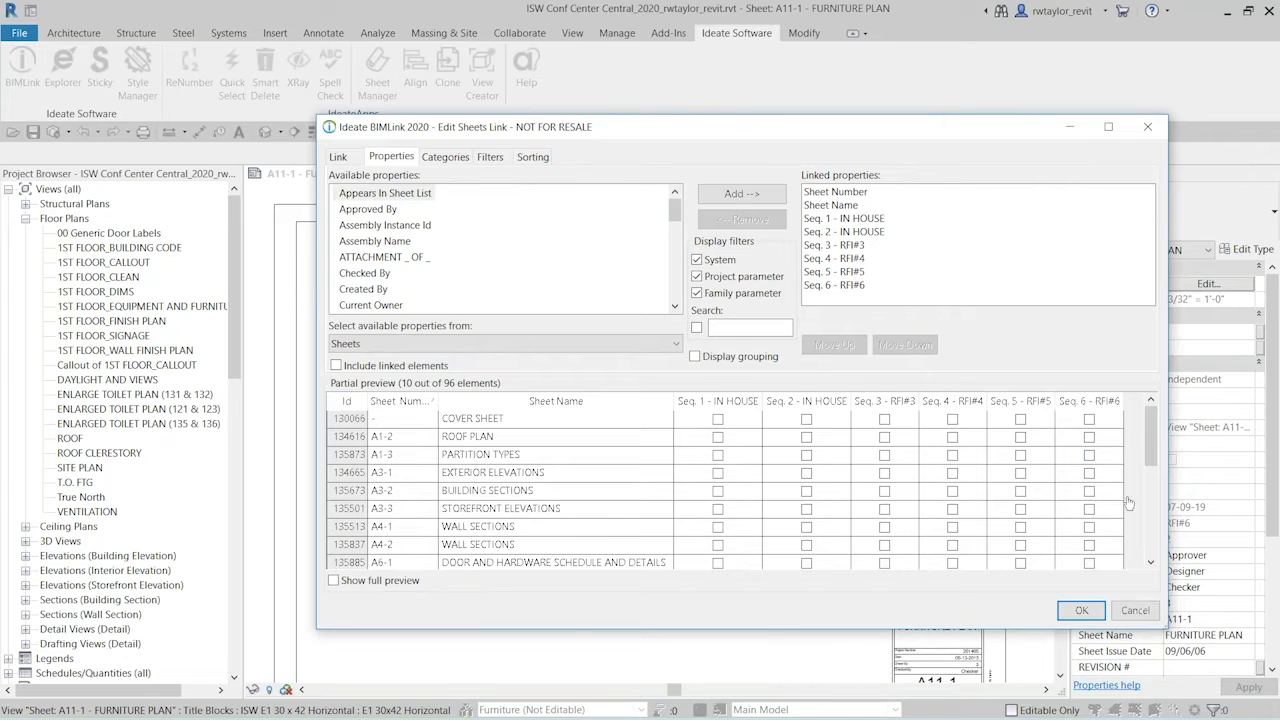
left_click(333, 580)
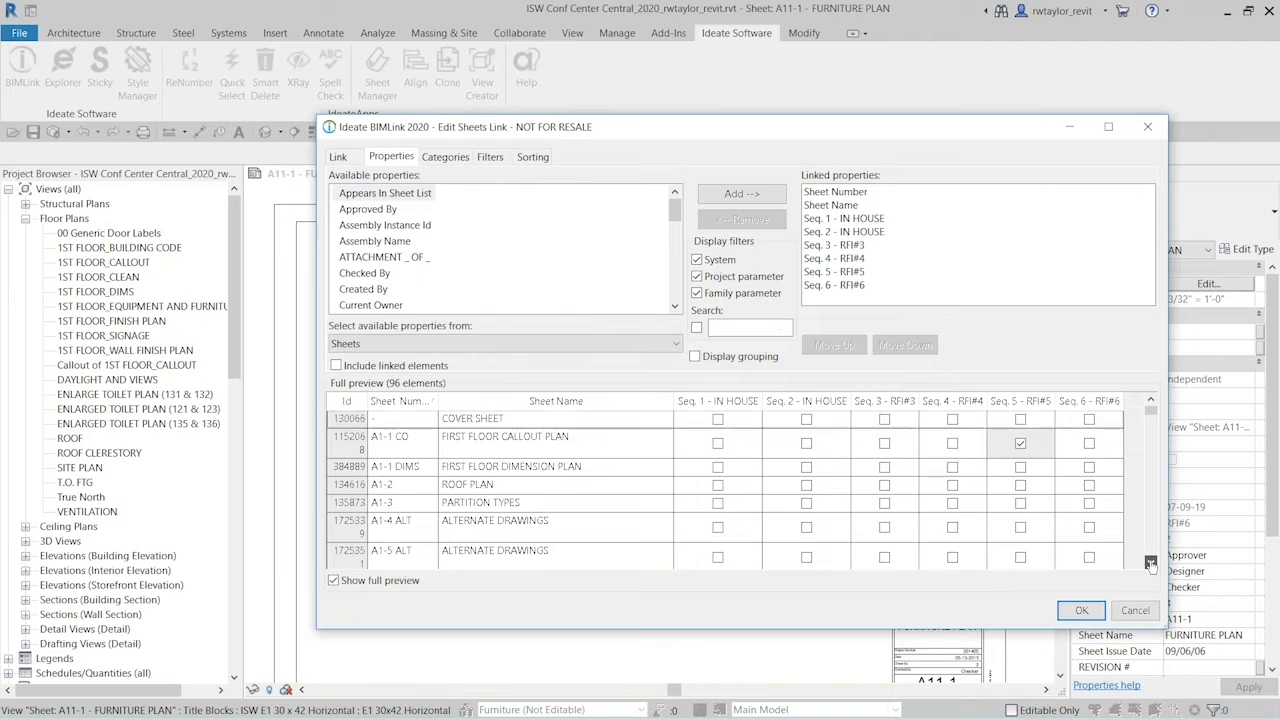
Assign revision Seq. 6 - RFI#6 to sheet A10-1 EQUIPMENT PLAN in the link's full preview, accept the change and close BIMLink.
left_click(1150, 563)
left_click_drag(1150, 563, 1150, 565)
scroll(1150, 408, "up", 1)
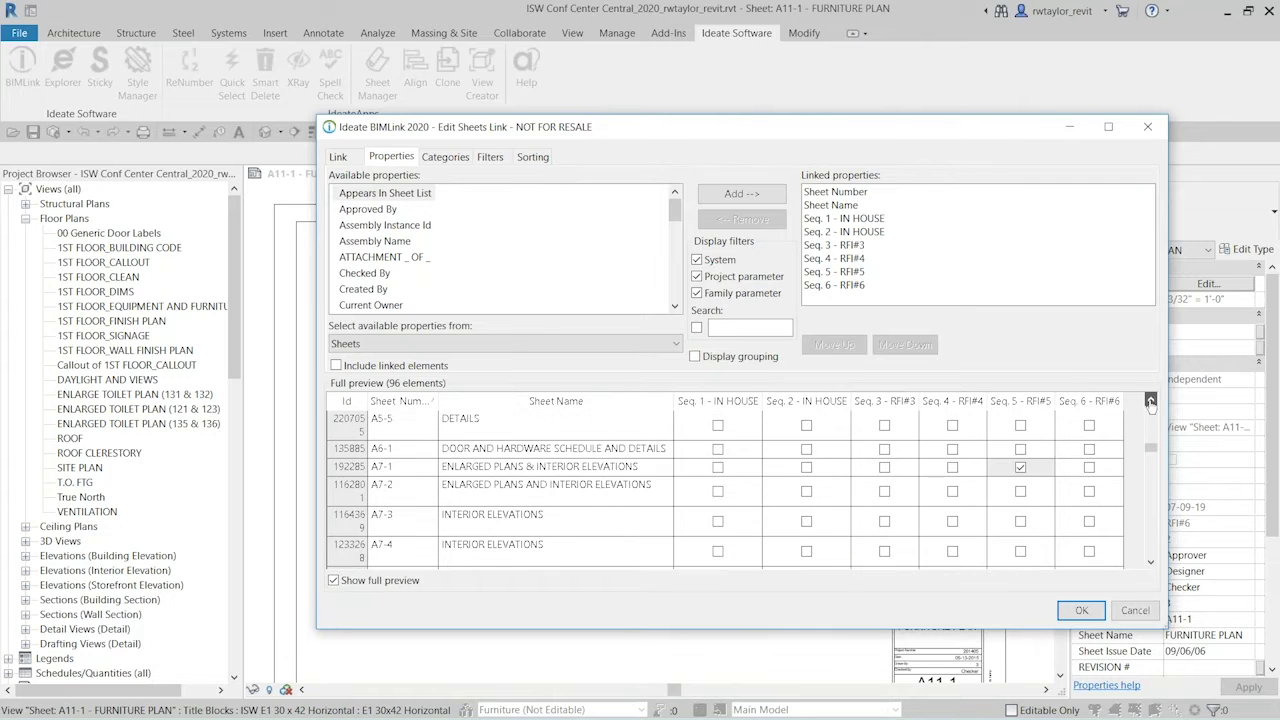
left_click_drag(1150, 565, 1150, 565)
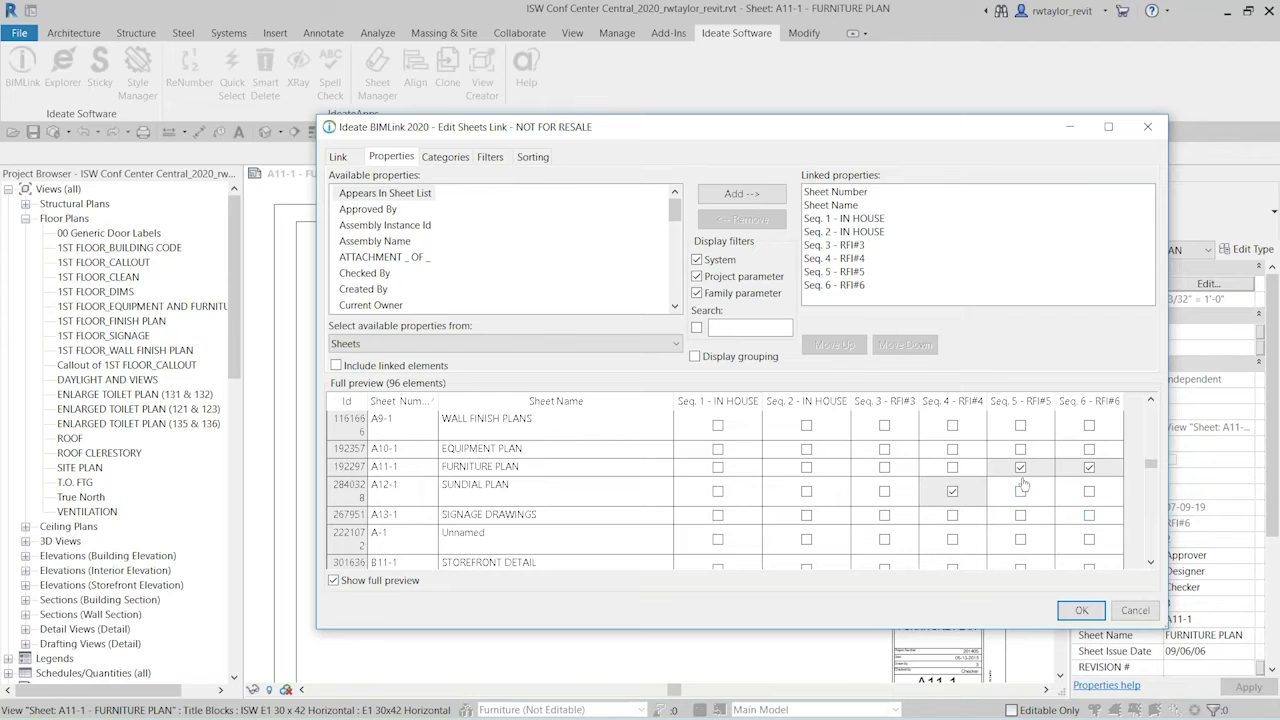
left_click(1089, 467)
left_click(1089, 450)
left_click(1081, 610)
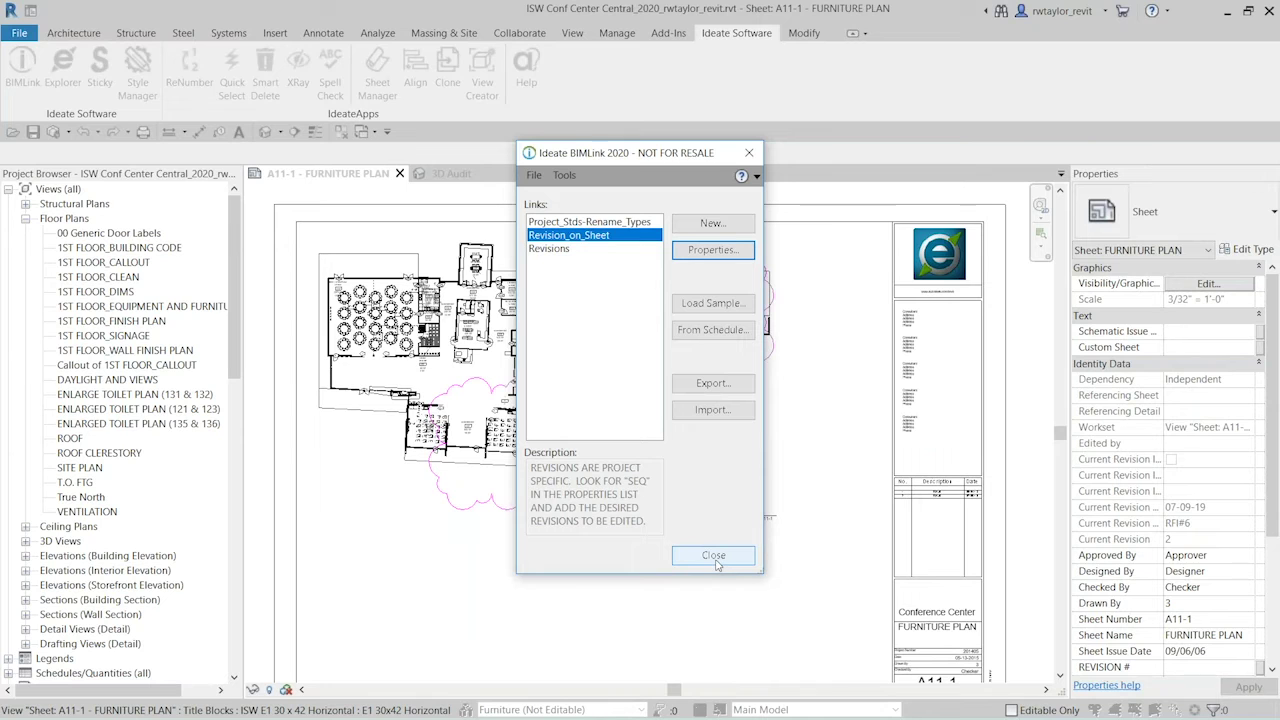
left_click(715, 558)
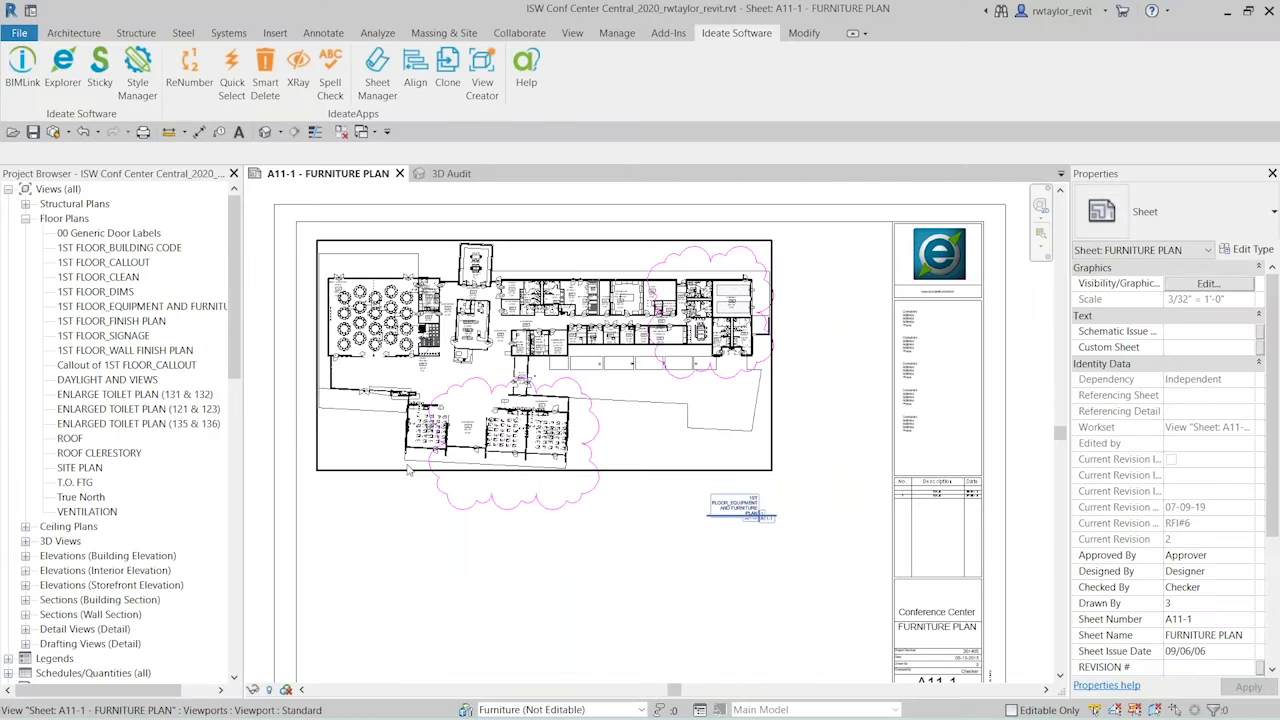
Open sheet A10-1 - EQUIPMENT PLAN from the project's sheet list and examine the revision schedule in its title block.
left_click(26, 221)
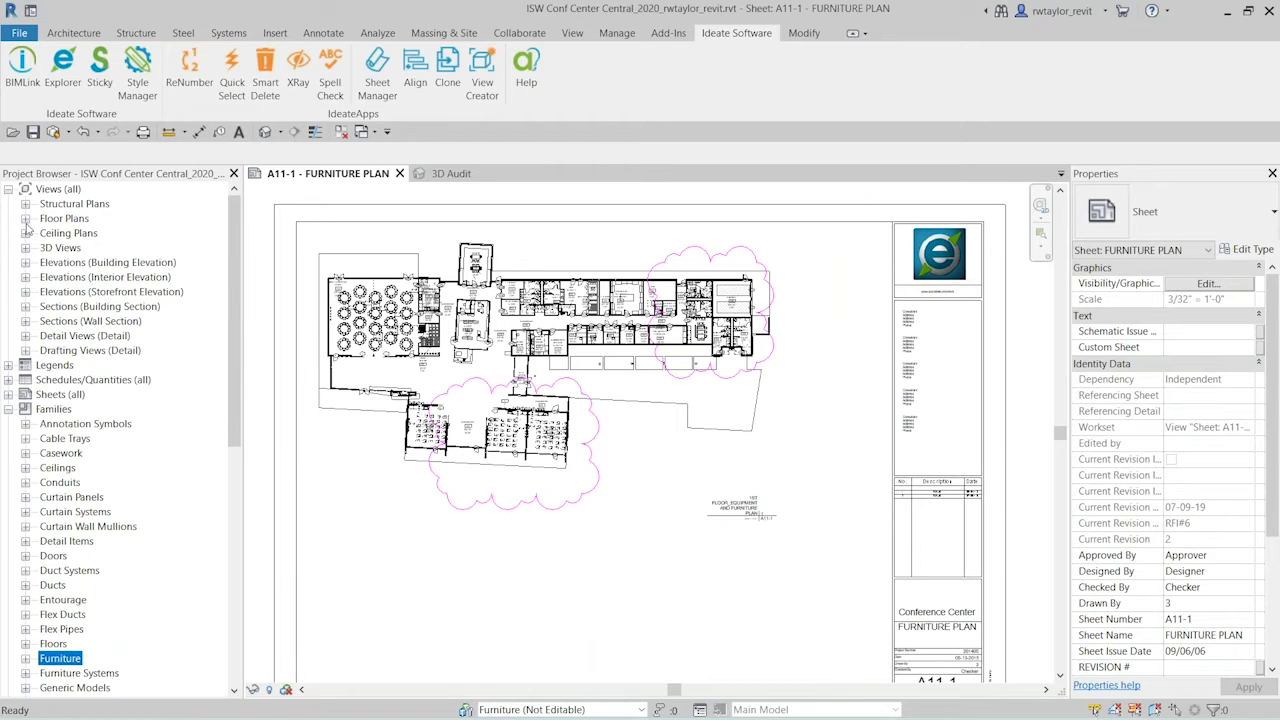
left_click(7, 409)
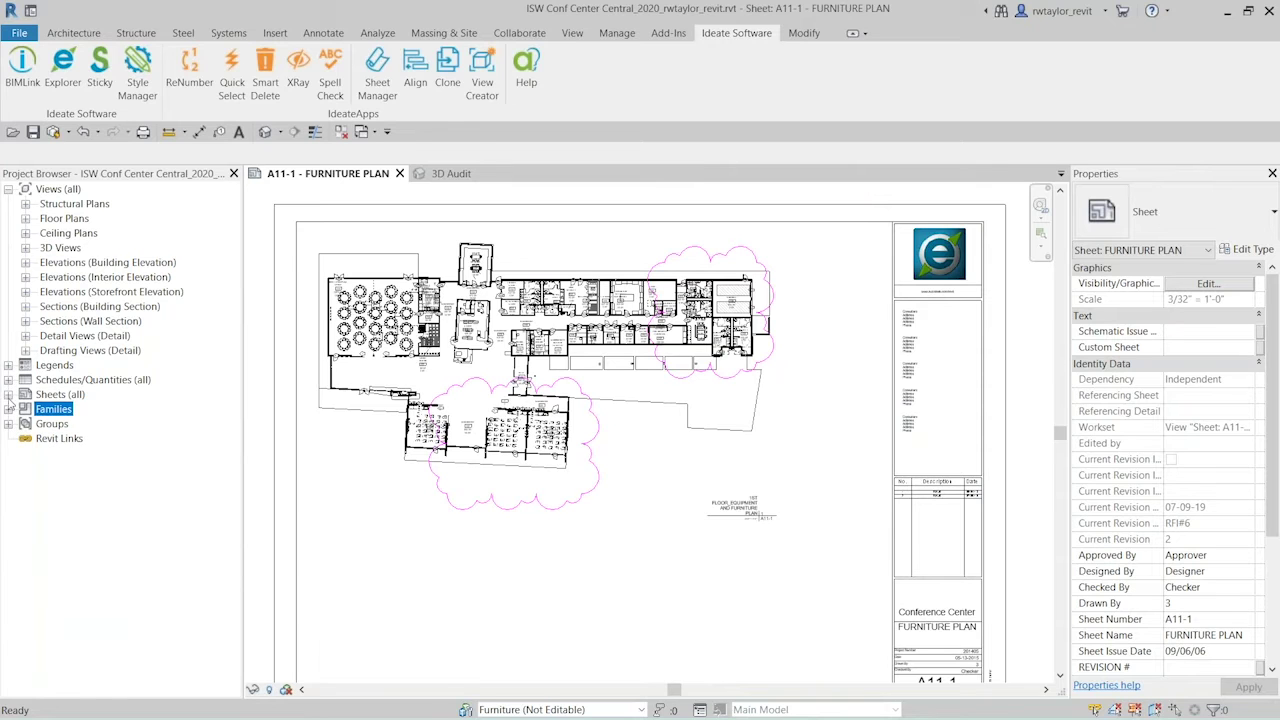
left_click(8, 394)
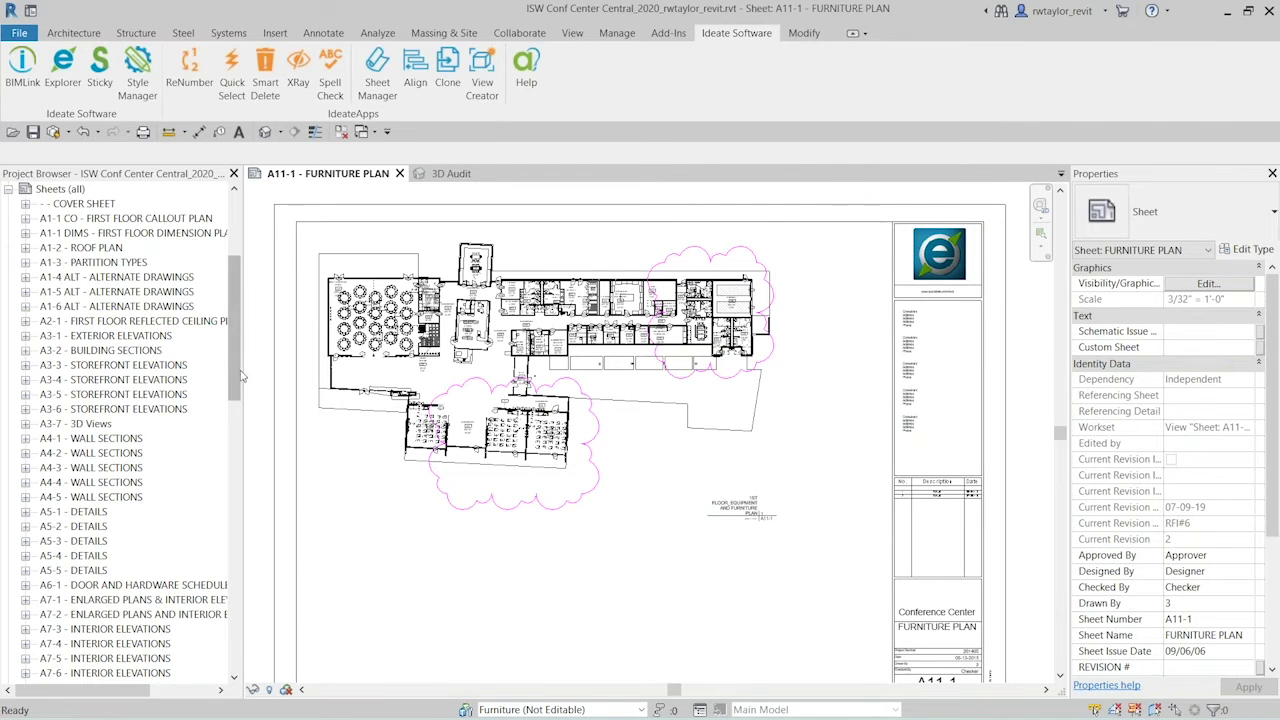
left_click_drag(238, 375, 262, 476)
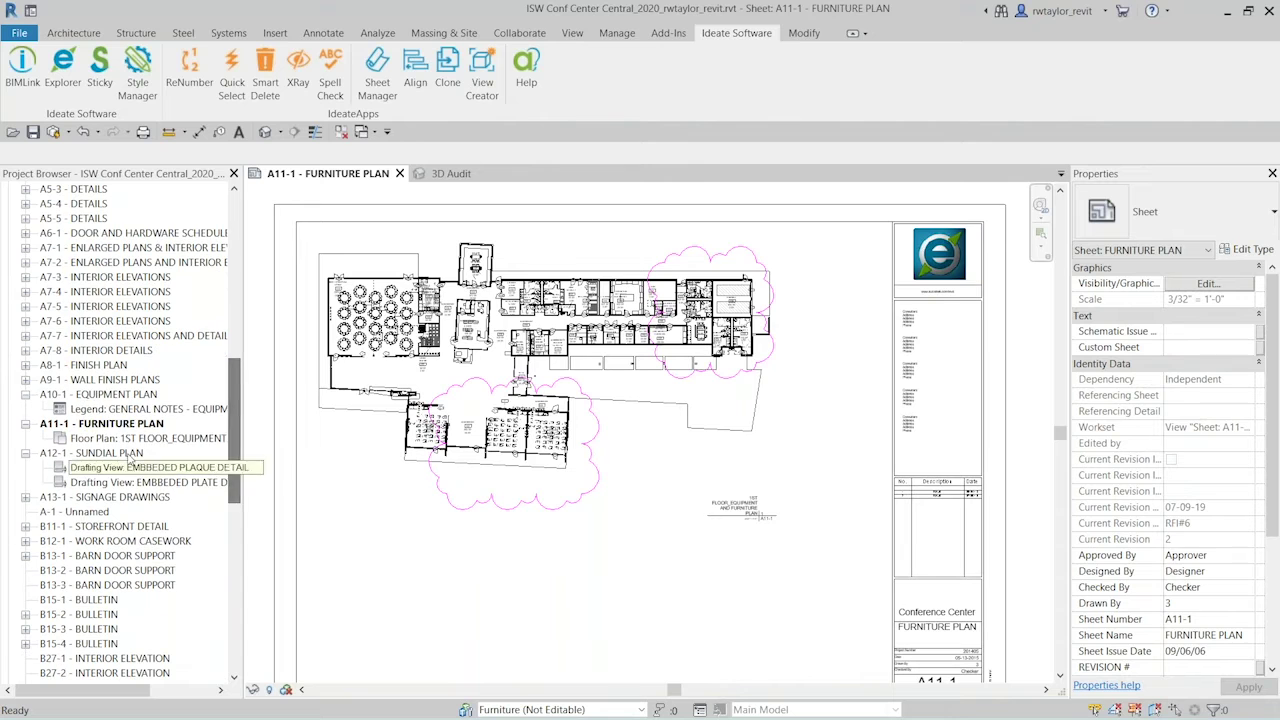
left_click(122, 398)
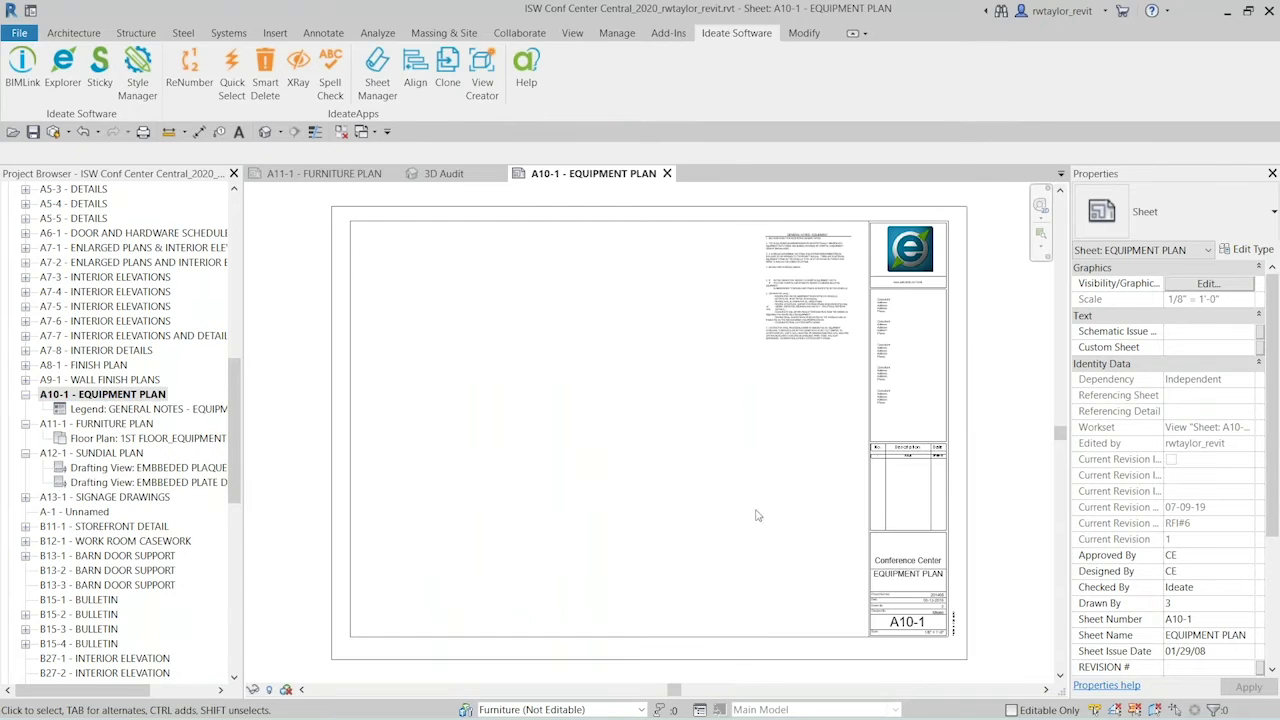
scroll(900, 460, "up", 4)
scroll(900, 460, "up", 3)
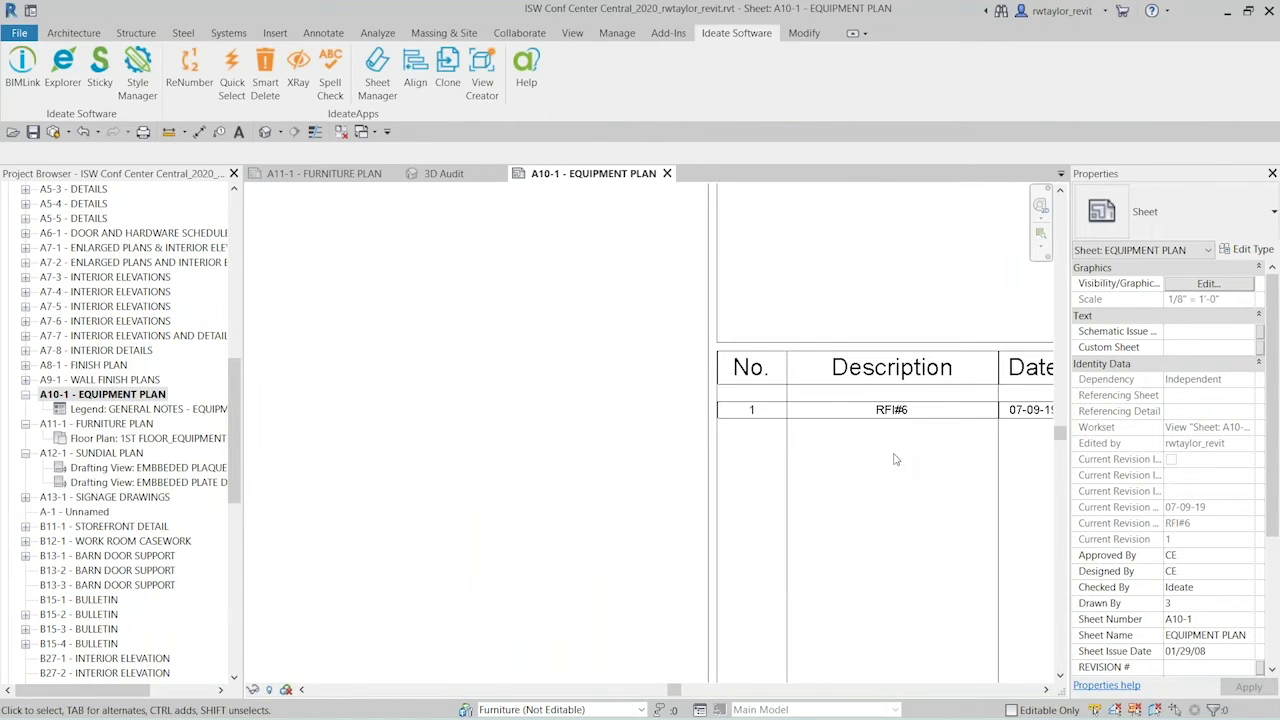
scroll(704, 447, "down", 1)
scroll(695, 446, "up", 2)
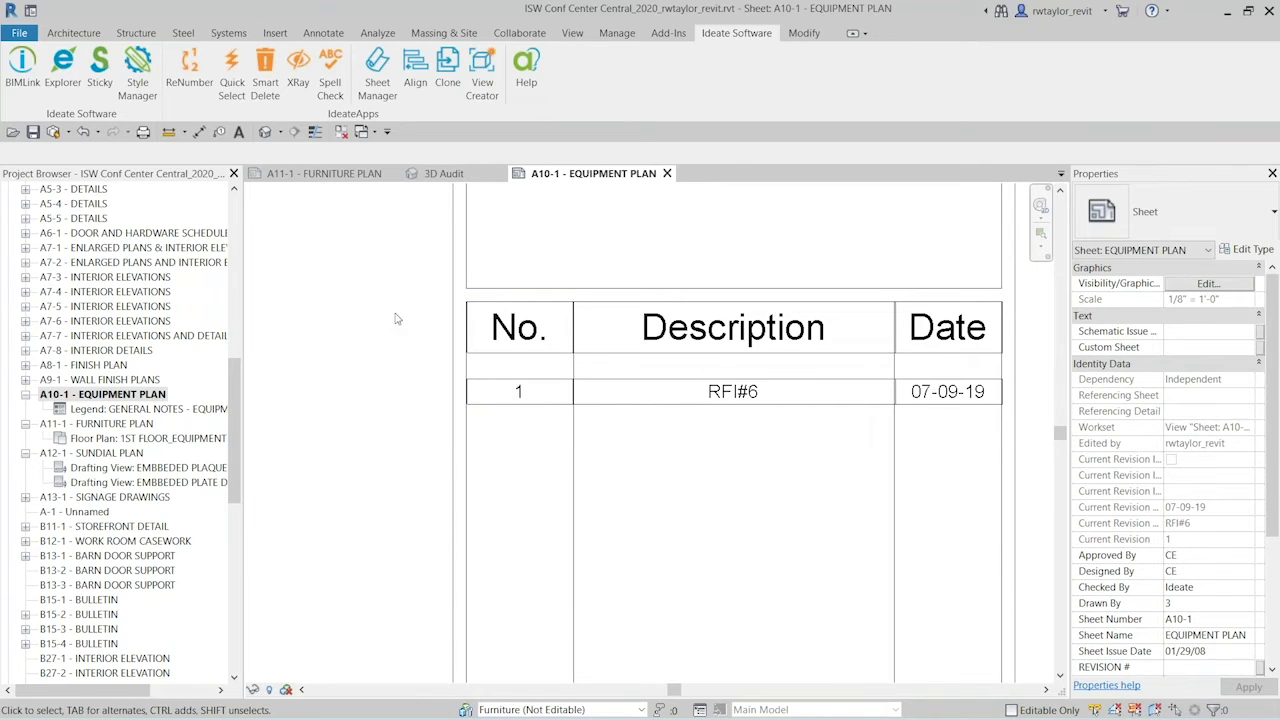
Export the Revision_on_Sheet link from BIMLink to the macro-enabled workbook Ideate DIR Template_v7.xlsm, overwriting the existing worksheet.
left_click(22, 70)
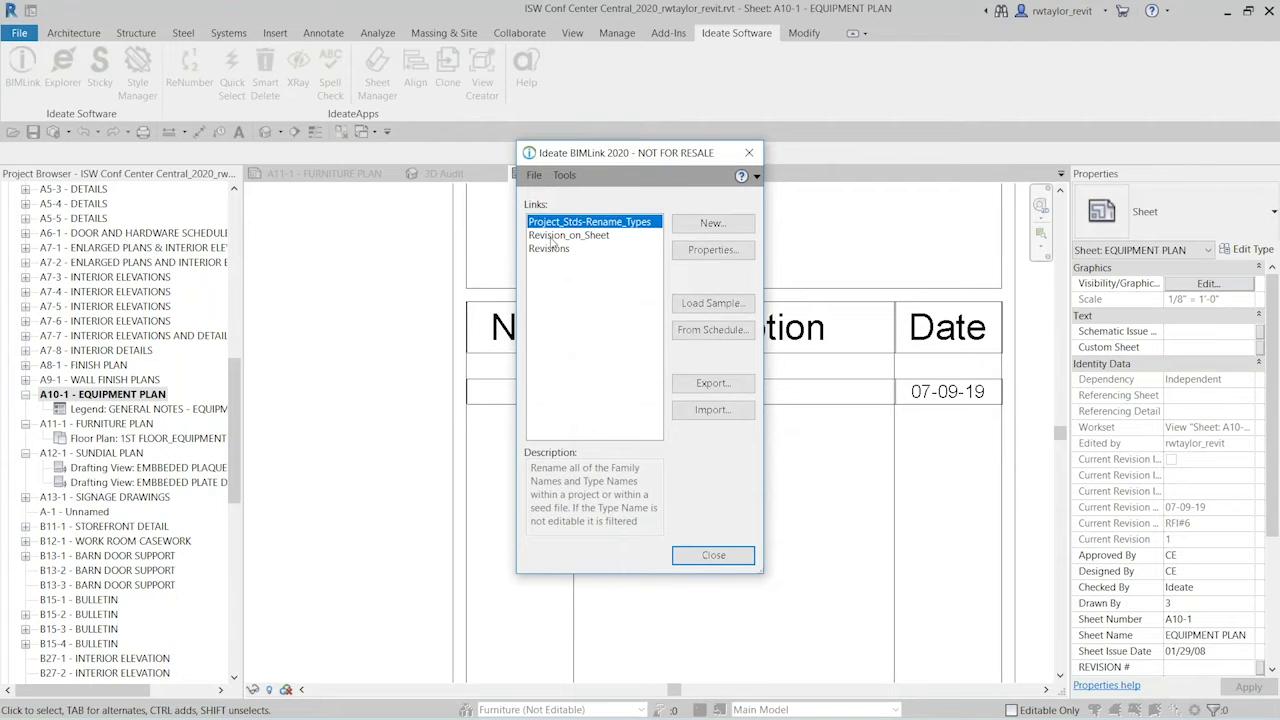
left_click(551, 236)
left_click(554, 250)
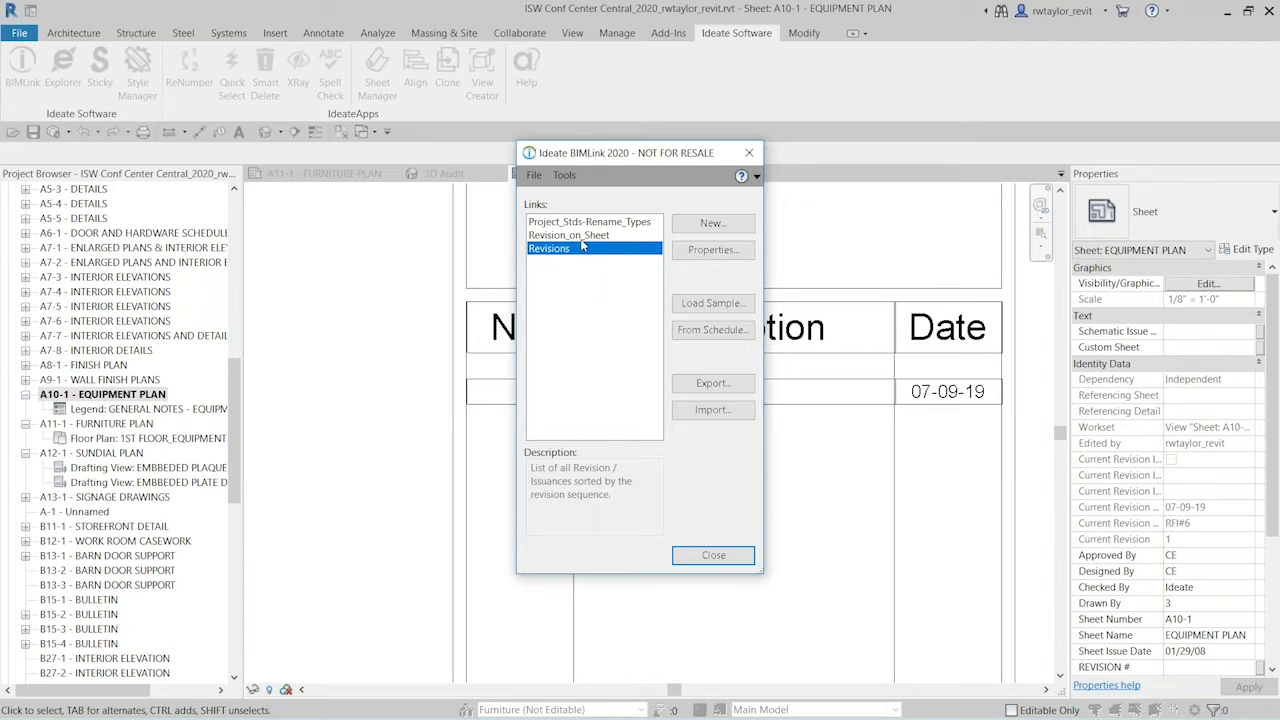
left_click(580, 237)
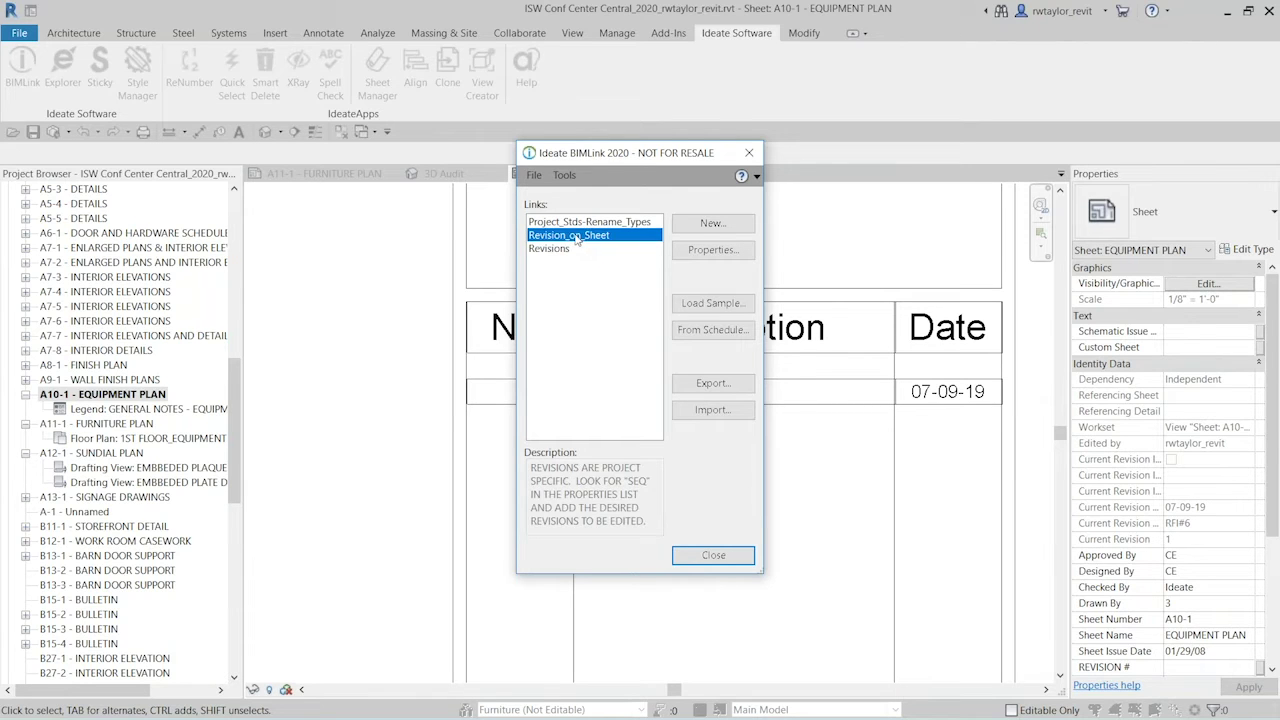
left_click(711, 387)
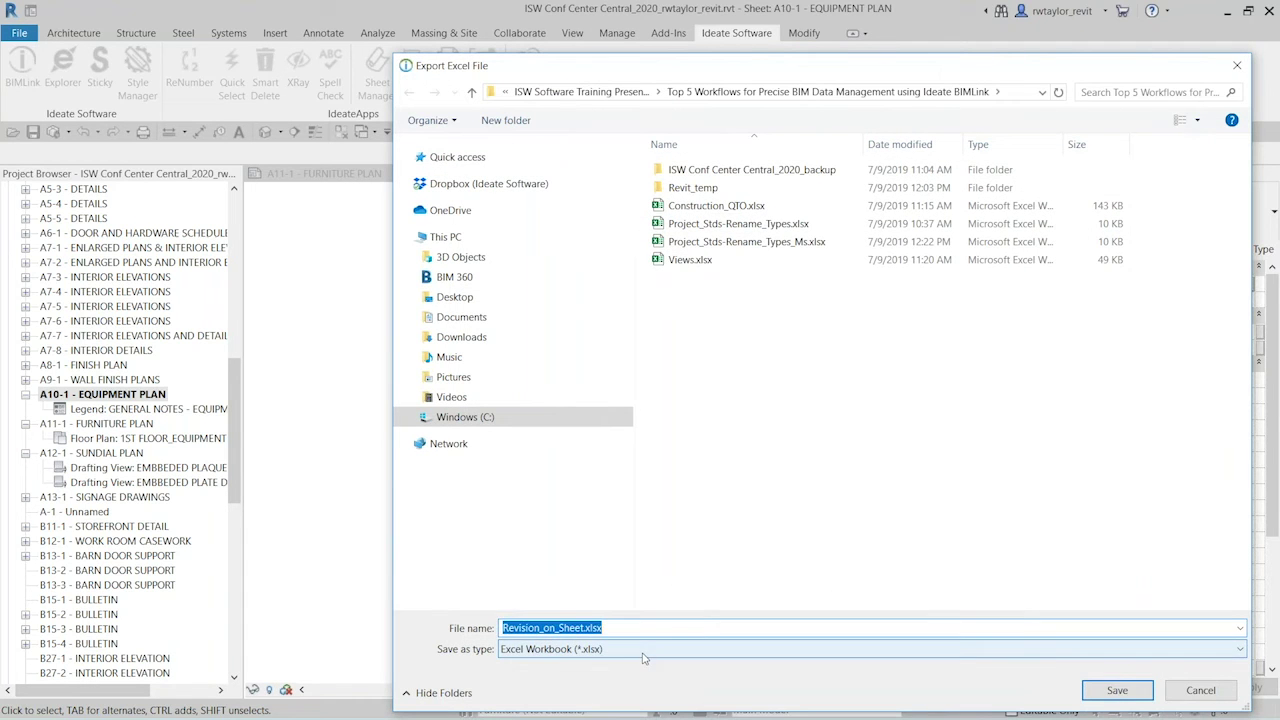
left_click(644, 652)
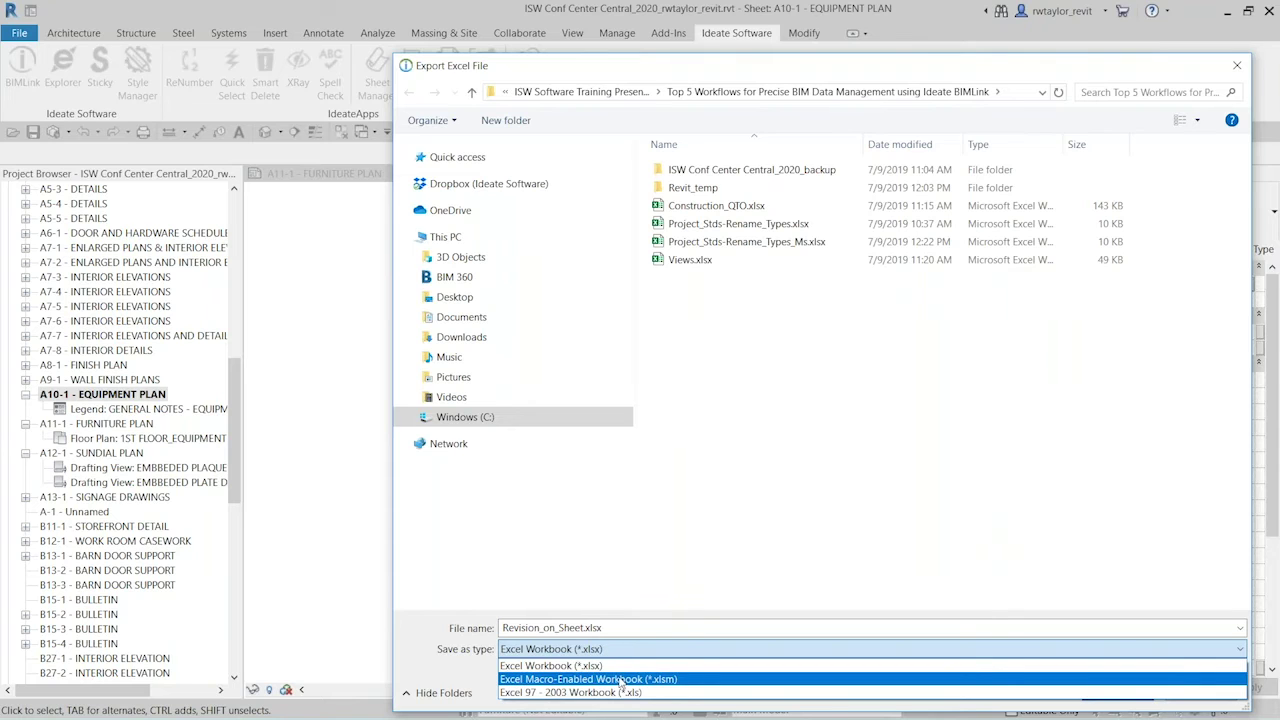
left_click(620, 680)
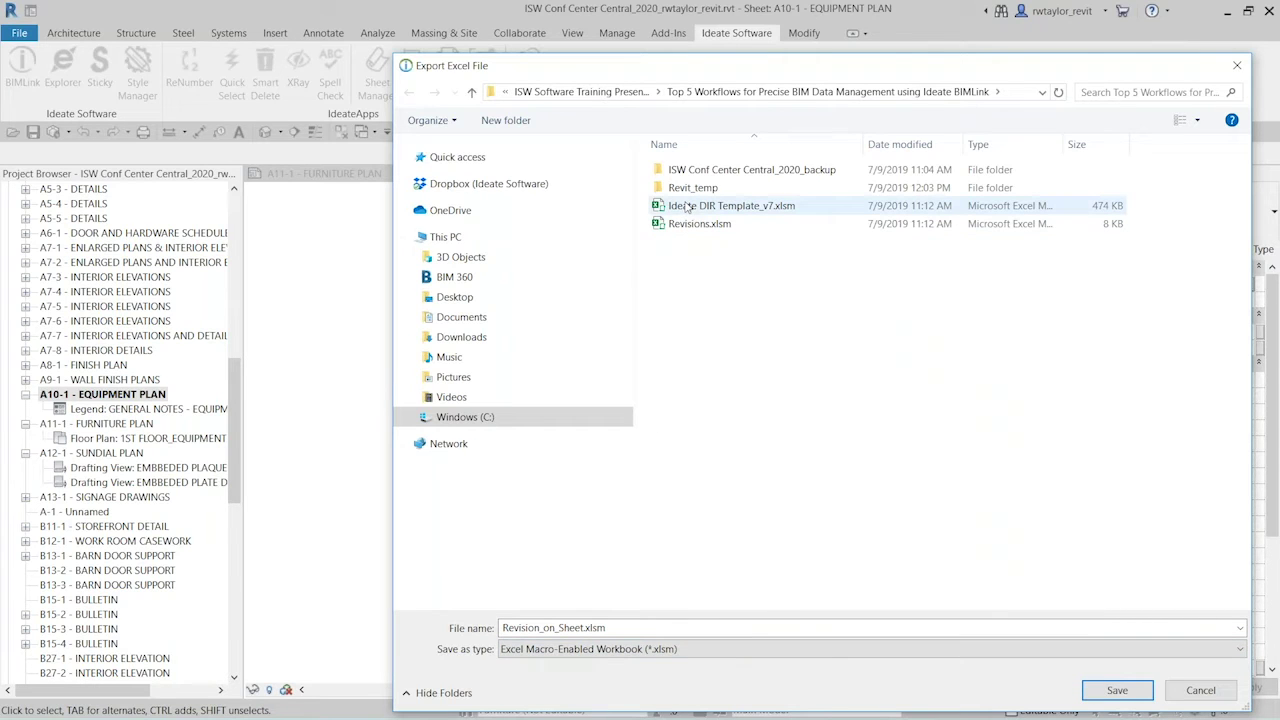
left_click(735, 207)
left_click(1114, 695)
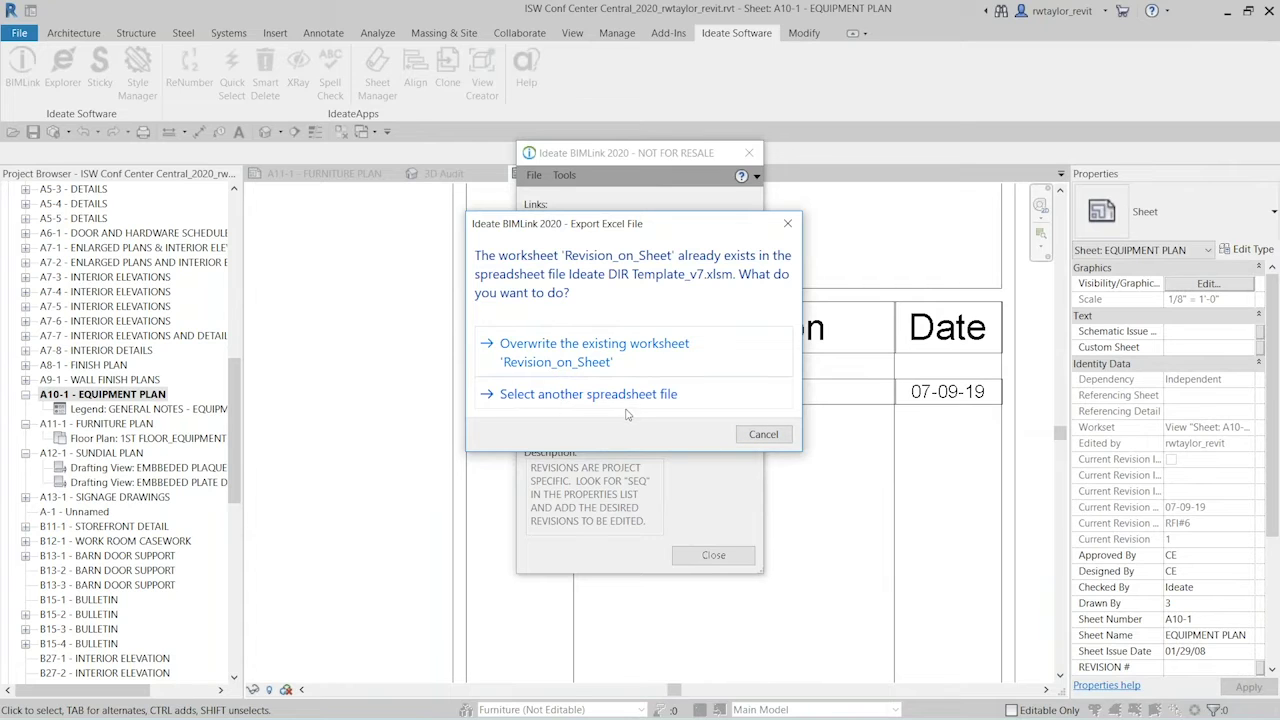
left_click(577, 366)
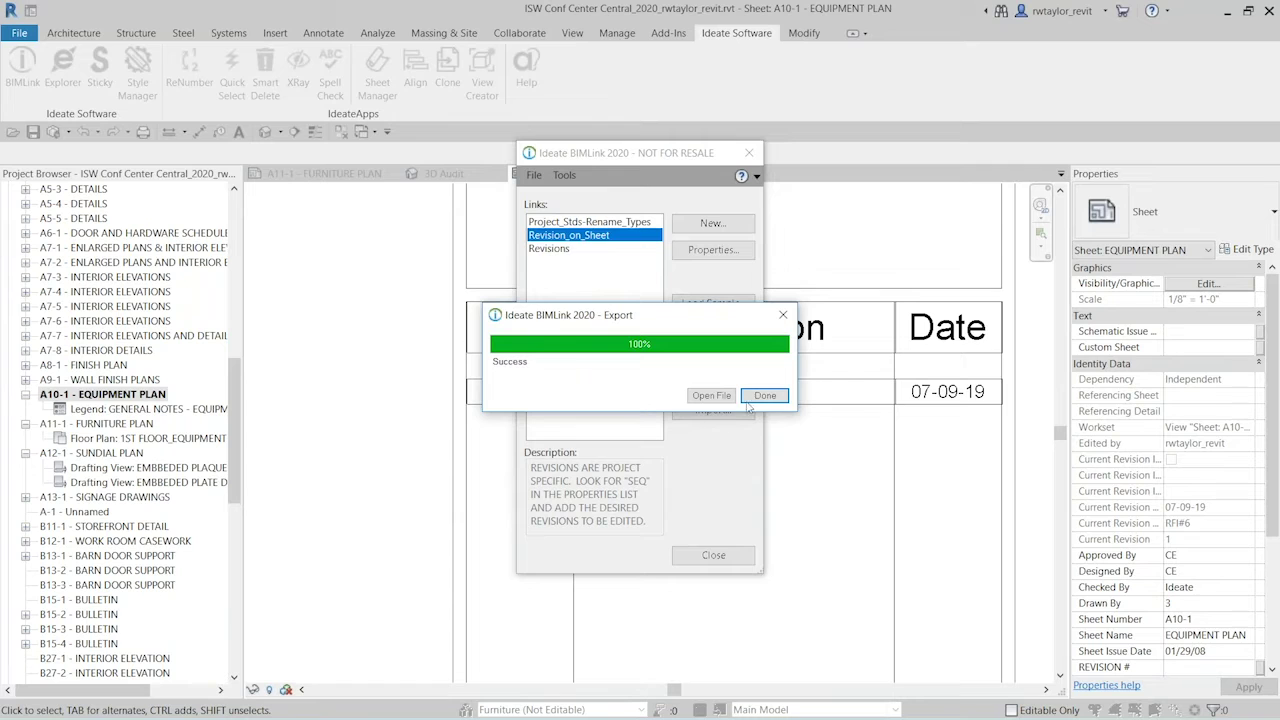
left_click(763, 397)
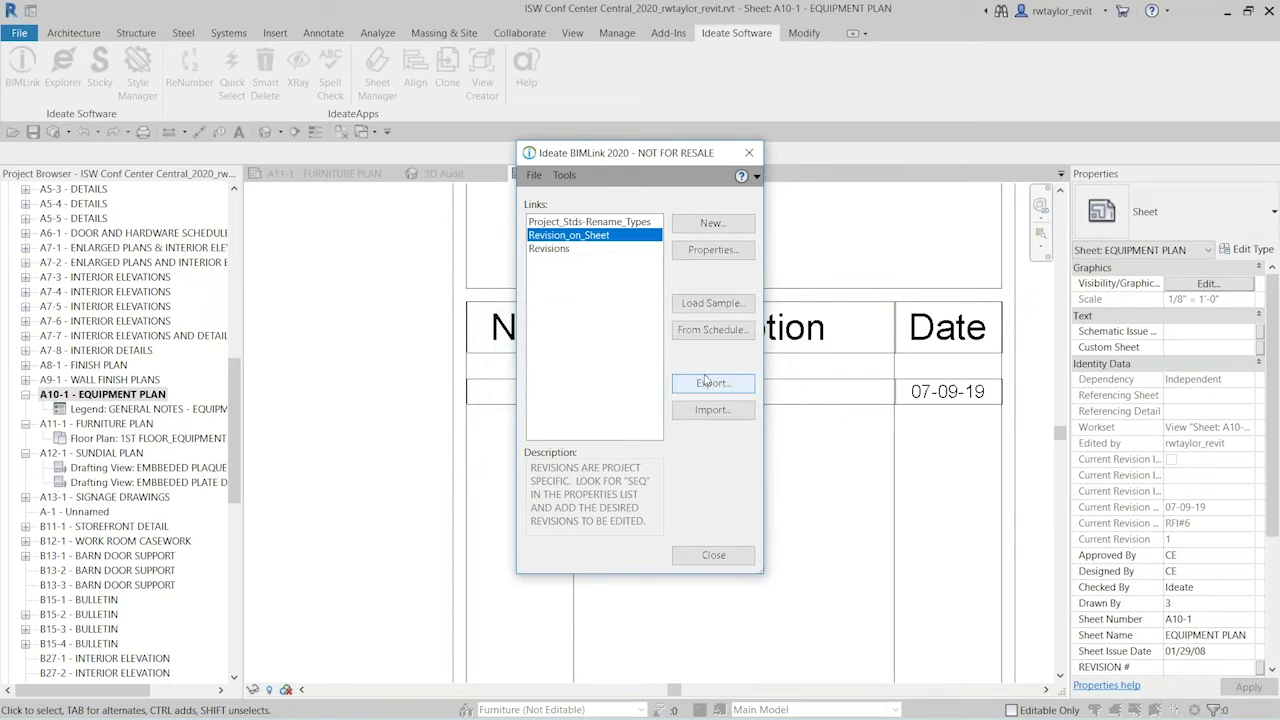
Export the Revisions link to Ideate DIR Template_v7.xlsm as well, overwriting its existing worksheet, and open the workbook in Excel.
left_click(563, 250)
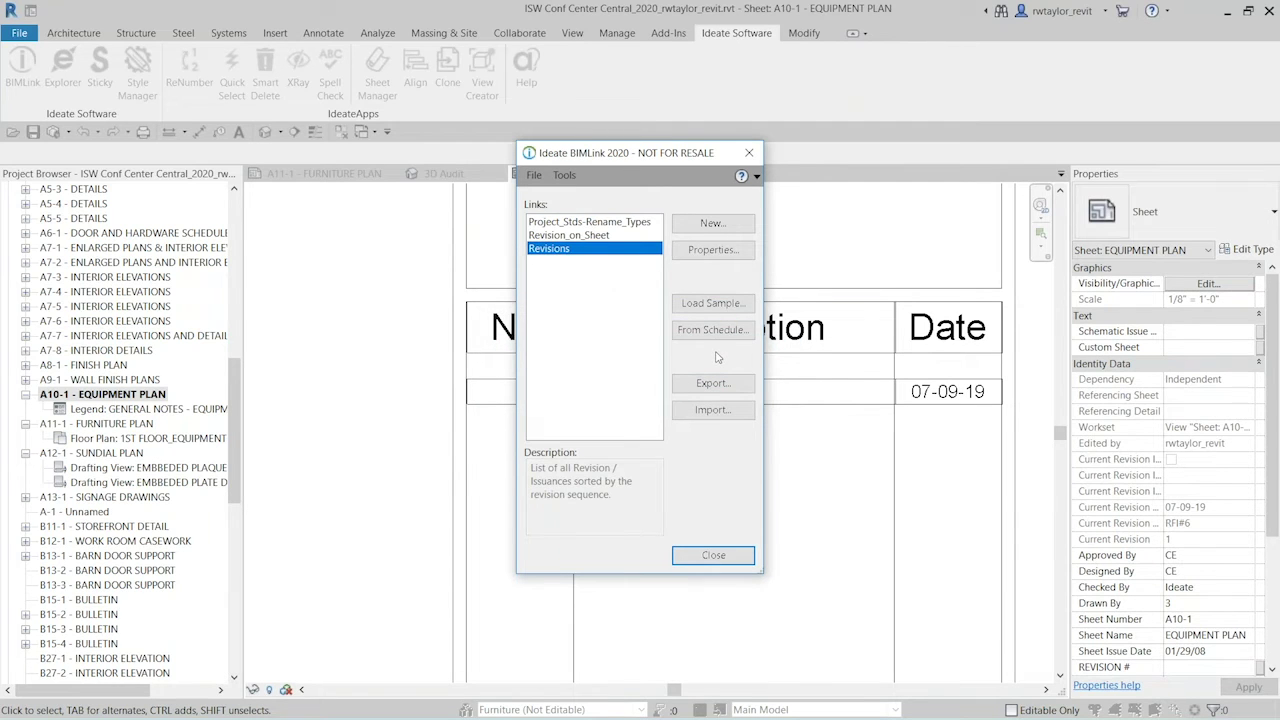
left_click(712, 385)
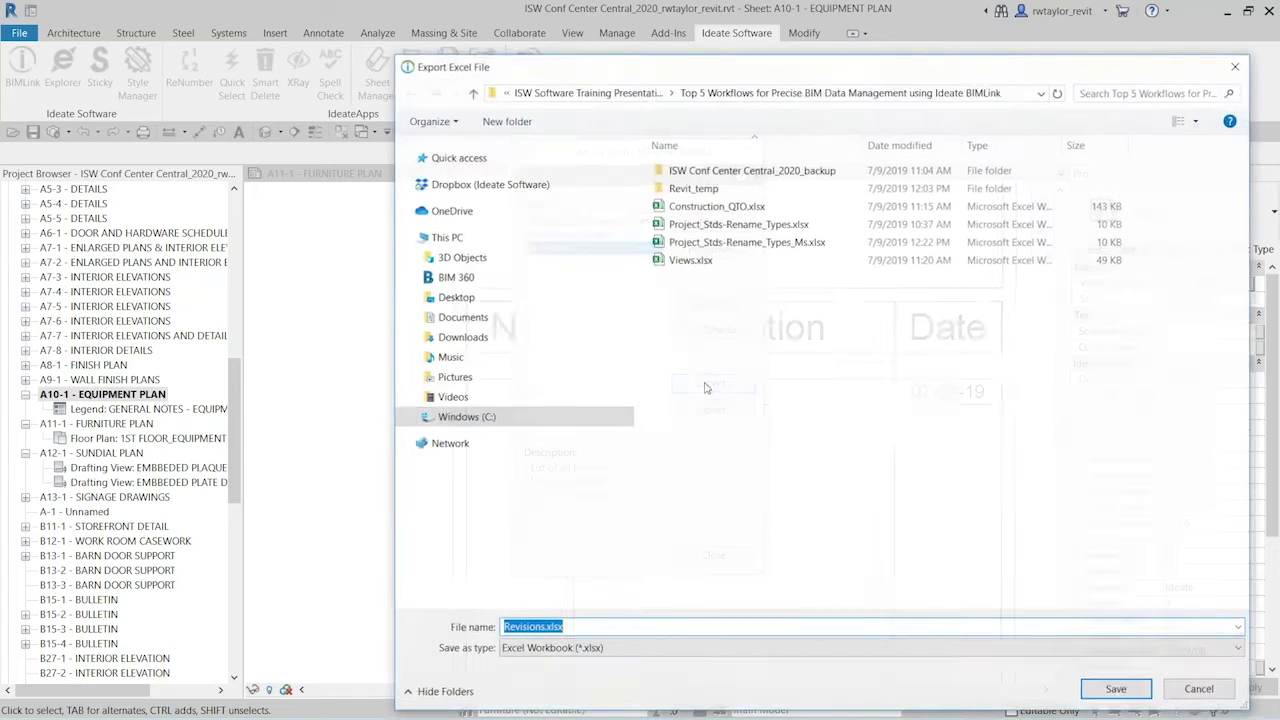
left_click(636, 650)
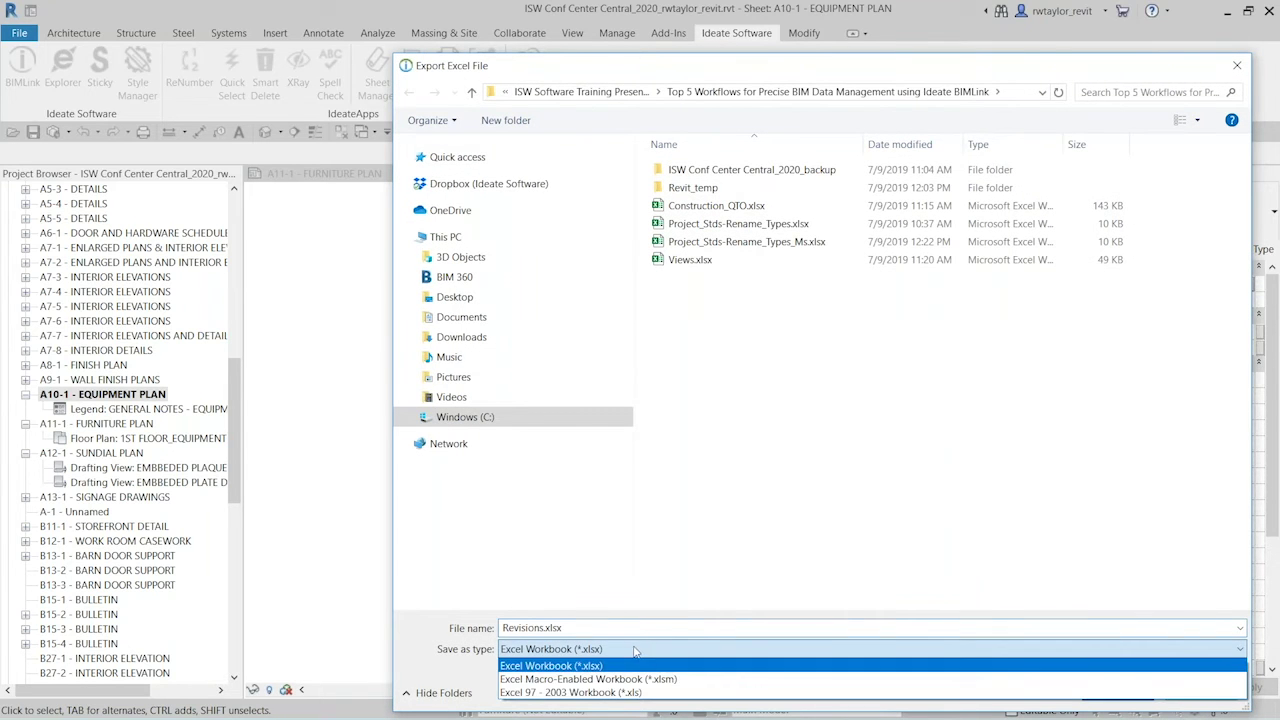
left_click(628, 679)
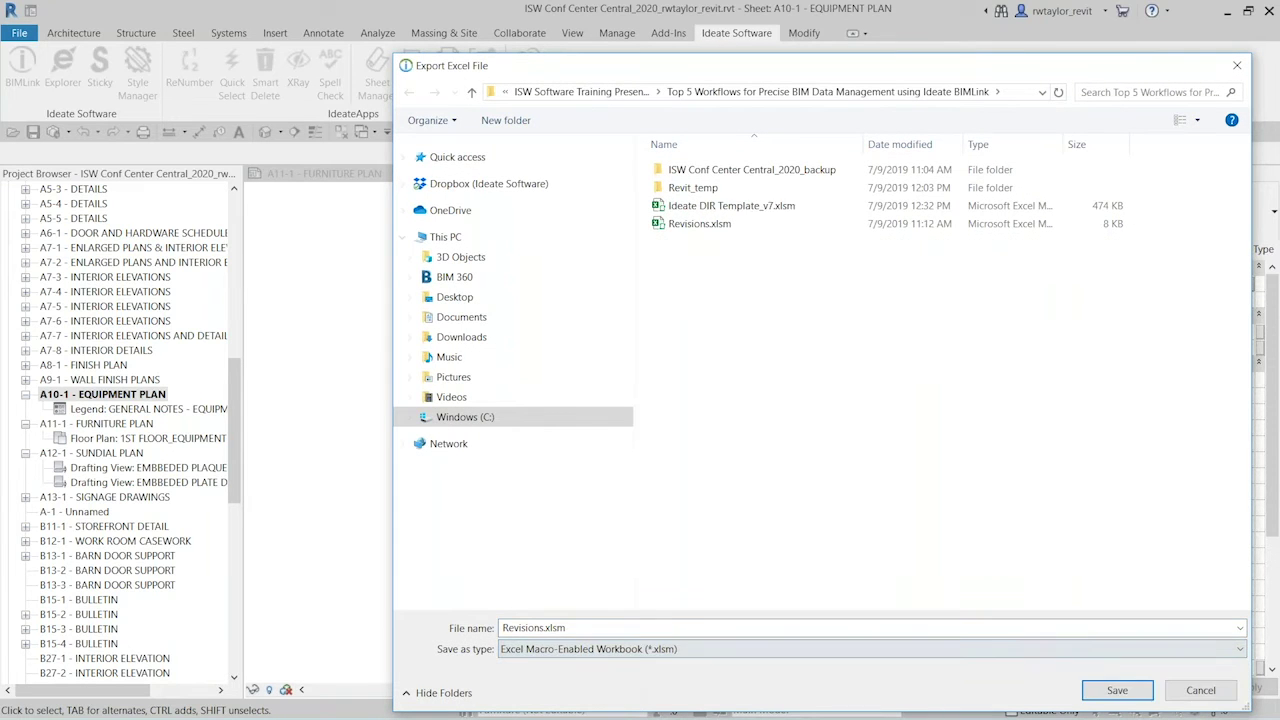
left_click(701, 206)
left_click(1110, 694)
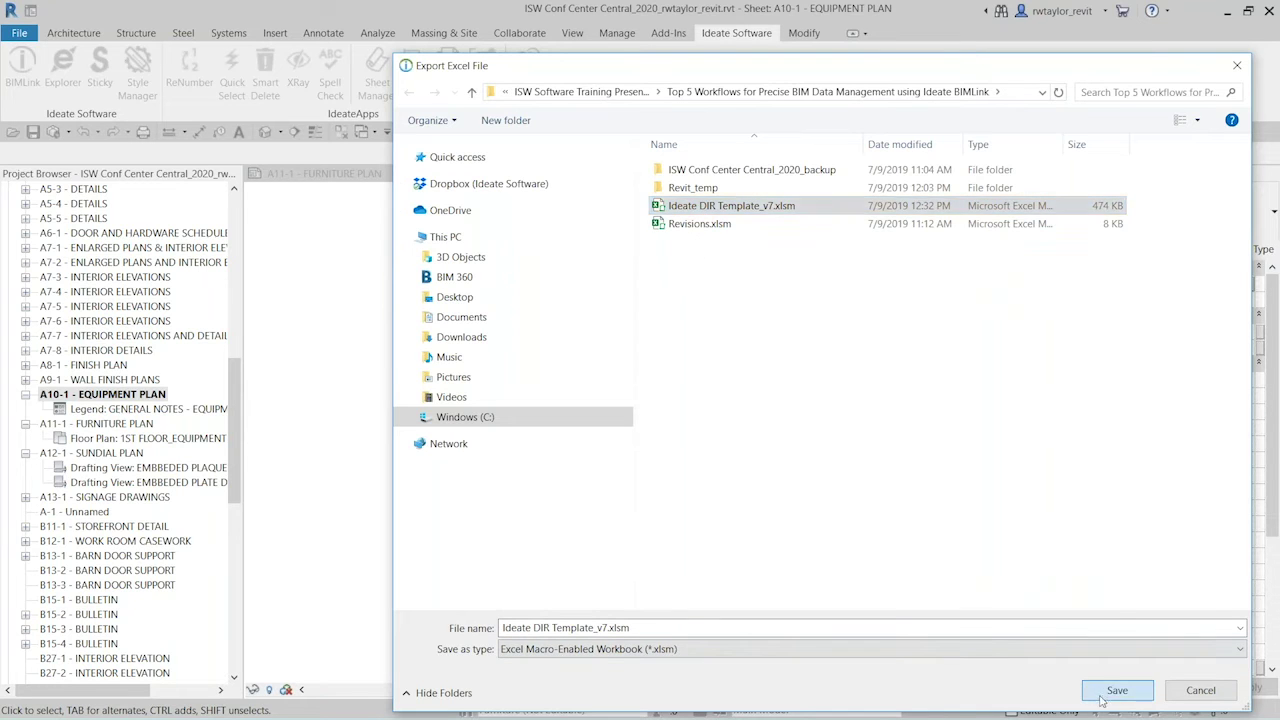
left_click(601, 360)
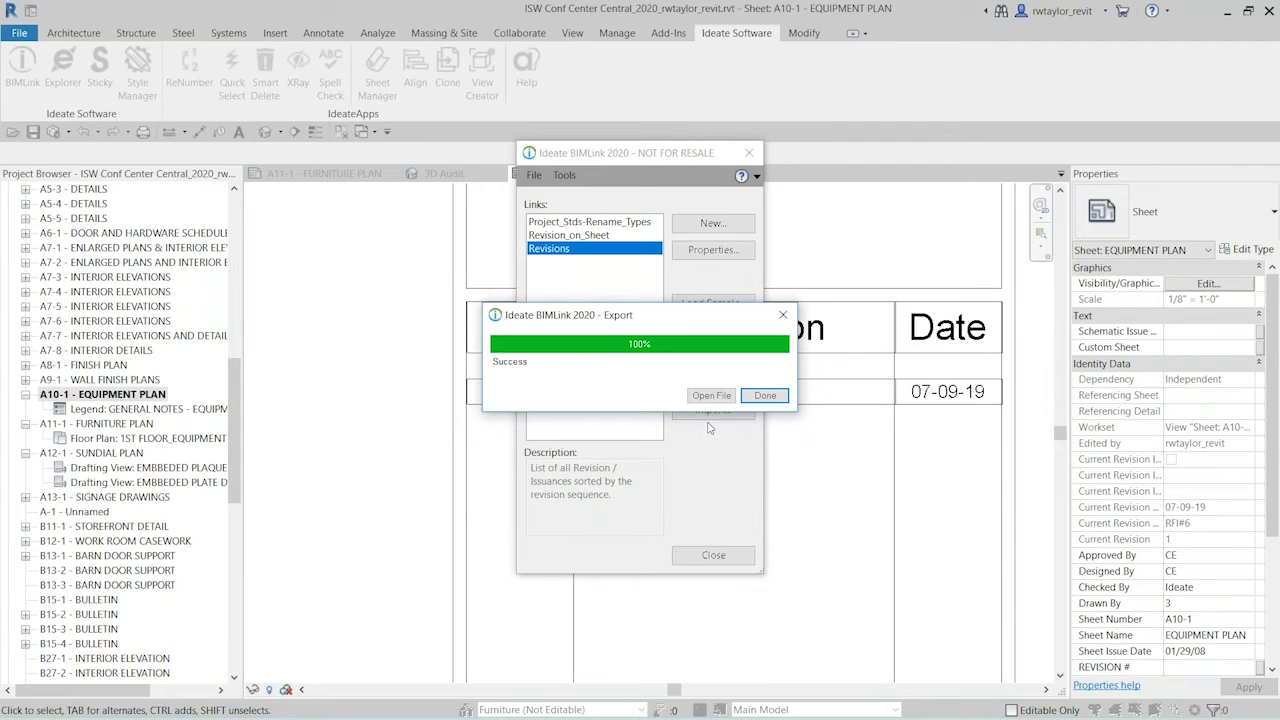
left_click(711, 395)
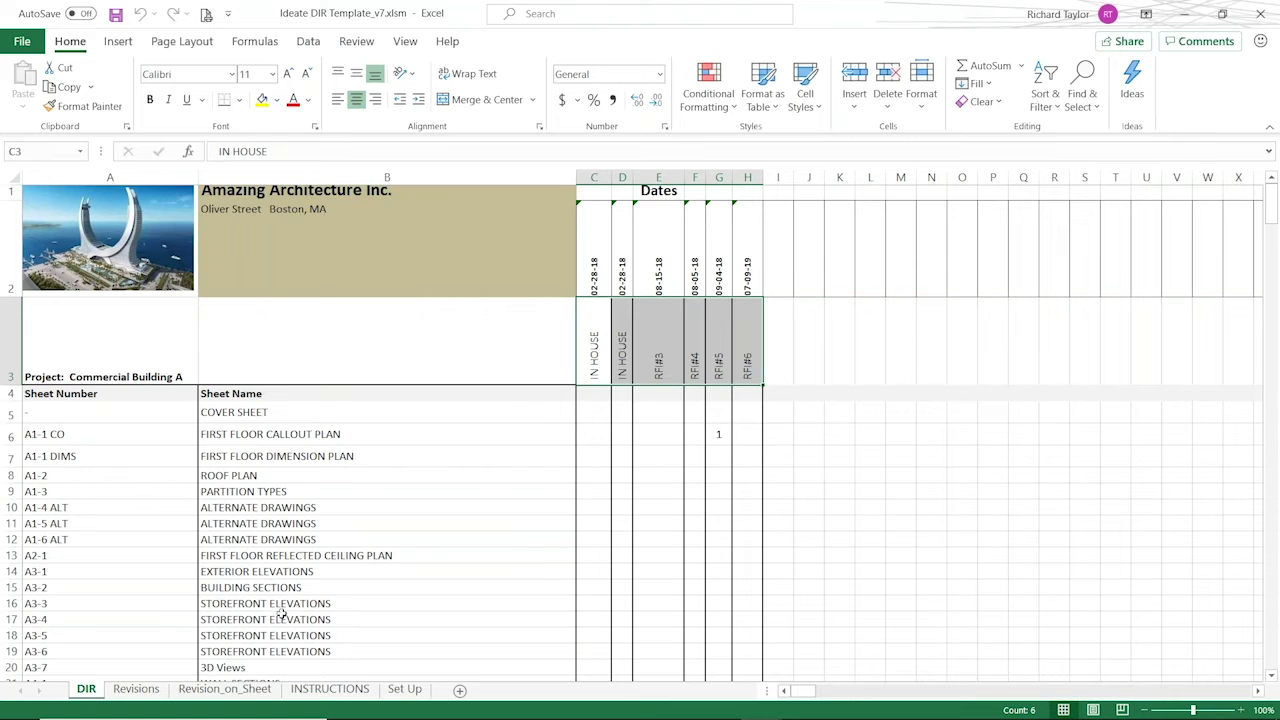
Examine the exported data in the Revisions and Revision_on_Sheet worksheets across all sequence columns, then return to the DIR worksheet.
left_click(136, 690)
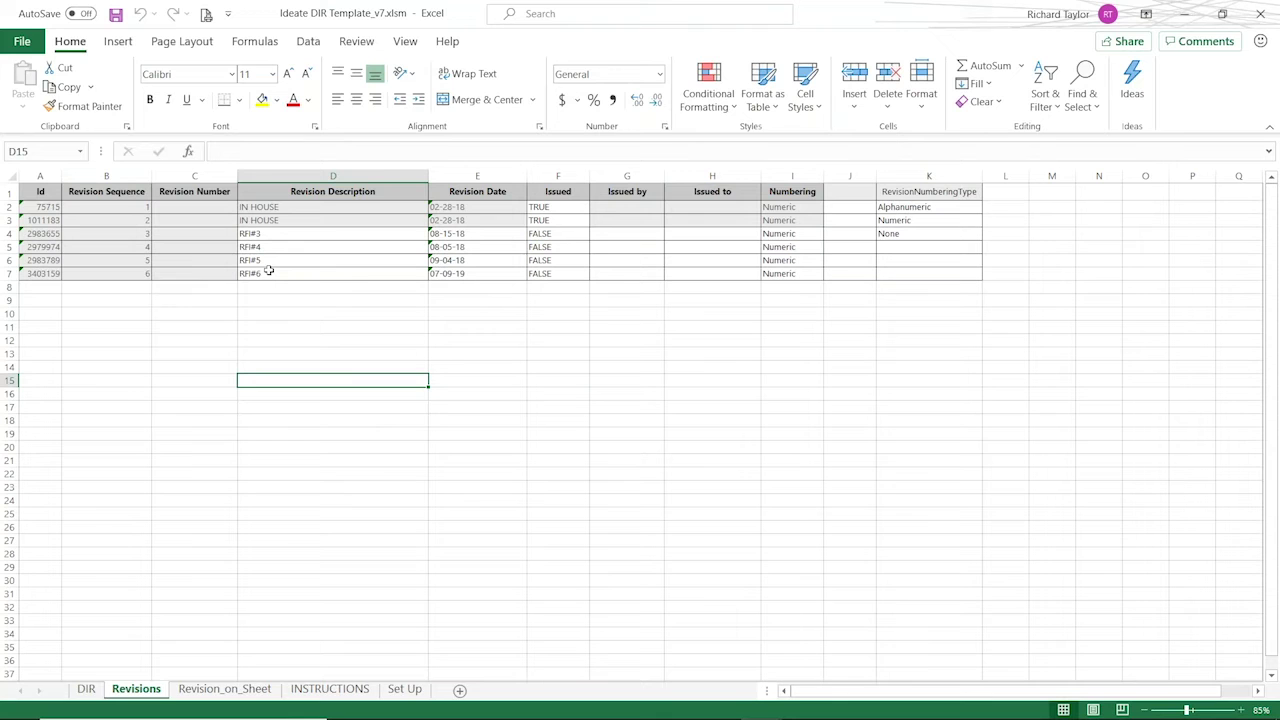
left_click(255, 692)
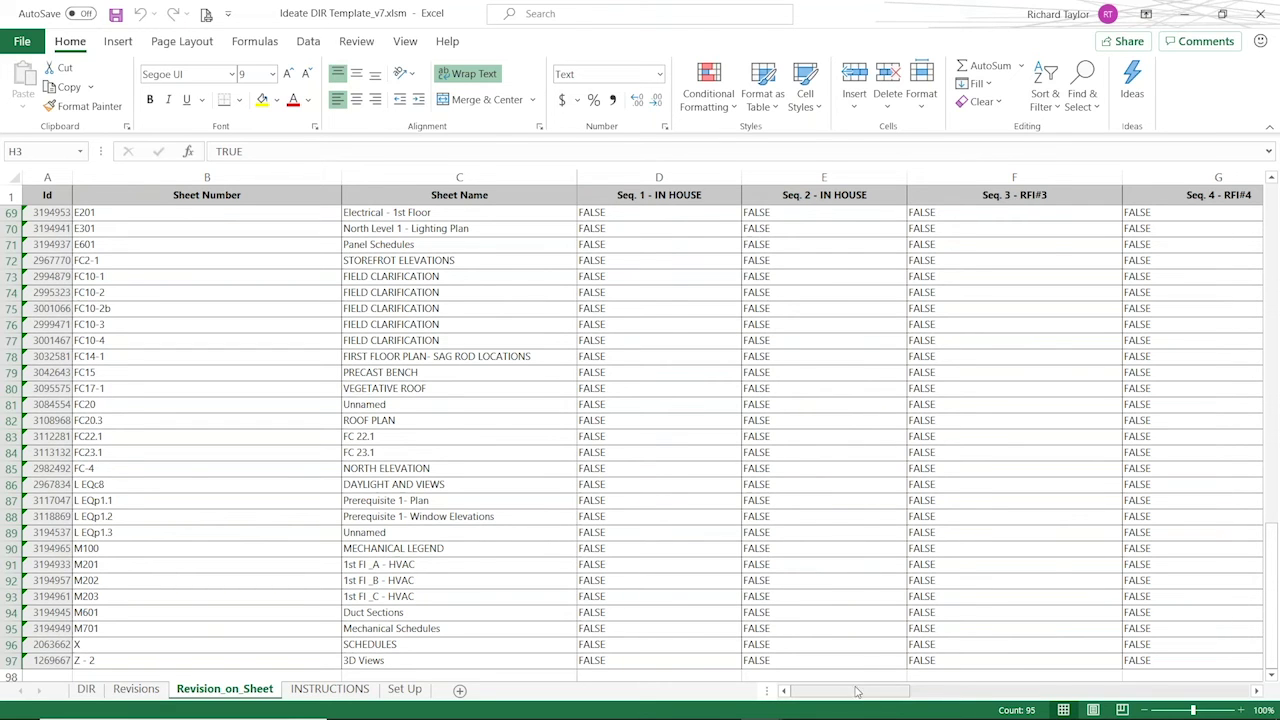
left_click_drag(858, 694, 928, 698)
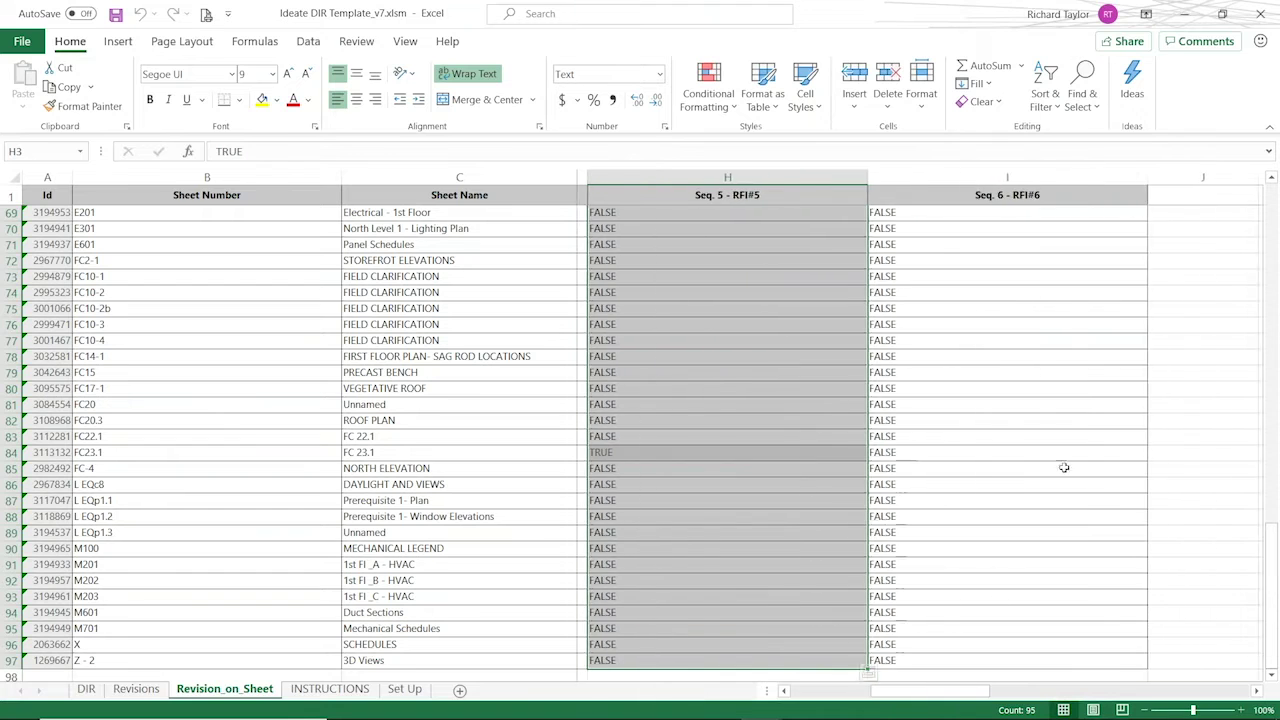
left_click(971, 470)
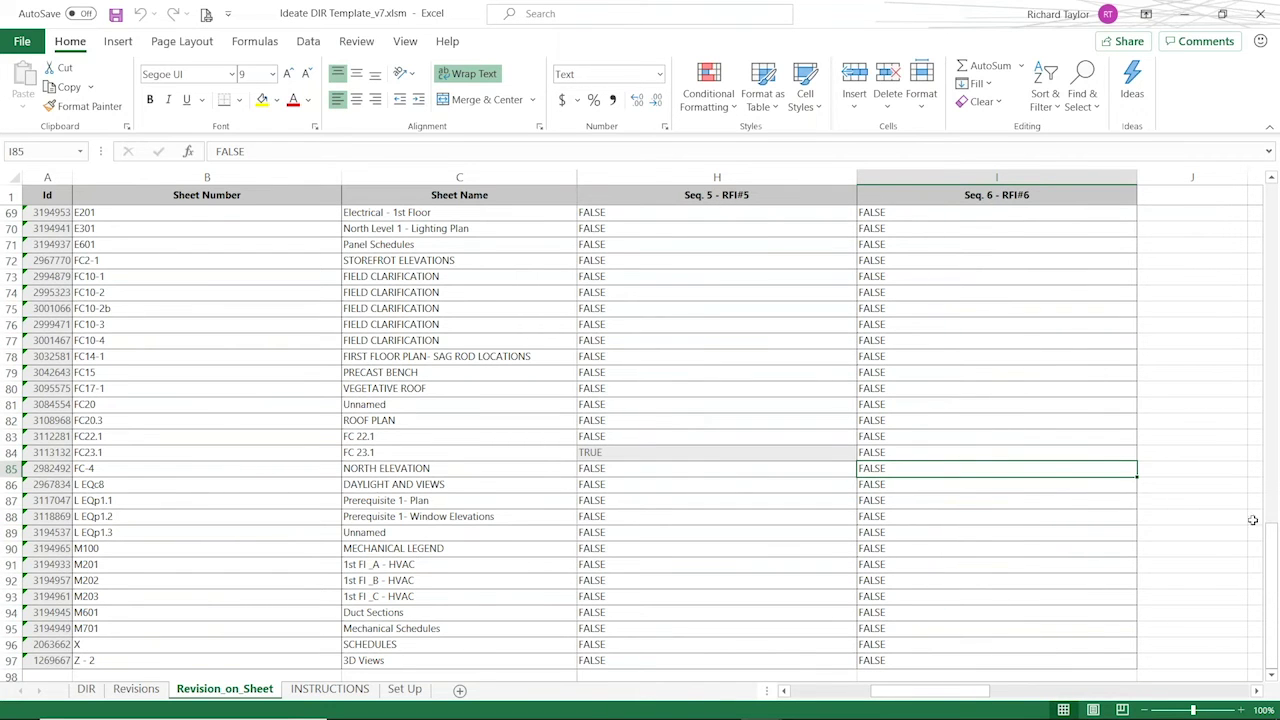
left_click_drag(1271, 596, 1271, 375)
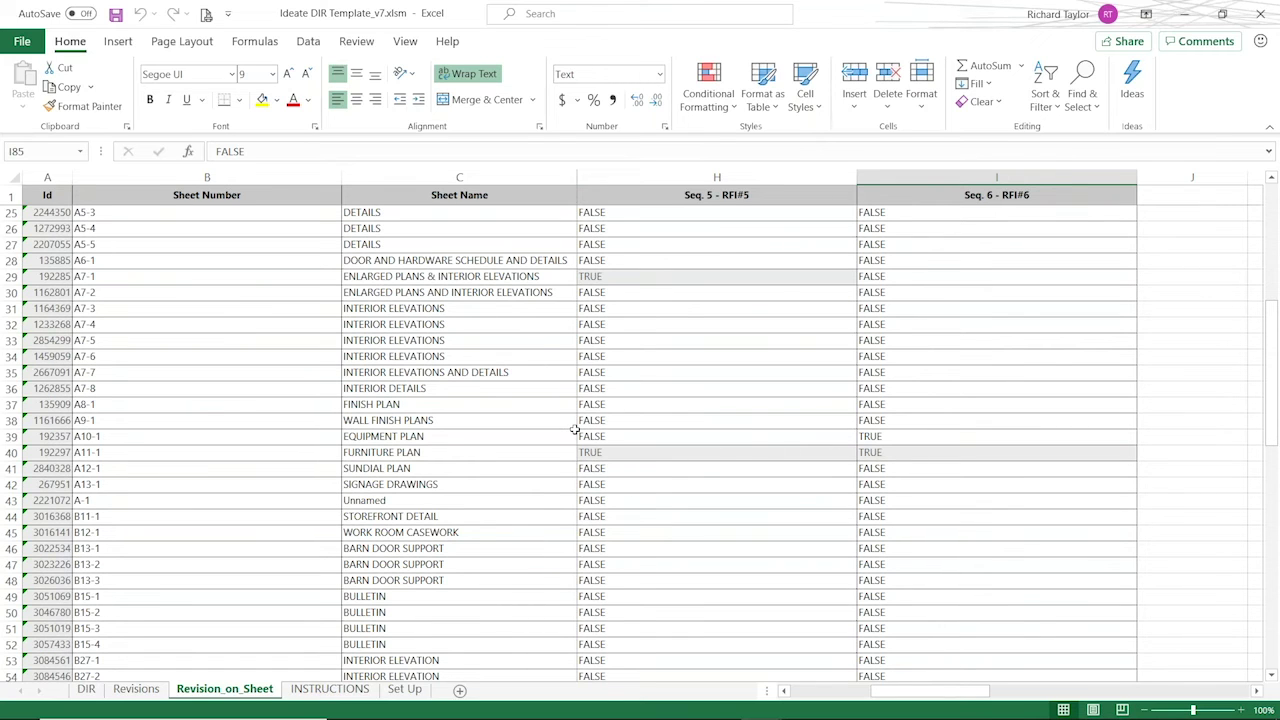
left_click_drag(880, 693, 840, 697)
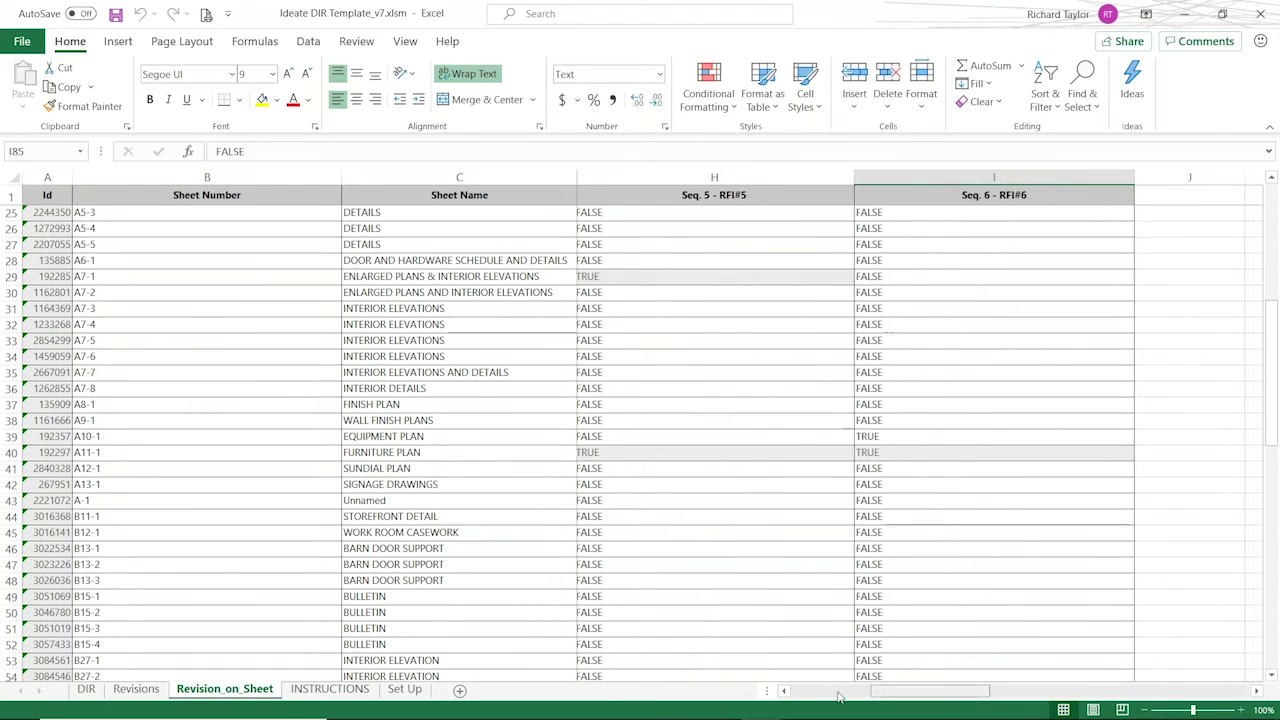
left_click(840, 693)
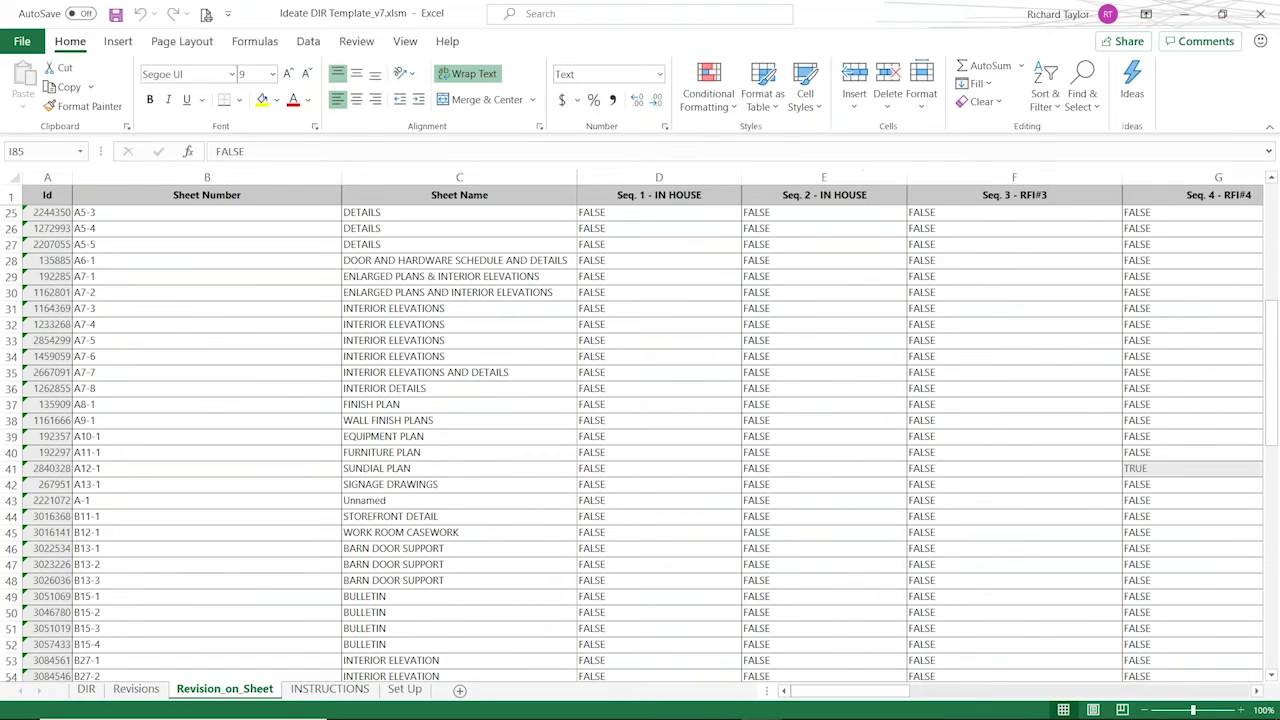
left_click(95, 692)
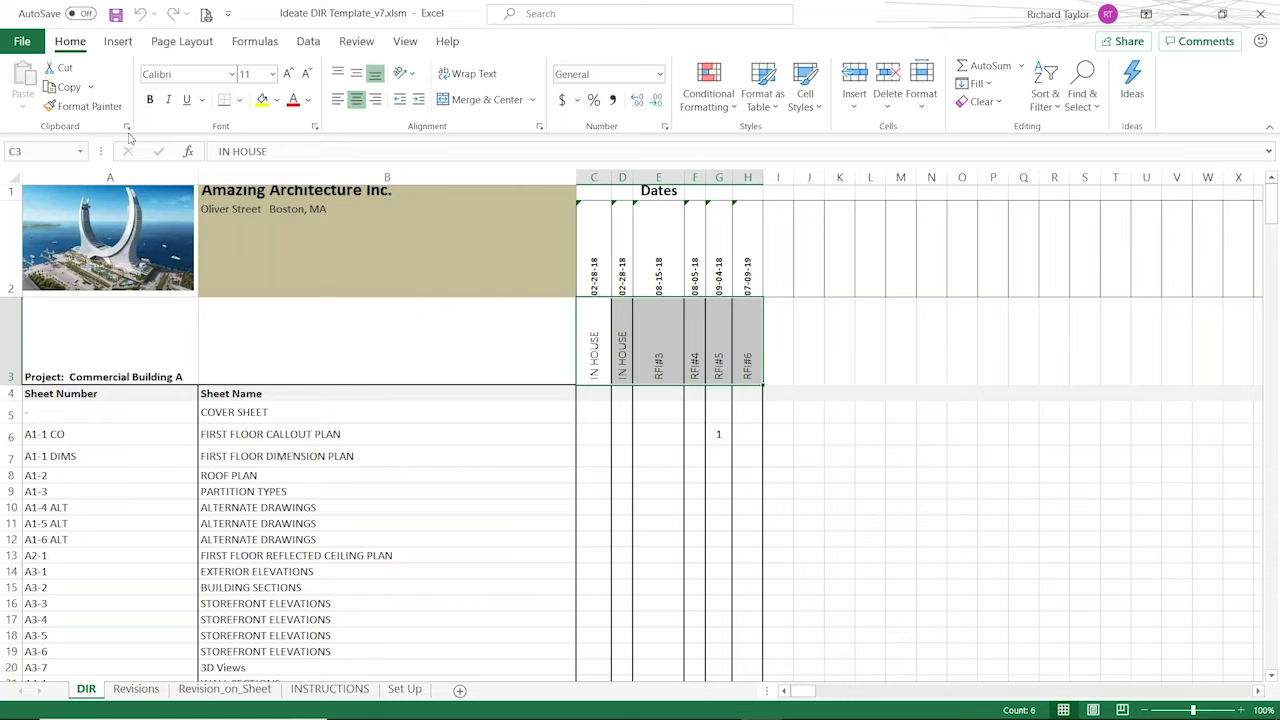
Refresh all data in the workbook so the DIR report picks up the exported revision data.
left_click(309, 43)
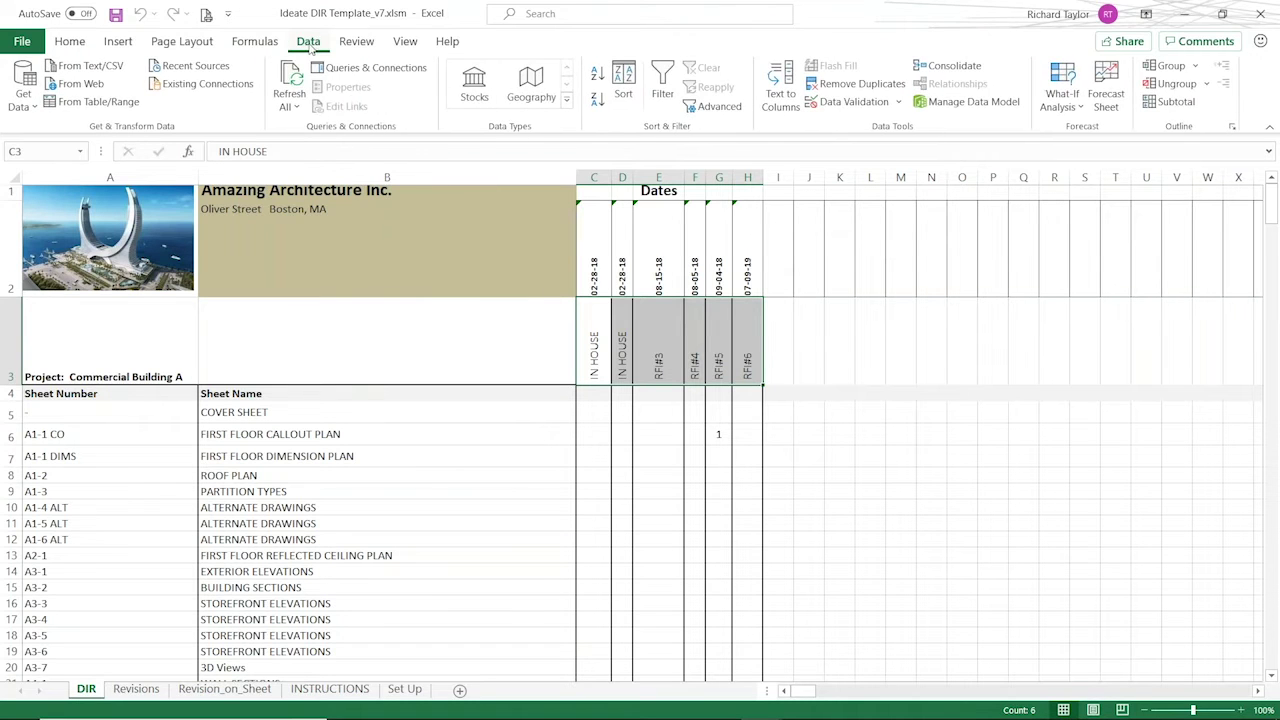
left_click(289, 106)
left_click(323, 126)
key("ctrl+v")
Examine the revision marks in the DIR worksheet's date columns, especially those for sheet A11-1 FURNITURE PLAN.
left_click(1271, 676)
left_click(1271, 676)
left_click(1271, 676)
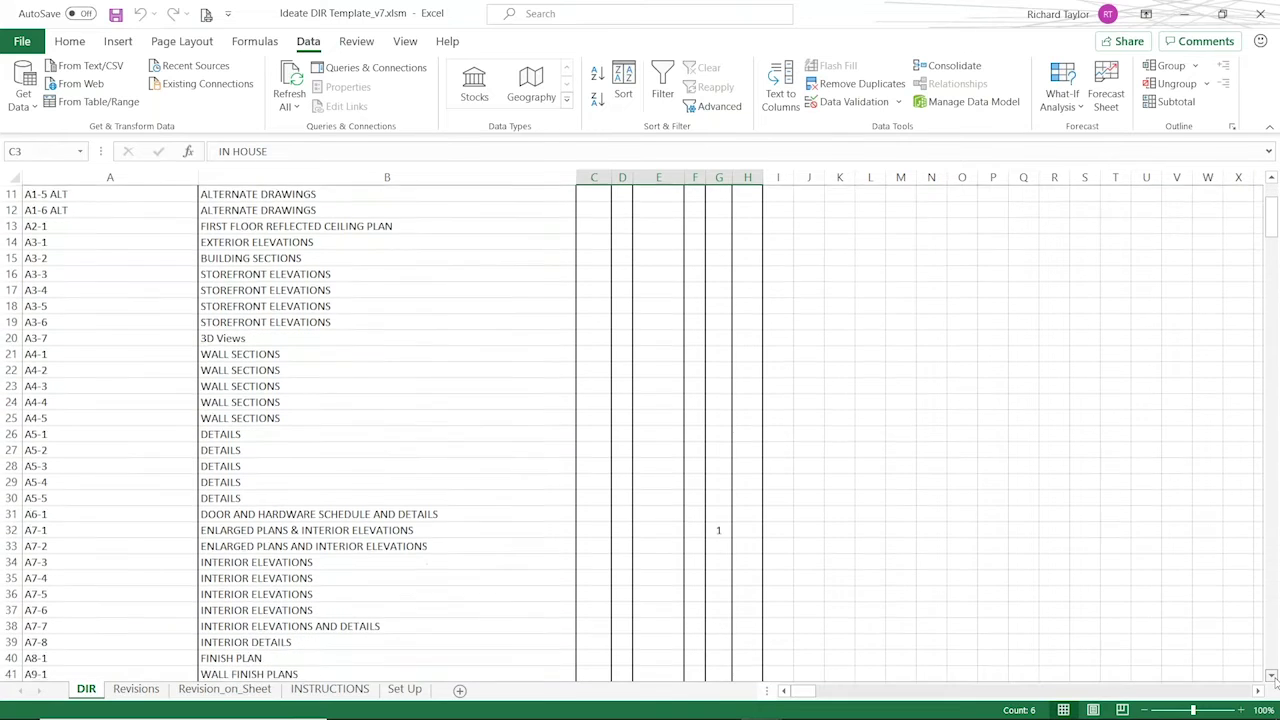
left_click(1271, 676)
left_click(1271, 676)
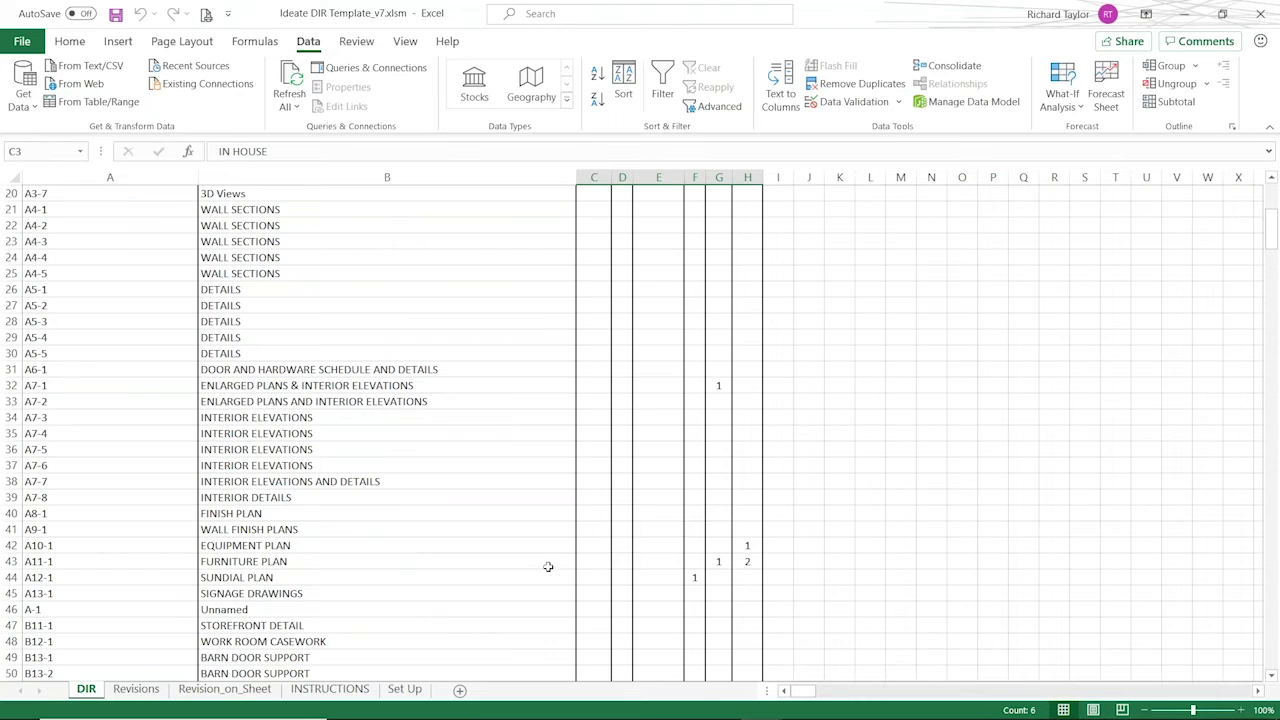
left_click(419, 559)
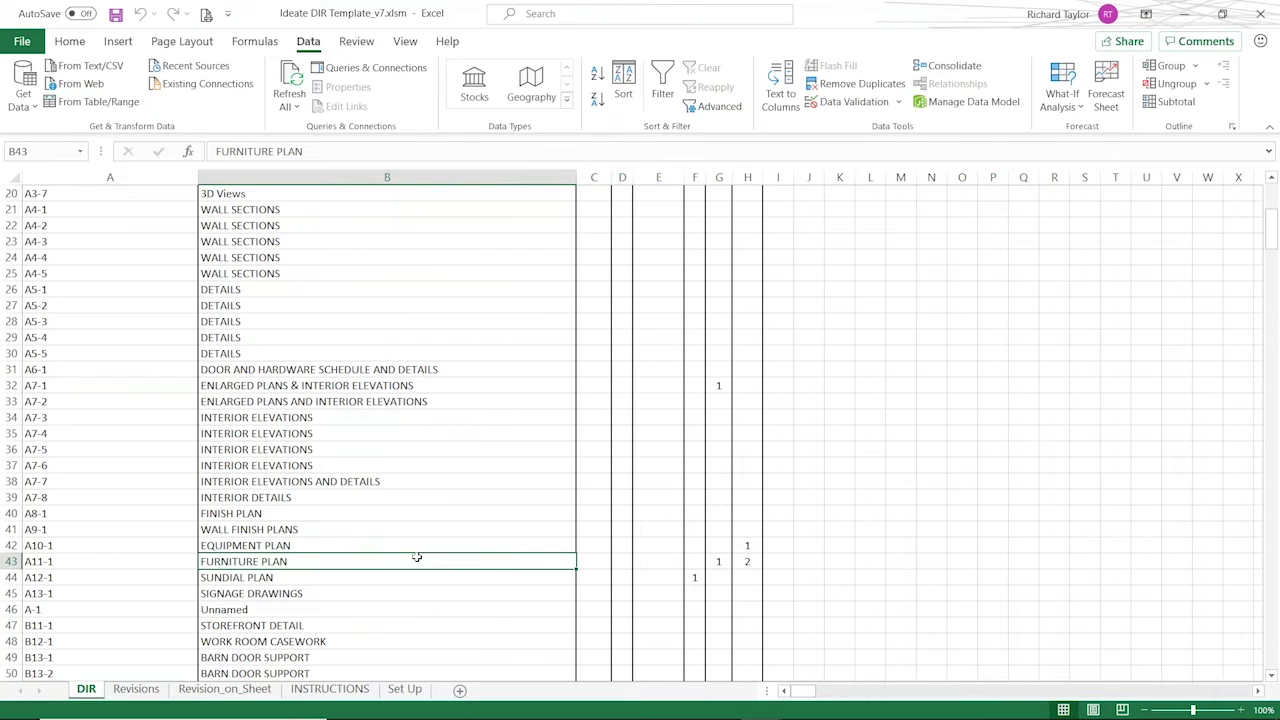
left_click(718, 561)
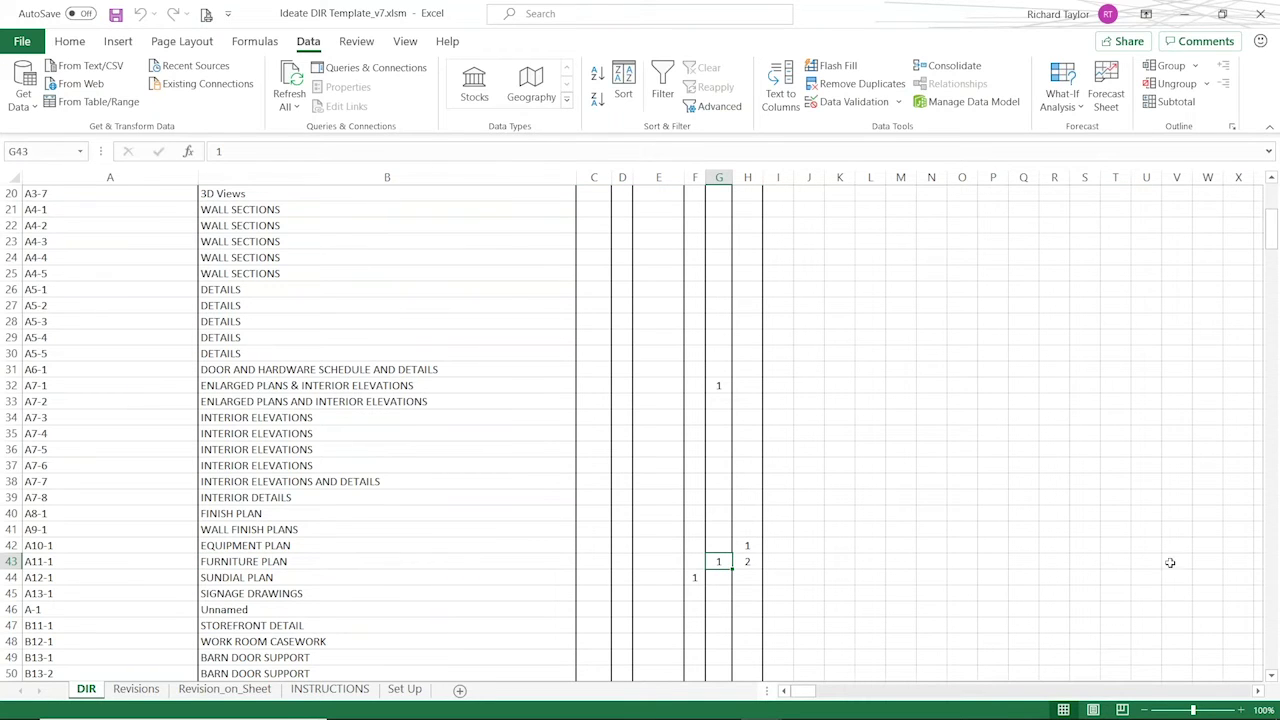
left_click(738, 561)
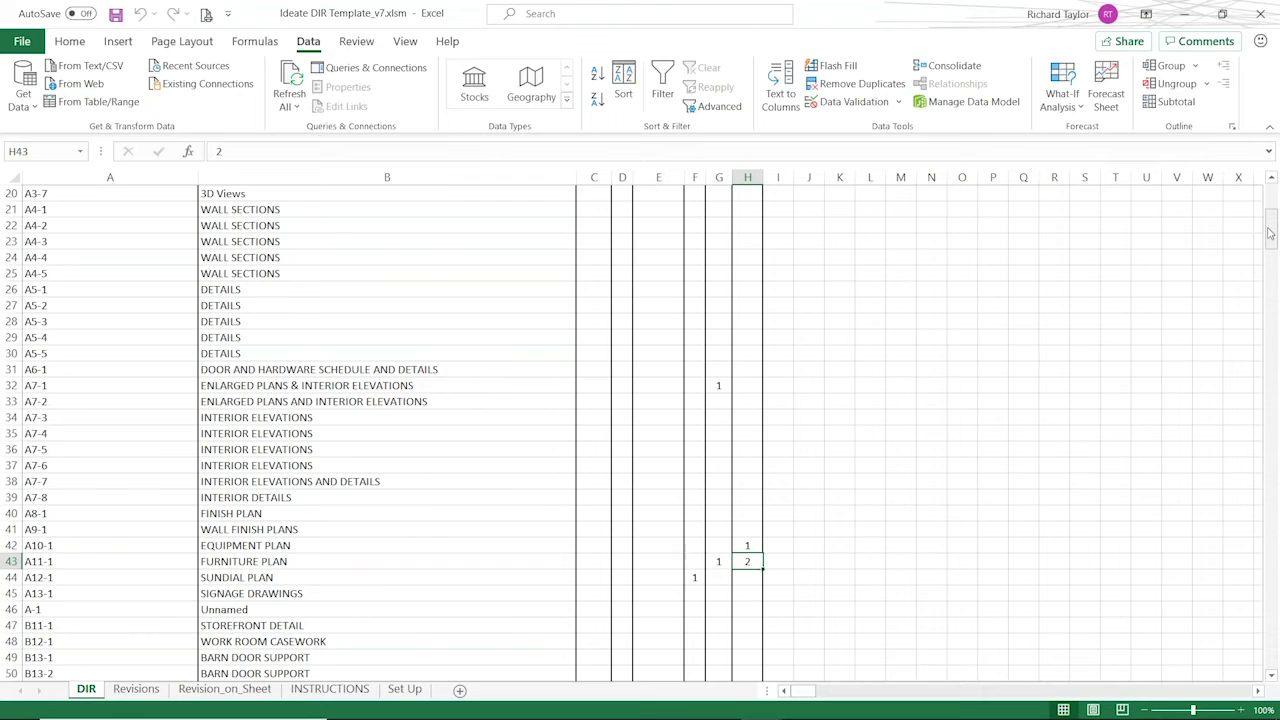
left_click_drag(1271, 230, 1273, 190)
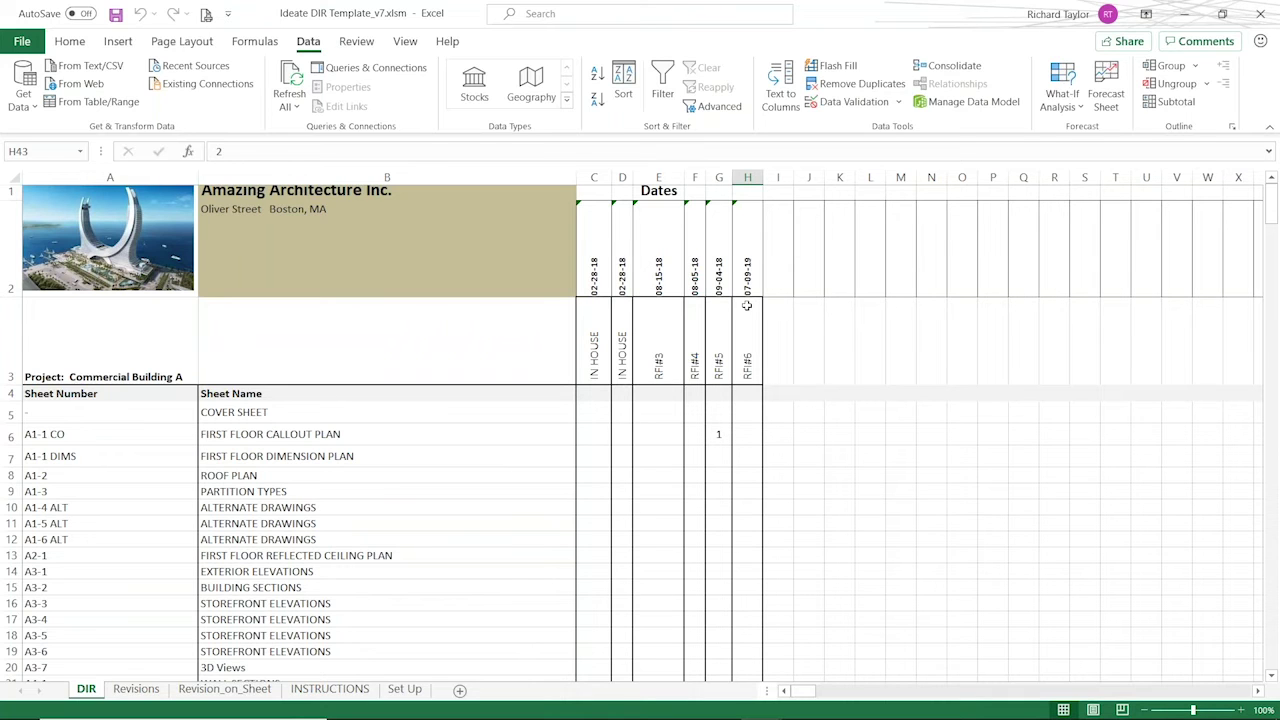
Switch from the Excel workbook to the running PowerPoint slide show.
key("alt+Tab")
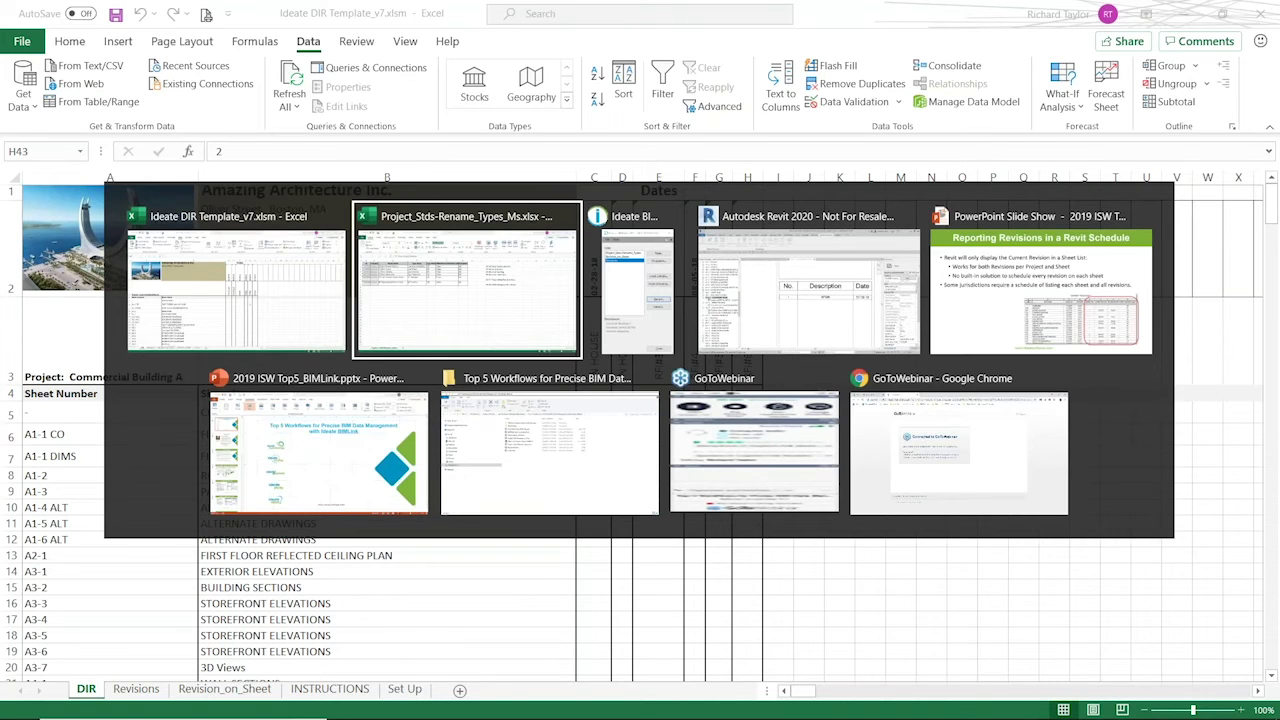
key("alt+Tab")
key("alt+Tab")
key("alt+Tab")
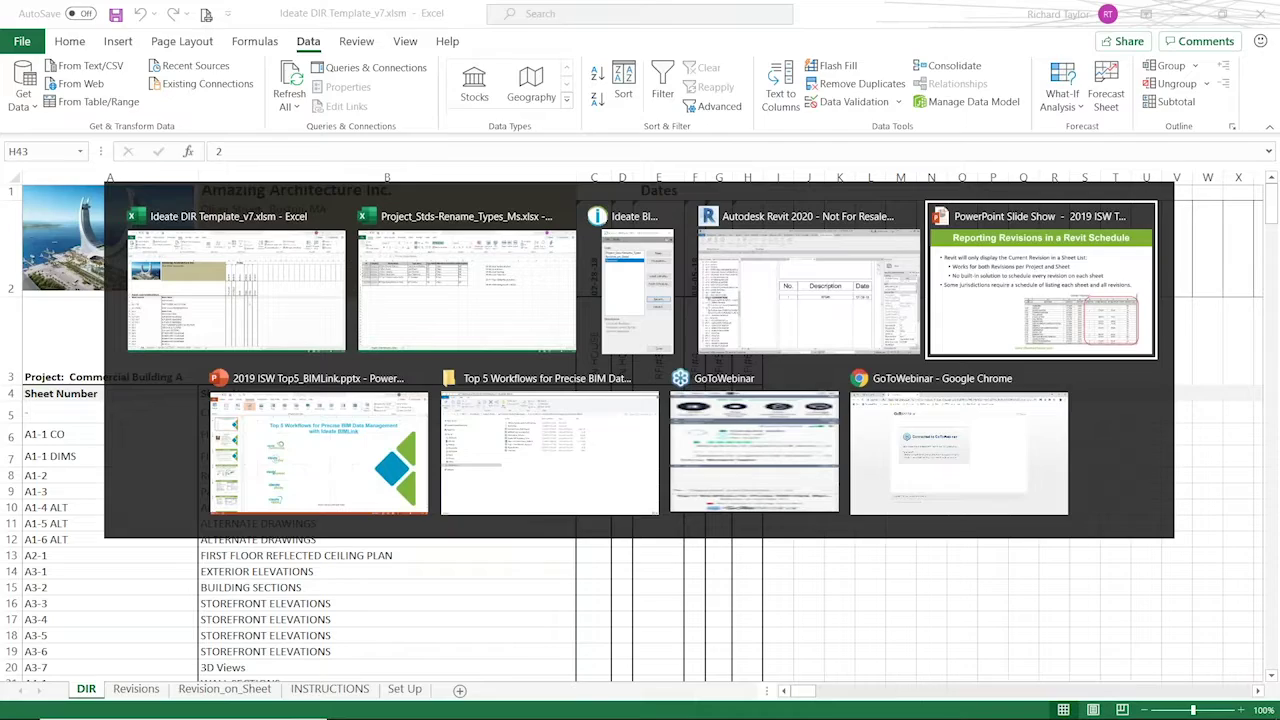
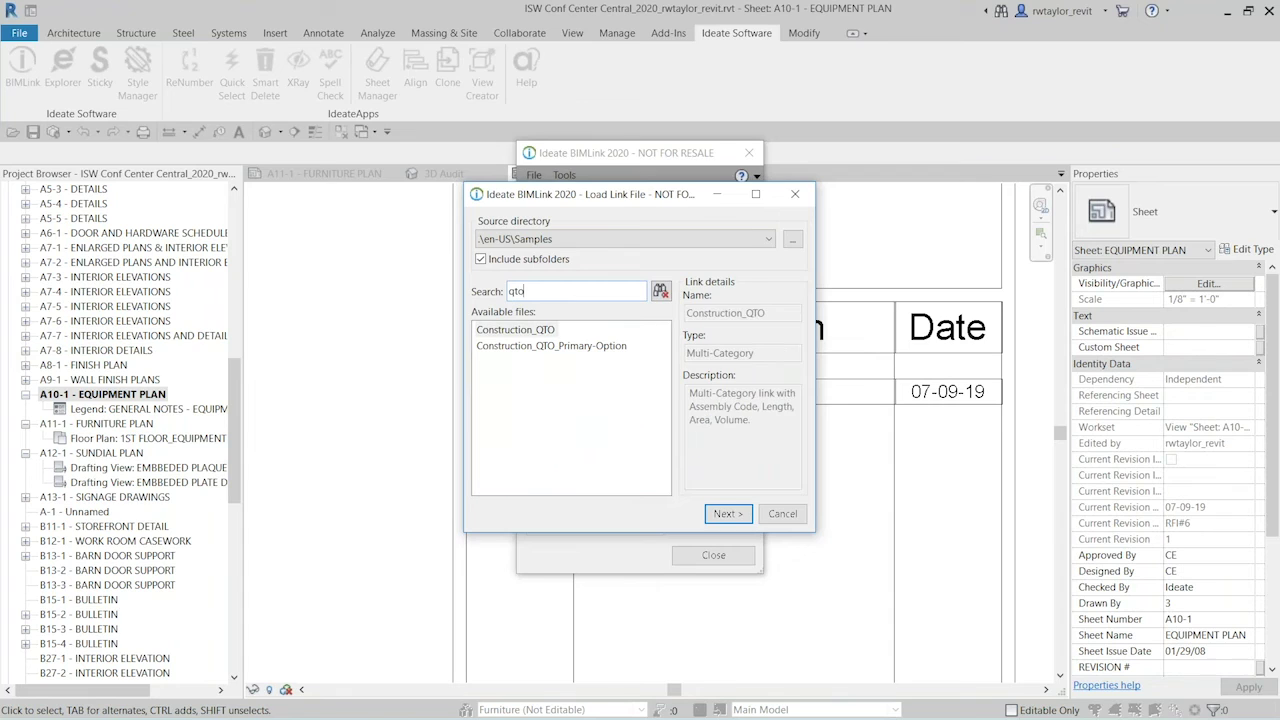
Load the Construction_QTO sample link, list its unchecked categories too, and exclude every category.
left_click(535, 339)
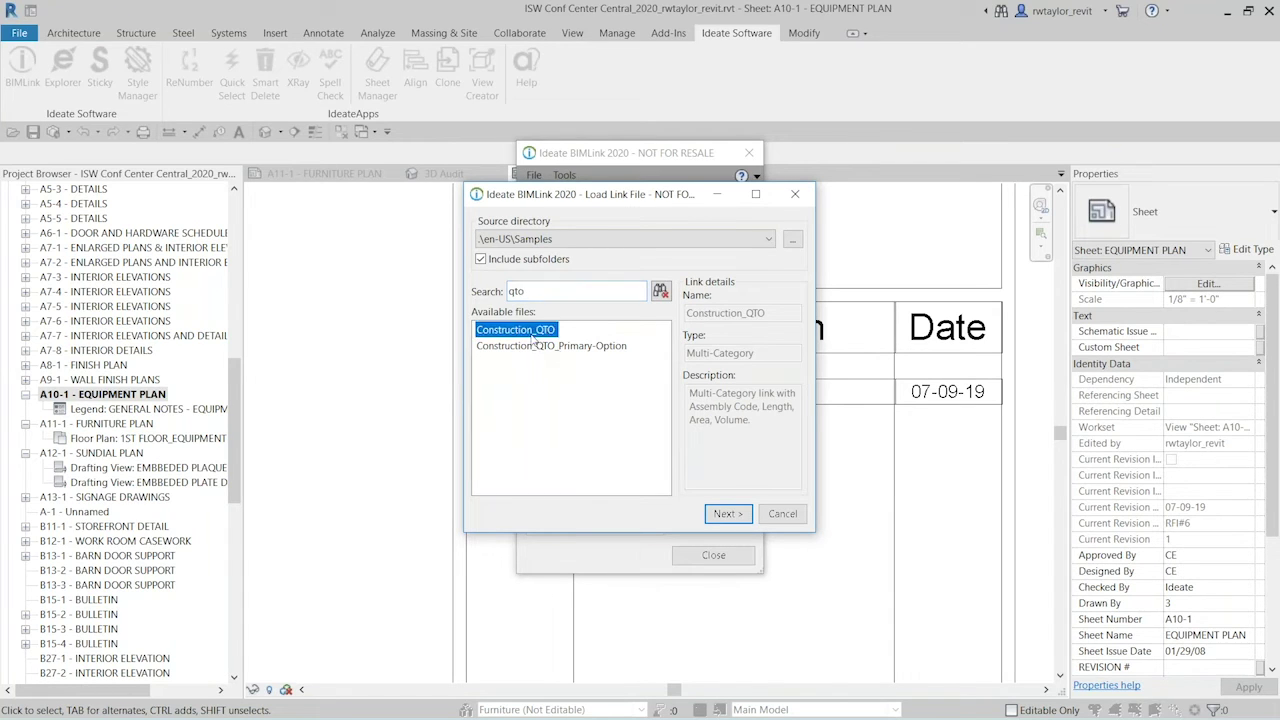
left_click(724, 513)
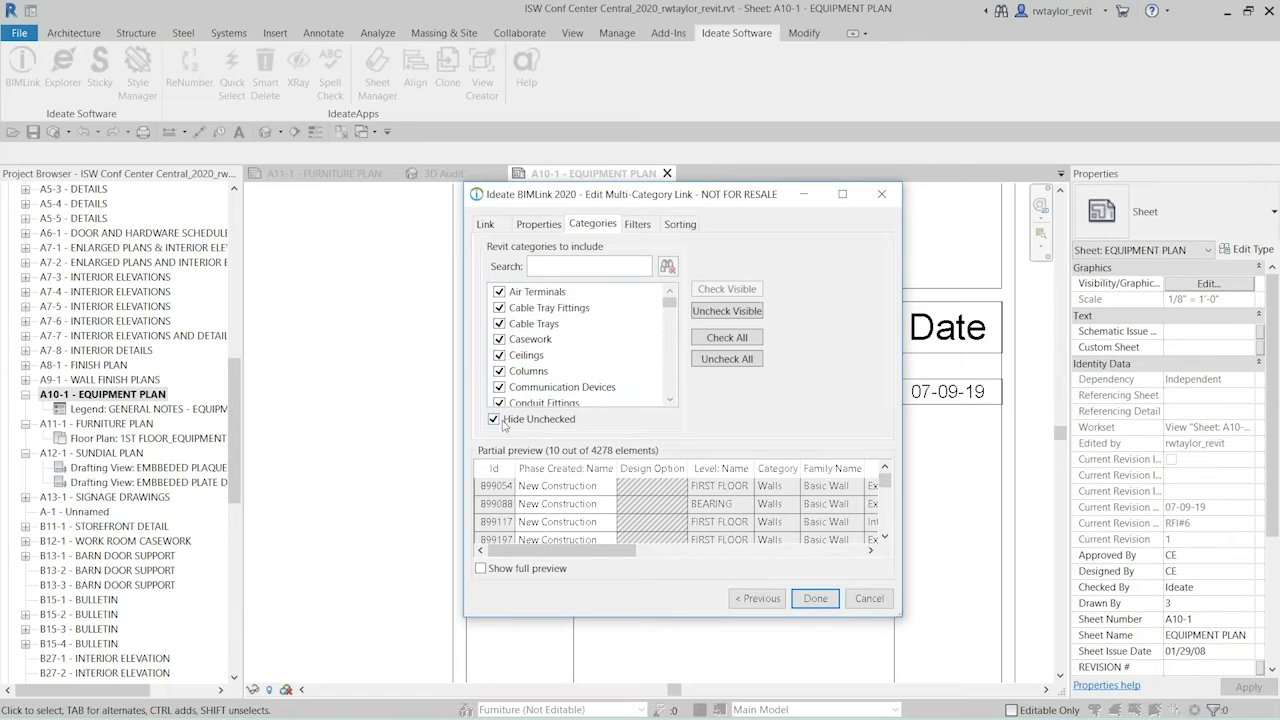
left_click(494, 420)
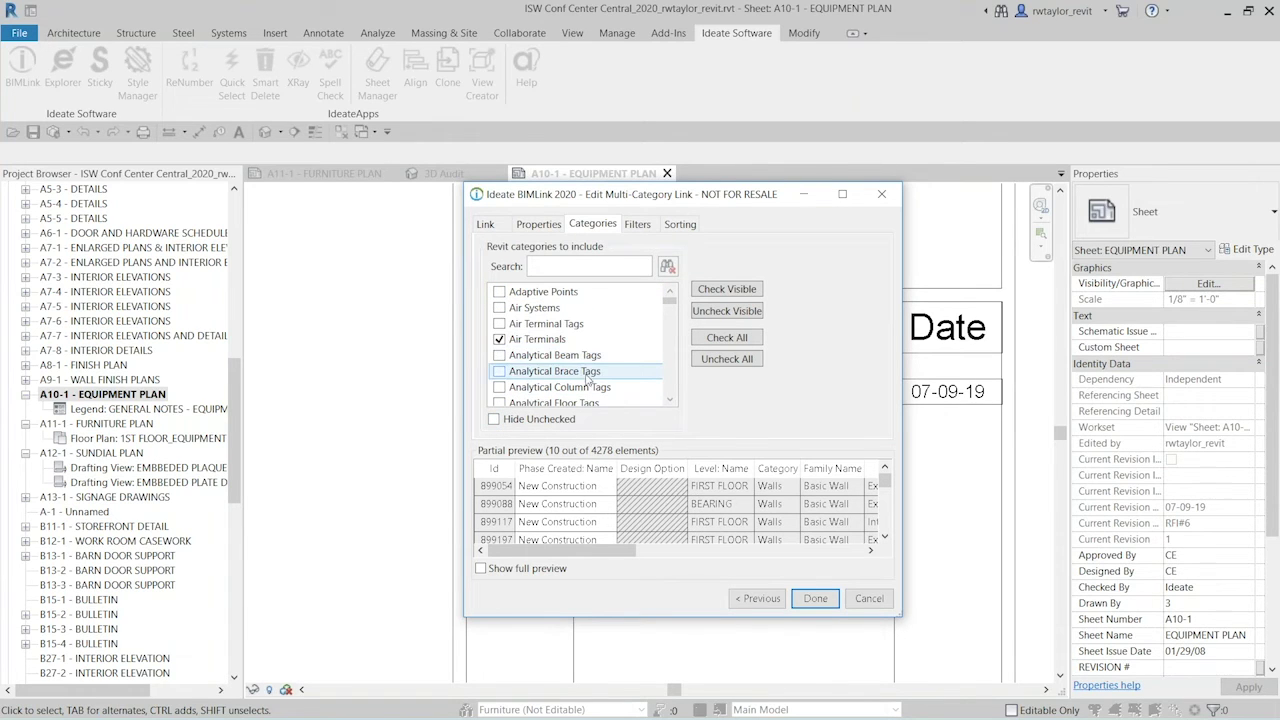
left_click(704, 362)
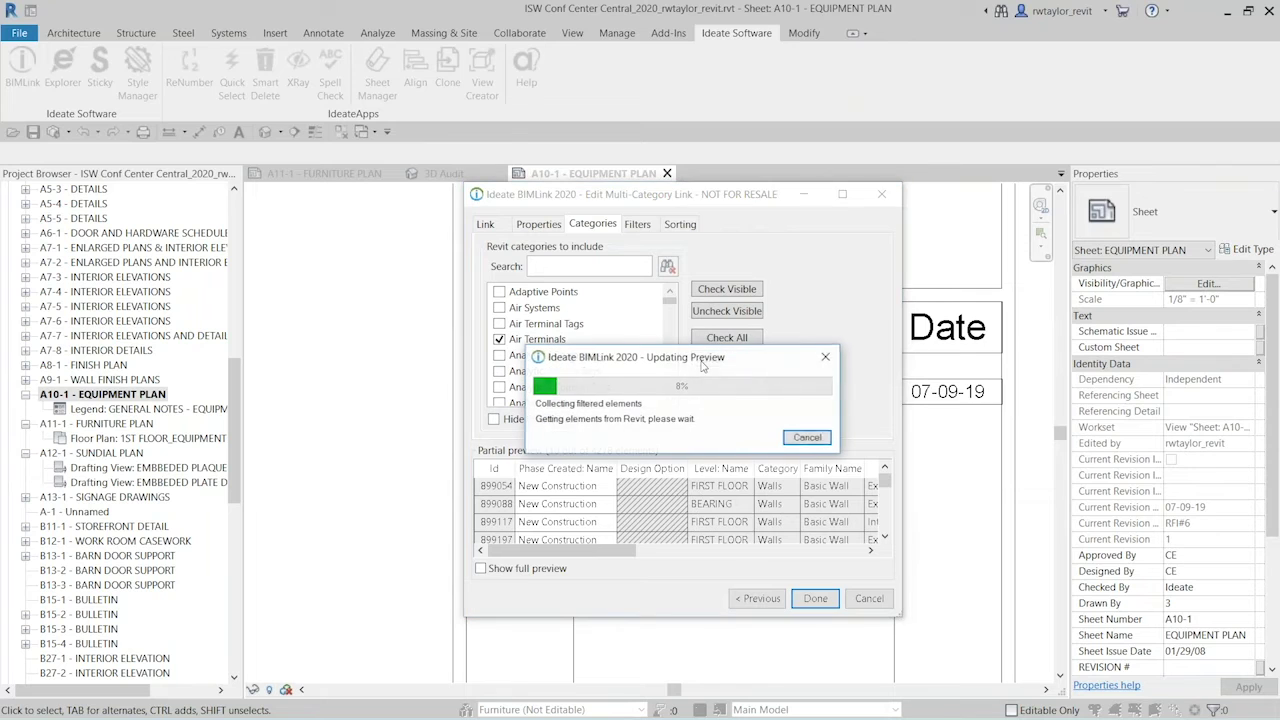
Find and include the Walls, Doors and Windows categories in the multi-category link.
left_click(560, 266)
type("wall")
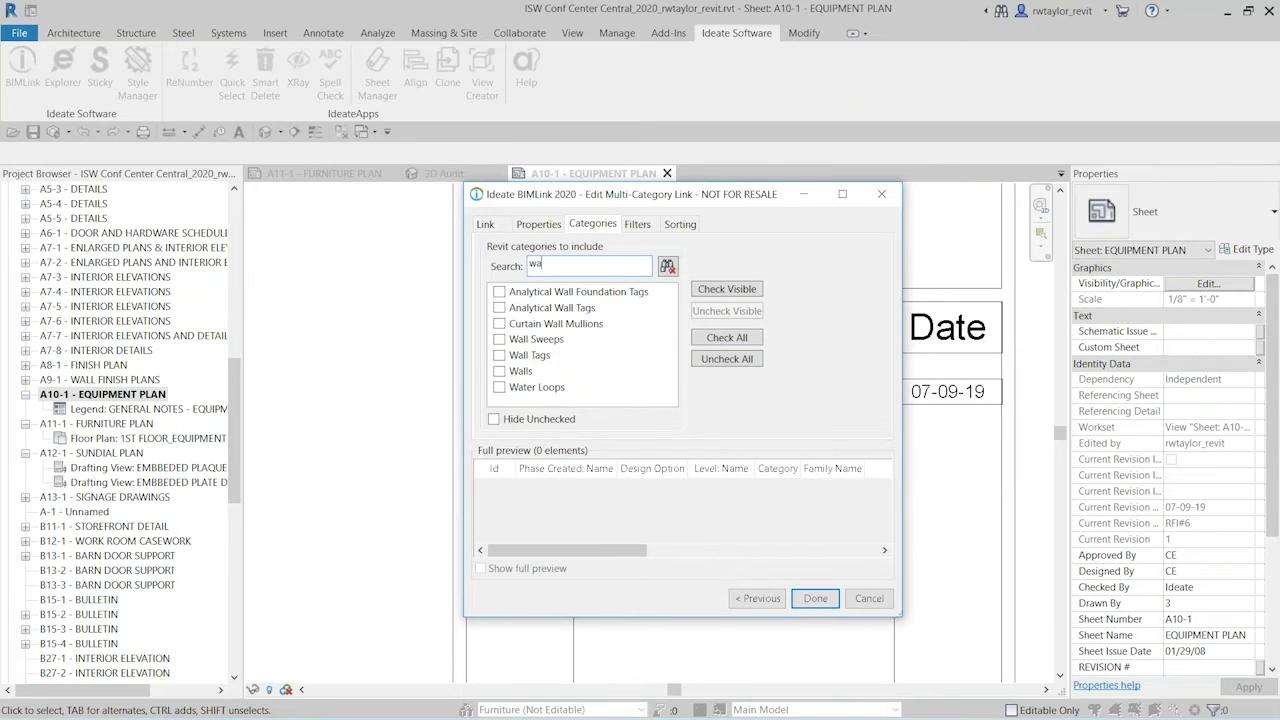
left_click(499, 371)
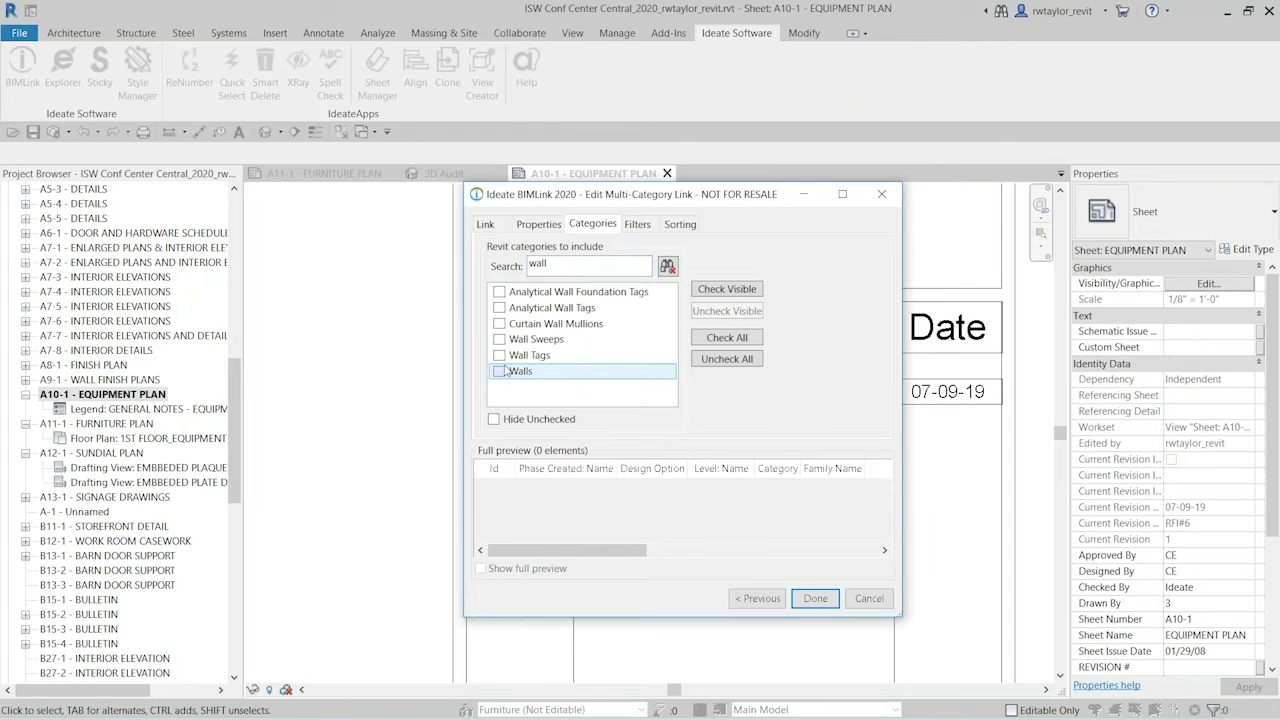
left_click_drag(545, 264, 511, 256)
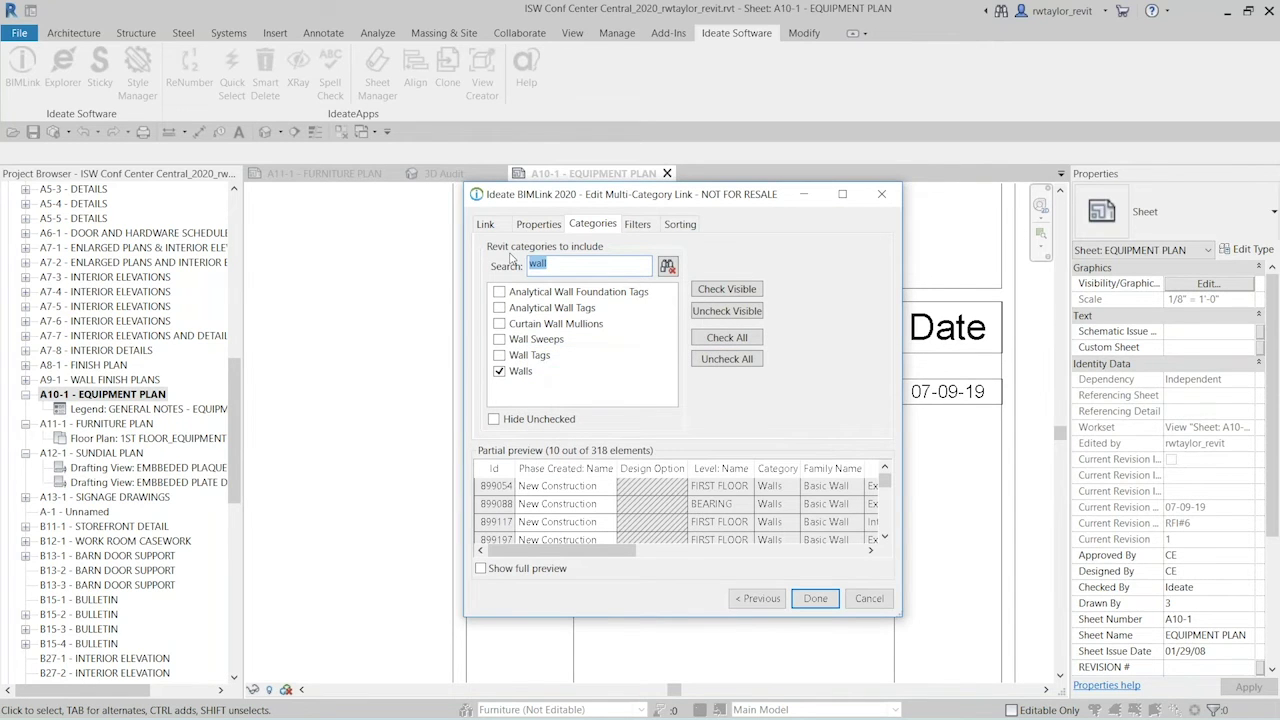
type("door")
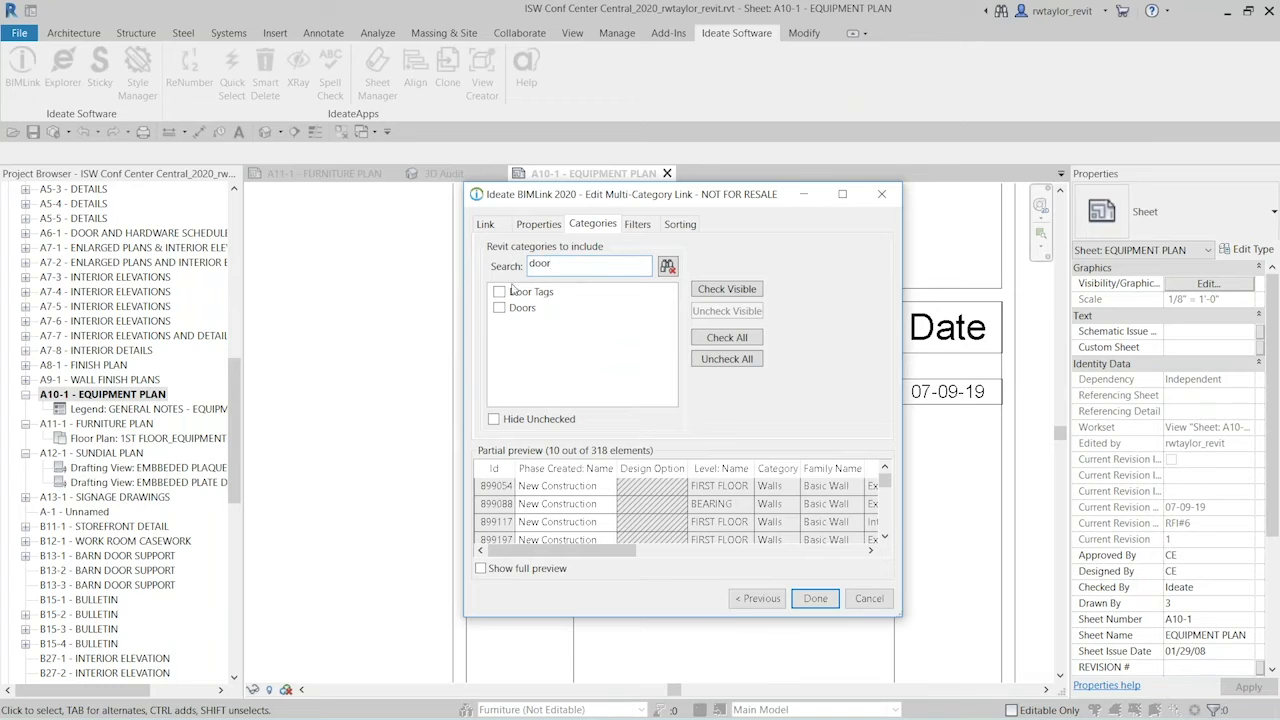
left_click(499, 307)
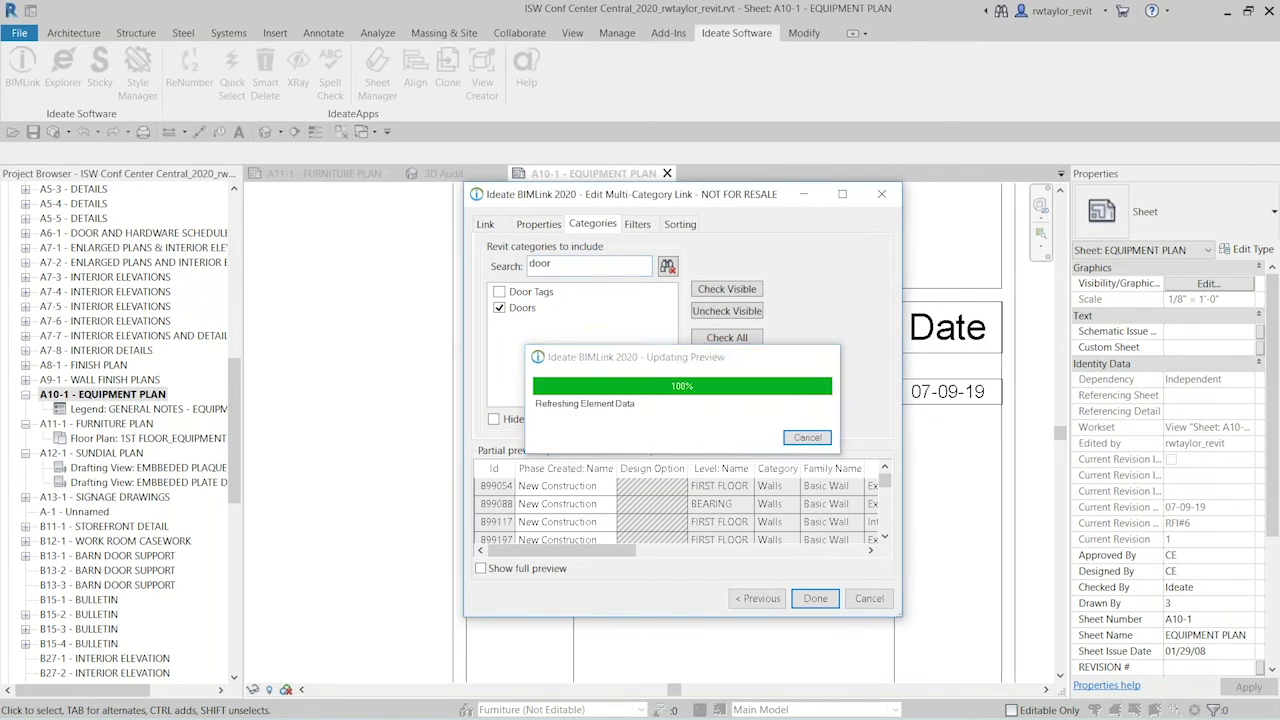
left_click_drag(548, 264, 488, 249)
type("windo")
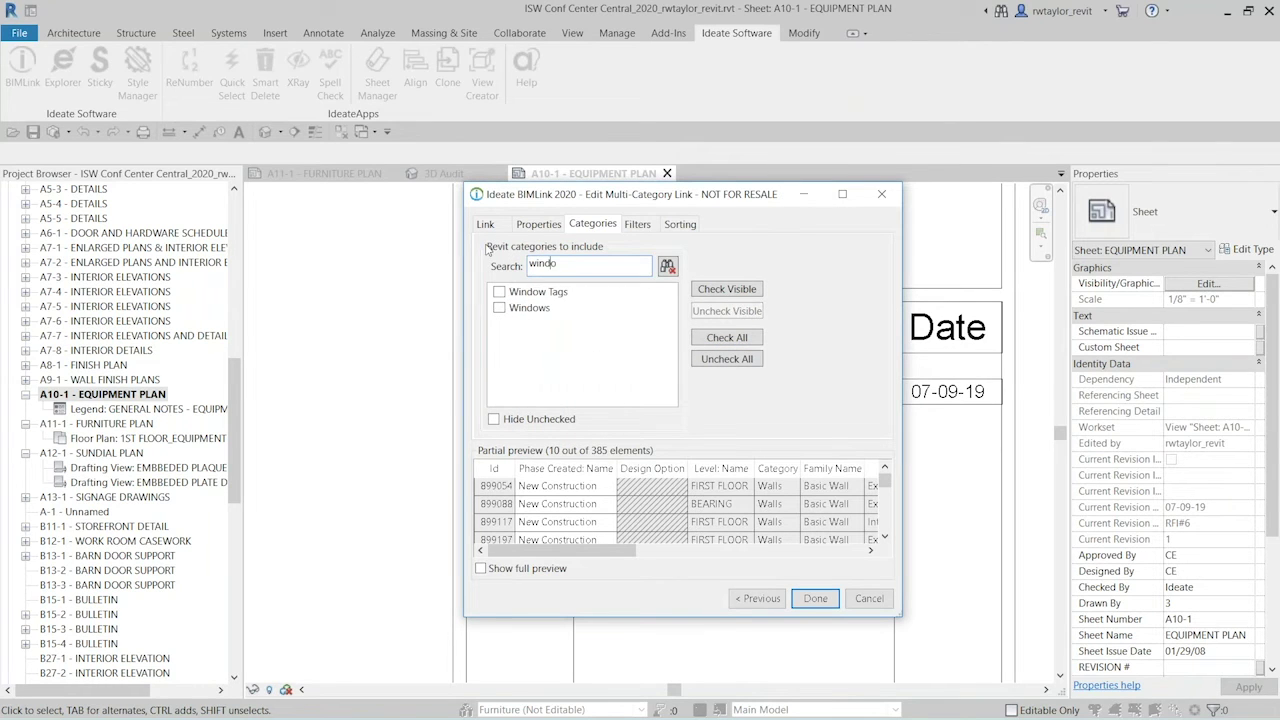
left_click(499, 307)
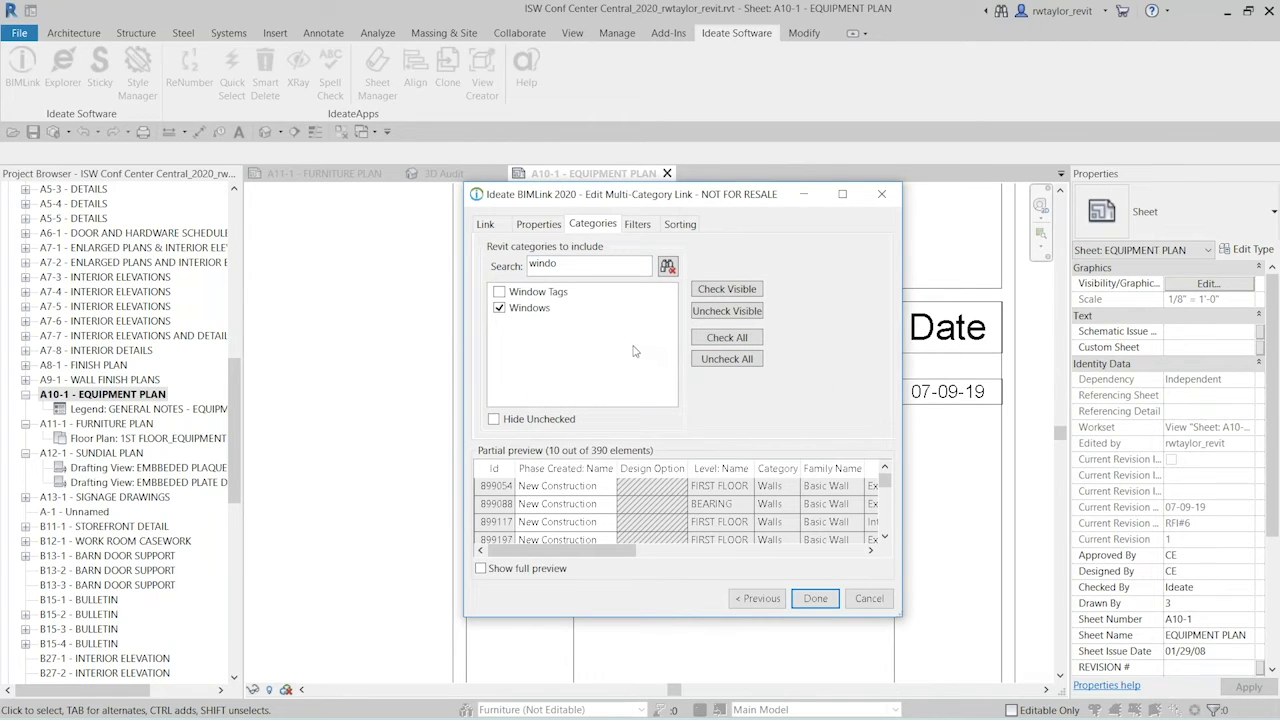
Hide the unchecked categories and exclude the Windows category found by the current search.
left_click(493, 420)
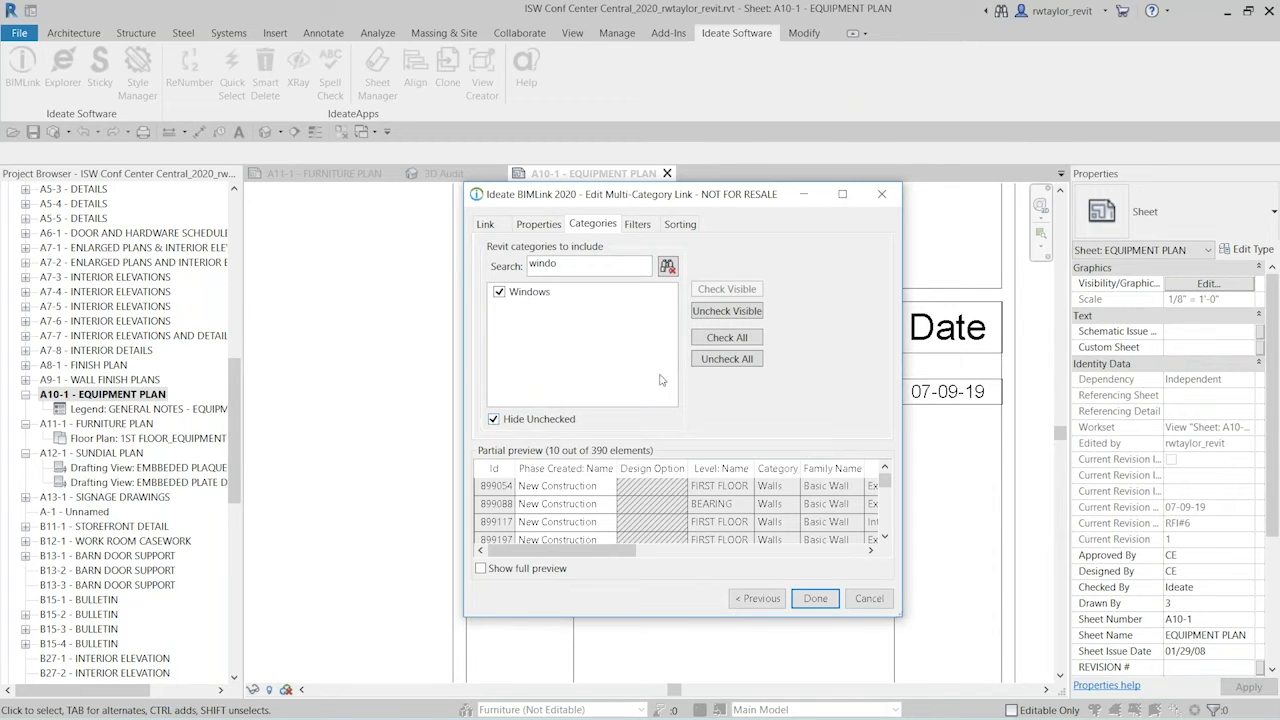
left_click(727, 312)
left_click_drag(639, 205, 530, 191)
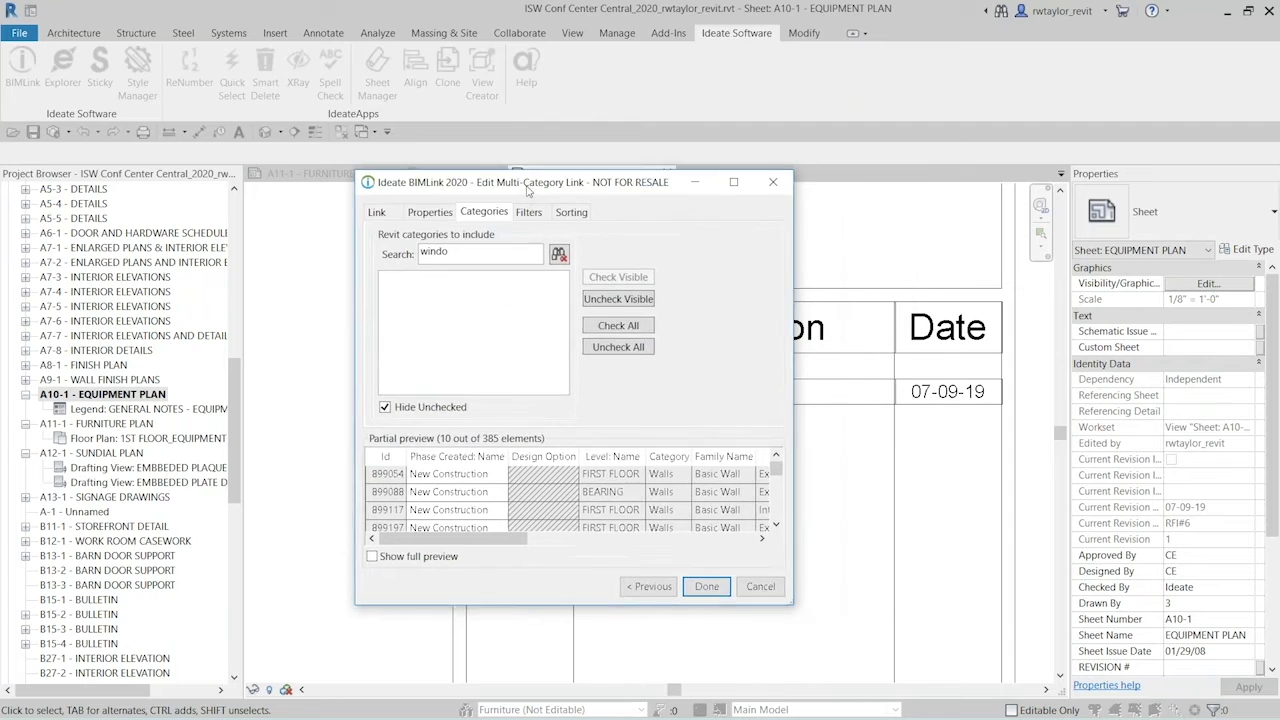
Include all Revit categories in the link, exclude Window Tags, and search the list for walls.
left_click(619, 333)
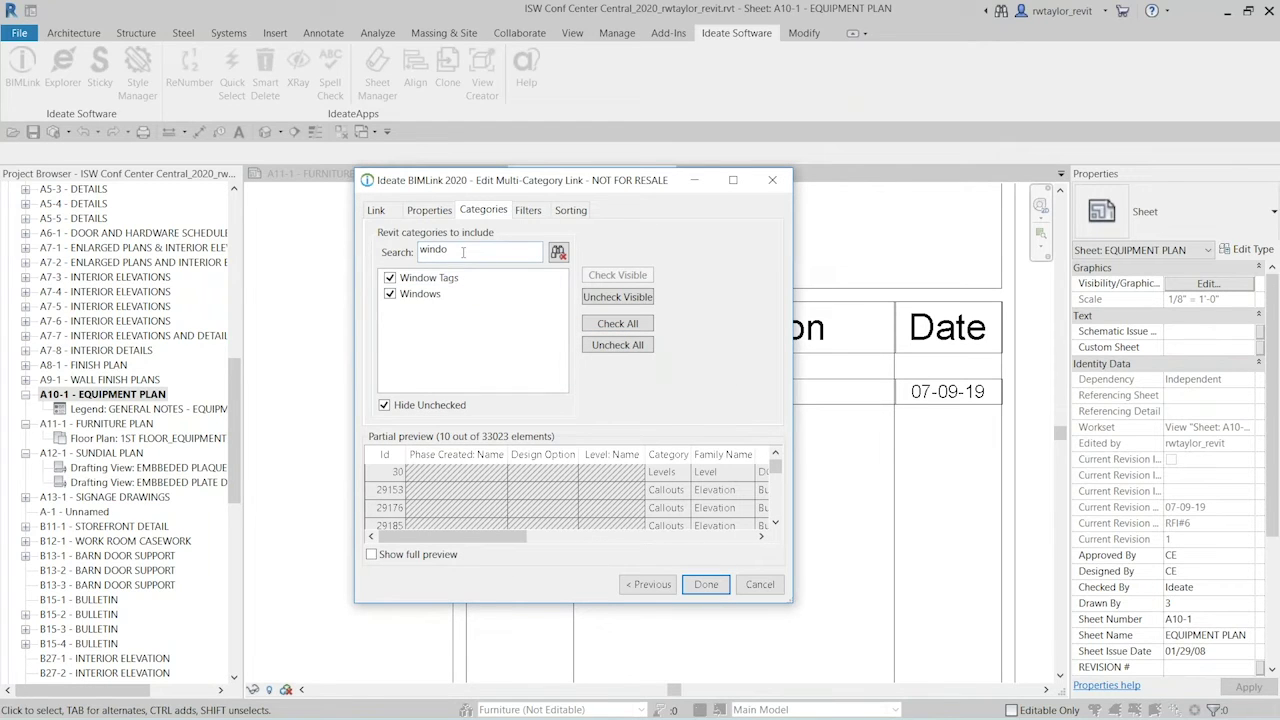
left_click_drag(457, 251, 388, 264)
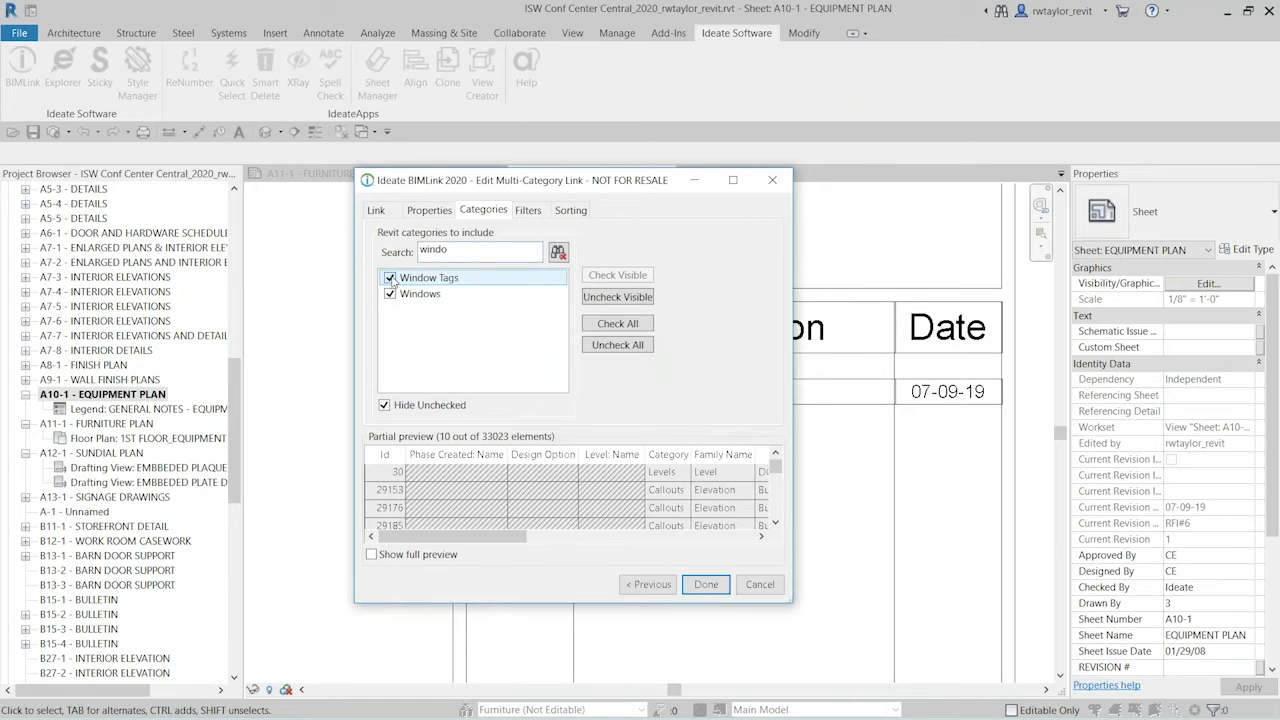
left_click(389, 279)
left_click_drag(463, 253, 420, 251)
type("walls")
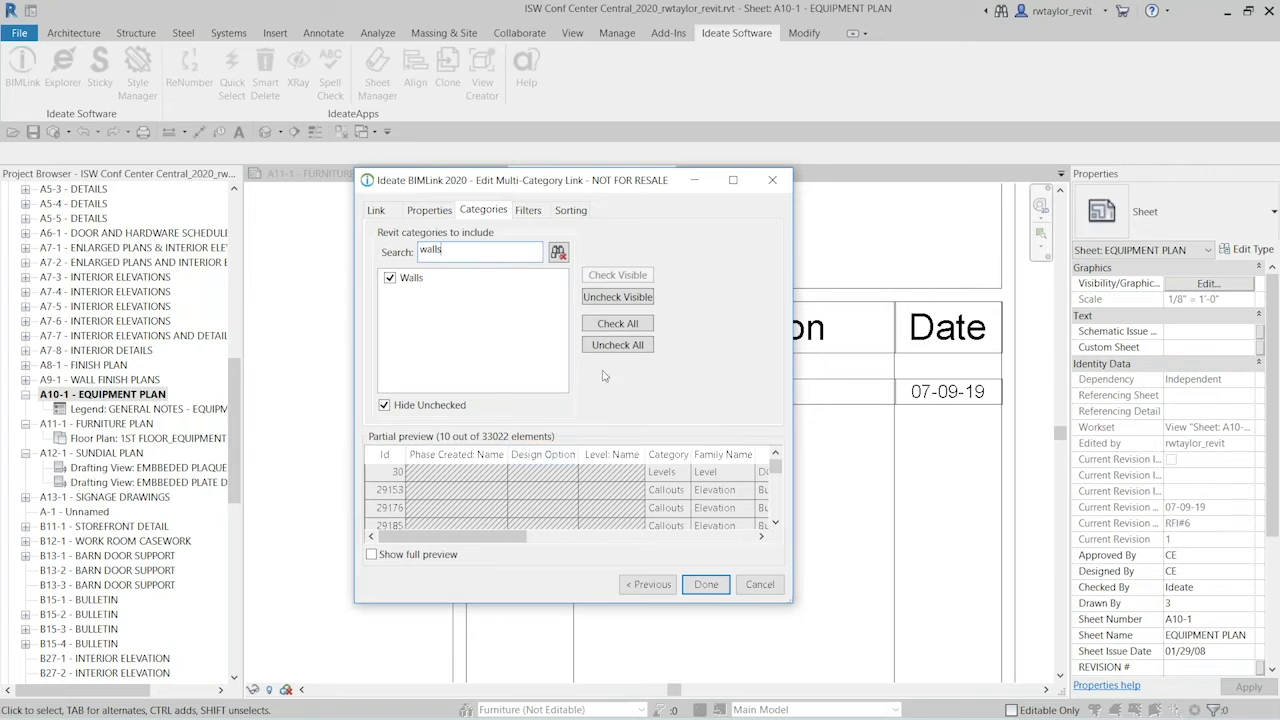
Restore the full category list without the search filter and exclude every category from the link.
left_click(386, 406)
double_click(432, 249)
key("BackSpace")
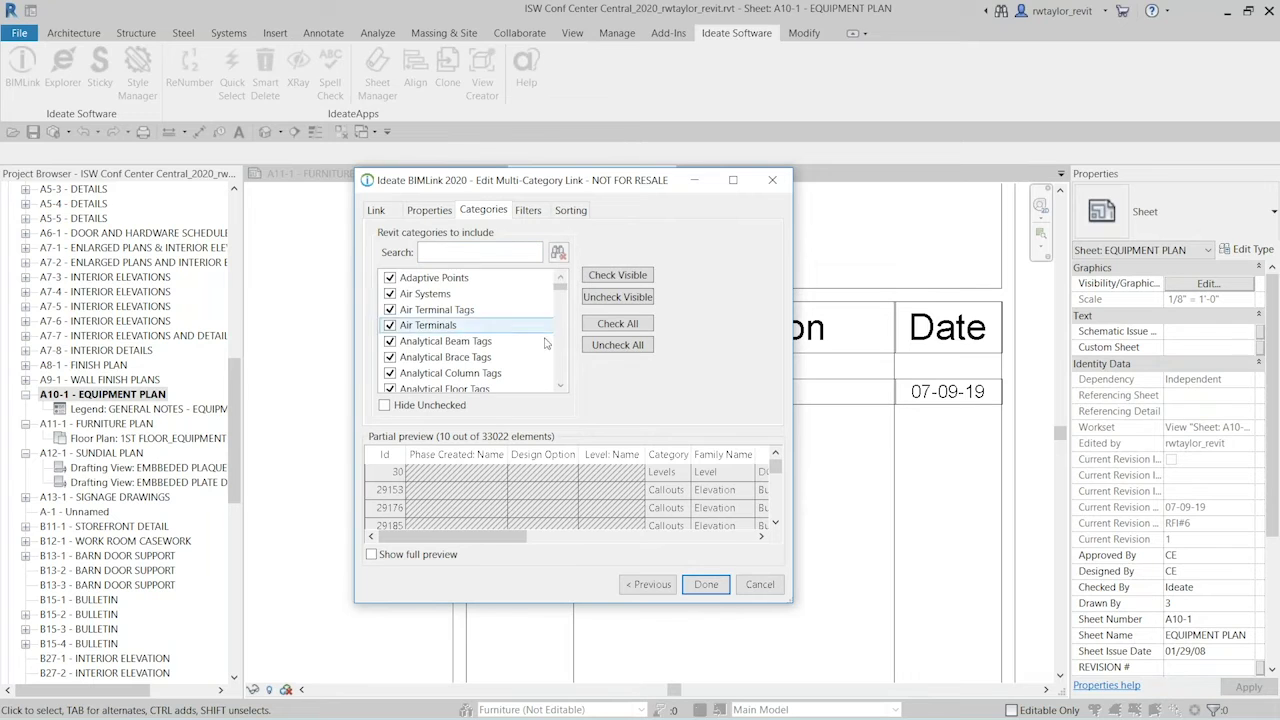
left_click(613, 346)
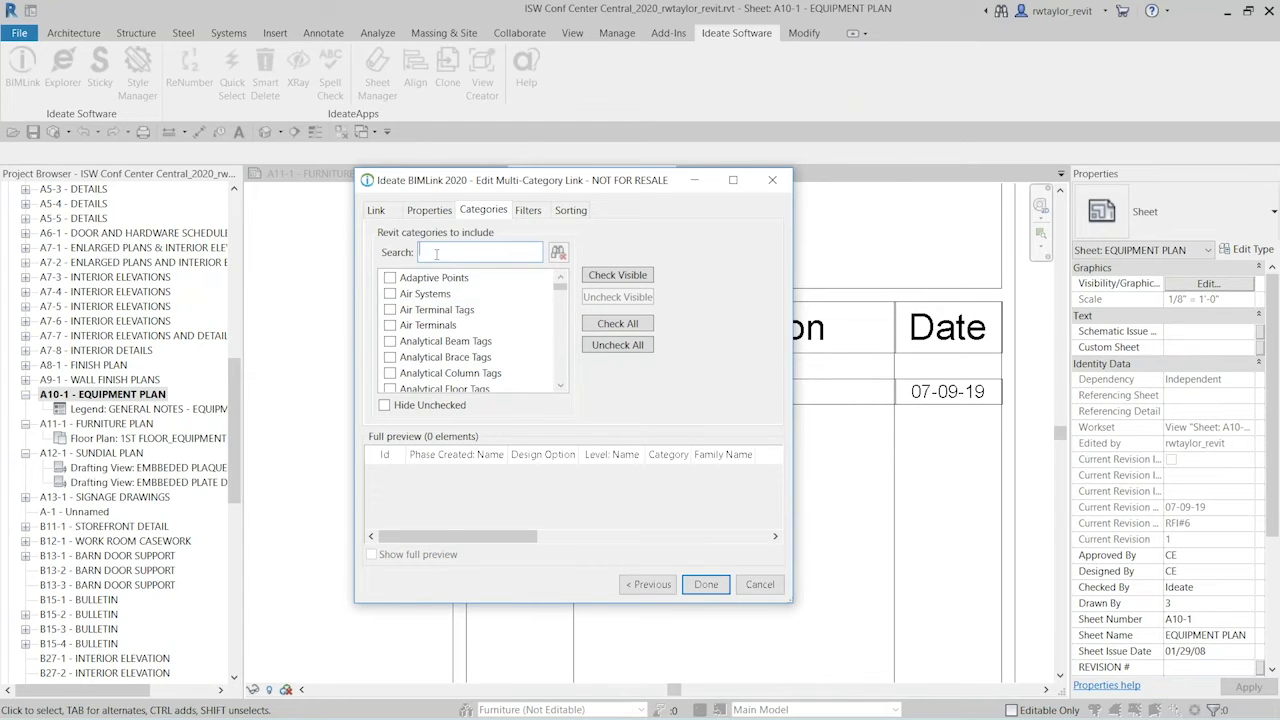
Include only the Walls, Windows and Doors categories and finish creating the link.
type("walls")
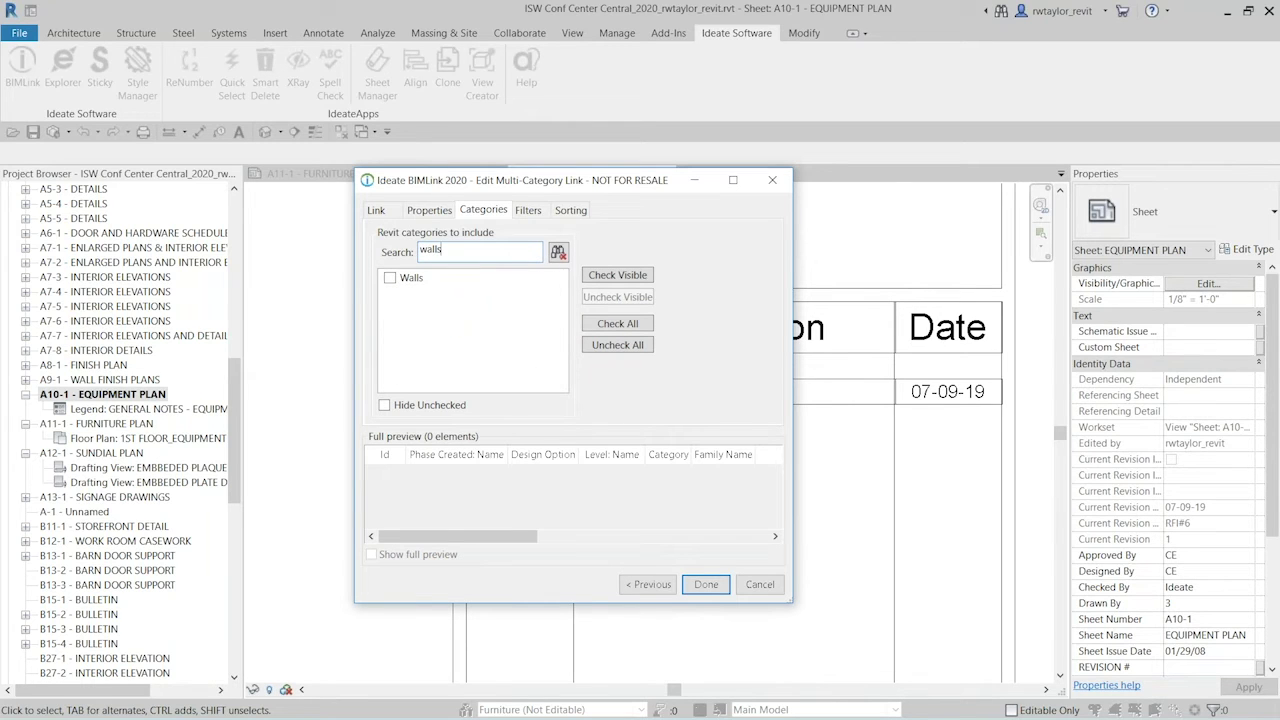
left_click(390, 278)
left_click_drag(446, 250, 397, 258)
type("wind")
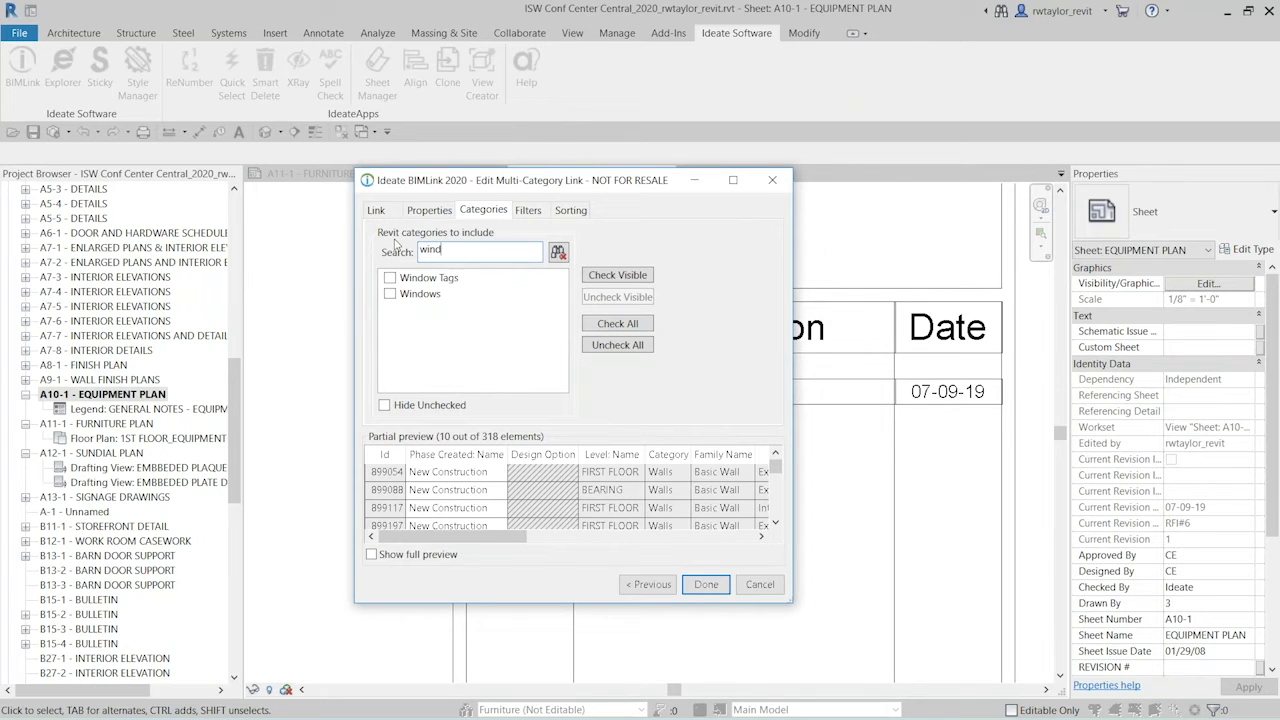
left_click(390, 293)
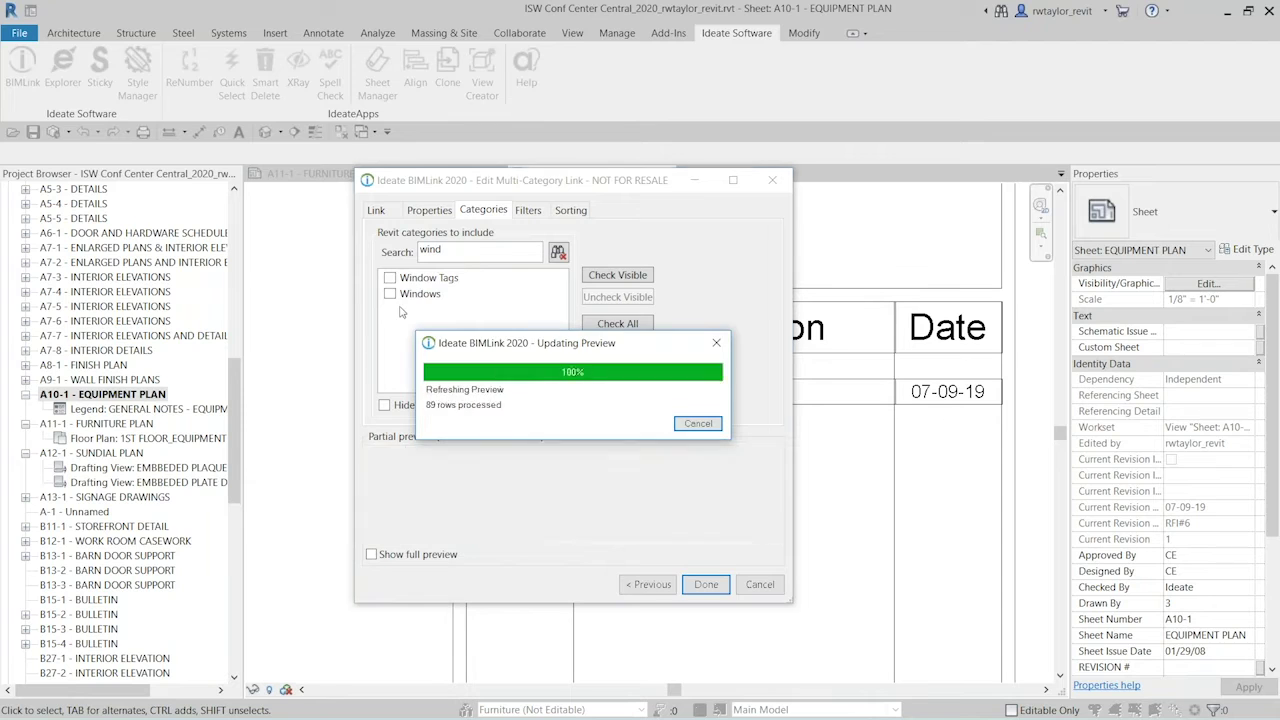
left_click_drag(462, 251, 395, 253)
type("do")
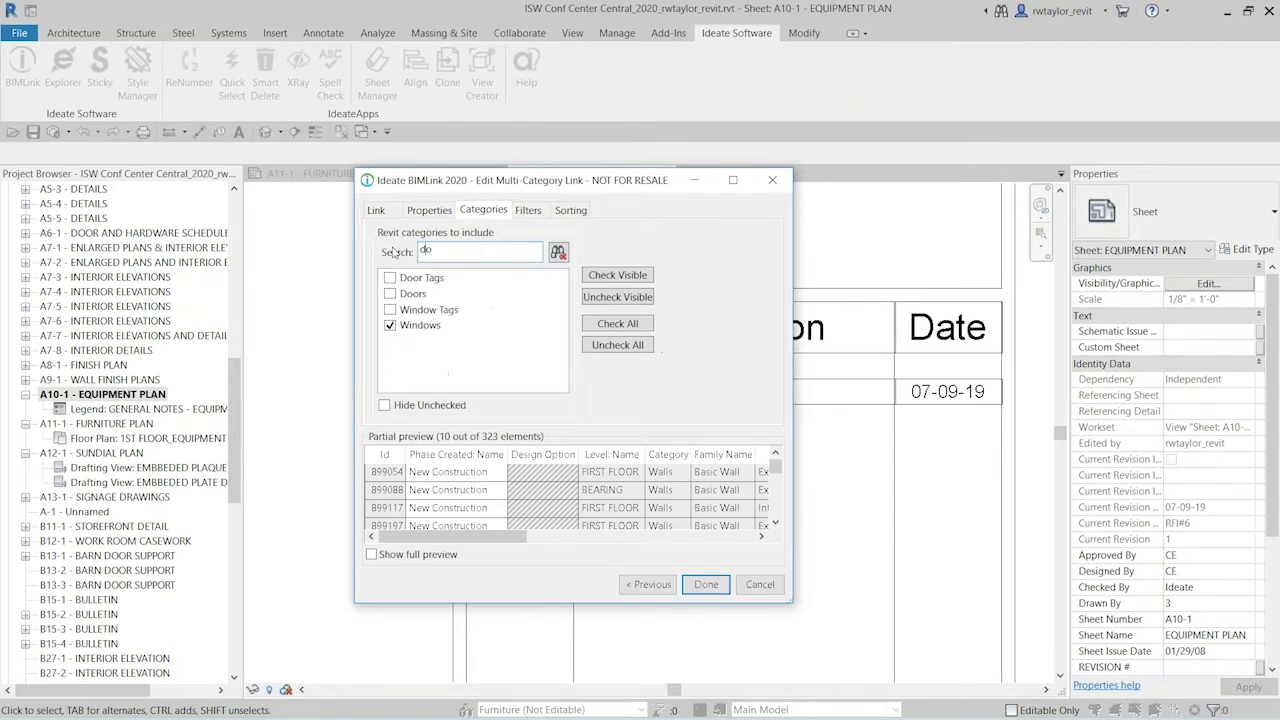
type("ors")
left_click(390, 277)
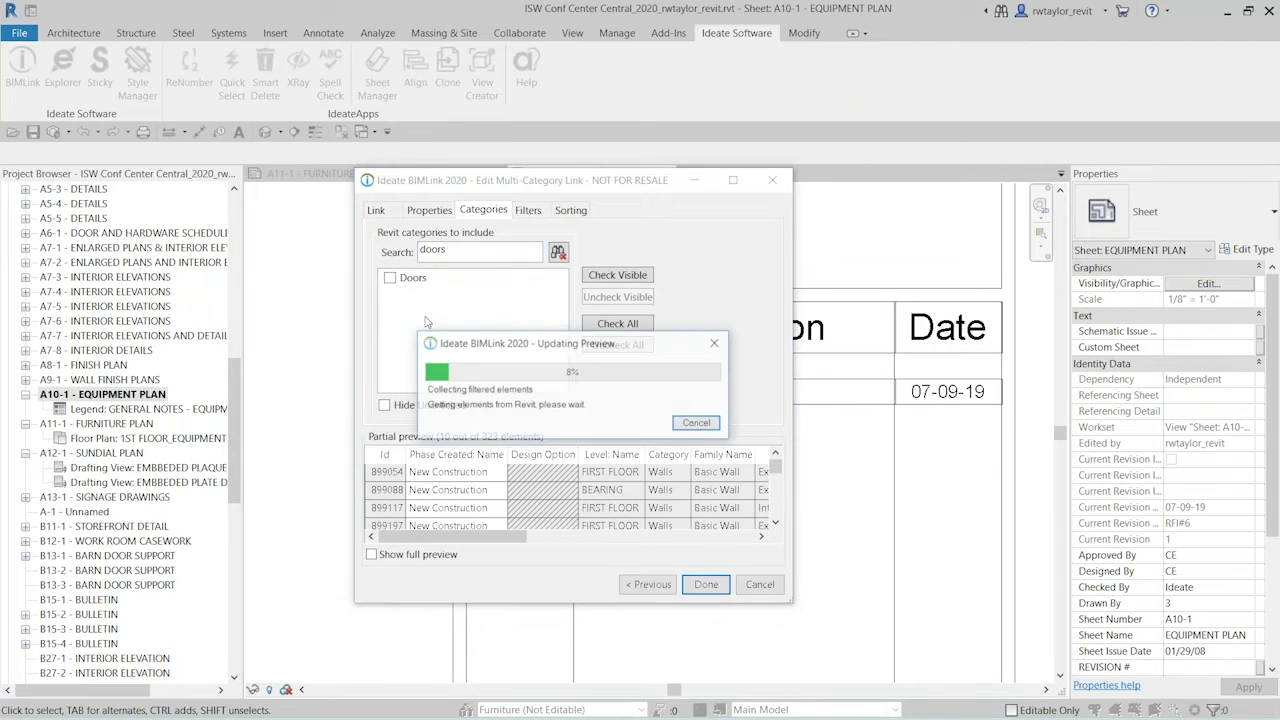
left_click(706, 584)
Open the new multi-category link's property settings and enlarge the dialog to show more of the preview columns.
left_click(690, 256)
left_click_drag(628, 166, 352, 161)
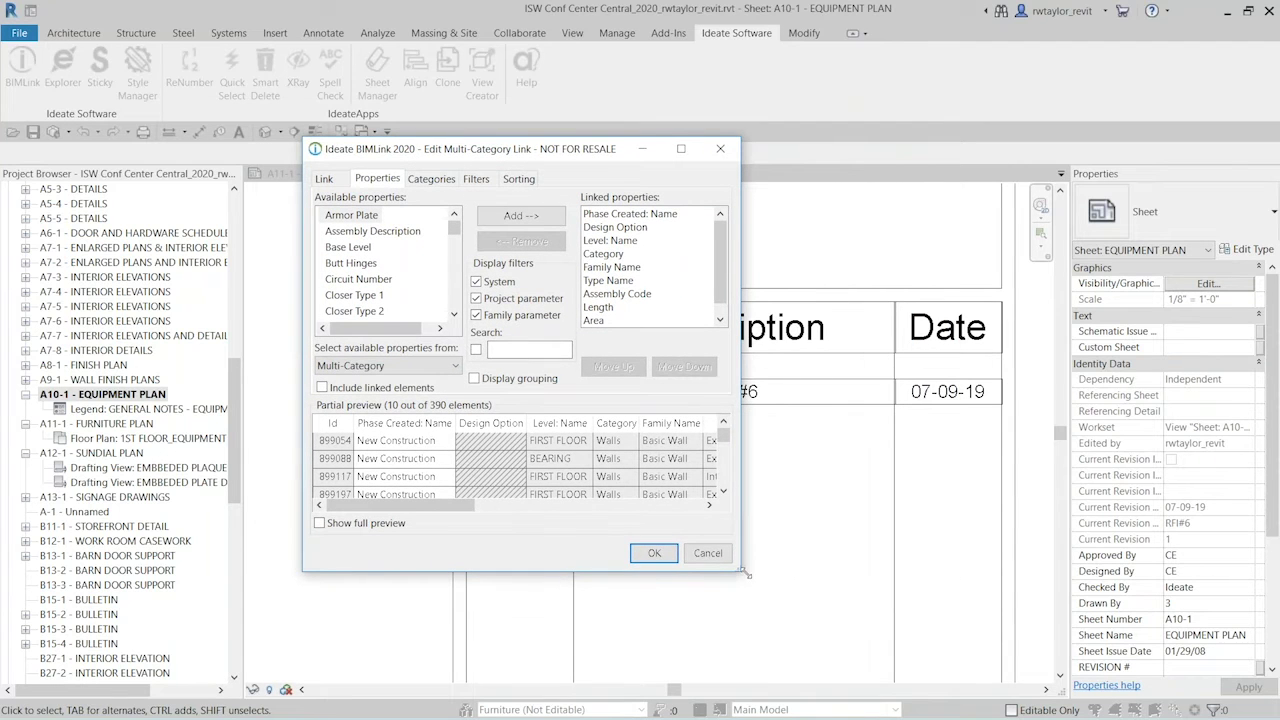
left_click_drag(816, 607, 1006, 617)
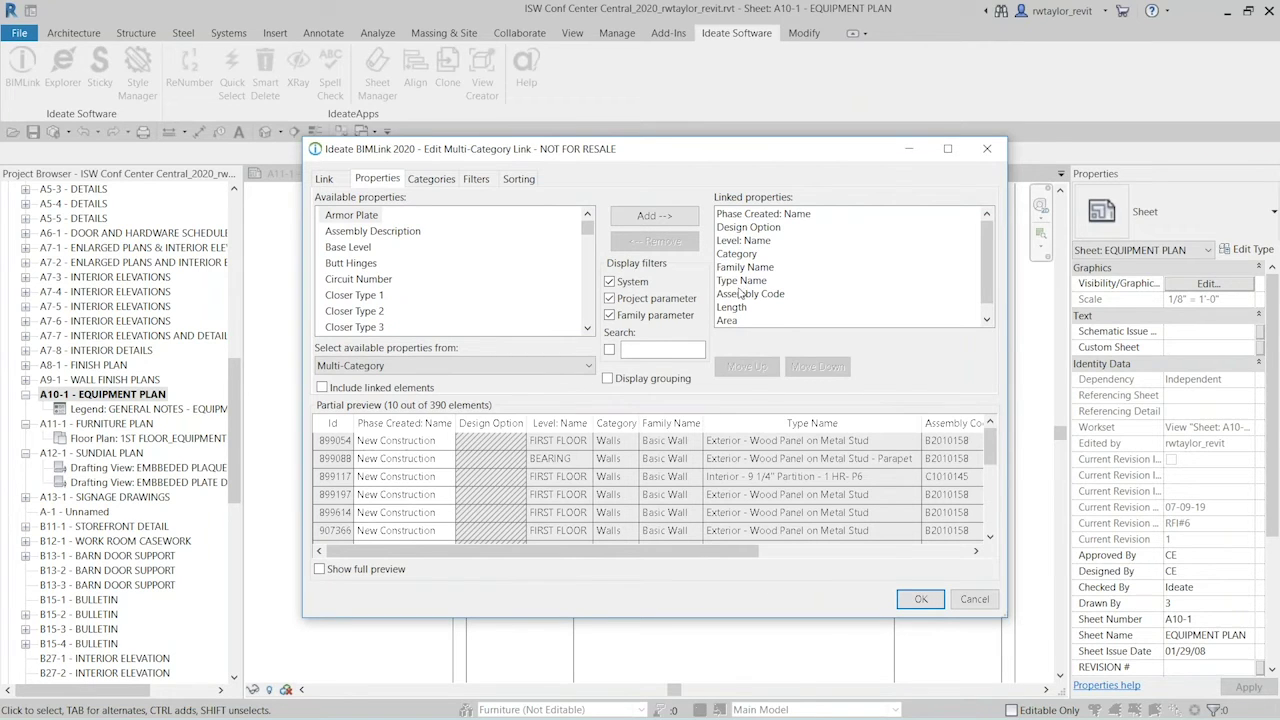
Accept the link's properties and export Construction_QTO to Construction_QTO.xlsx as an Excel Workbook, overwriting the existing worksheet.
left_click_drag(984, 268, 984, 280)
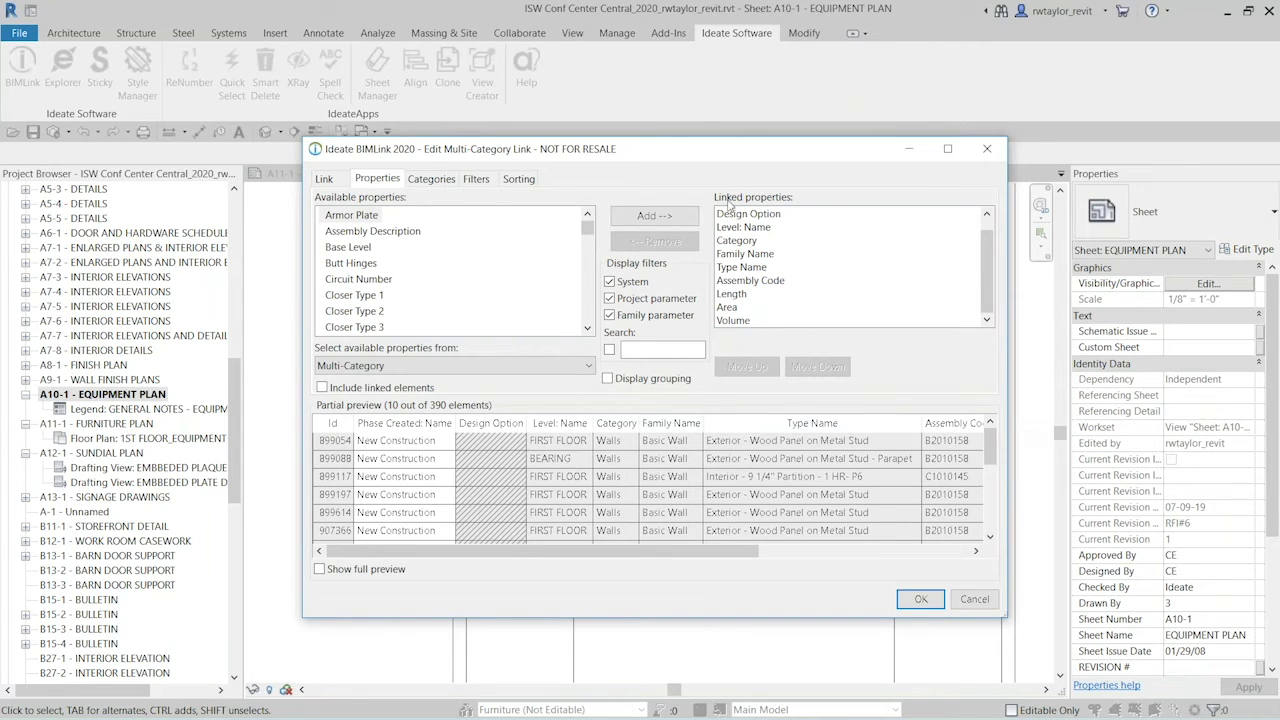
left_click(917, 600)
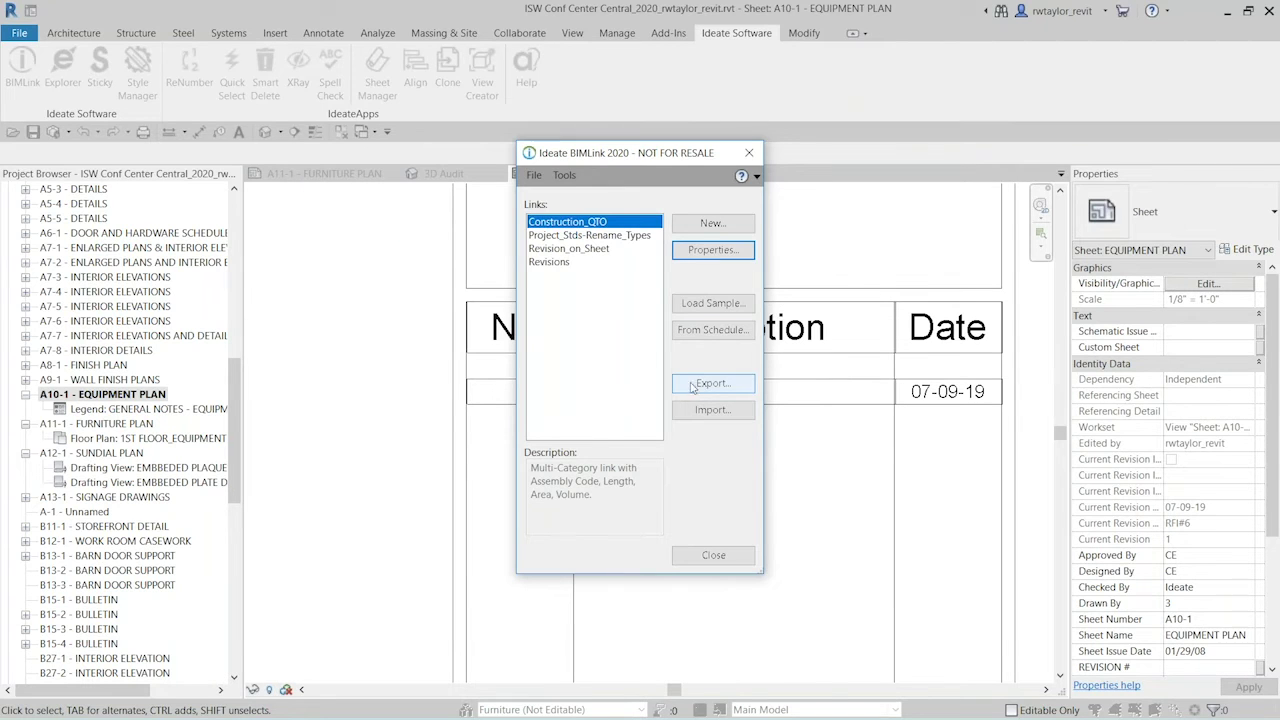
left_click(712, 383)
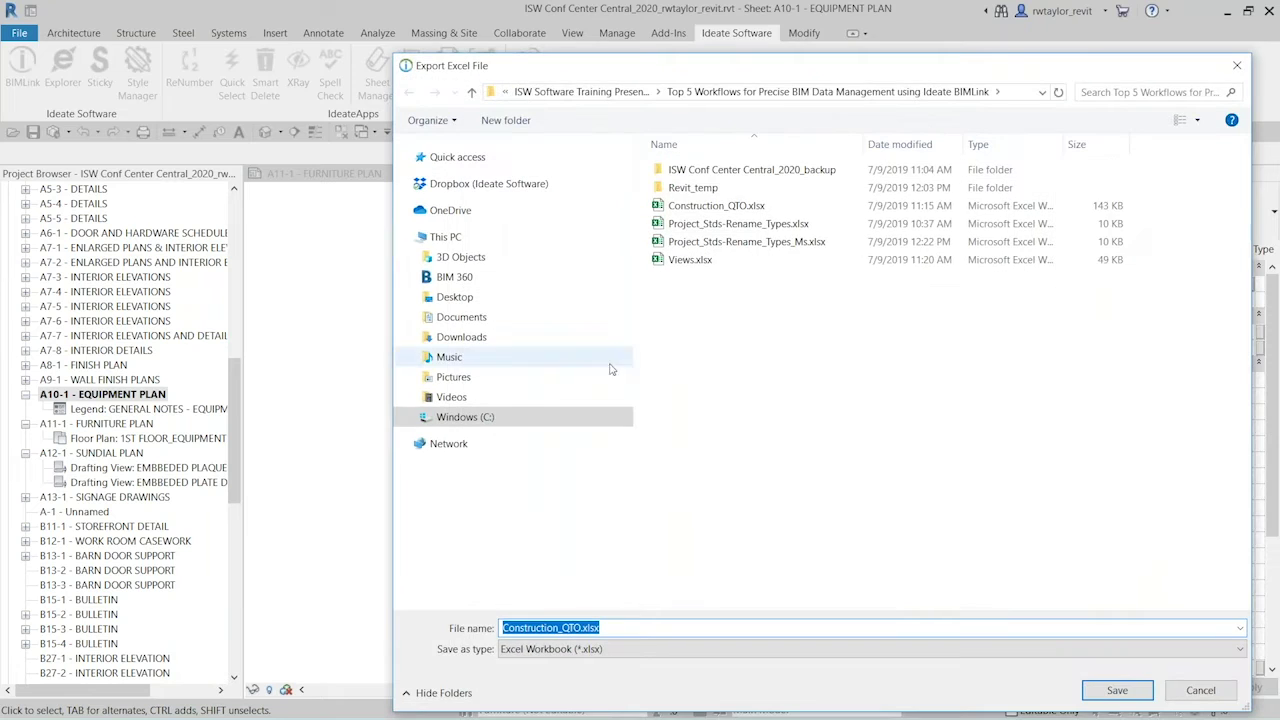
left_click(701, 207)
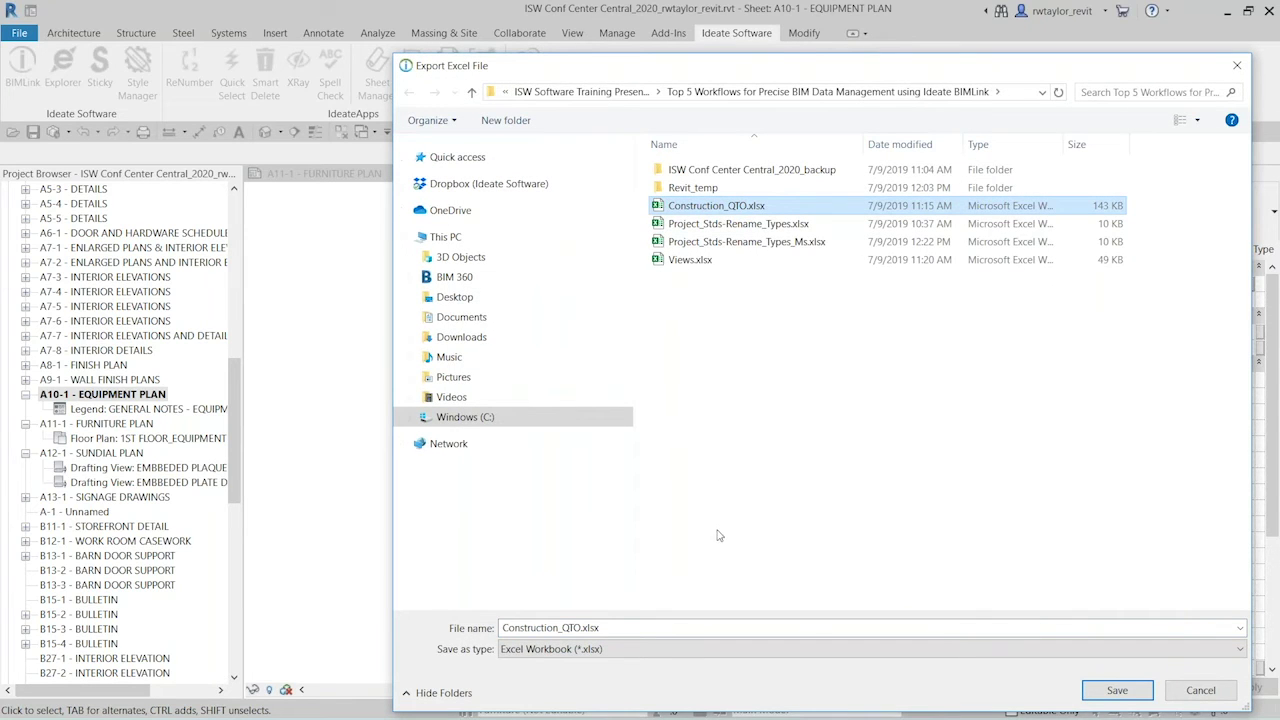
left_click(665, 652)
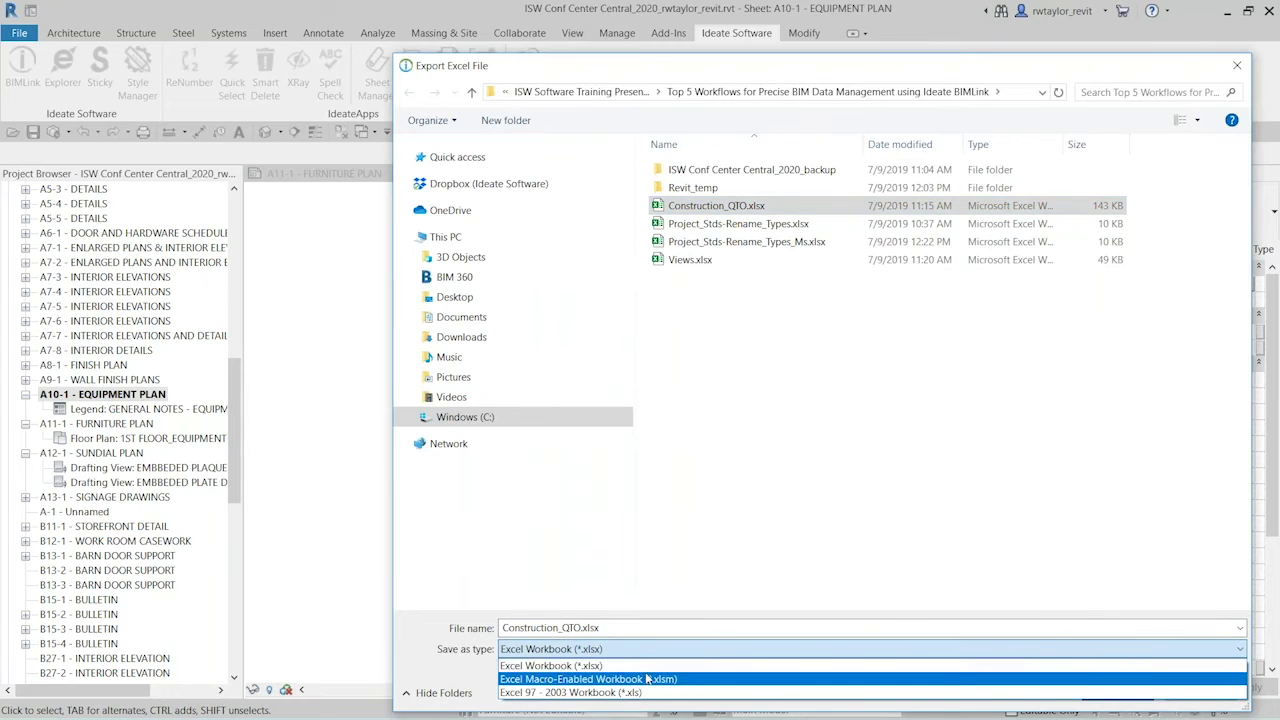
left_click(646, 668)
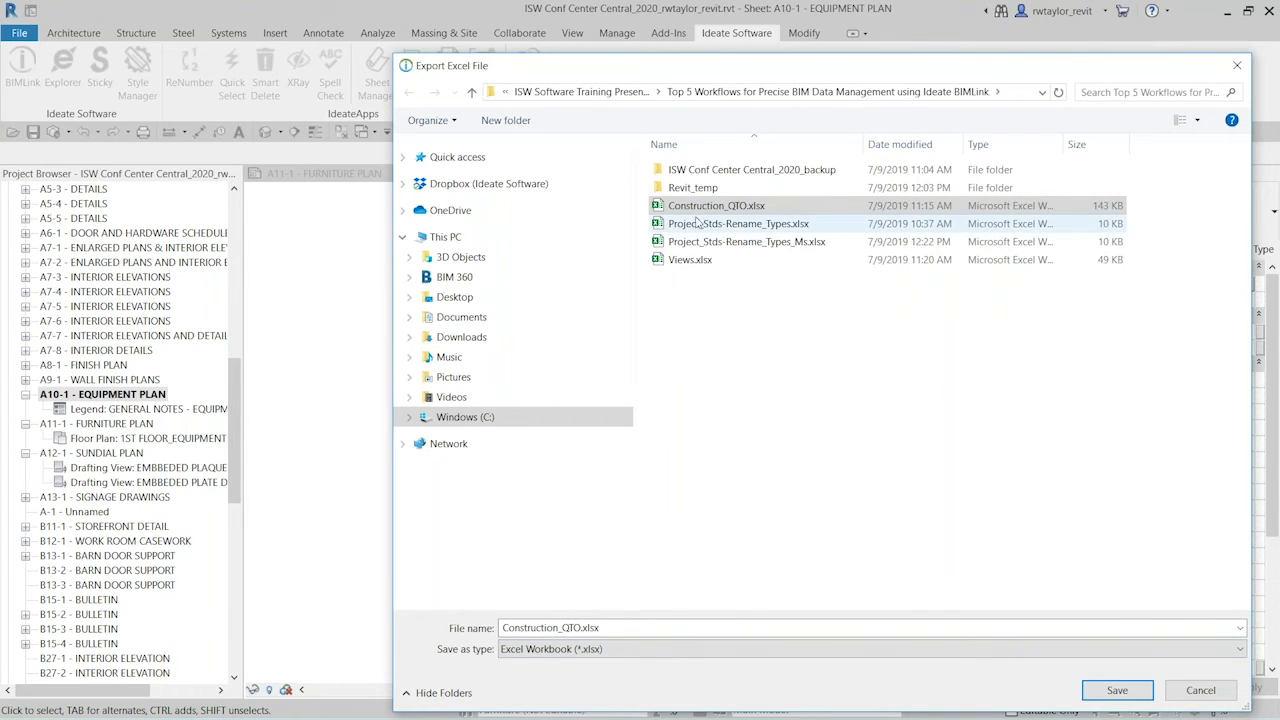
left_click(1118, 691)
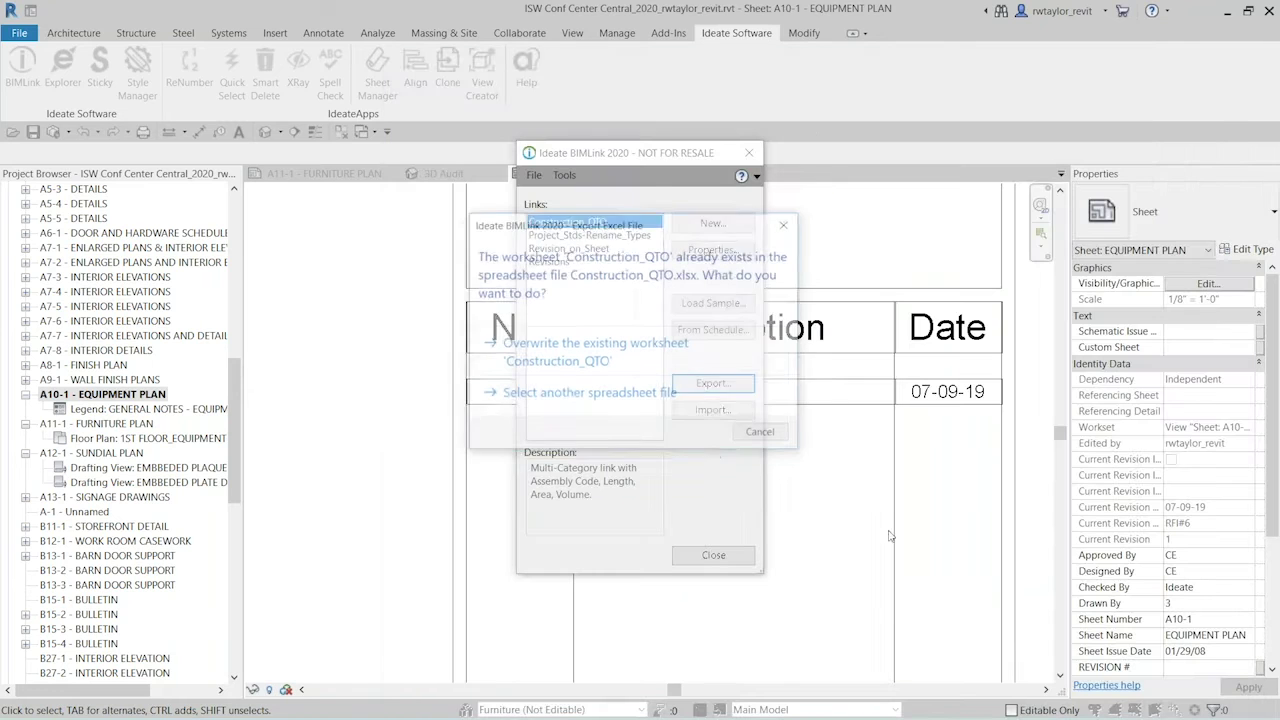
left_click(584, 356)
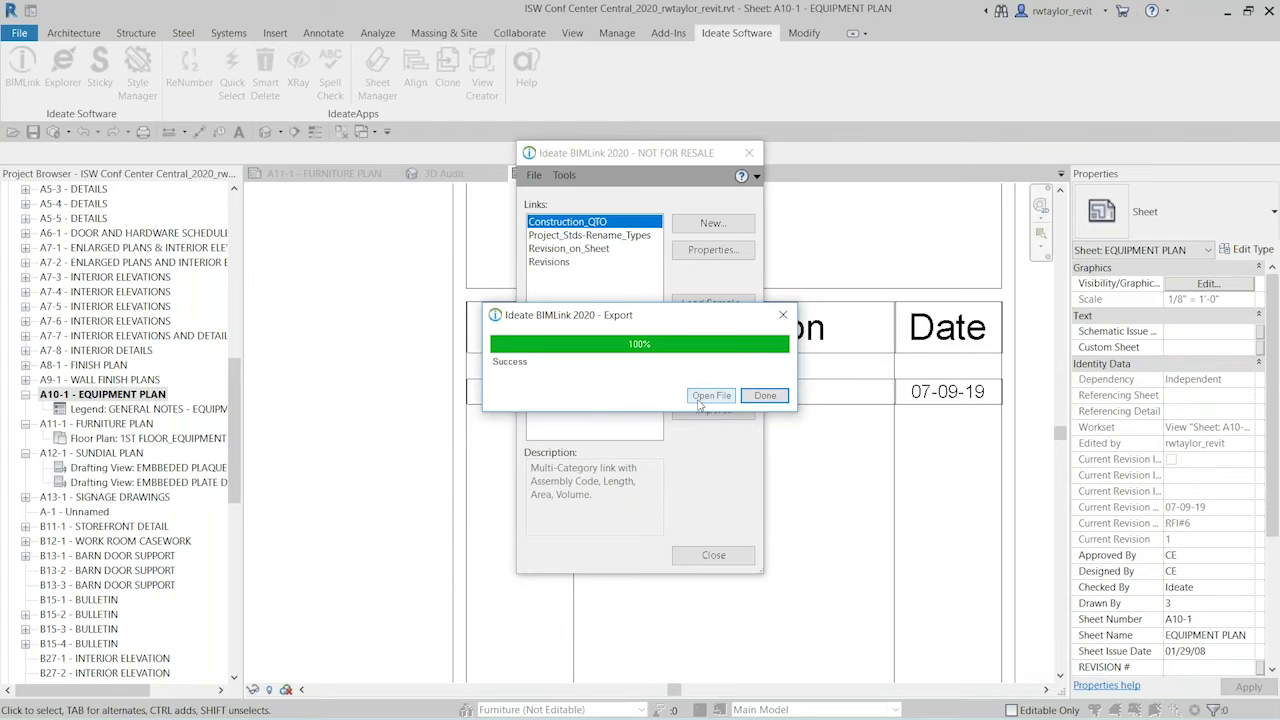
Open the exported workbook and examine the element rows on the Construction_QTO sheet.
left_click(704, 396)
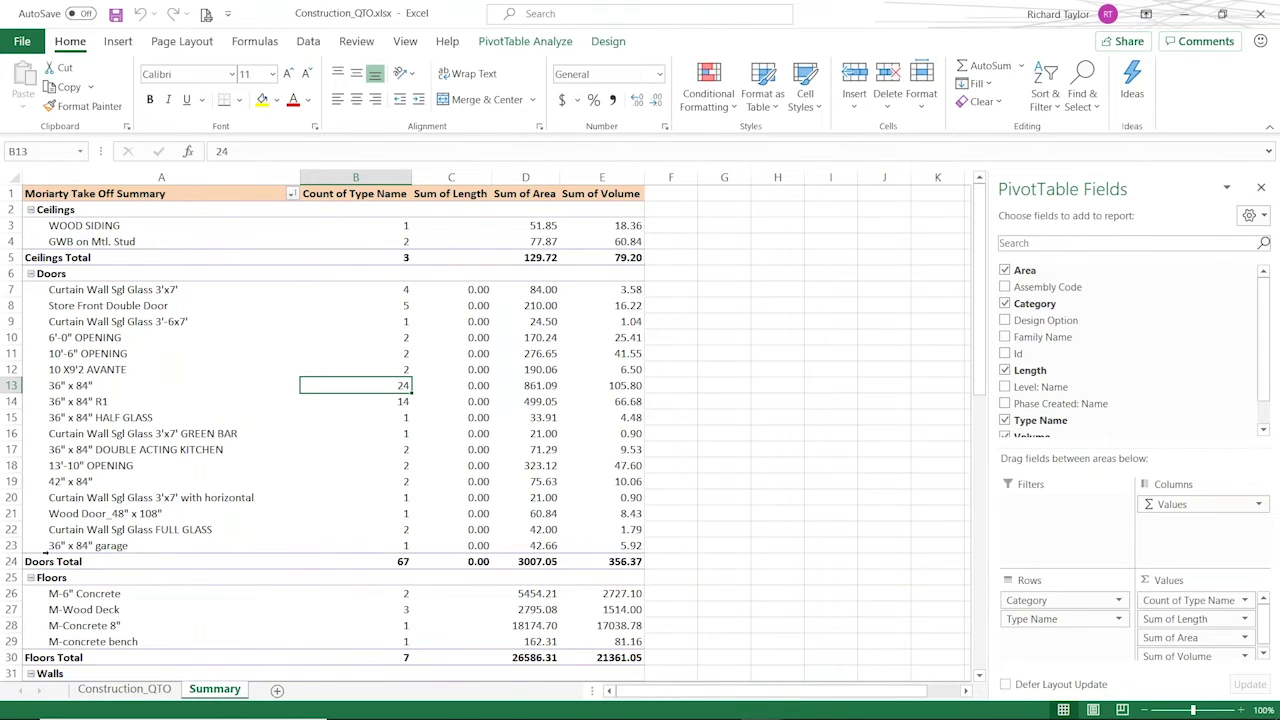
left_click(124, 689)
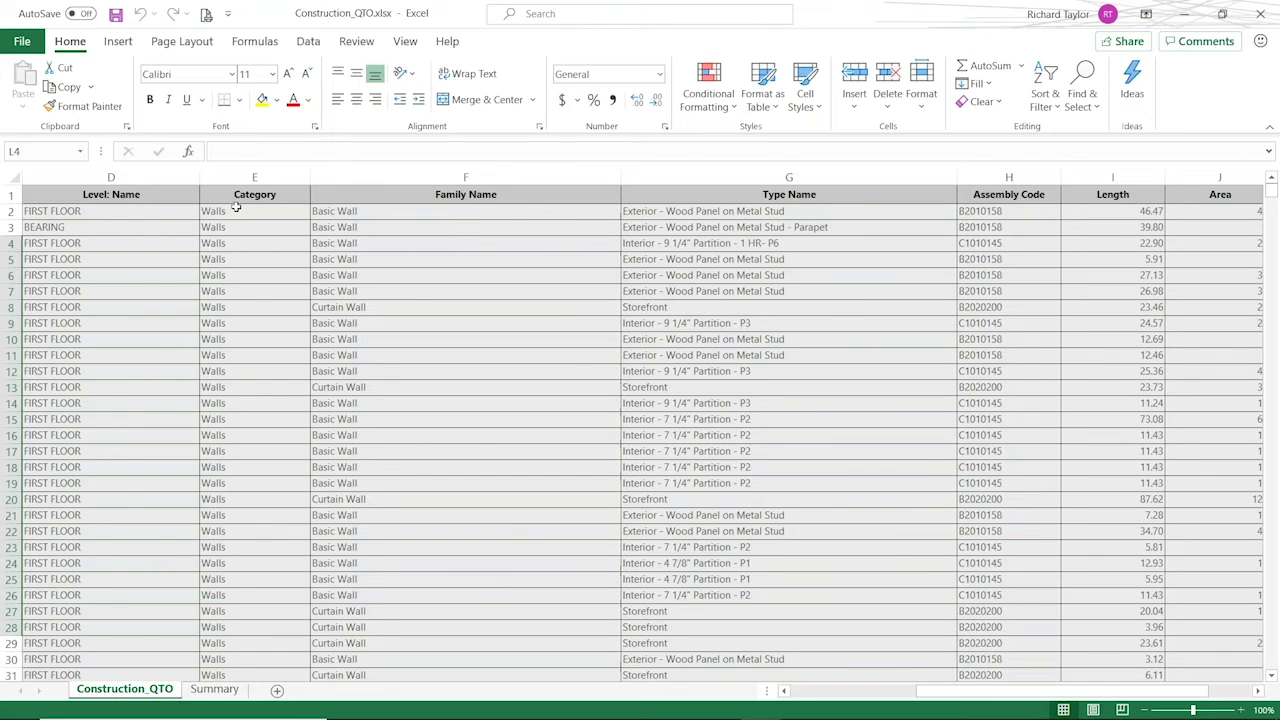
mouse_move(1271, 192)
left_mouse_down()
mouse_move(1272, 245)
mouse_move(1271, 186)
left_mouse_up()
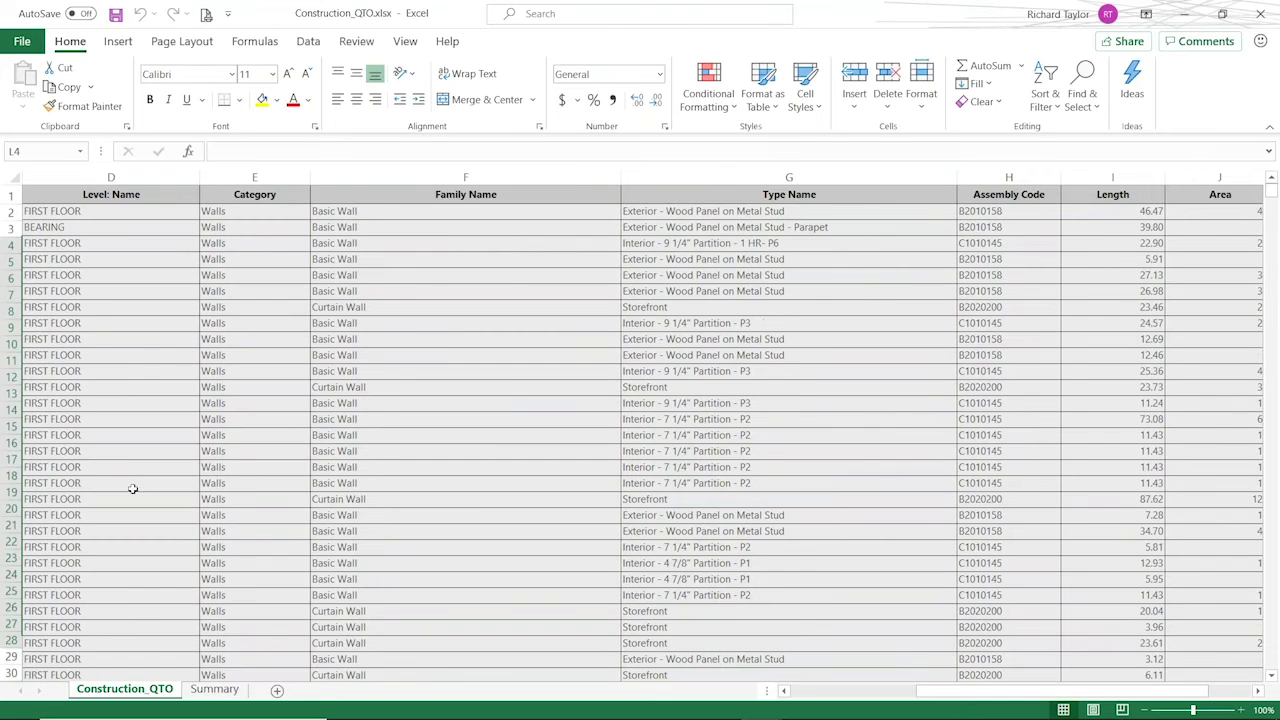
Refresh the take-off pivot table on the Summary sheet with the newly exported data.
left_click(213, 692)
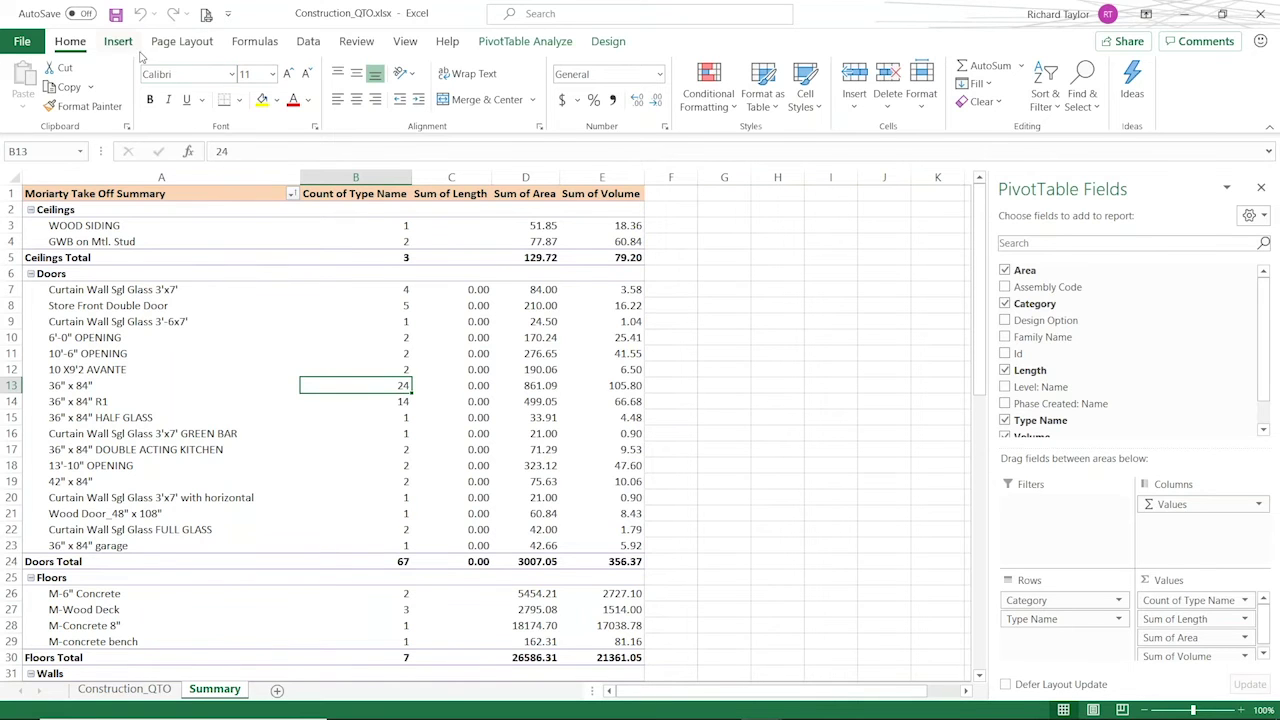
left_click(400, 45)
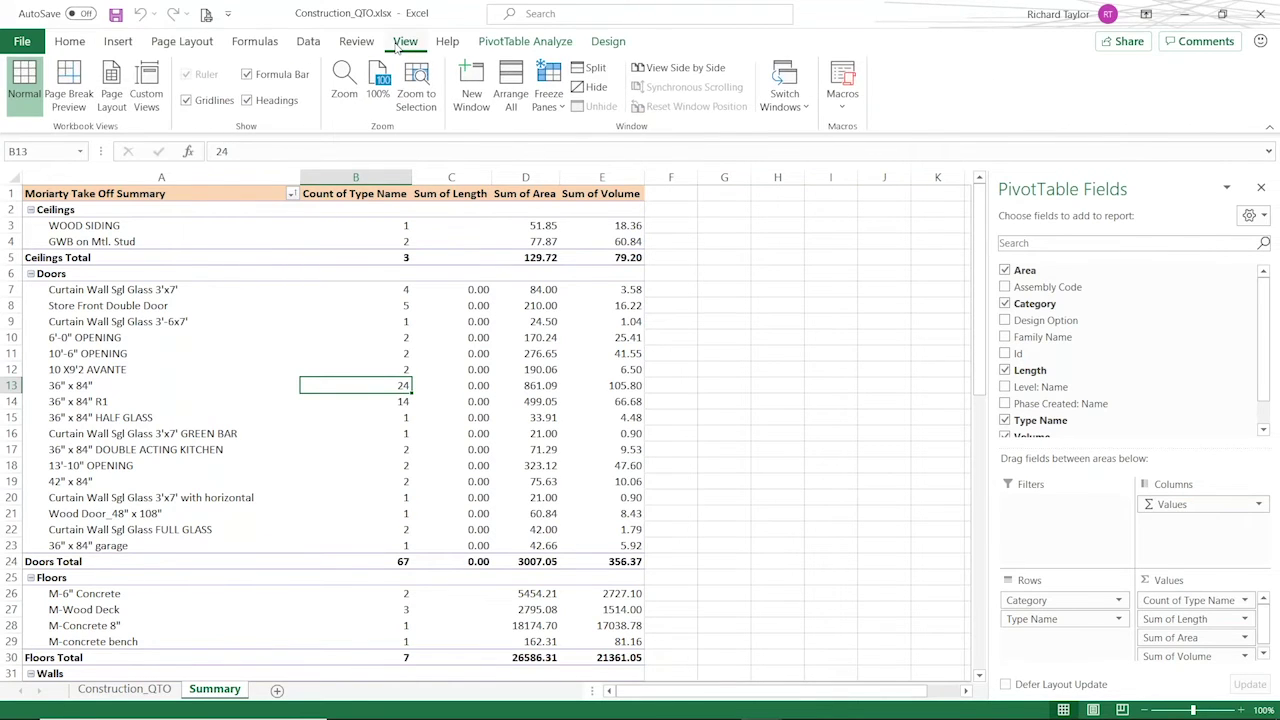
left_click(312, 44)
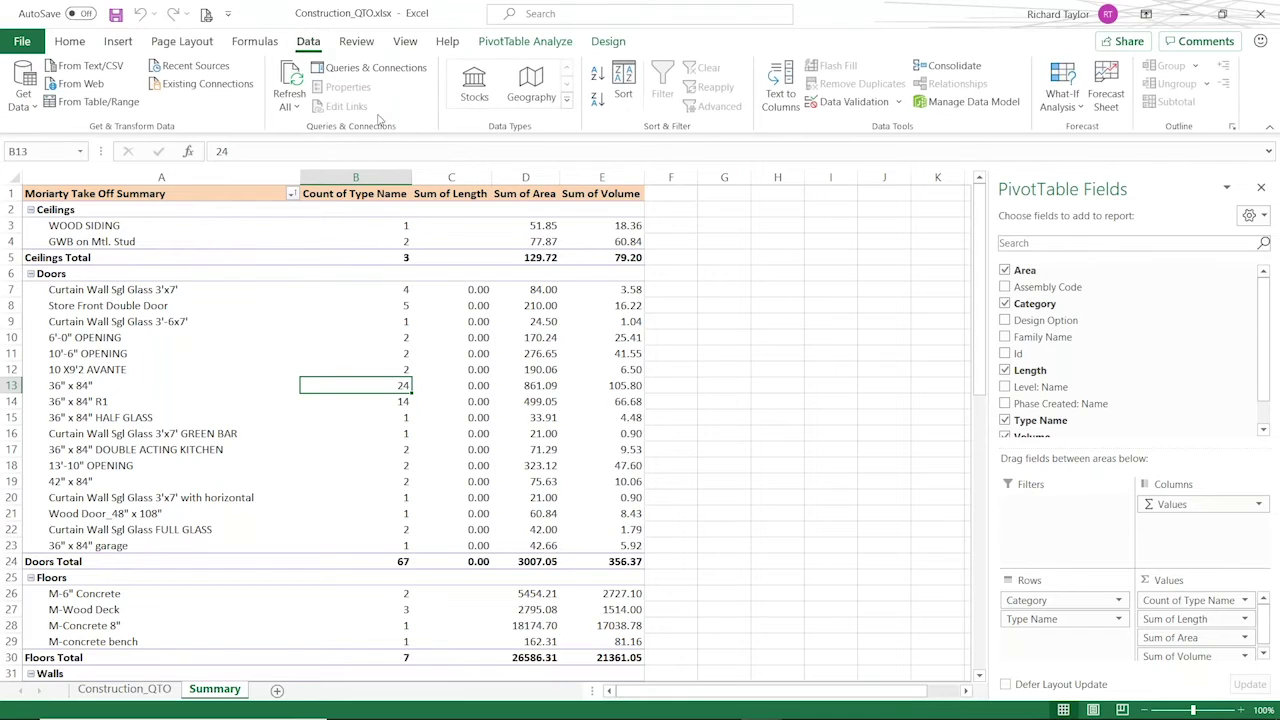
left_click(287, 104)
left_click(305, 127)
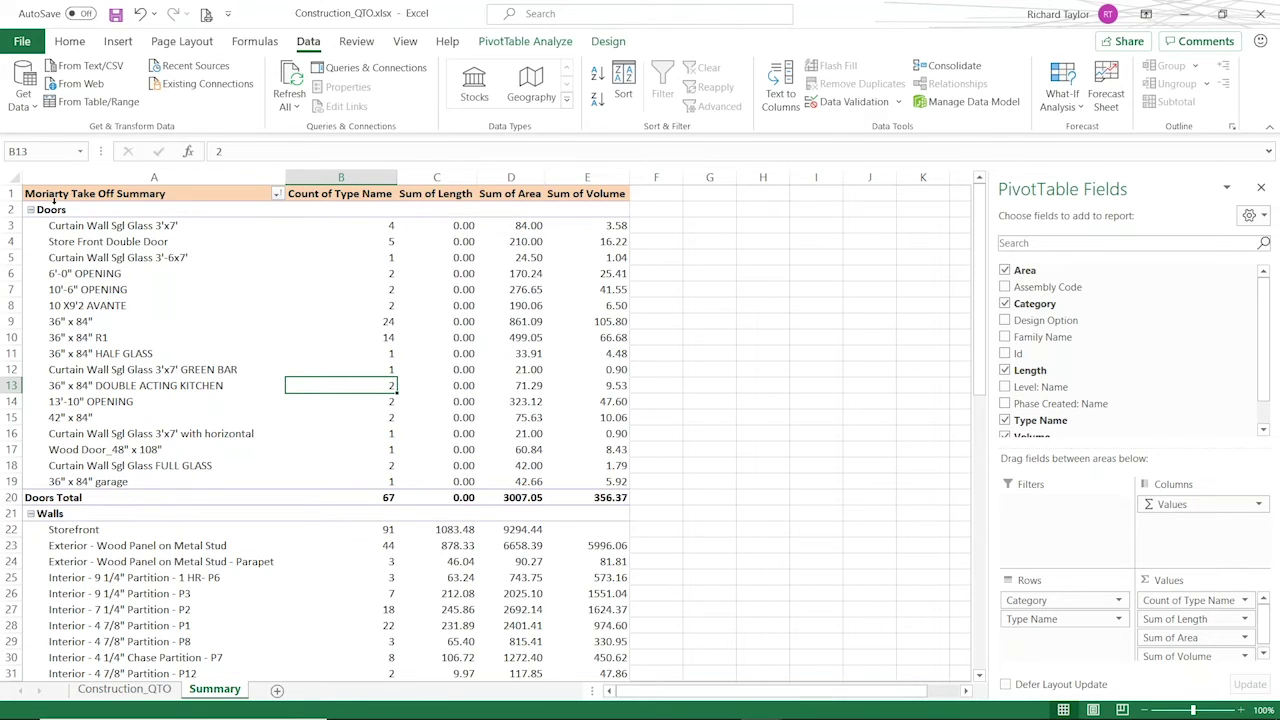
Shorten the pivot table heading in cell A1 of the Summary sheet to Take Off Summary.
left_click(50, 196)
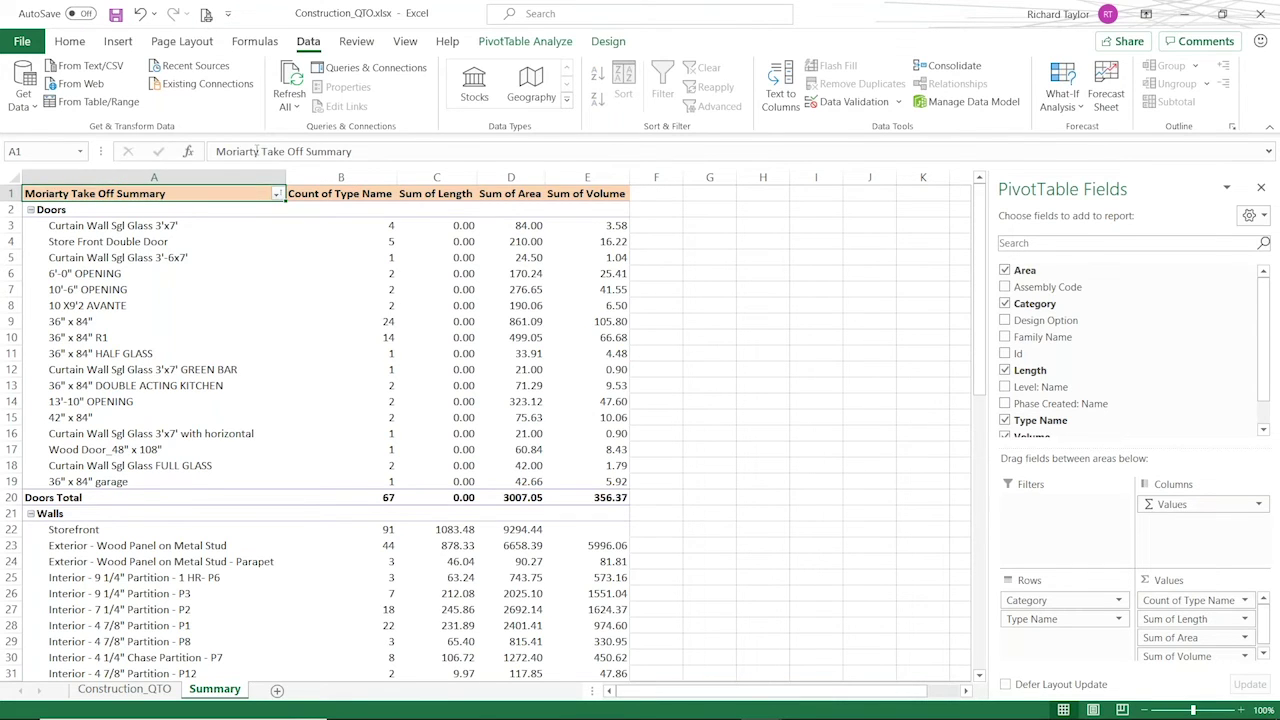
left_click_drag(258, 151, 216, 151)
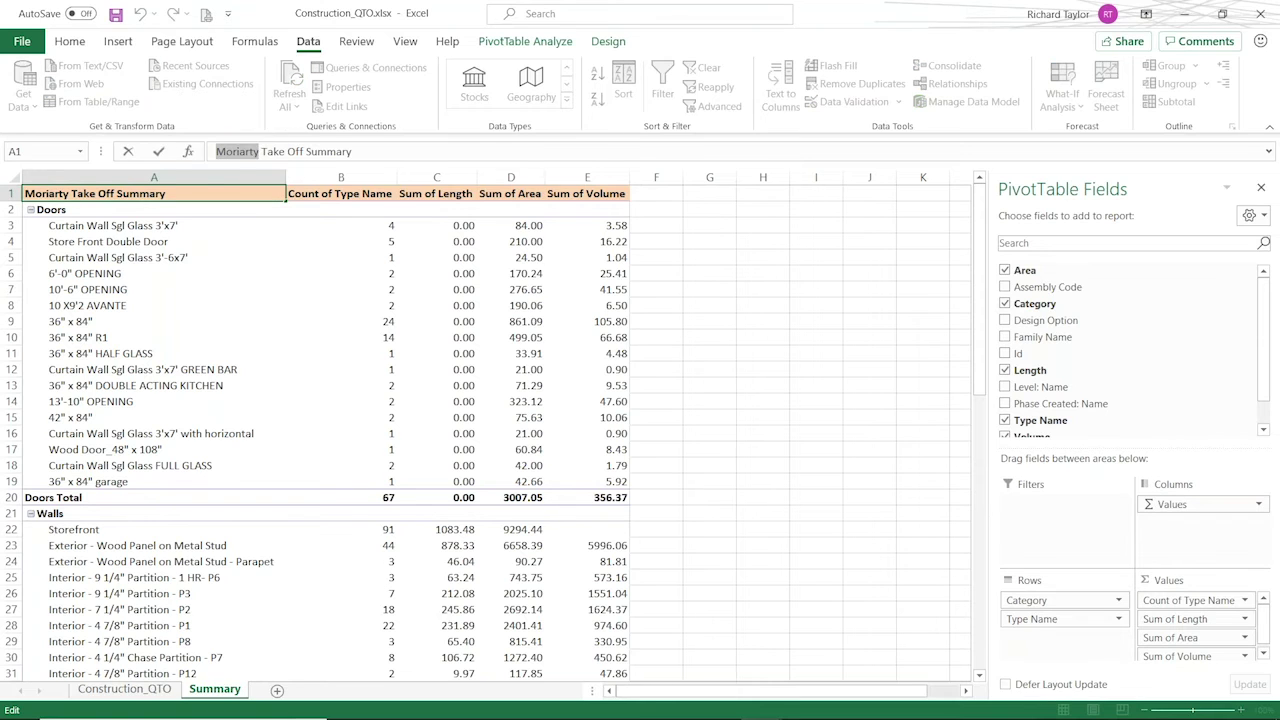
key("BackSpace")
key("Return")
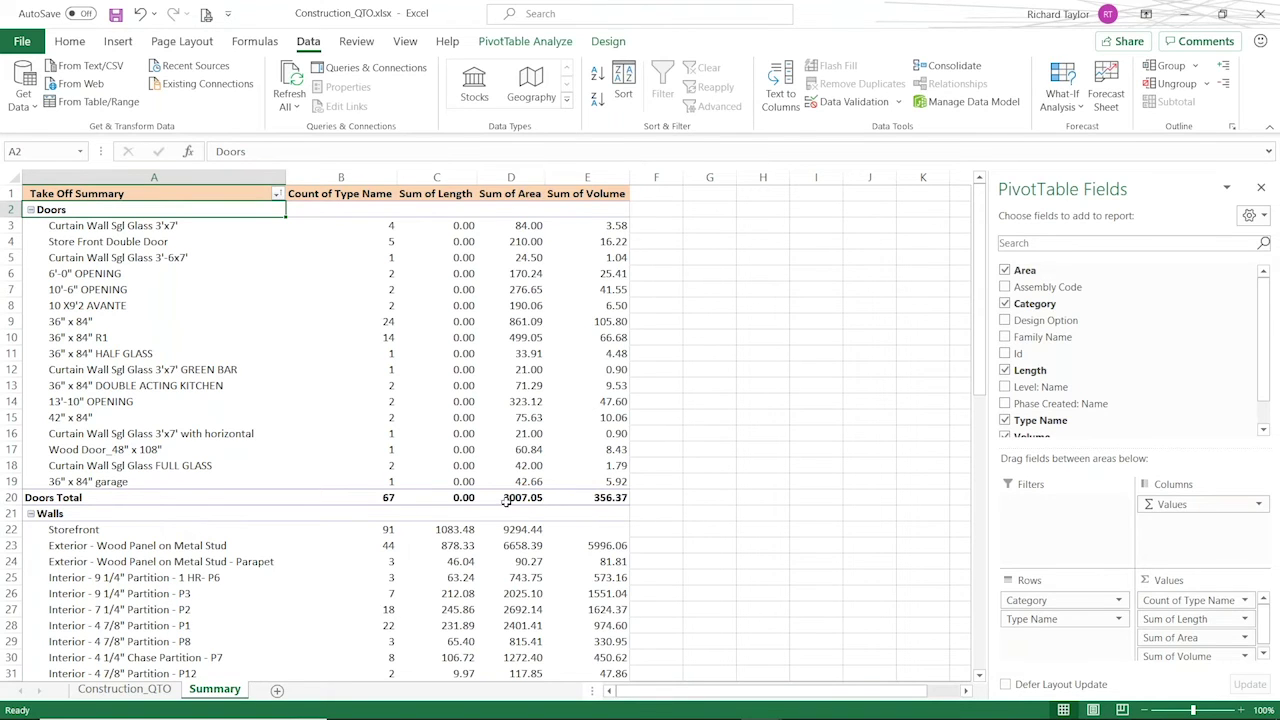
Examine the refreshed door and wall totals on the Summary sheet and the source rows on the Construction_QTO sheet.
mouse_move(525, 498)
left_click_drag(982, 349, 984, 366)
left_click_drag(980, 425, 978, 310)
mouse_move(333, 226)
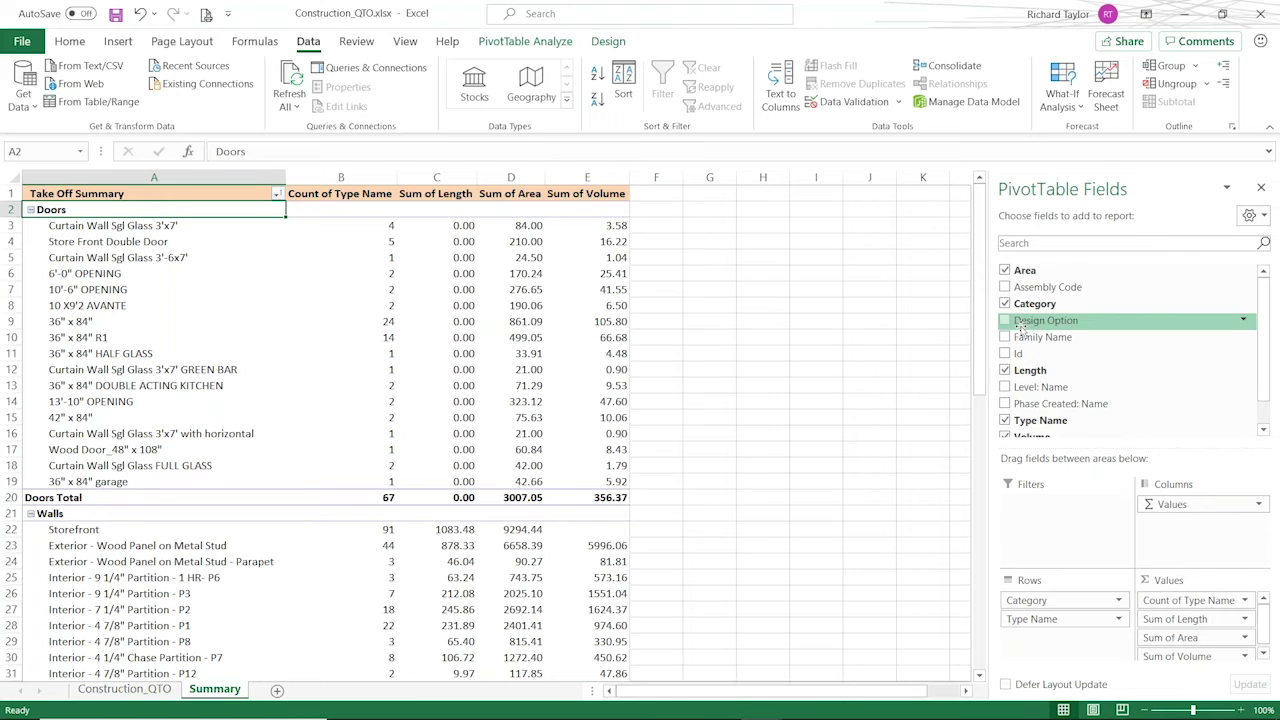
left_click(125, 696)
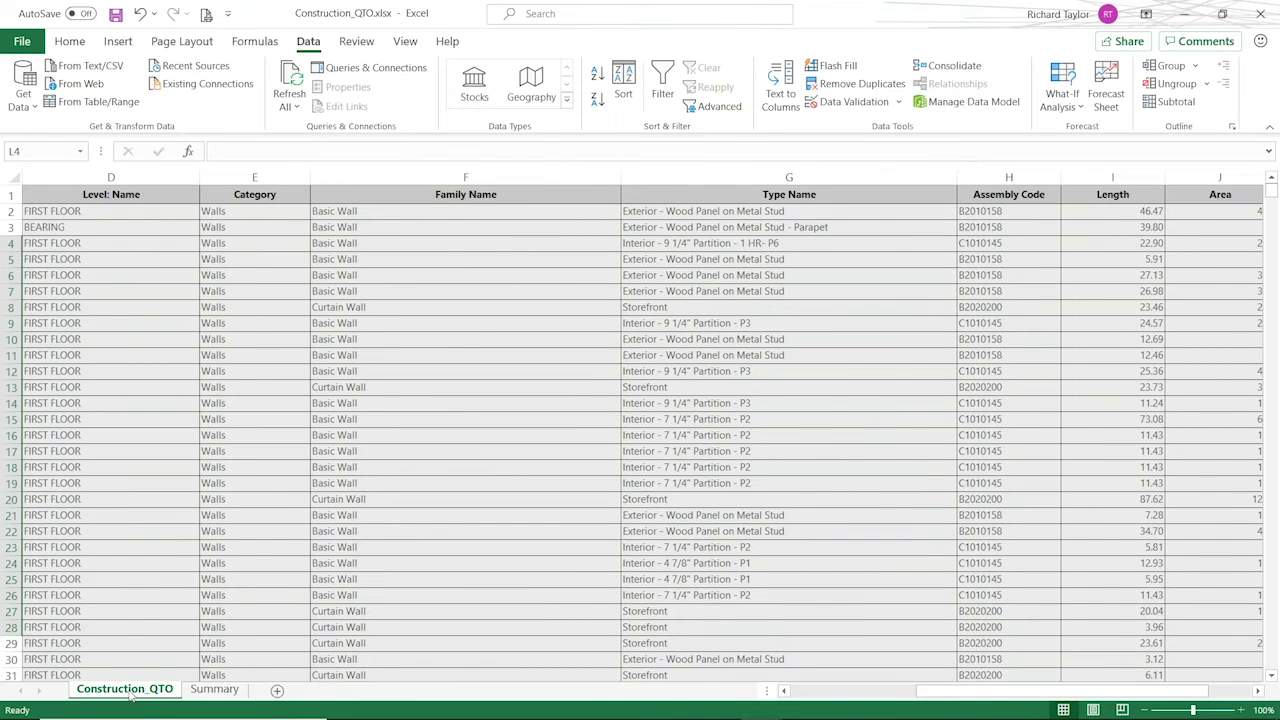
left_click(201, 692)
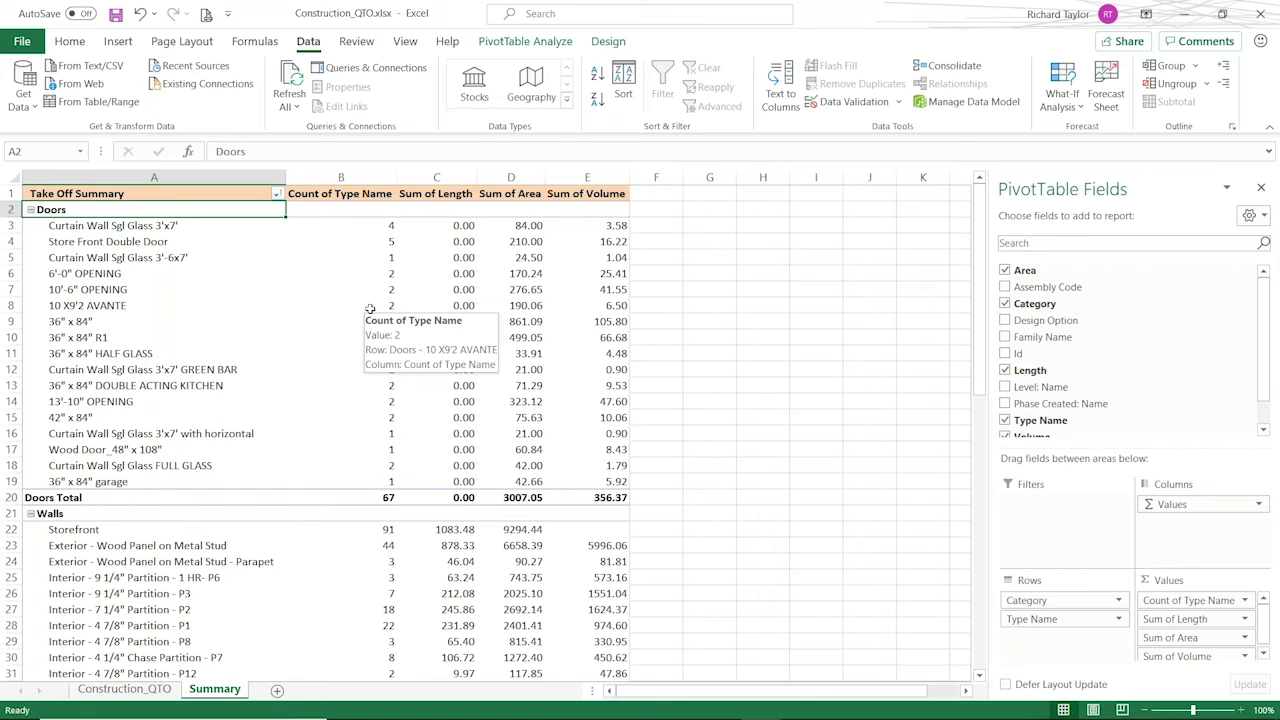
key("alt+Tab")
key("alt+Tab")
key("alt+Tab")
key("alt+Tab")
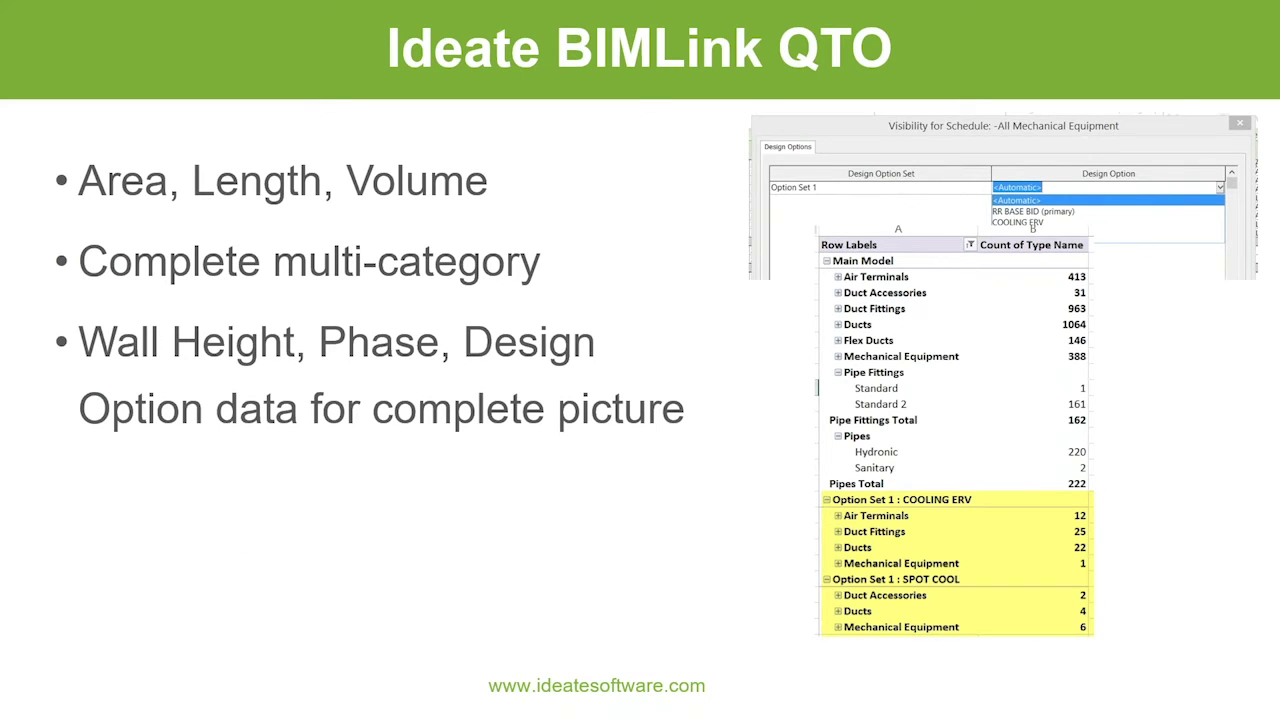
key("Right")
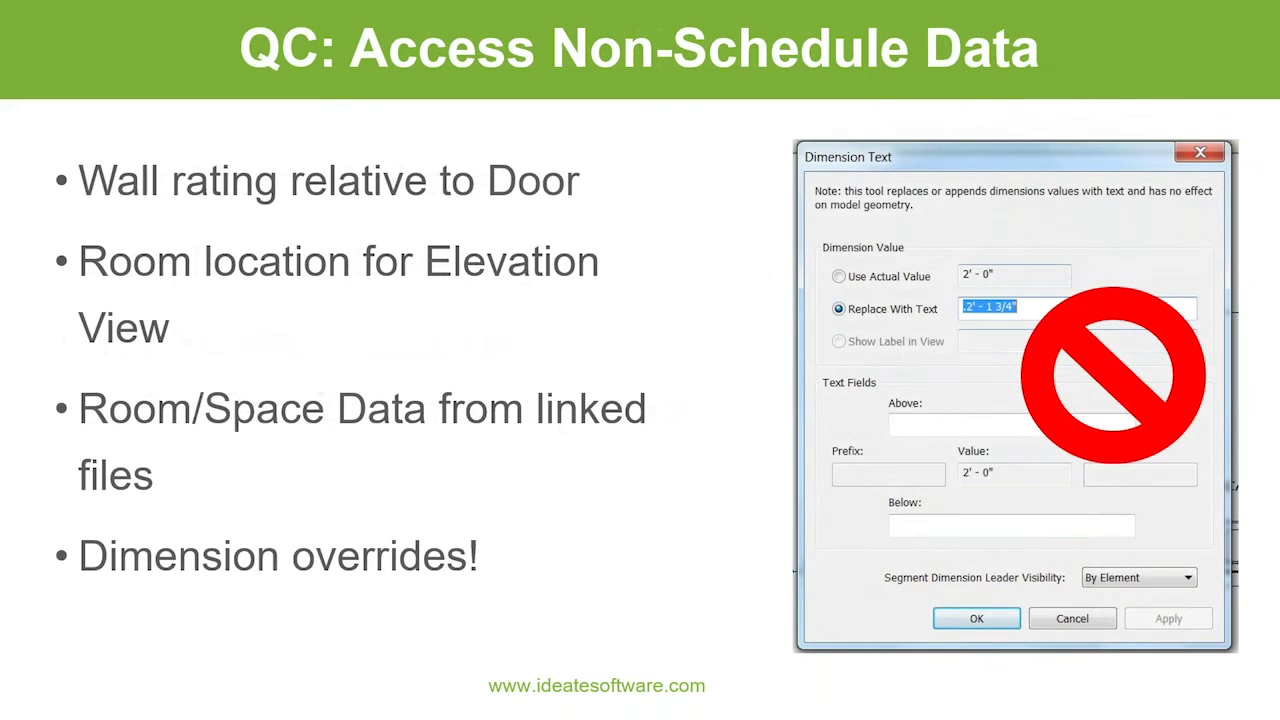
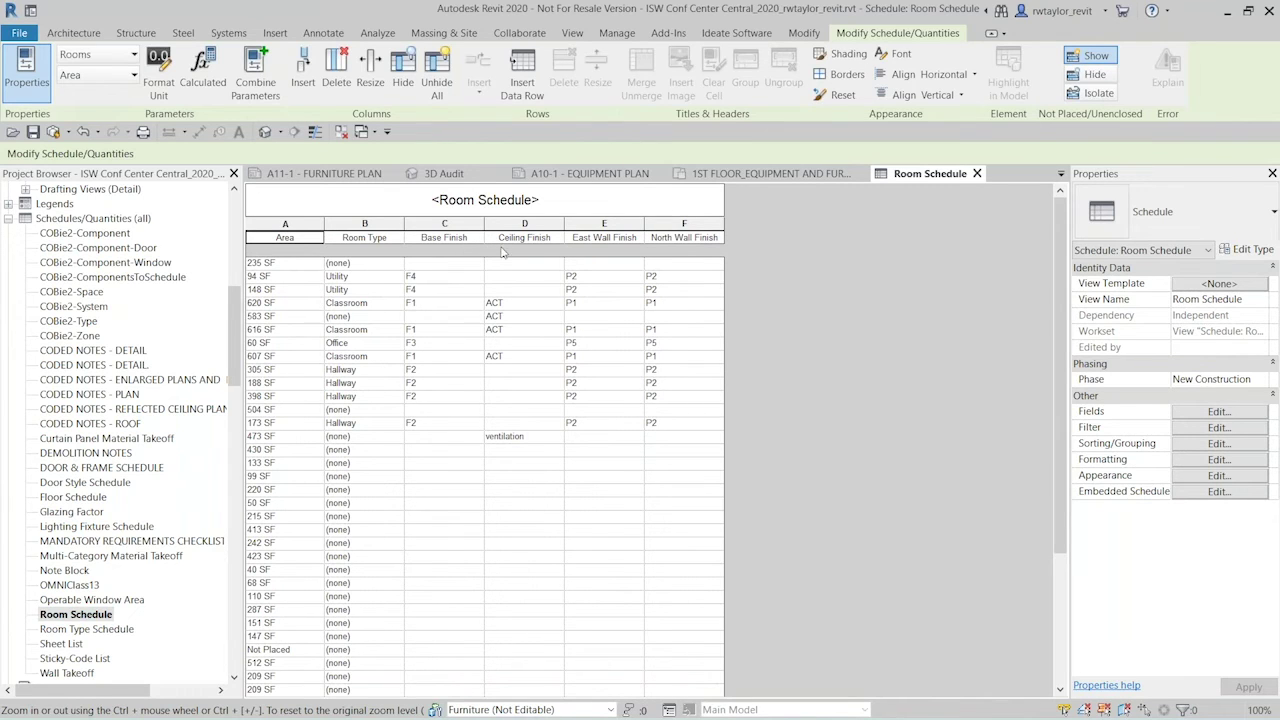
Close the Room Schedule view in Revit and start a new BIMLink instance link based on Room Schedule.
left_click(977, 174)
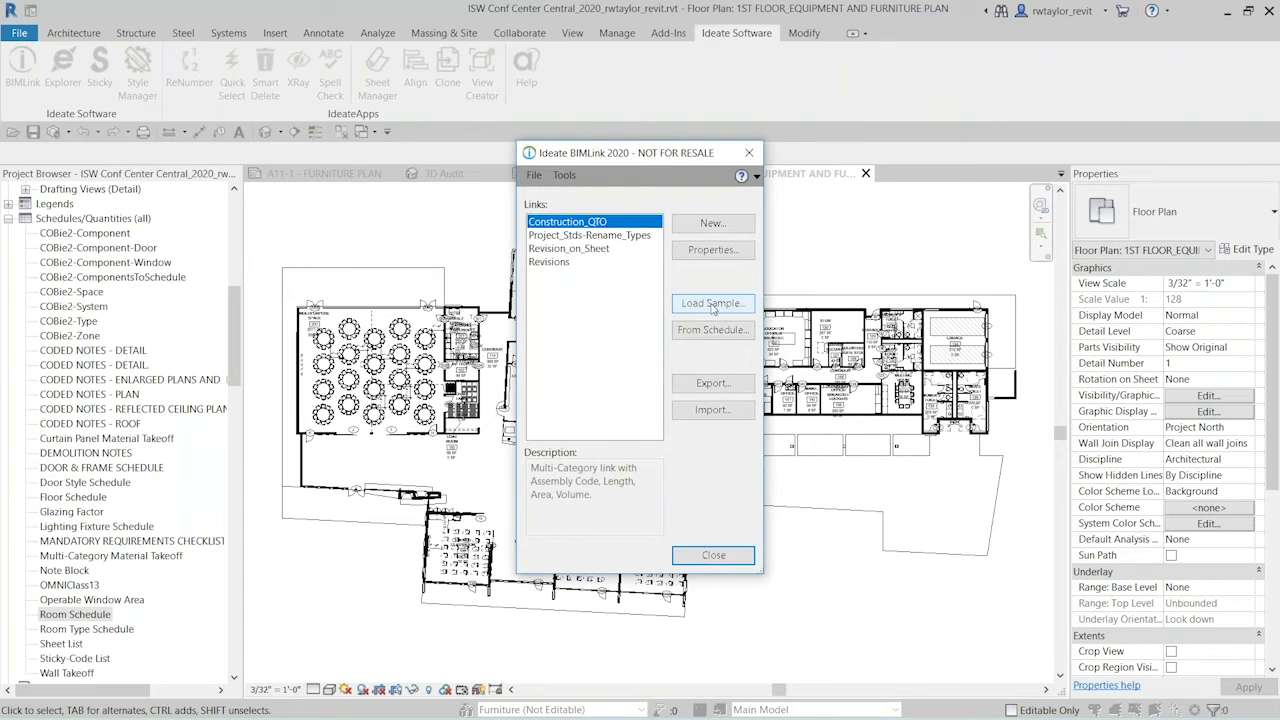
left_click(711, 330)
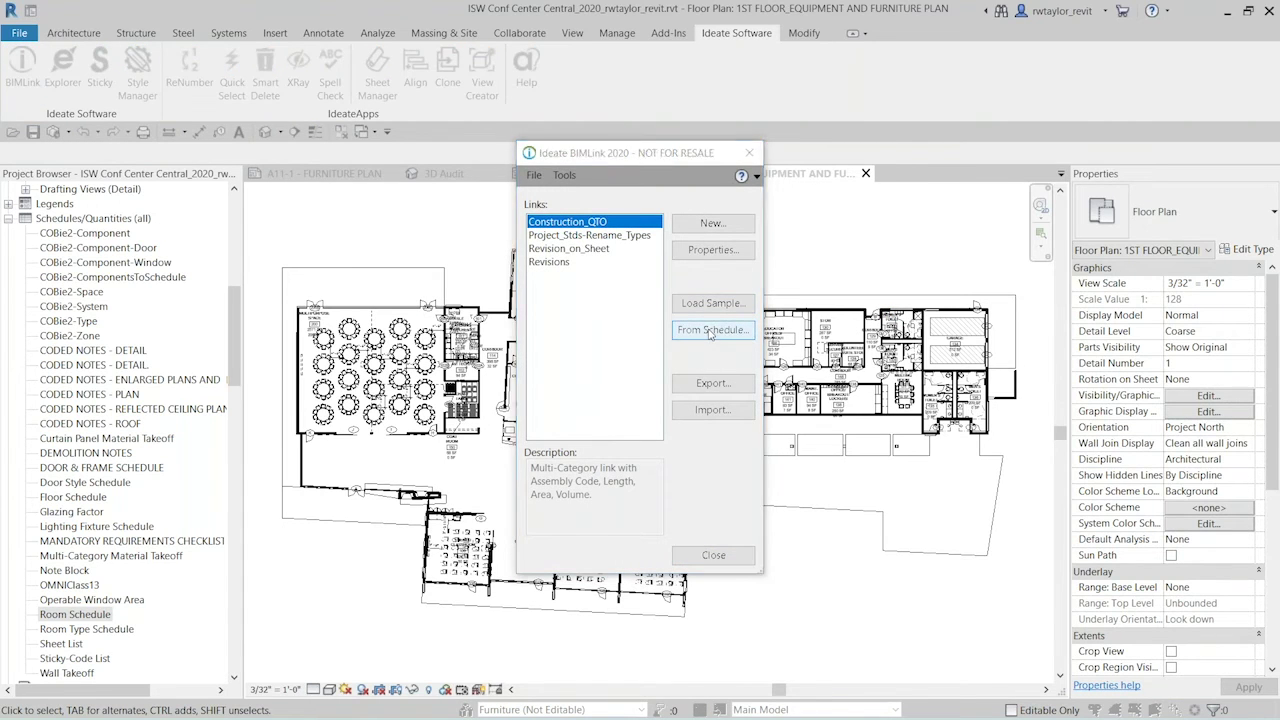
scroll(707, 345, "down", 5)
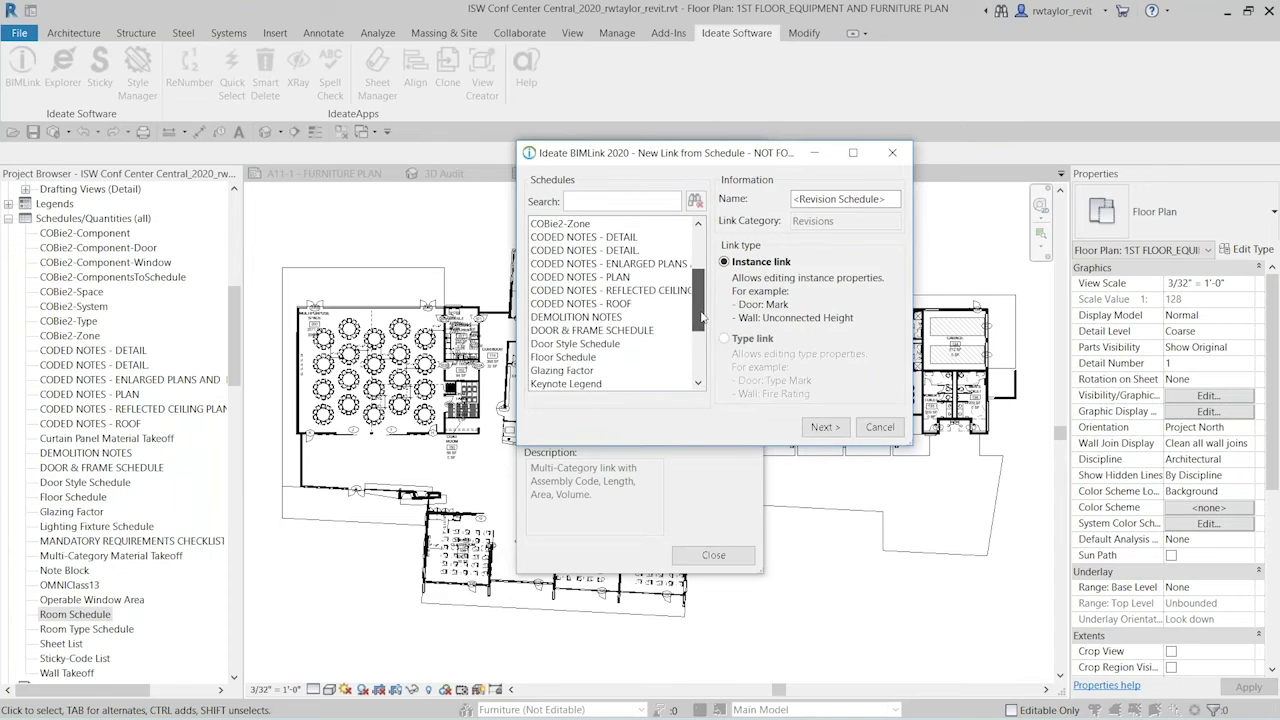
scroll(705, 352, "down", 1)
scroll(705, 355, "up", 1)
scroll(706, 362, "down", 1)
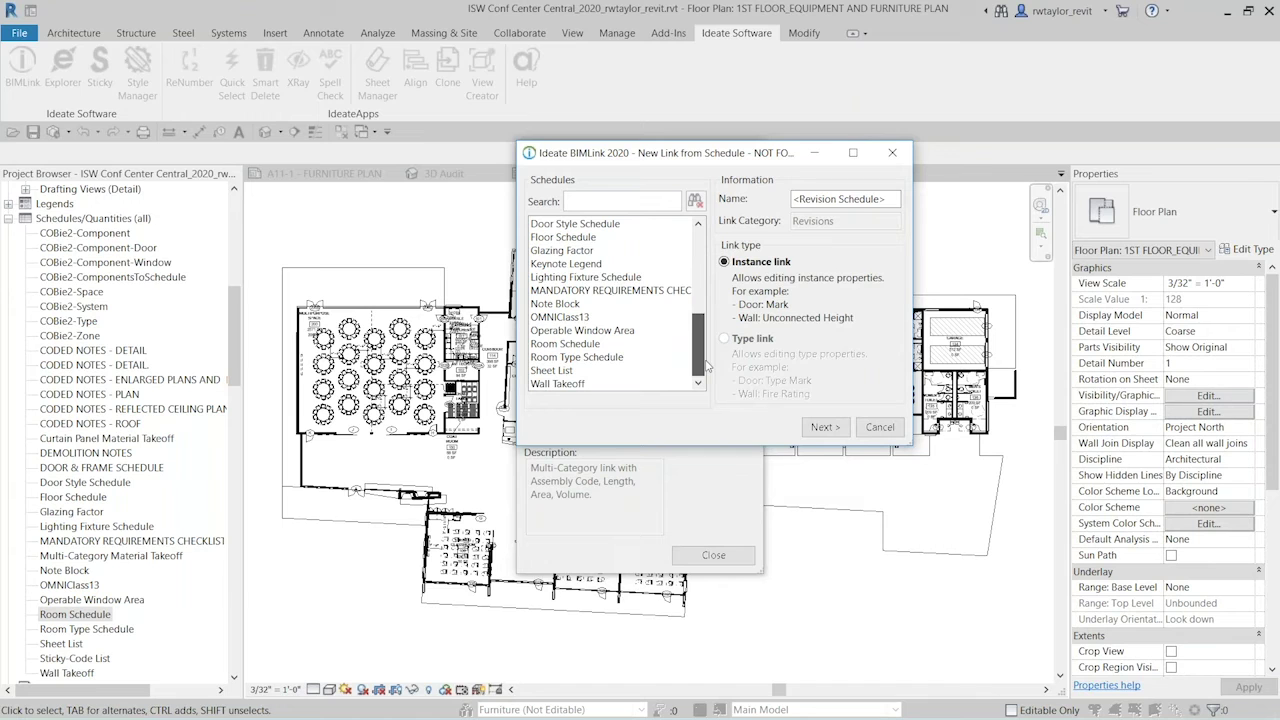
left_click(575, 344)
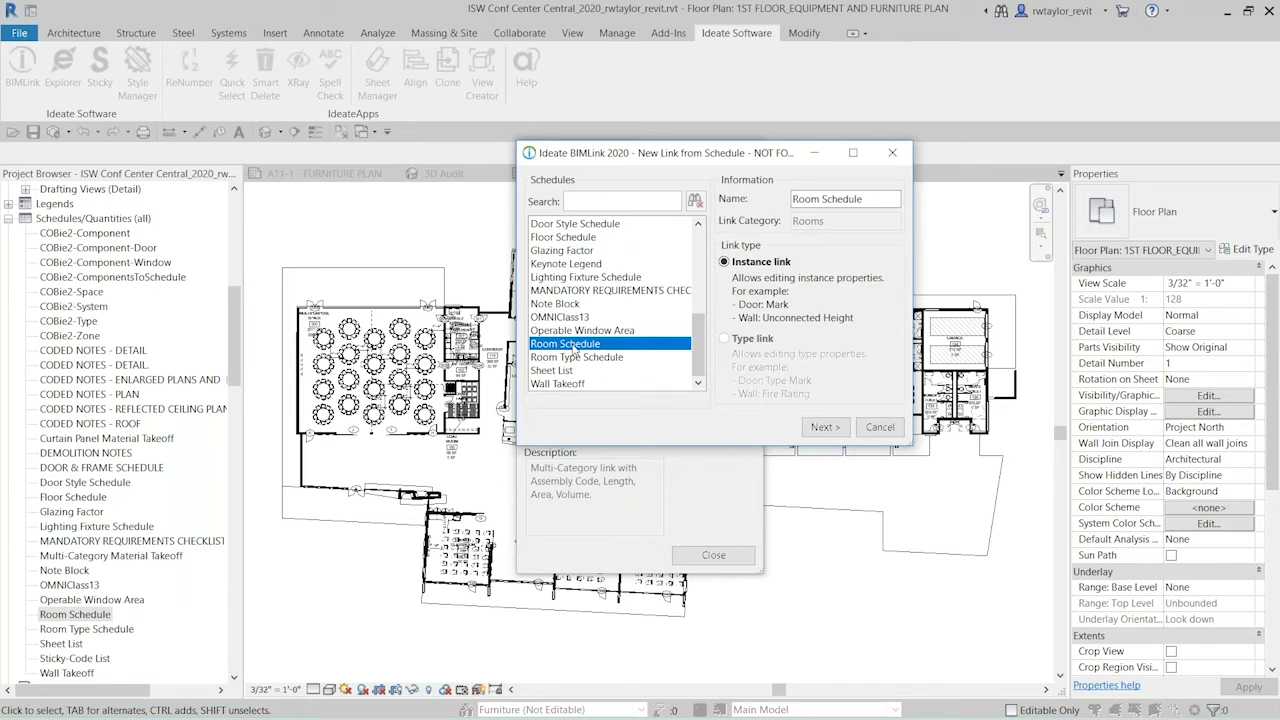
left_click(828, 430)
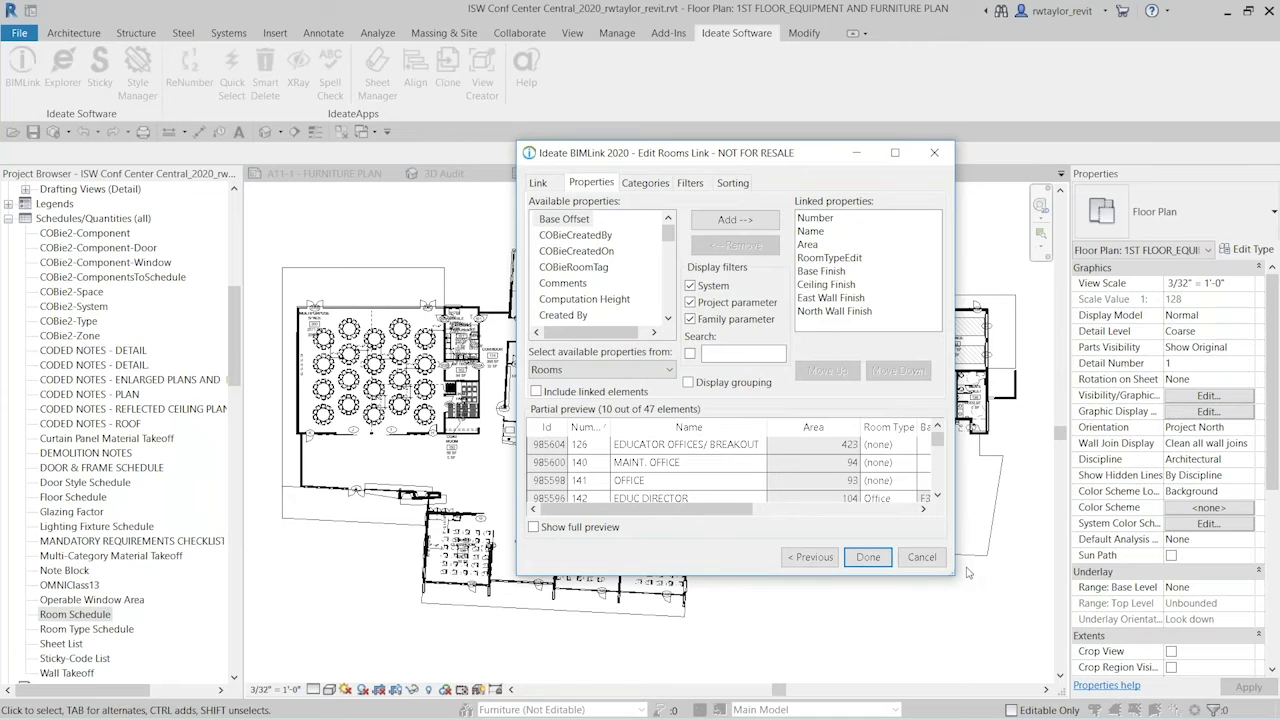
Remove the Base Finish, Ceiling Finish, East Wall Finish and North Wall Finish properties from the rooms link, with the dialog enlarged.
left_click_drag(953, 575, 1097, 625)
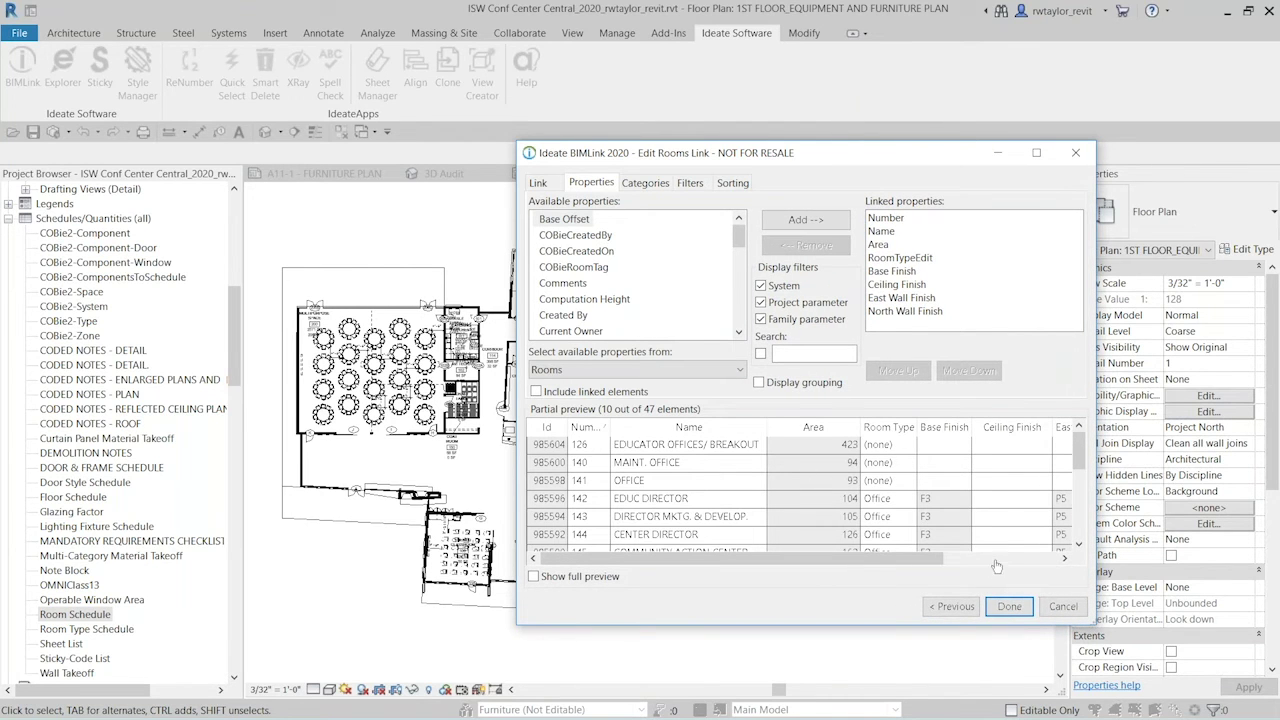
left_click(905, 274)
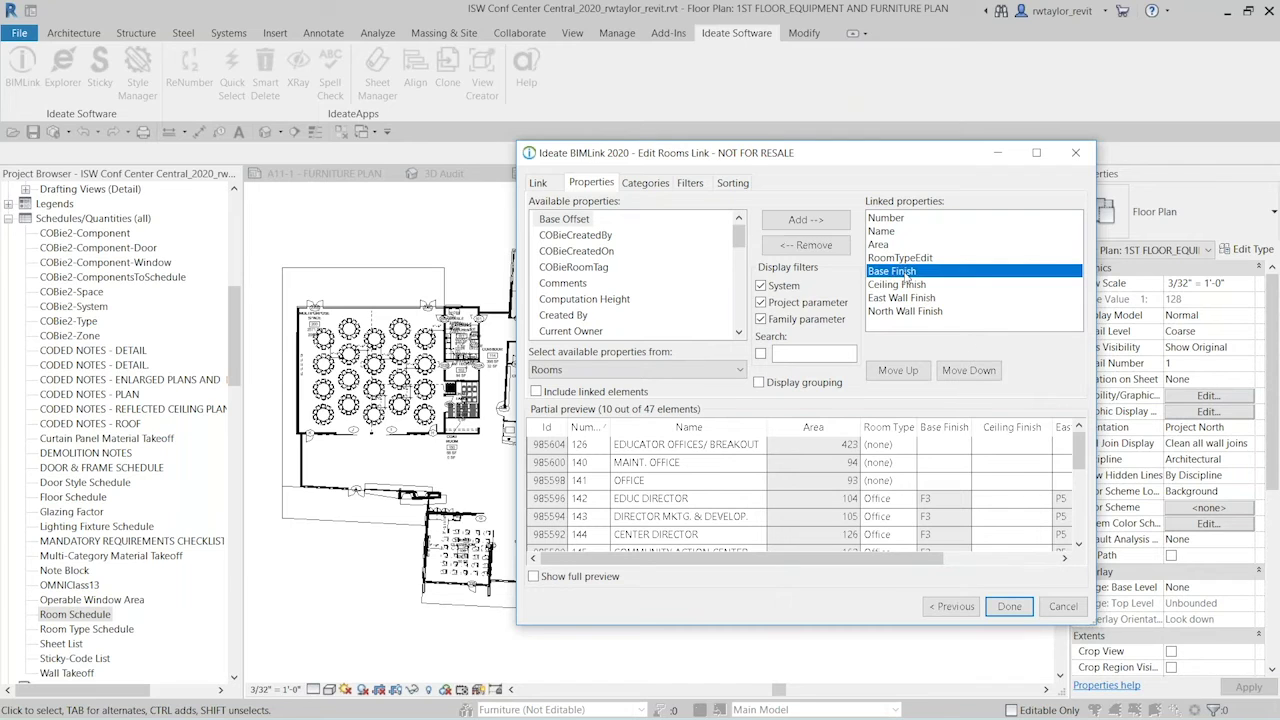
left_click(833, 248)
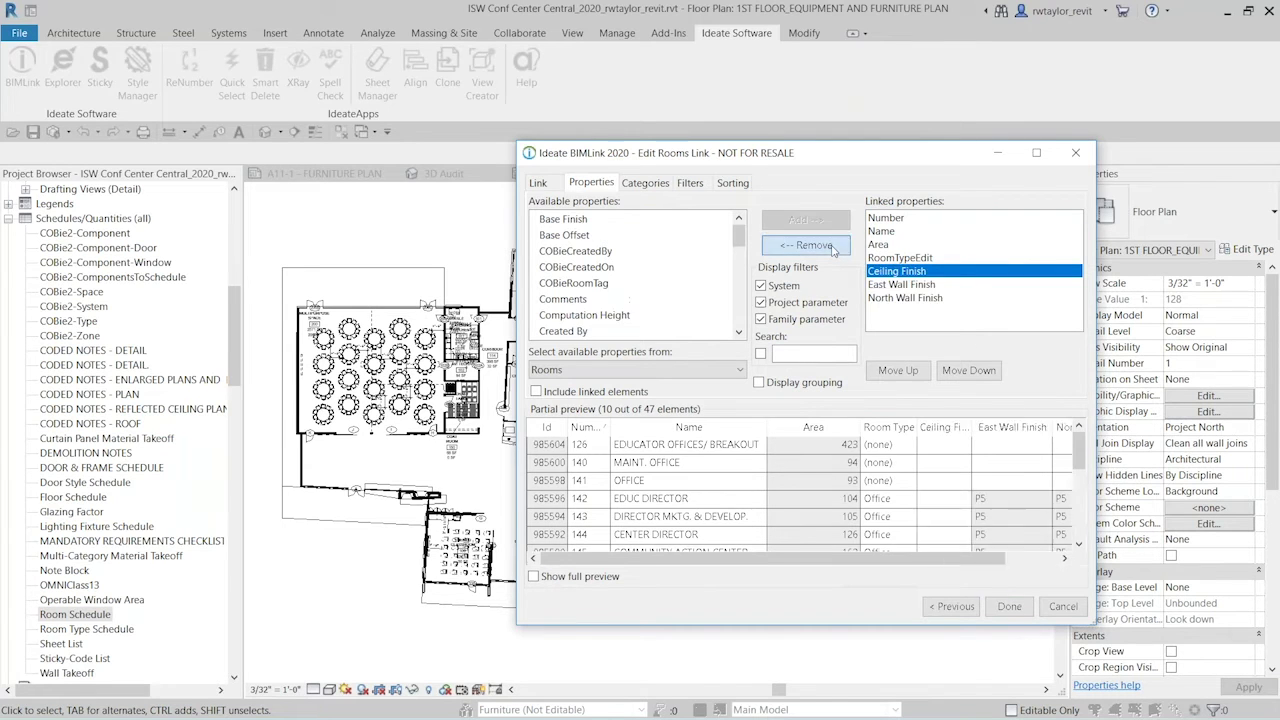
left_click(833, 248)
left_click(833, 248)
left_click(834, 248)
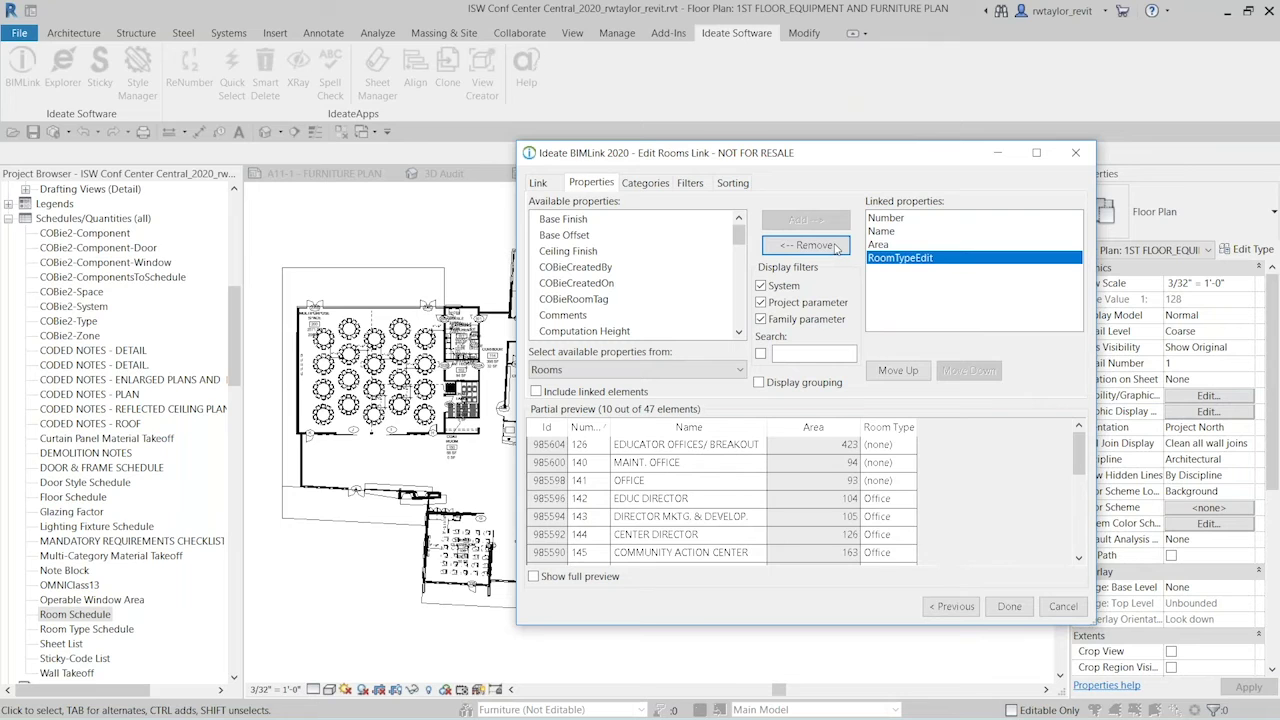
left_click_drag(793, 160, 604, 141)
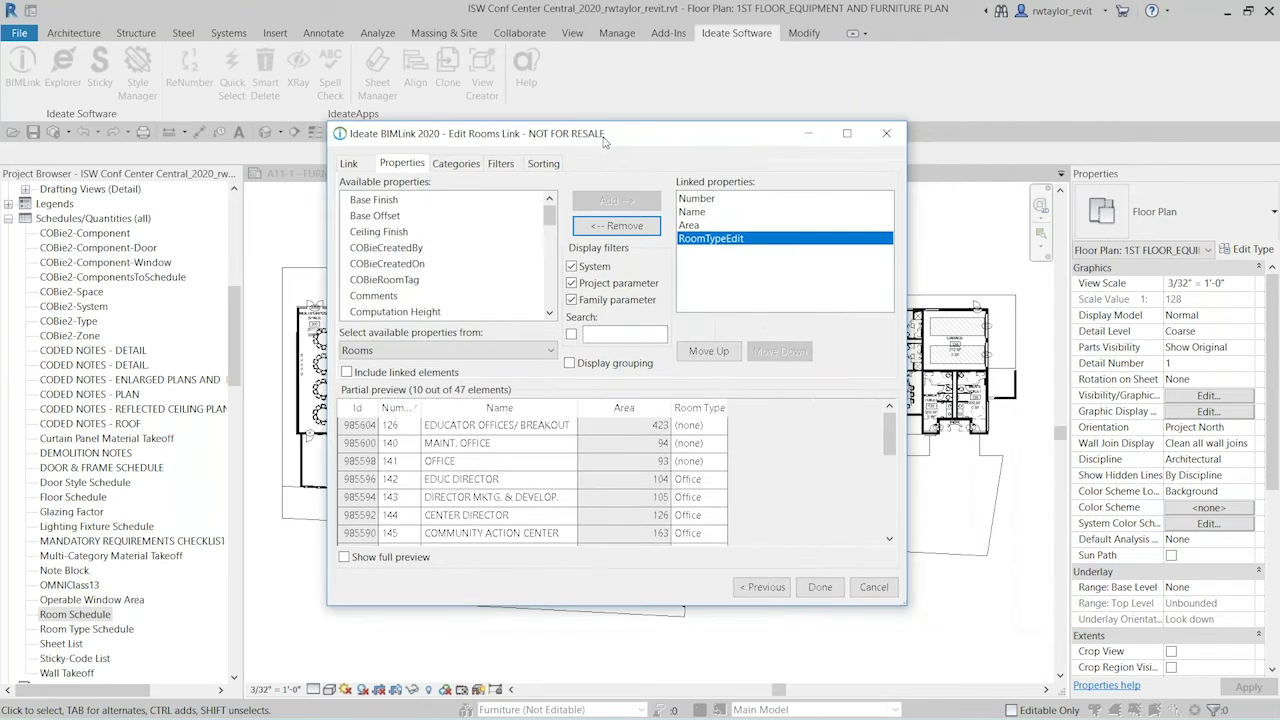
Add the Department property to the linked properties of the rooms link.
left_click(549, 313)
left_click(549, 313)
left_click(549, 313)
left_click(549, 313)
double_click(393, 298)
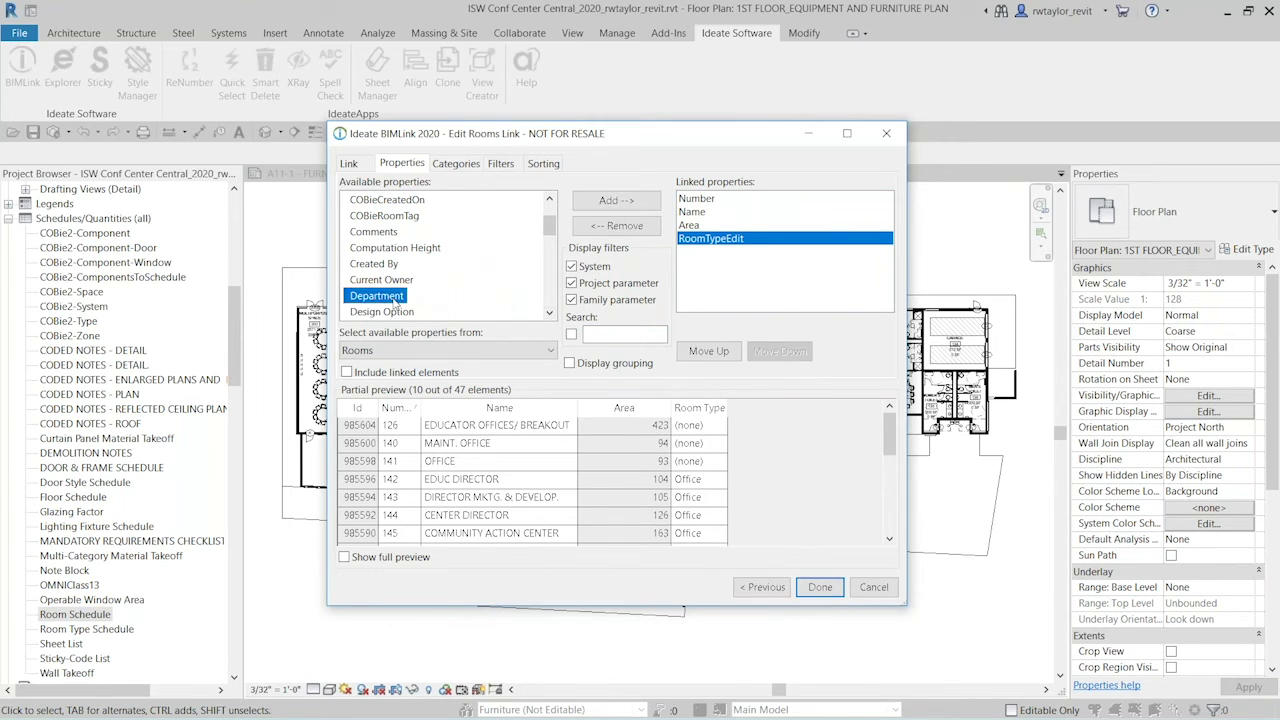
Add the Level: Name and Level: Elevation properties to the rooms link and widen the dialog to show the full preview.
left_click(418, 352)
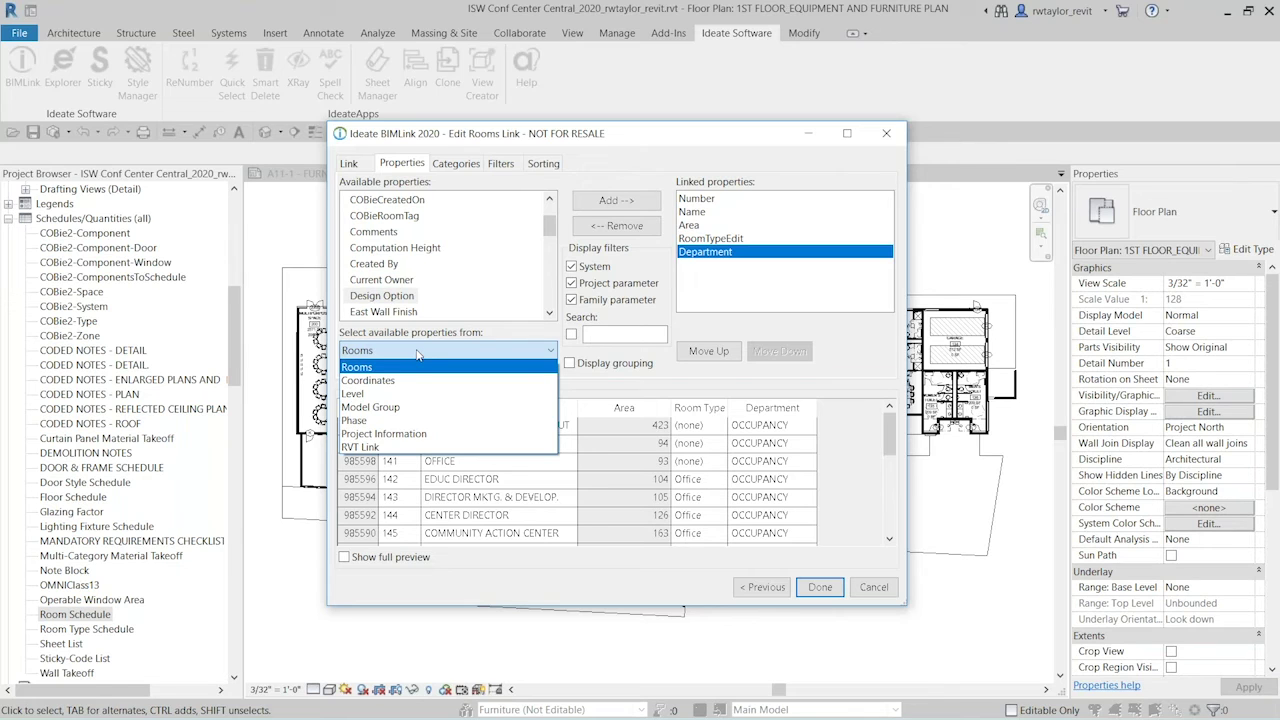
left_click(401, 394)
left_click_drag(551, 221, 551, 251)
double_click(395, 280)
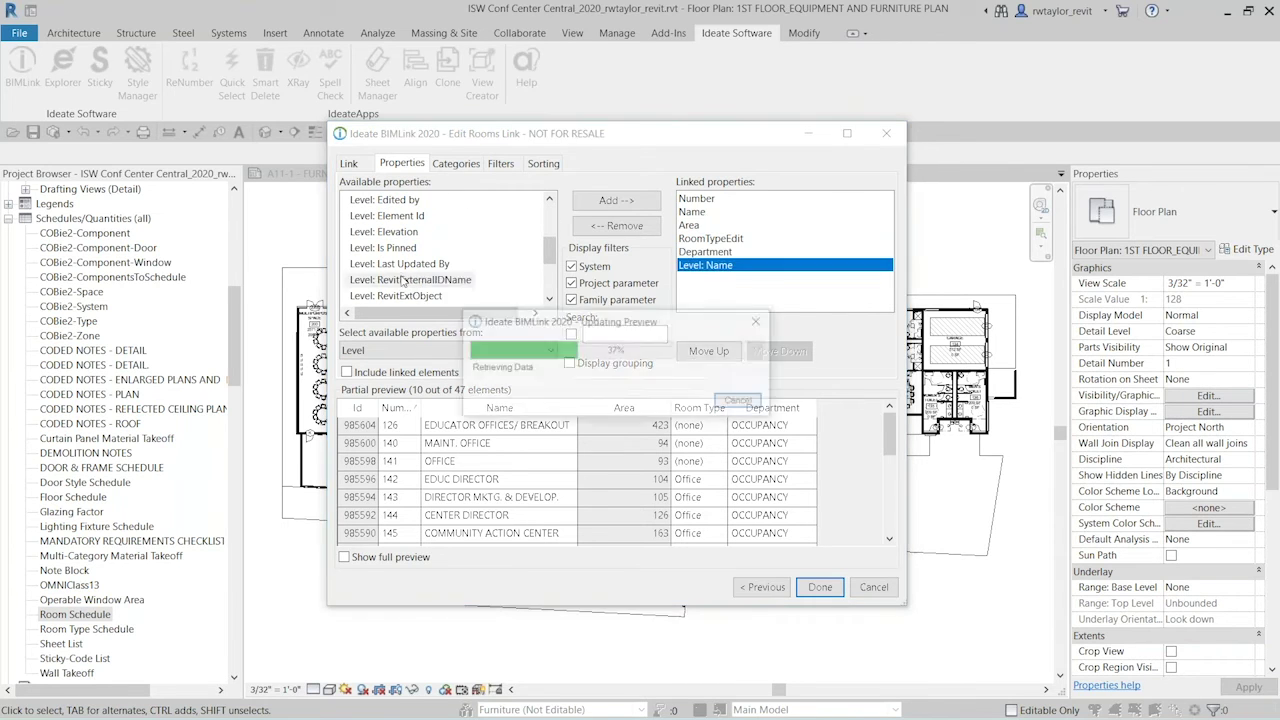
double_click(390, 231)
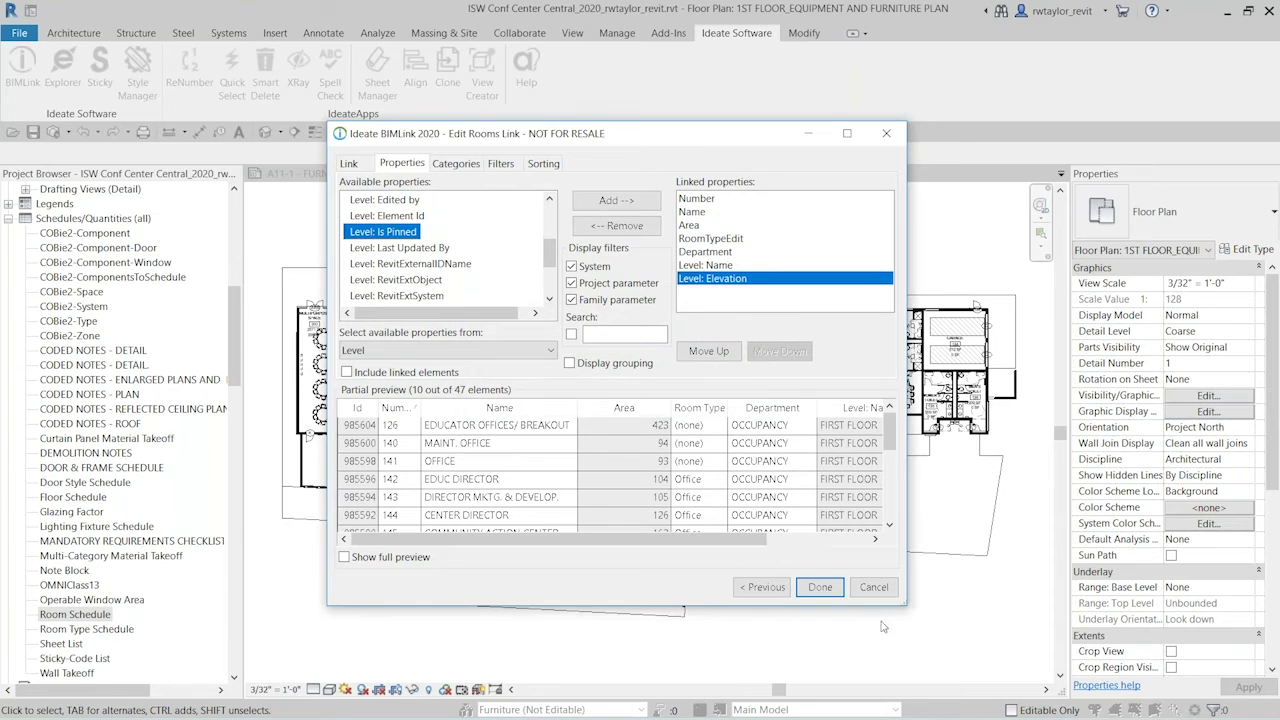
left_click_drag(898, 601, 1066, 642)
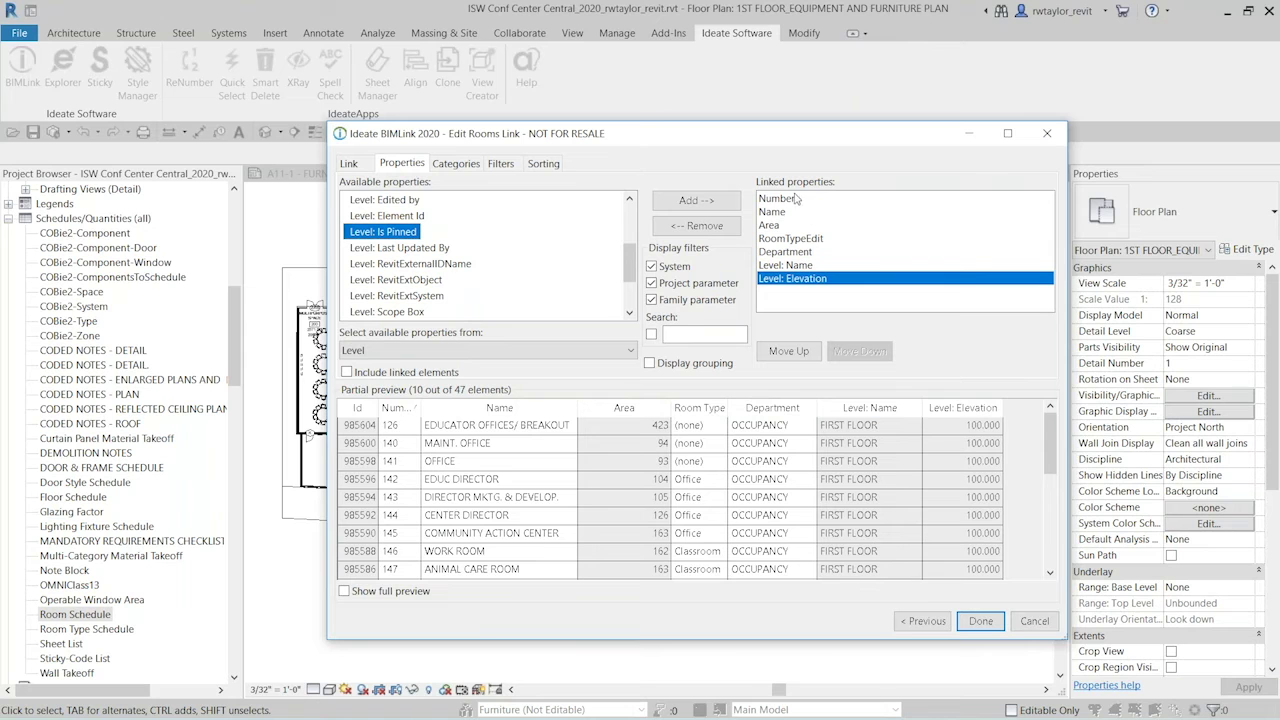
Finish the rooms link, export it as Room Schedule.xlsx and open the exported workbook in Excel.
left_click(981, 621)
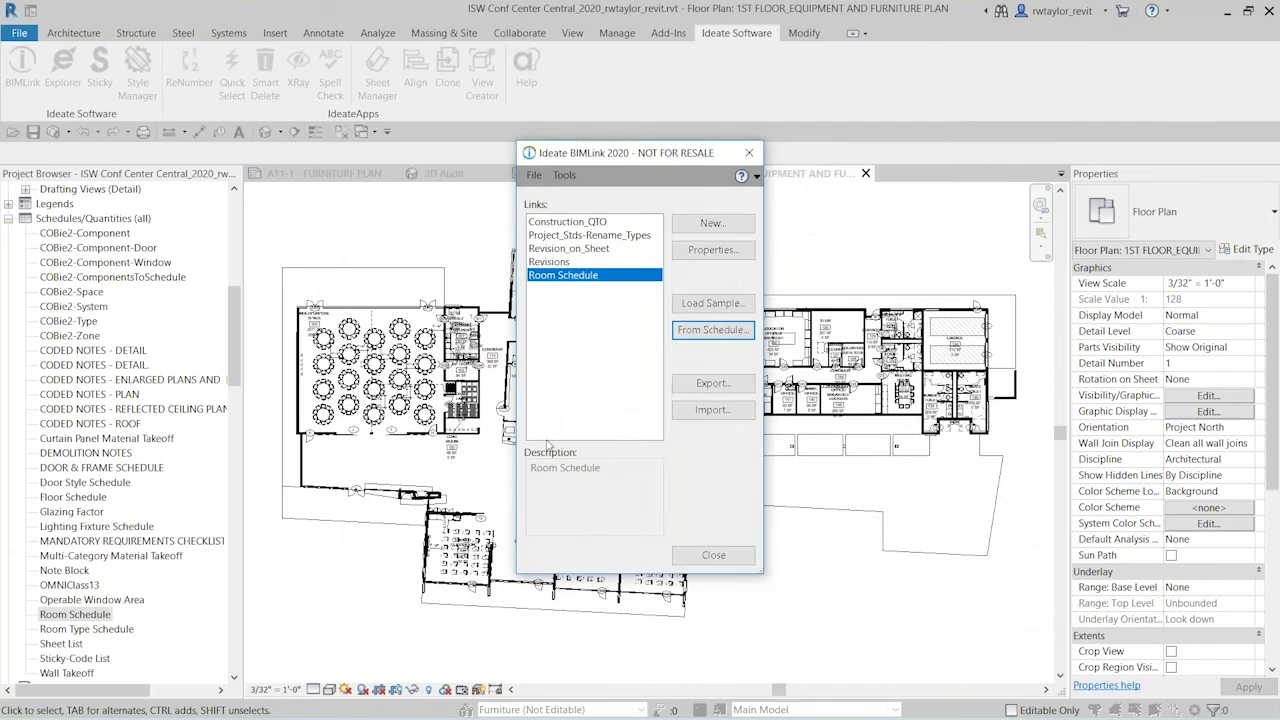
left_click(689, 380)
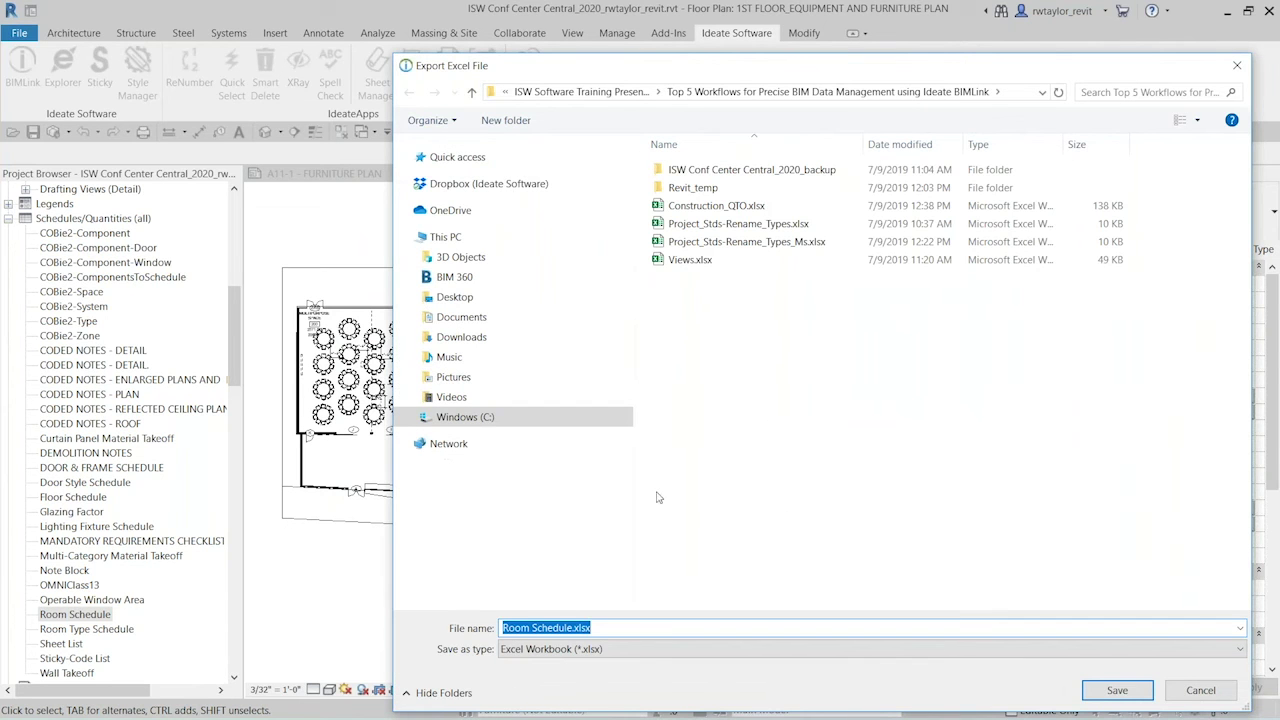
left_click(1092, 695)
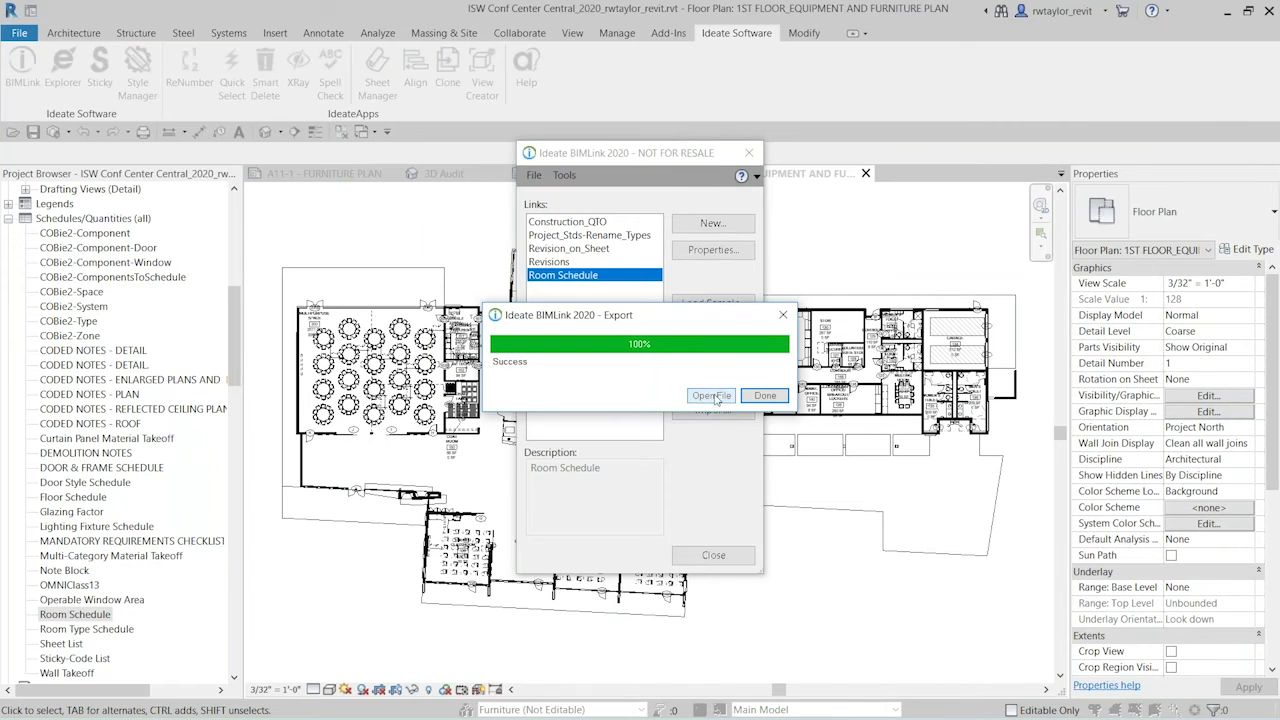
left_click(720, 396)
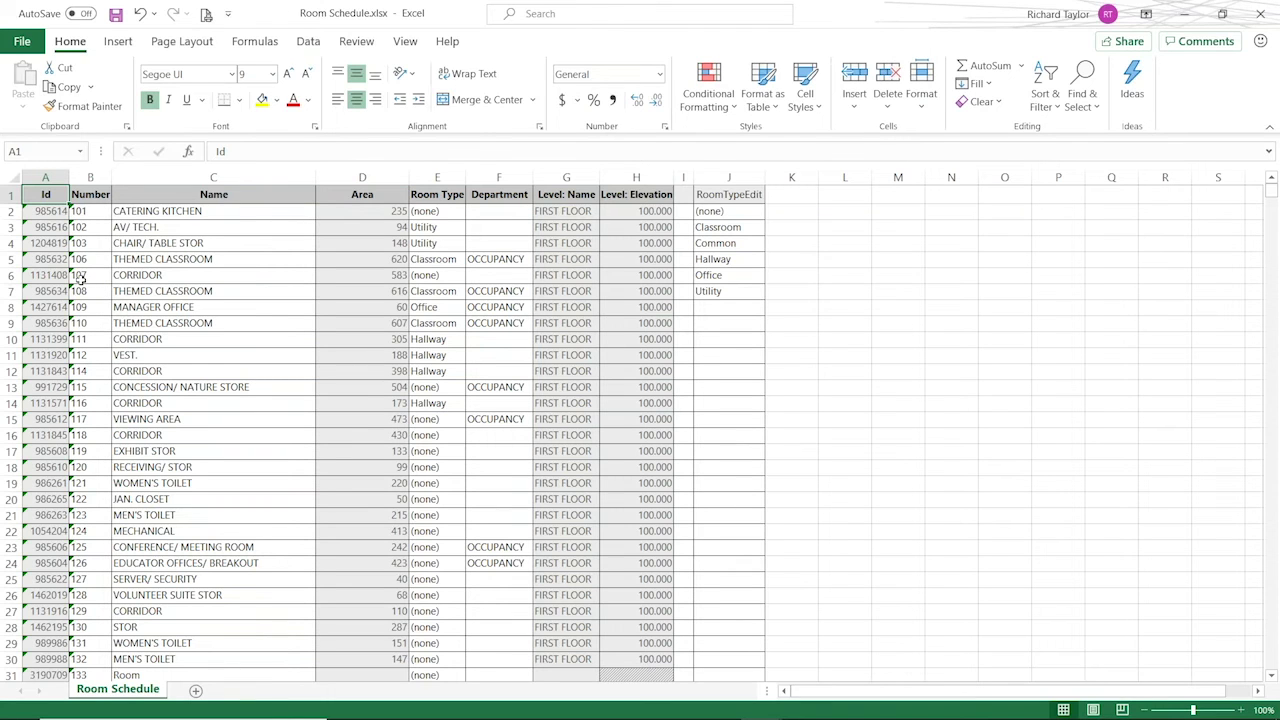
Renumber the rooms consecutively from 101 to 147 by filling the series from B2:B3 down to row 48.
left_click(95, 211)
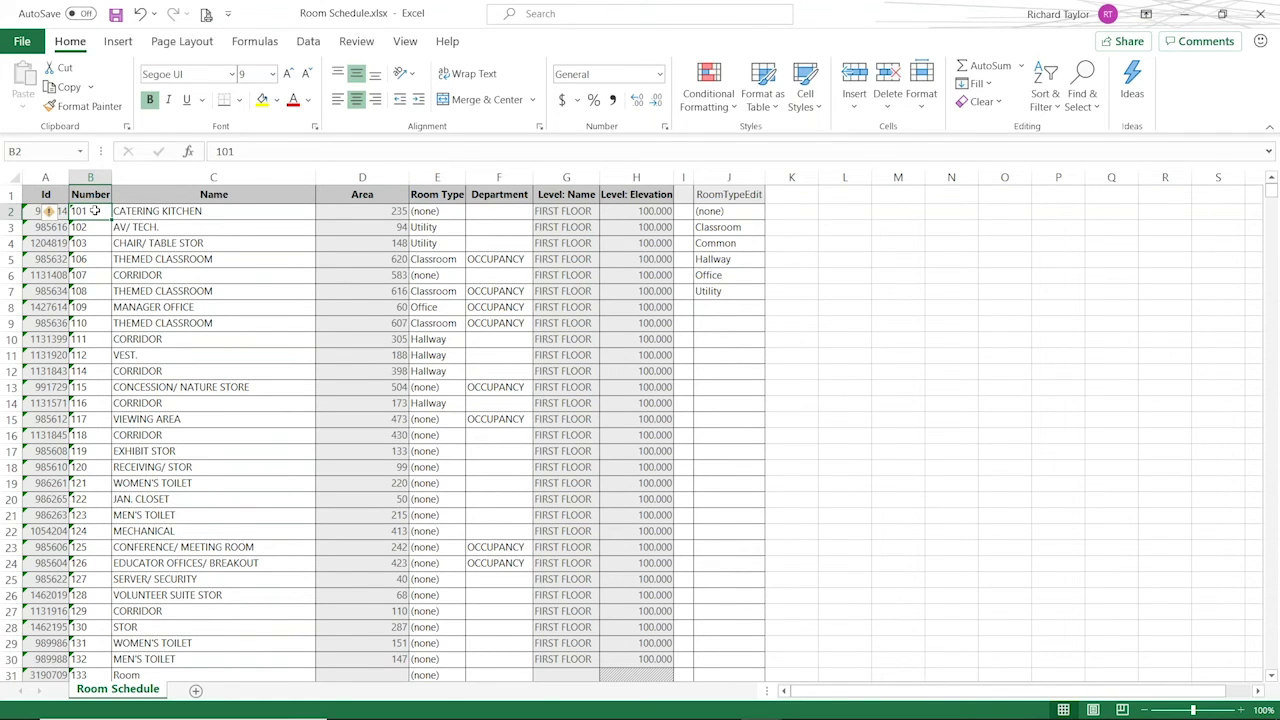
left_click_drag(95, 211, 100, 230)
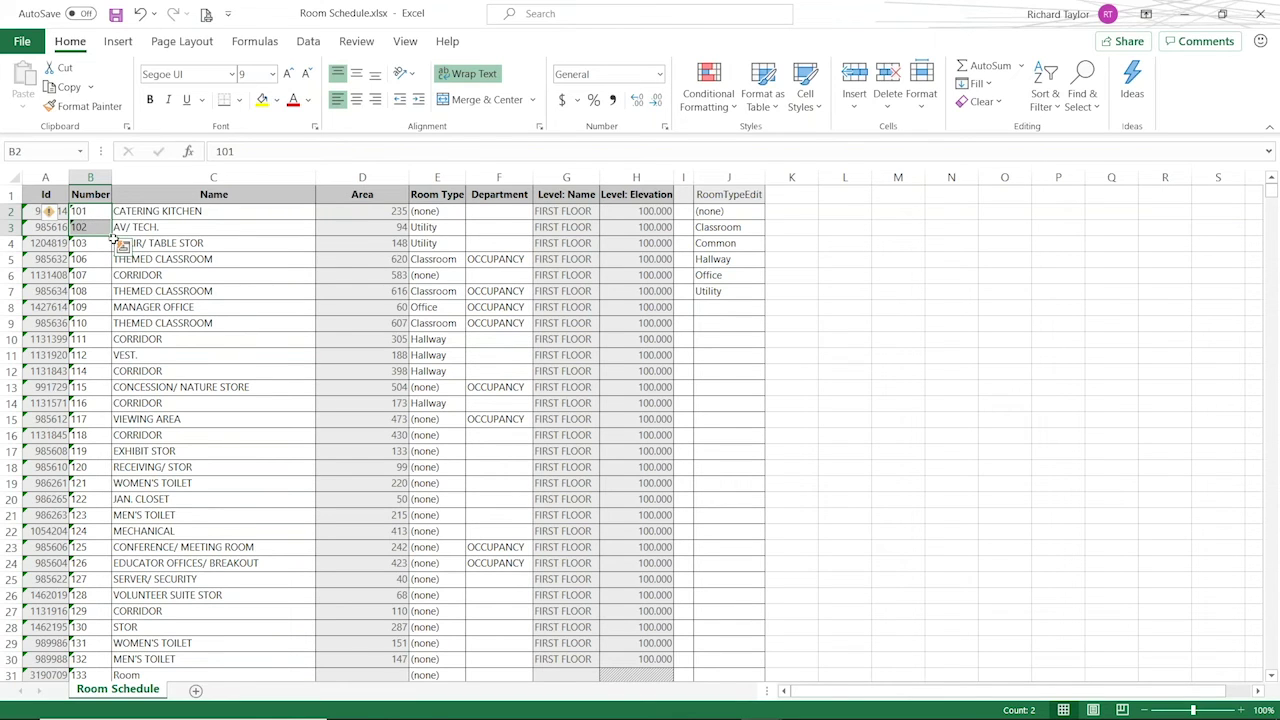
left_click_drag(112, 235, 101, 660)
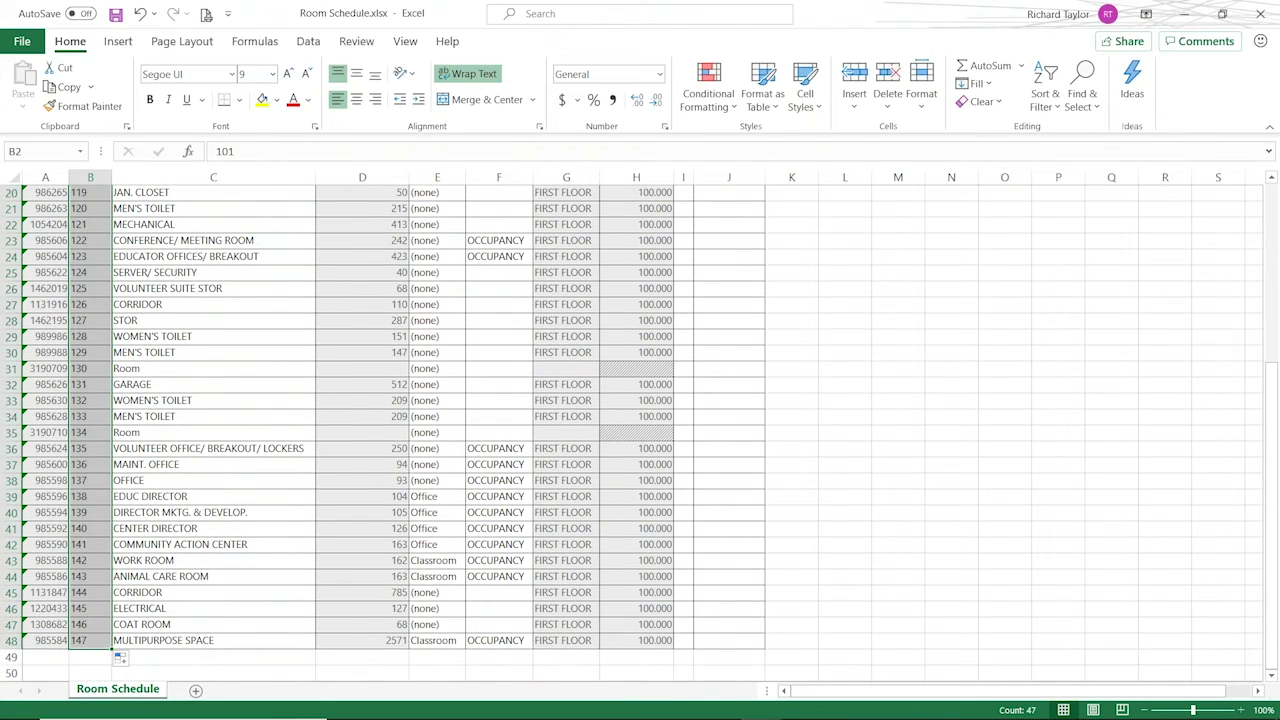
scroll(1129, 339, "up", 6)
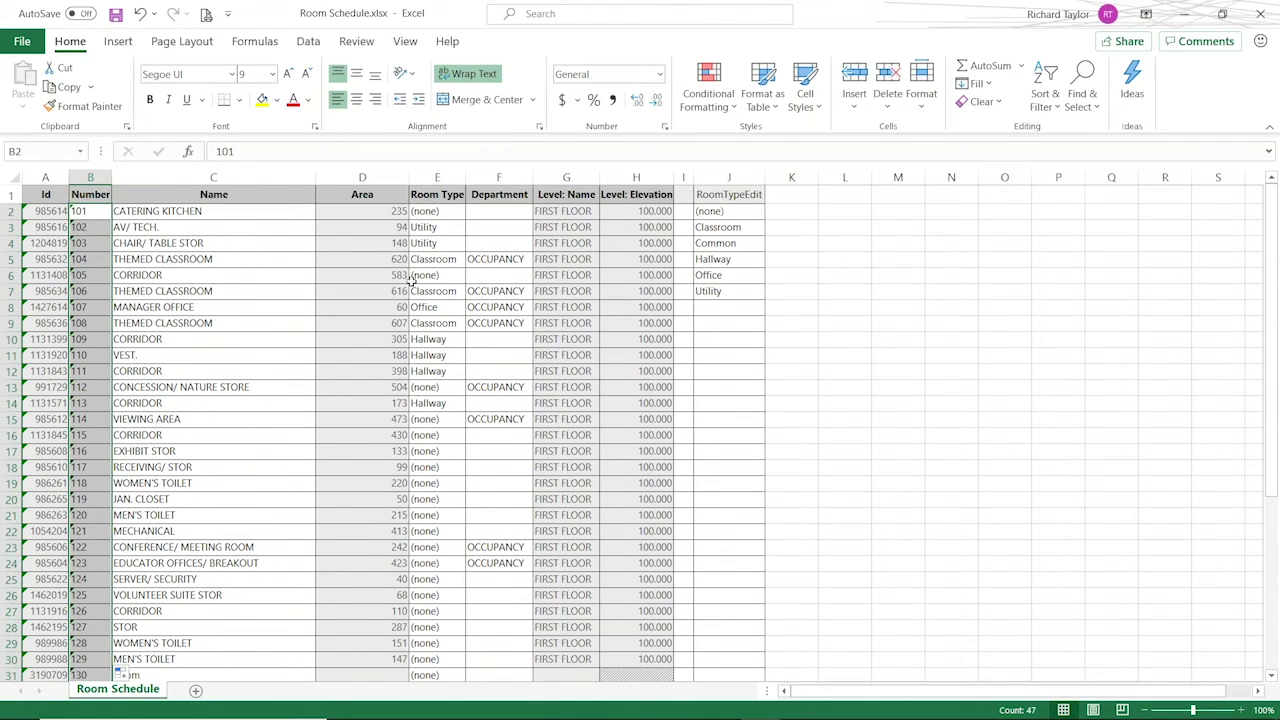
Enter the formula =lower(C2) in cell L2 to convert the first room name to lowercase.
left_click(192, 216)
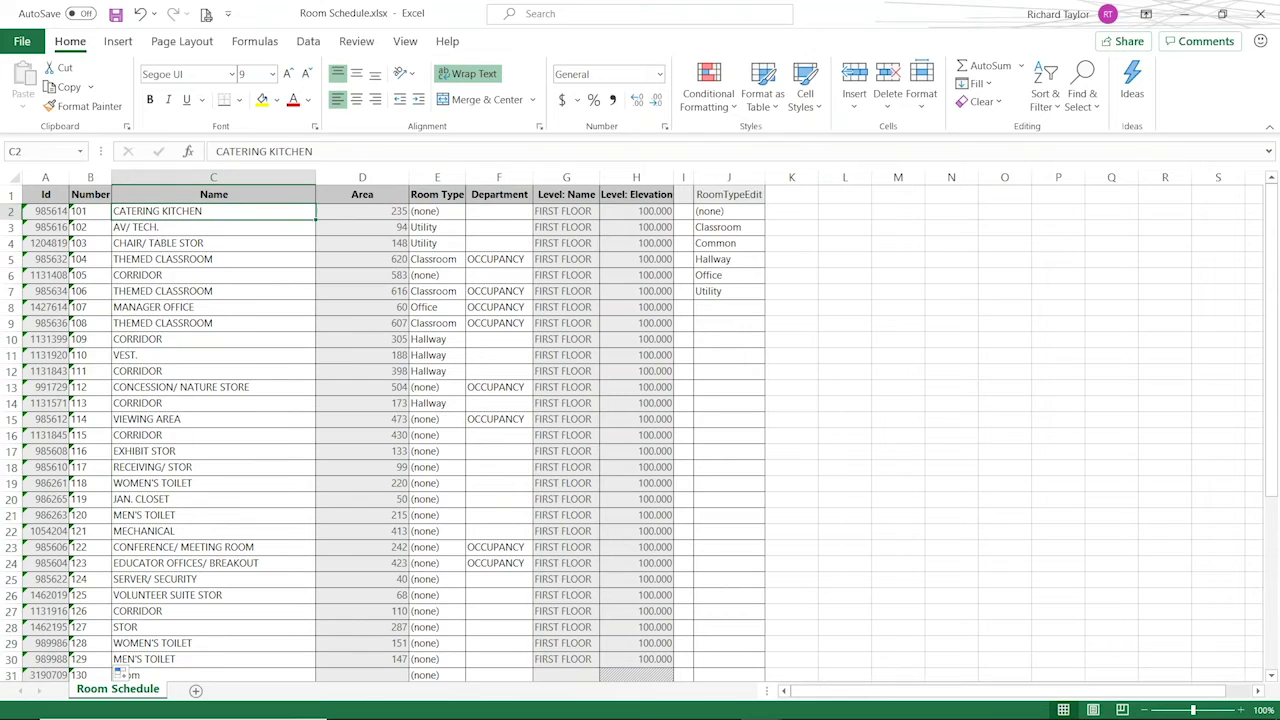
left_click(858, 210)
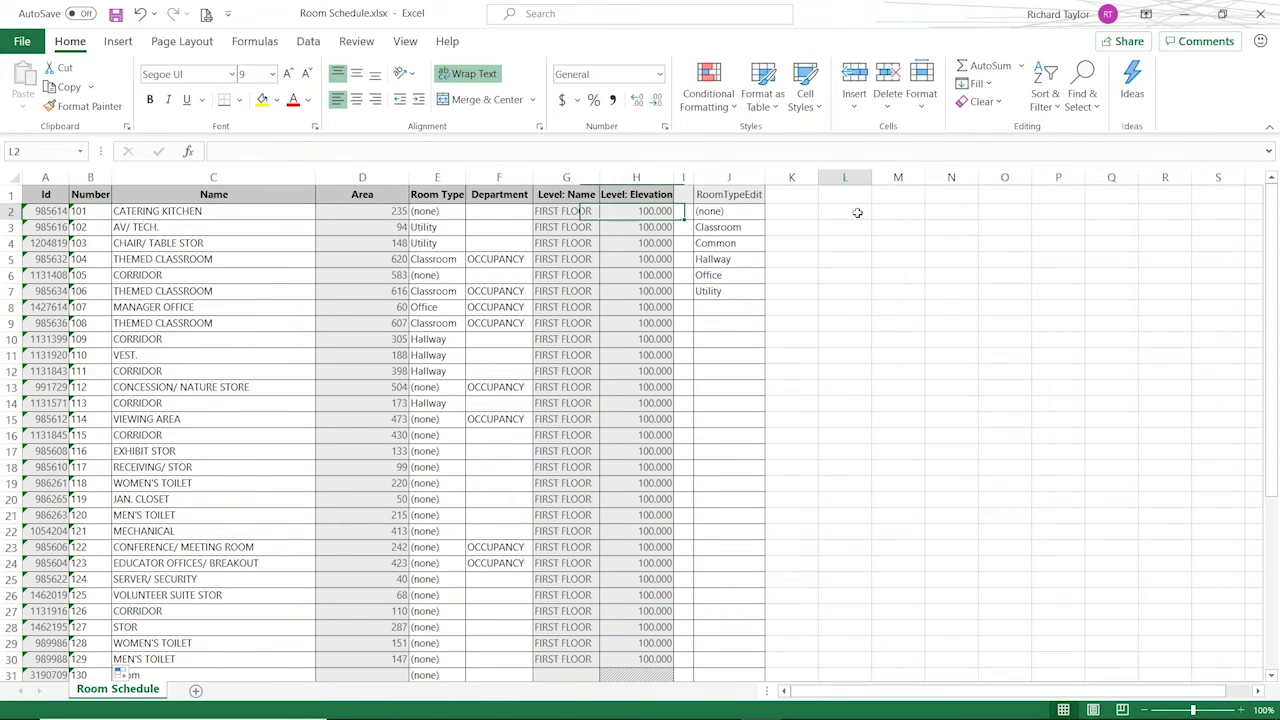
type("=")
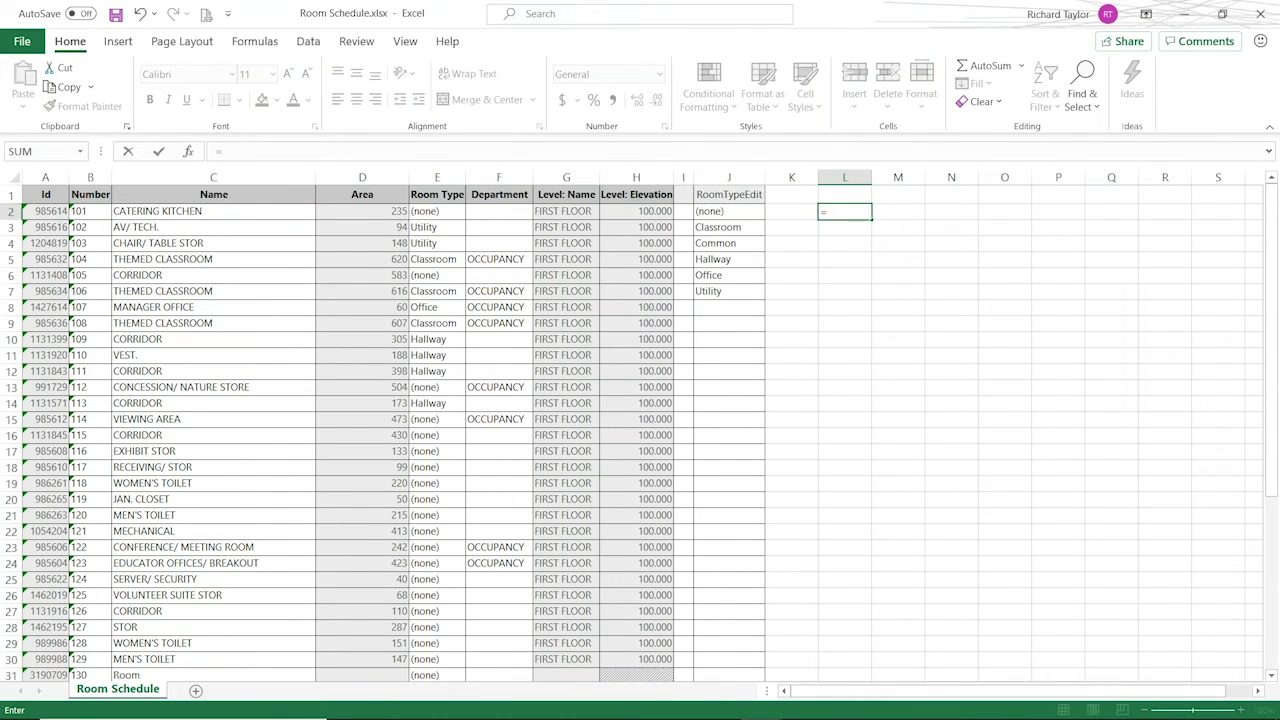
type("lower")
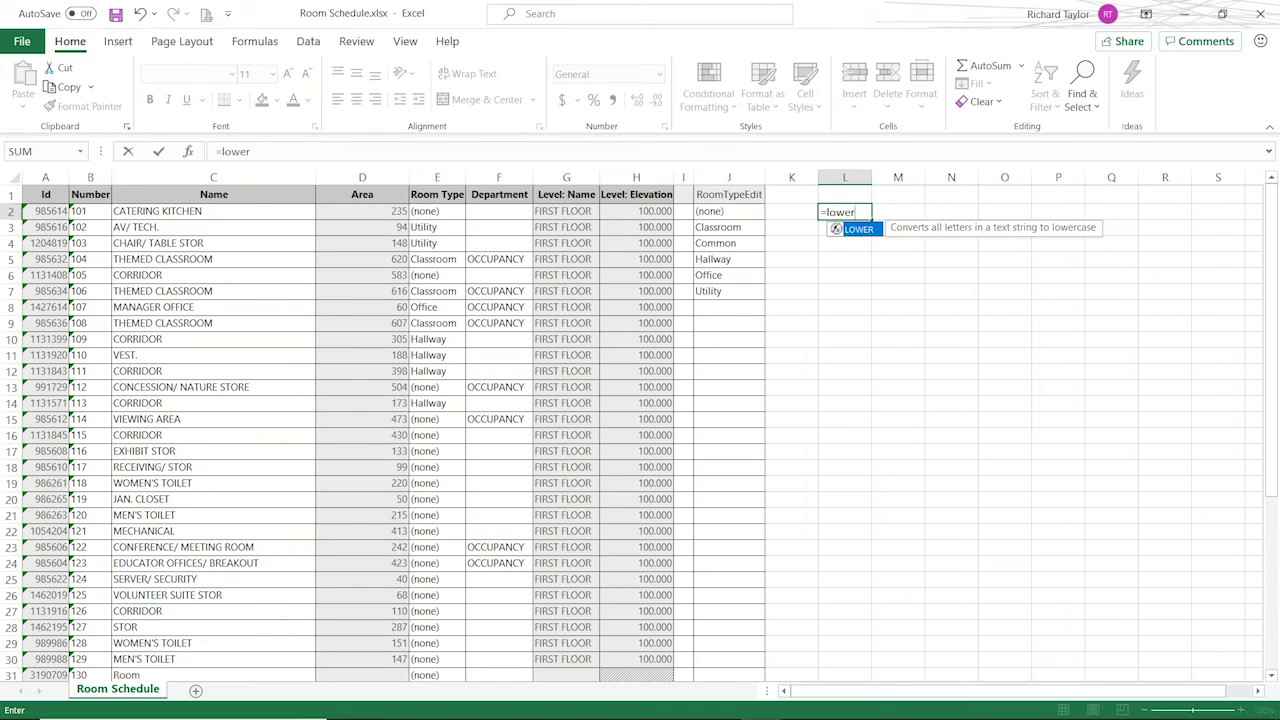
type("(C")
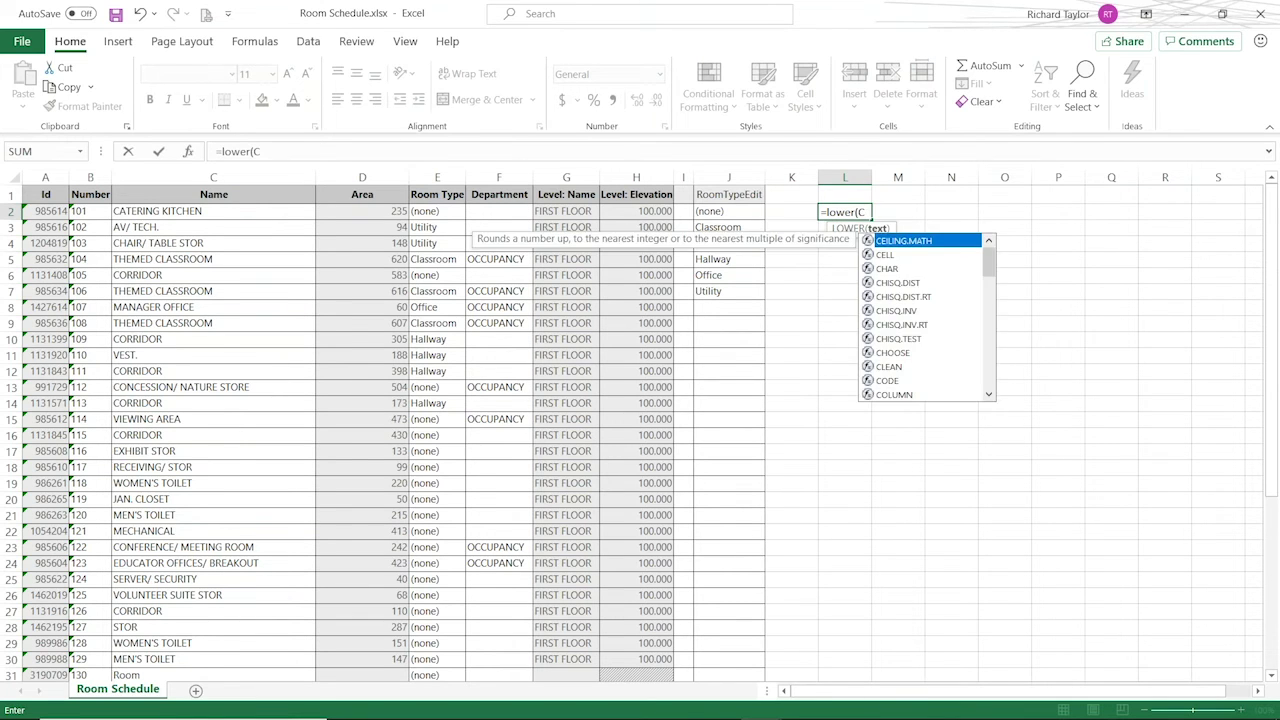
type("2)")
key("Return")
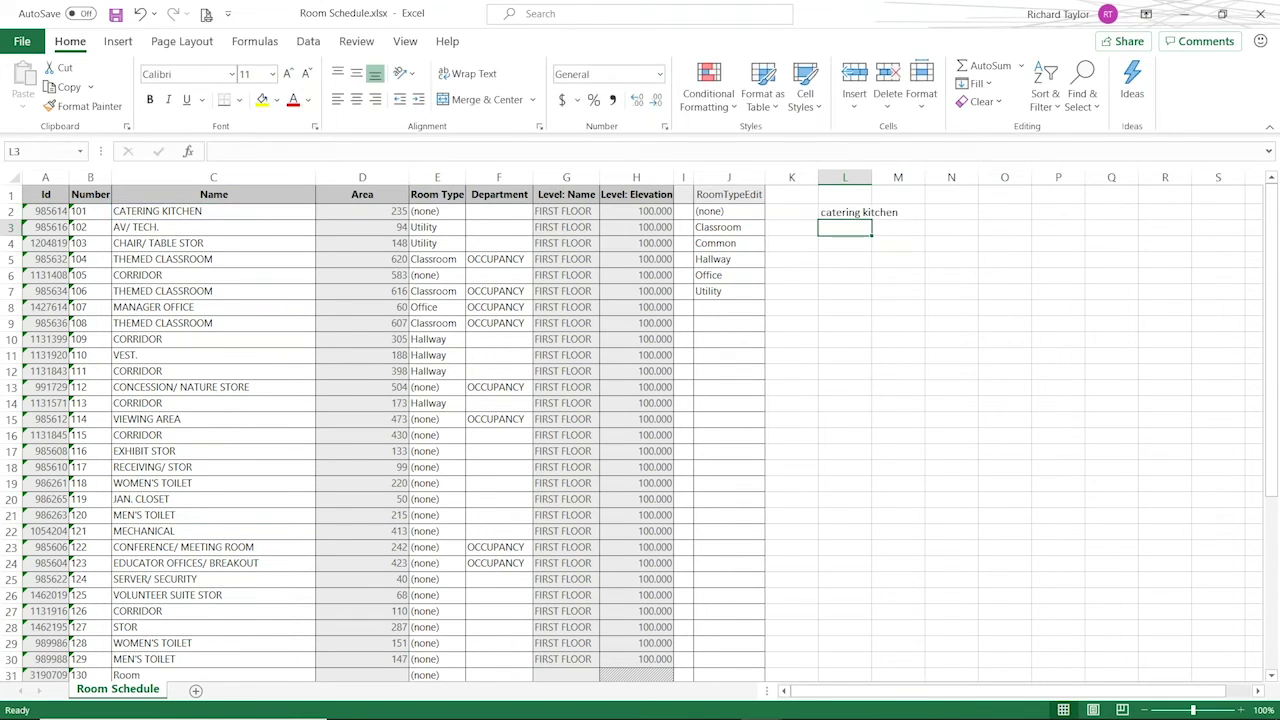
Fit column L to its content and fill the lowercase formula from L2 down to row 48.
double_click(870, 177)
left_click(891, 213)
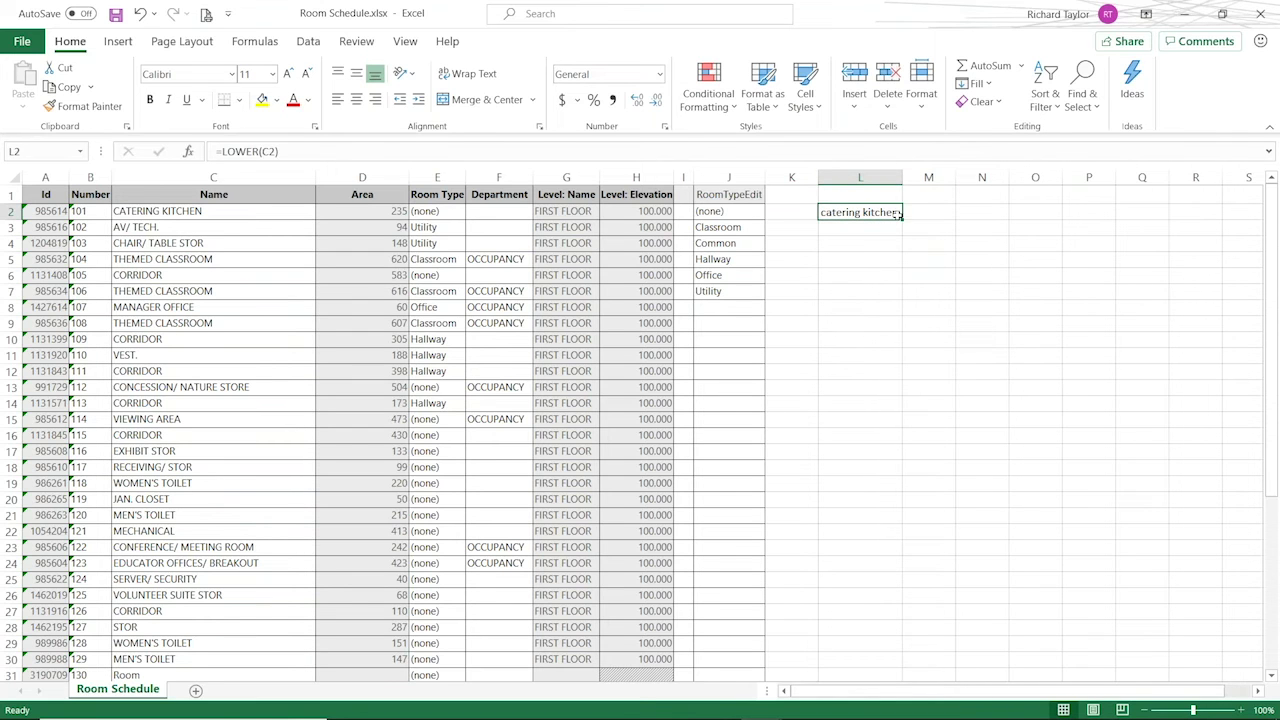
left_click_drag(901, 217, 875, 662)
Copy the lowercase names from column L and paste them as values over the Name column, starting at C2.
right_click(845, 481)
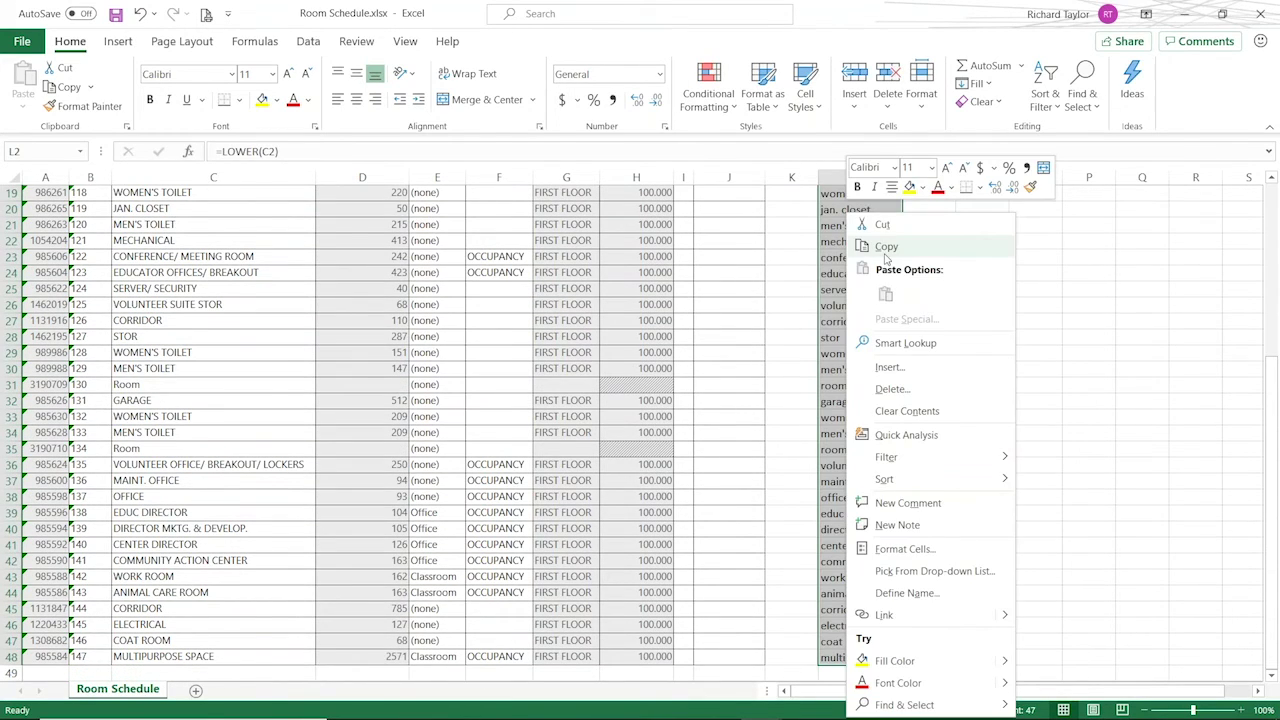
left_click(880, 247)
scroll(306, 208, "up", 6)
left_click(171, 212)
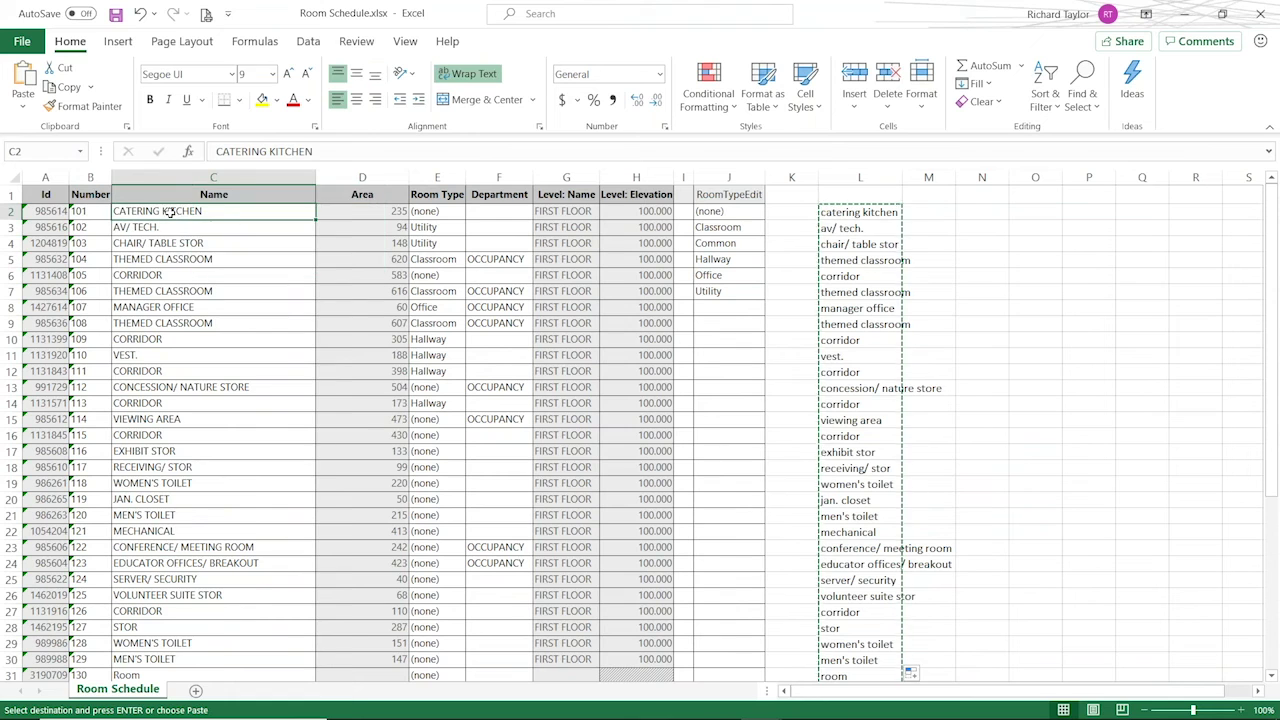
right_click(171, 212)
left_click(235, 270)
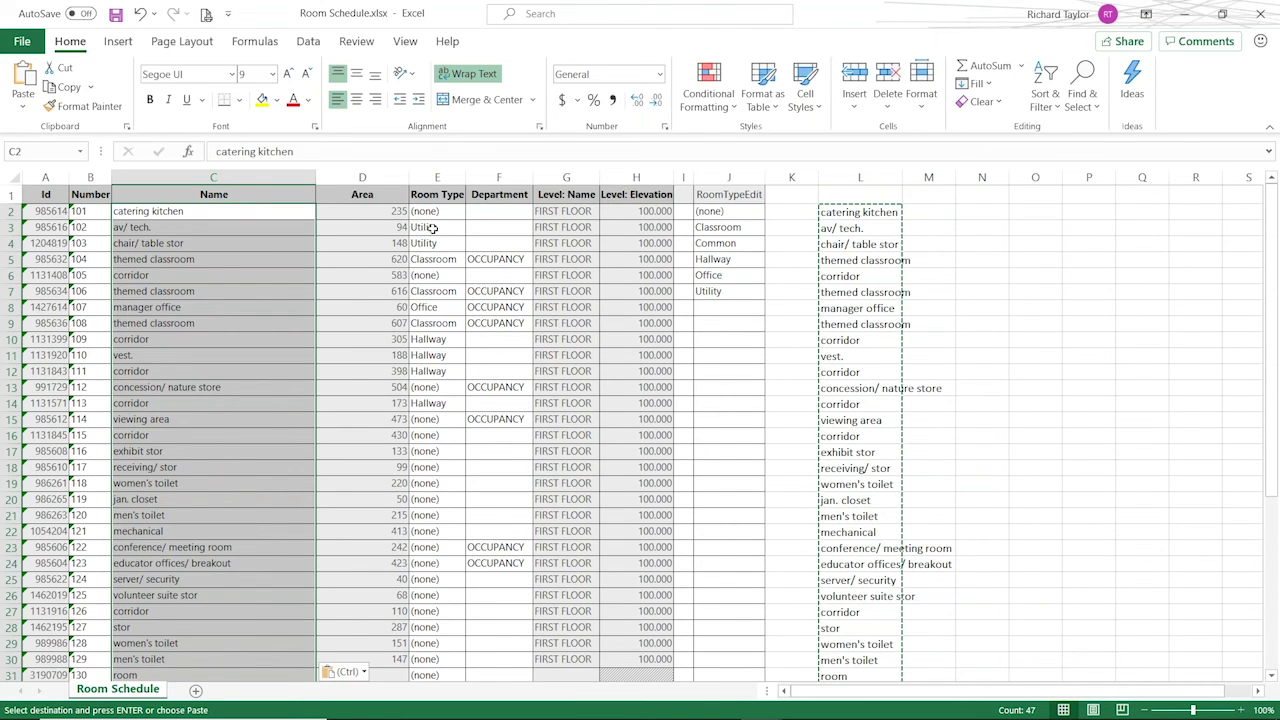
Set the Room Type of corridor 115 in cell E16 to Classroom.
left_click(448, 438)
left_click(472, 437)
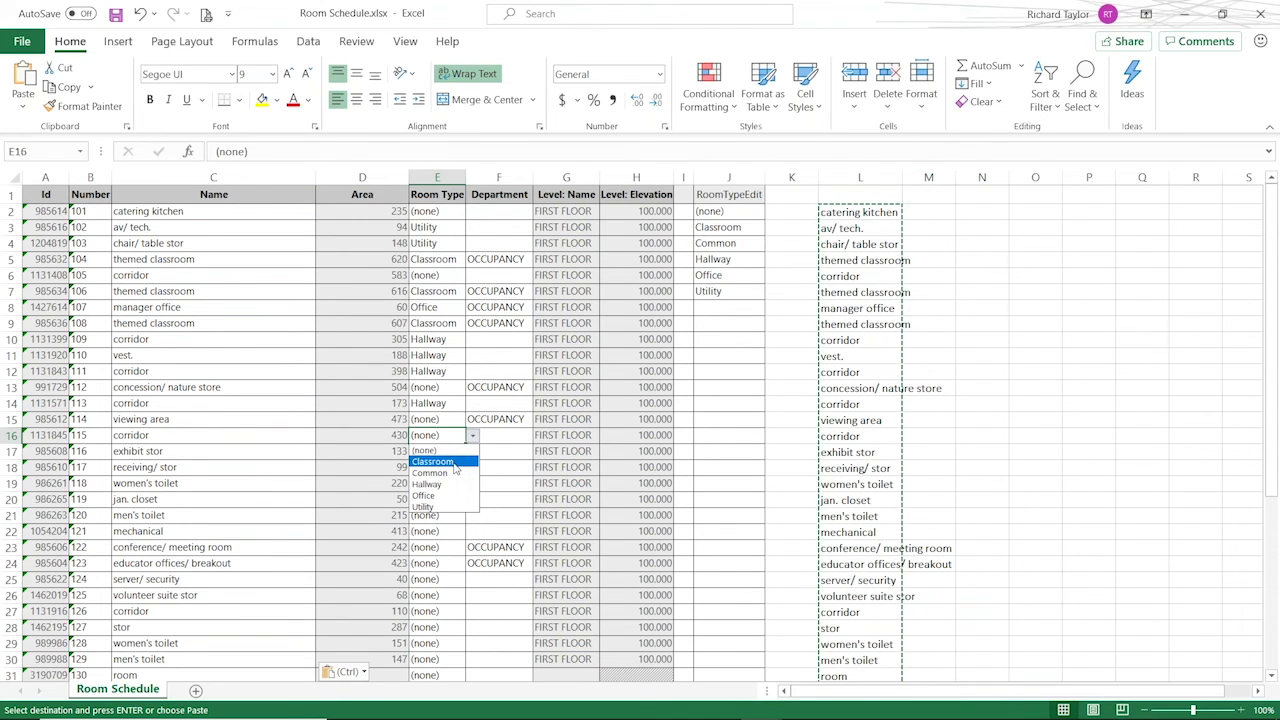
left_click(453, 462)
Set the Room Type of women's toilet 118 in E19 to Common and copy that value to E20:E42.
left_click(455, 487)
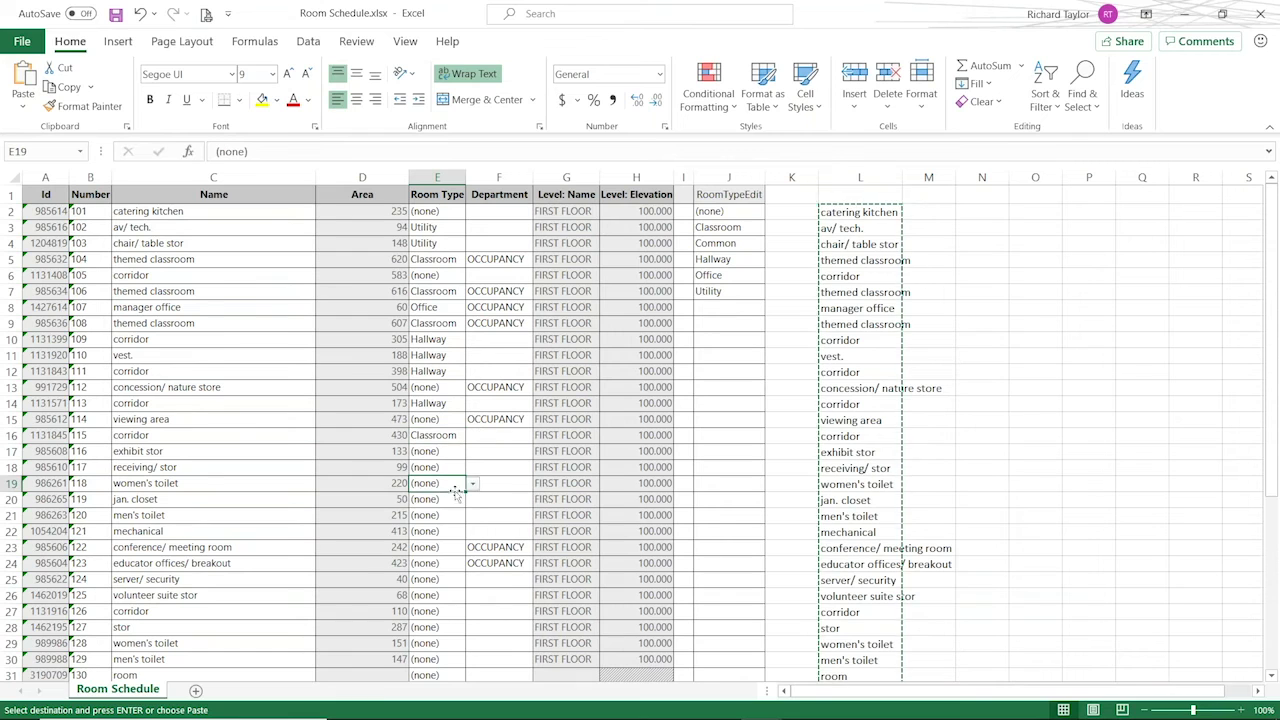
left_click(473, 484)
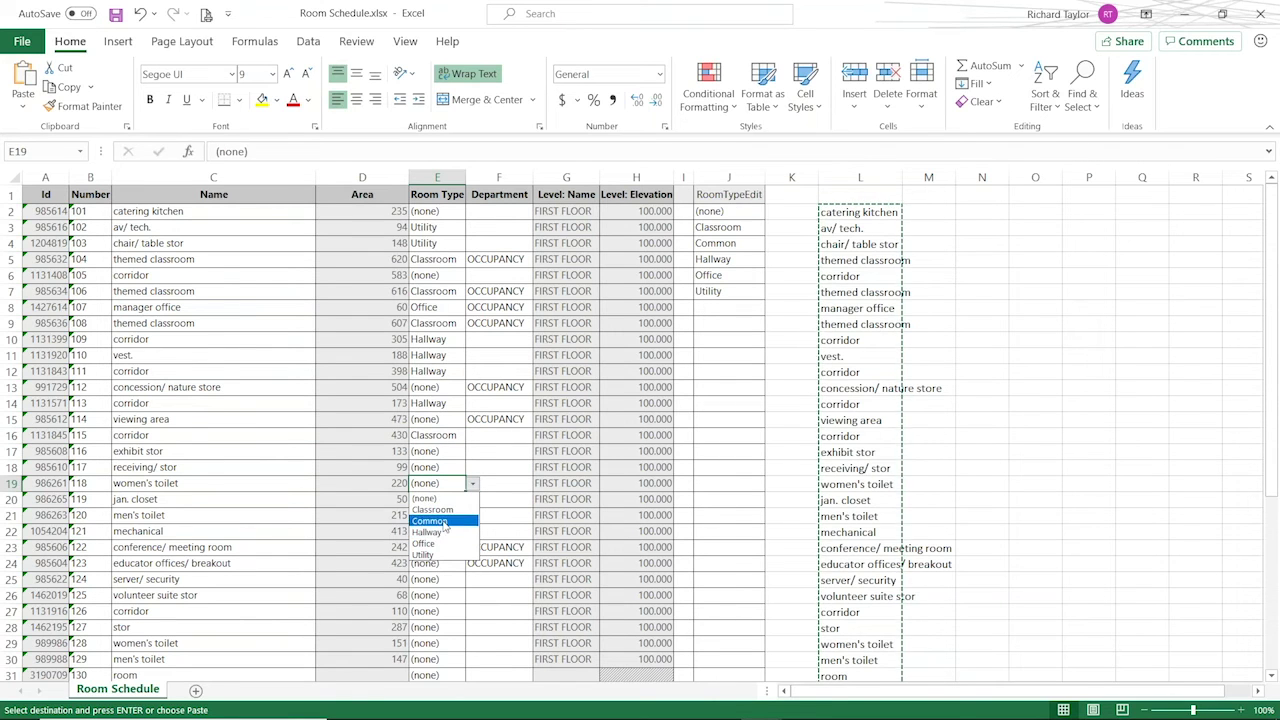
left_click(445, 522)
key("ctrl+c")
left_click_drag(428, 500, 422, 577)
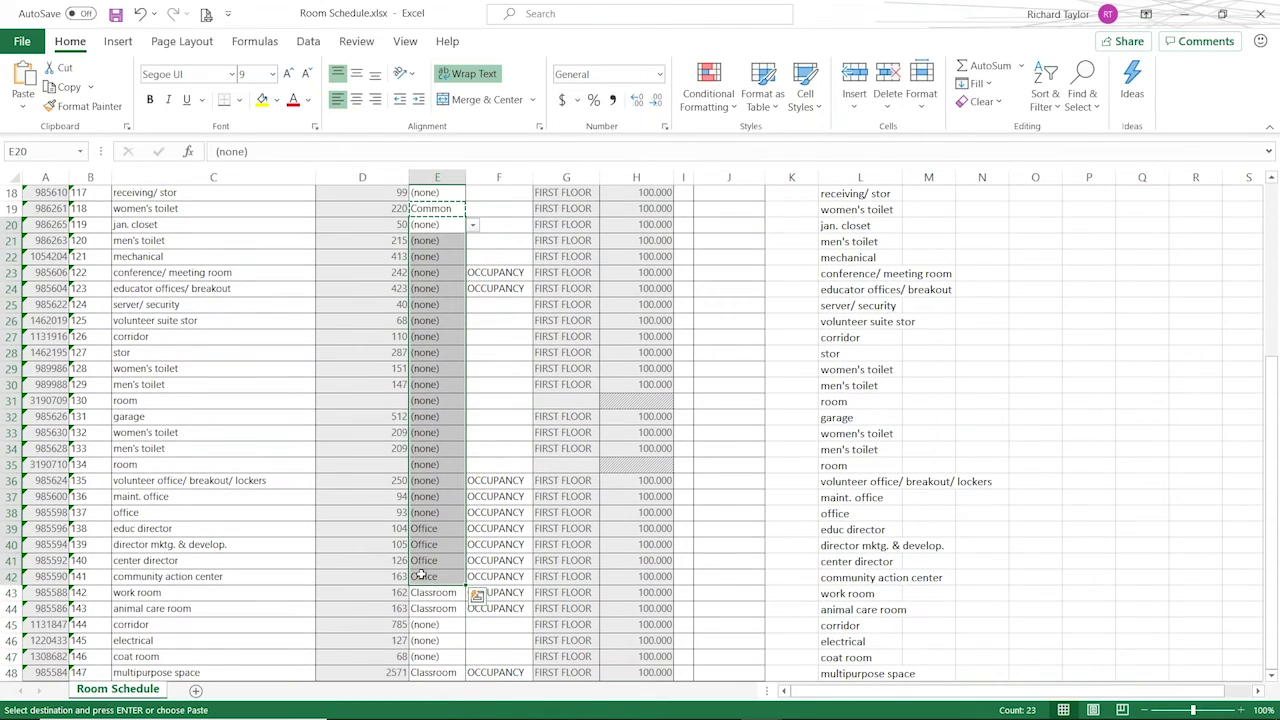
key("ctrl+v")
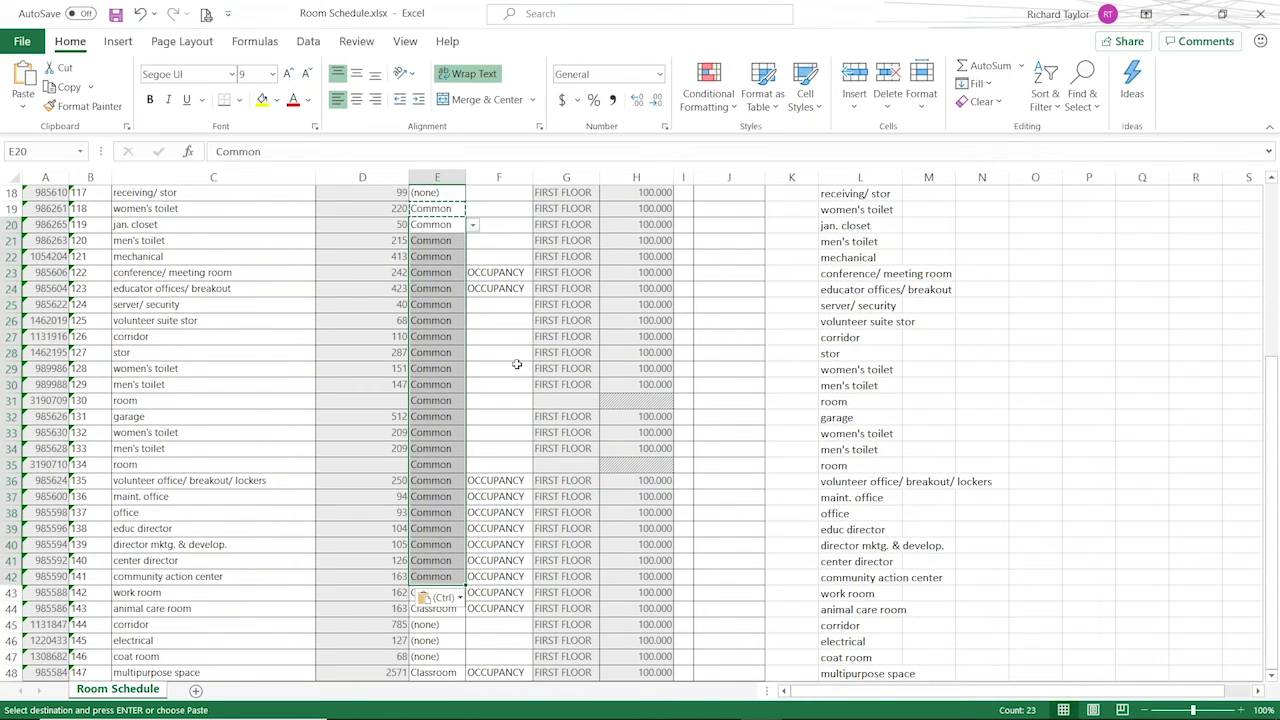
Switch to Revit and check the Export with dropdown values option in the Room Schedule link's properties.
key("alt+Tab")
key("alt+Tab")
key("alt+Tab")
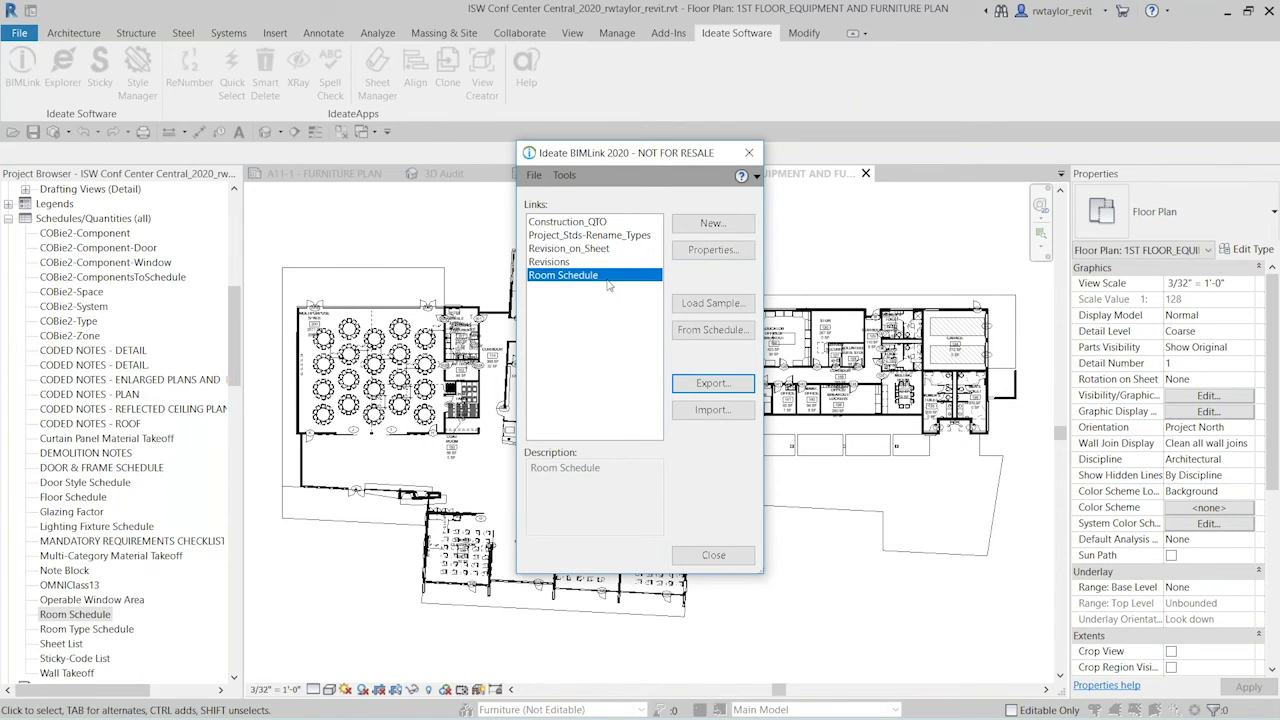
key("Escape")
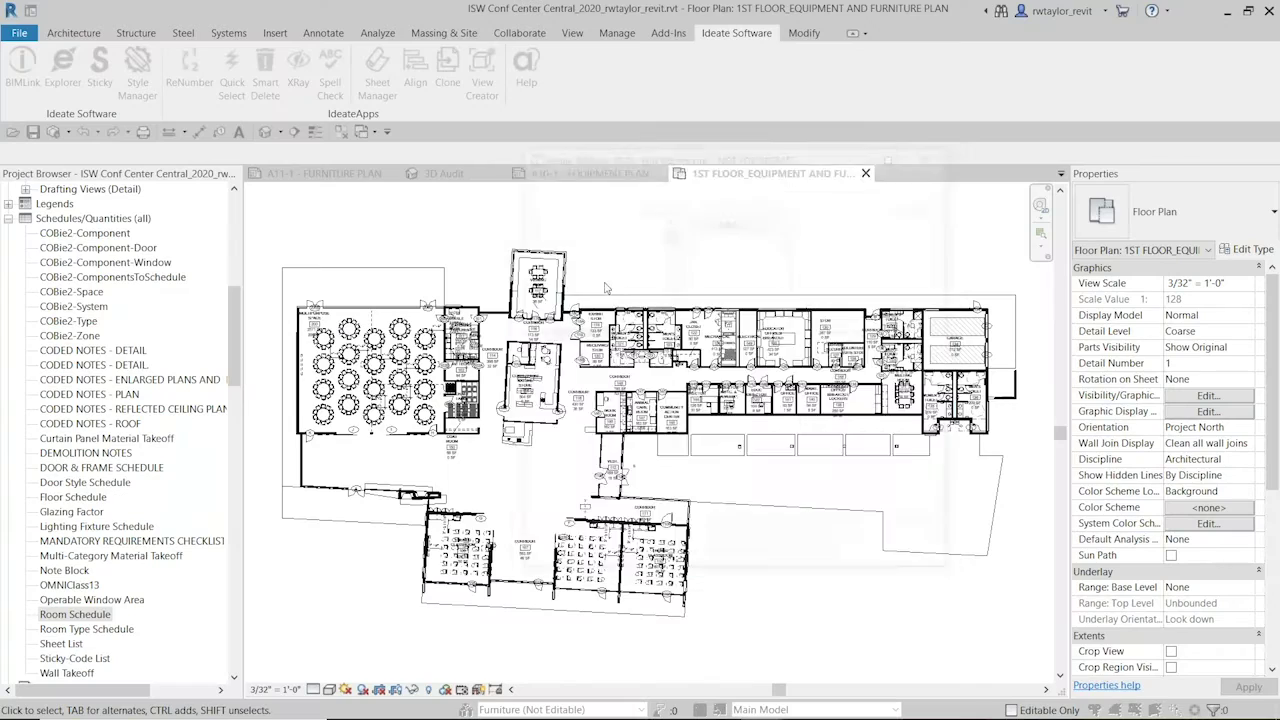
left_click(553, 190)
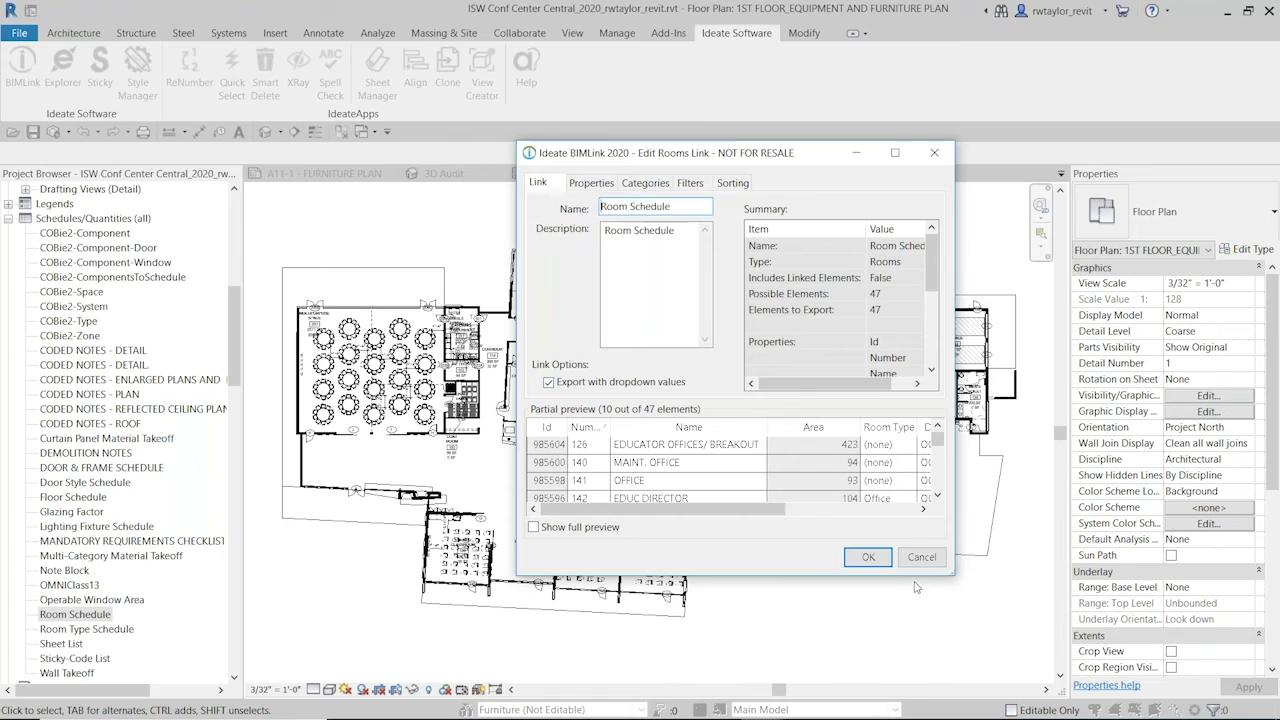
left_click(868, 557)
Switch back to the Room Schedule workbook in Excel and select the empty Department cell F25.
key("alt+Tab")
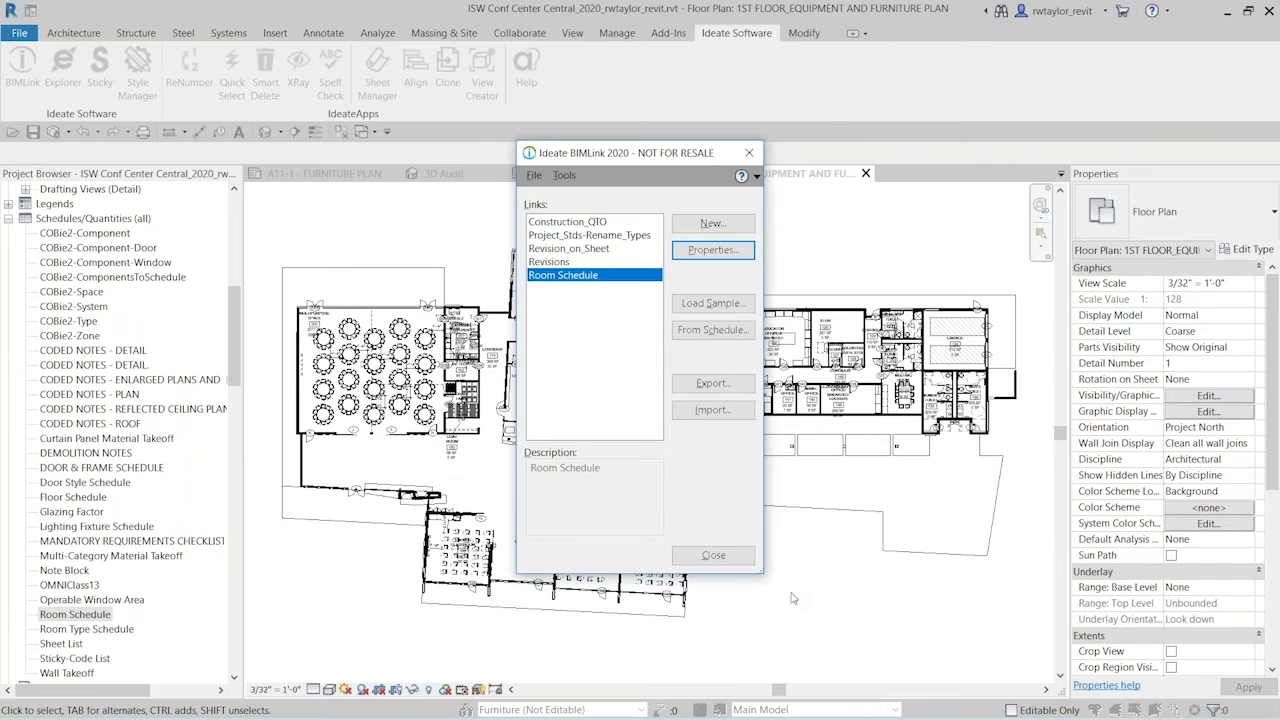
key("alt+Tab")
key("alt+Tab")
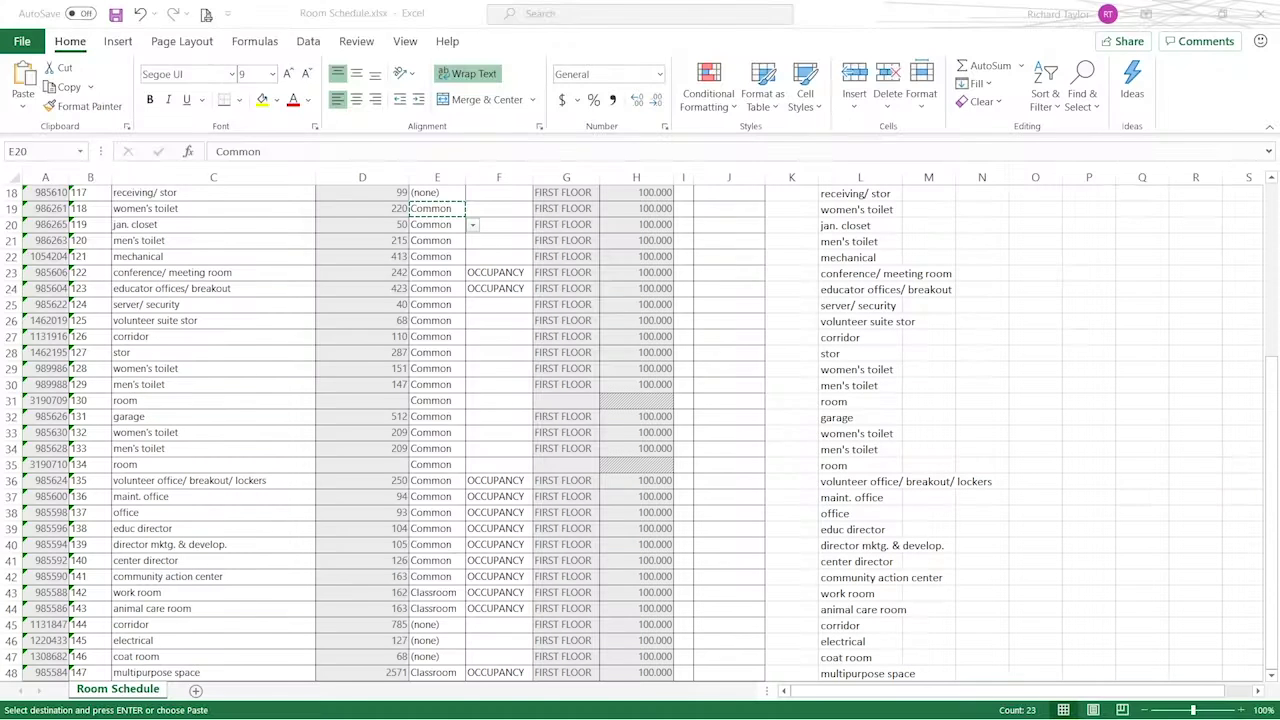
key("ctrl+v")
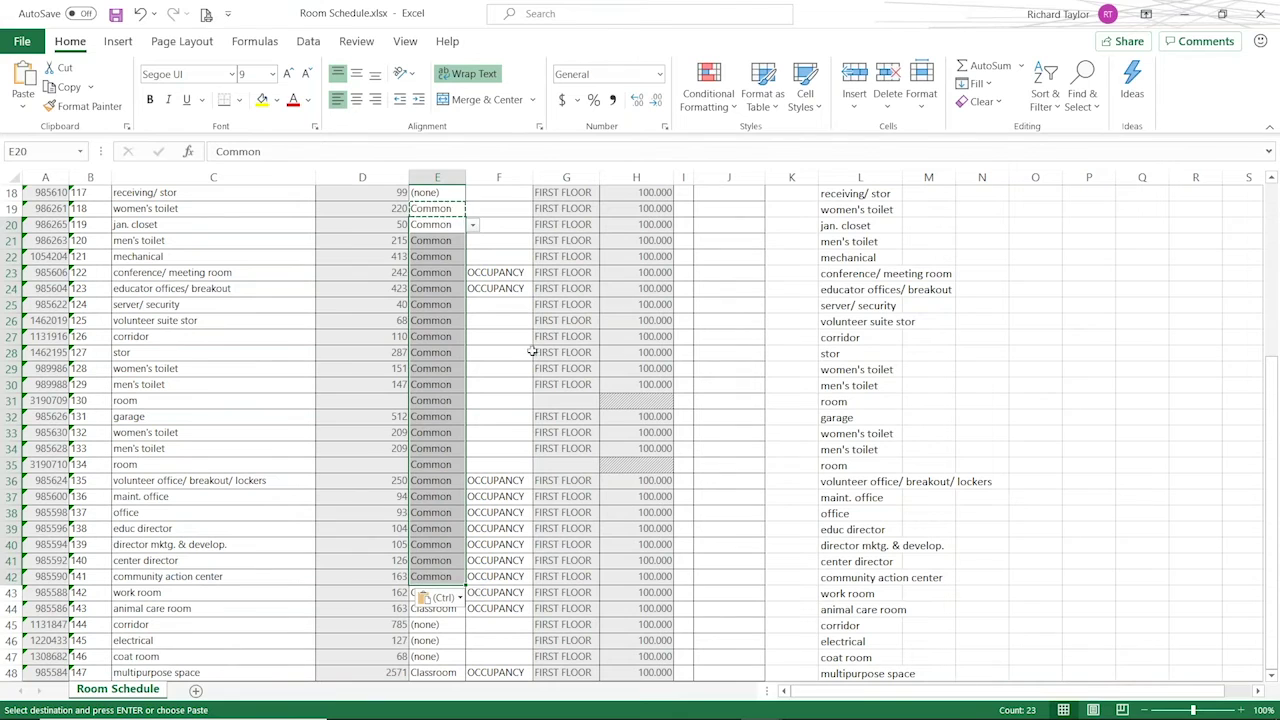
left_click(501, 305)
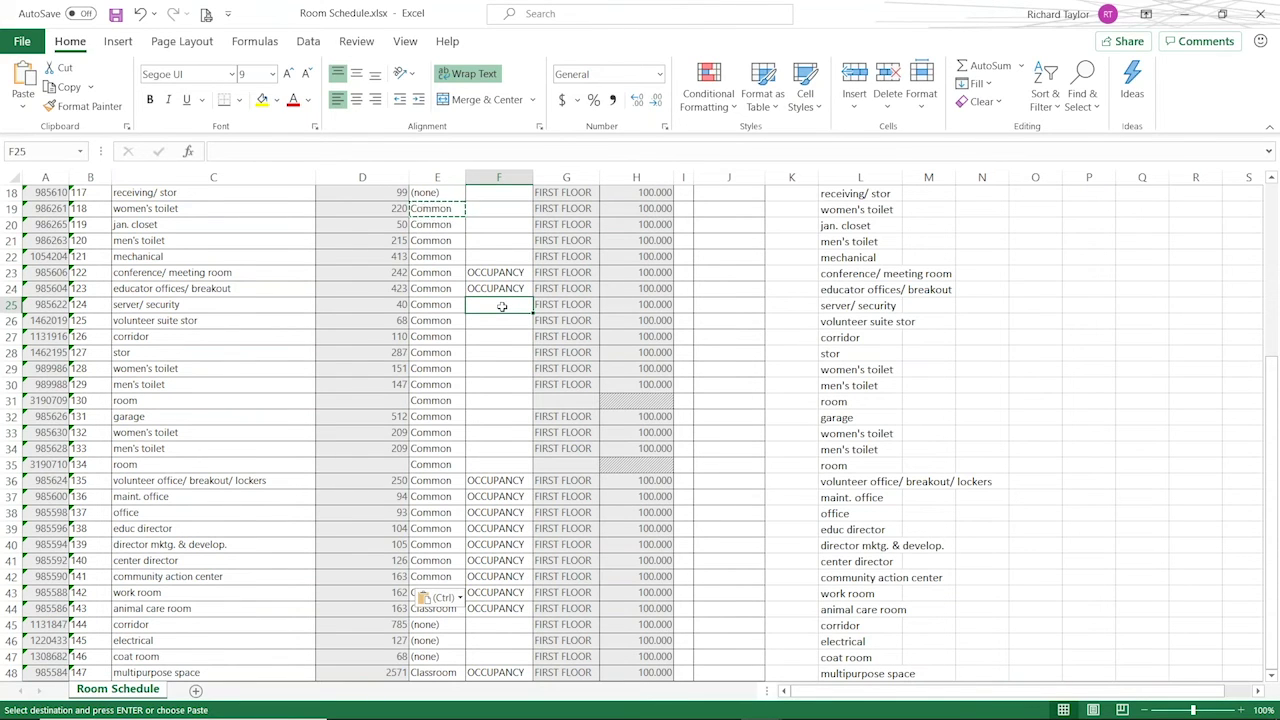
Set the Department of server/ security room 124 in F25 to ADMIN and copy that value to F26:F35.
type("ADMIN")
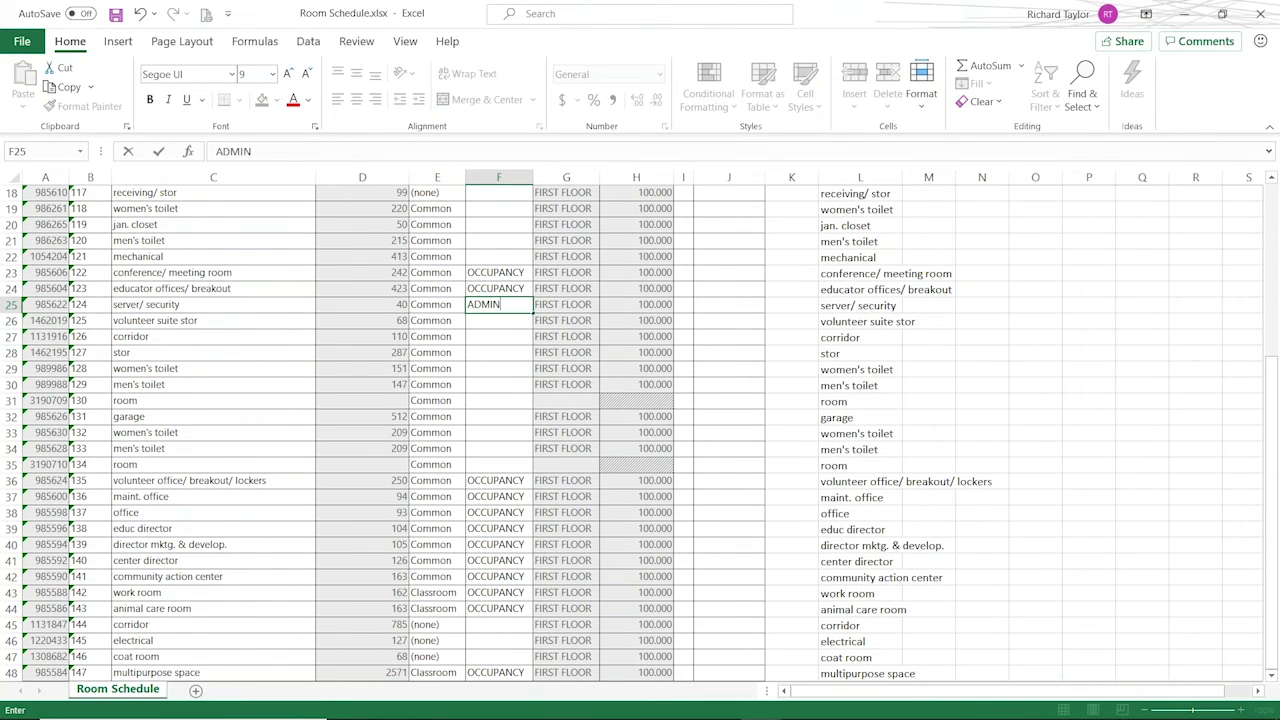
key("ctrl+Return")
scroll(500, 309, "up", 1)
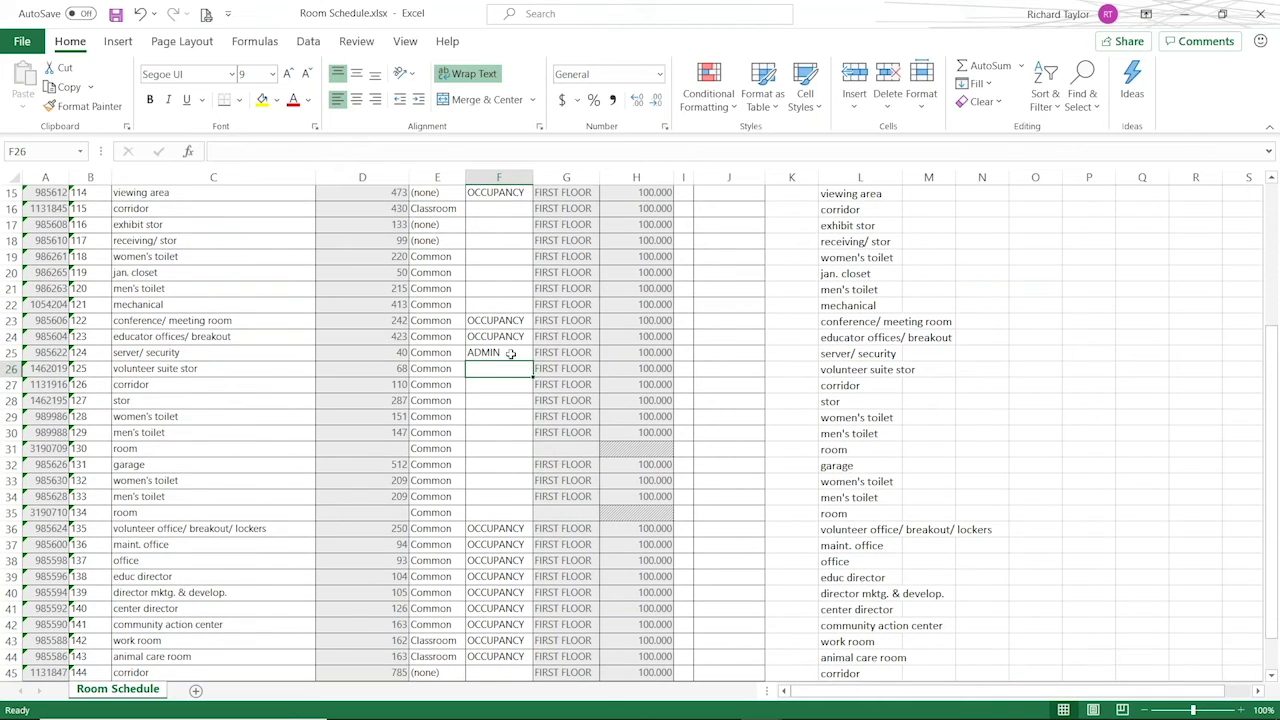
key("ctrl+c")
left_click_drag(505, 368, 494, 514)
key("ctrl+v")
Copy the ADMIN department value to F16:F22 and F45:F47, ending with a last paste into P47.
left_click_drag(493, 208, 495, 303)
key("ctrl+v")
scroll(1275, 388, "down", 1)
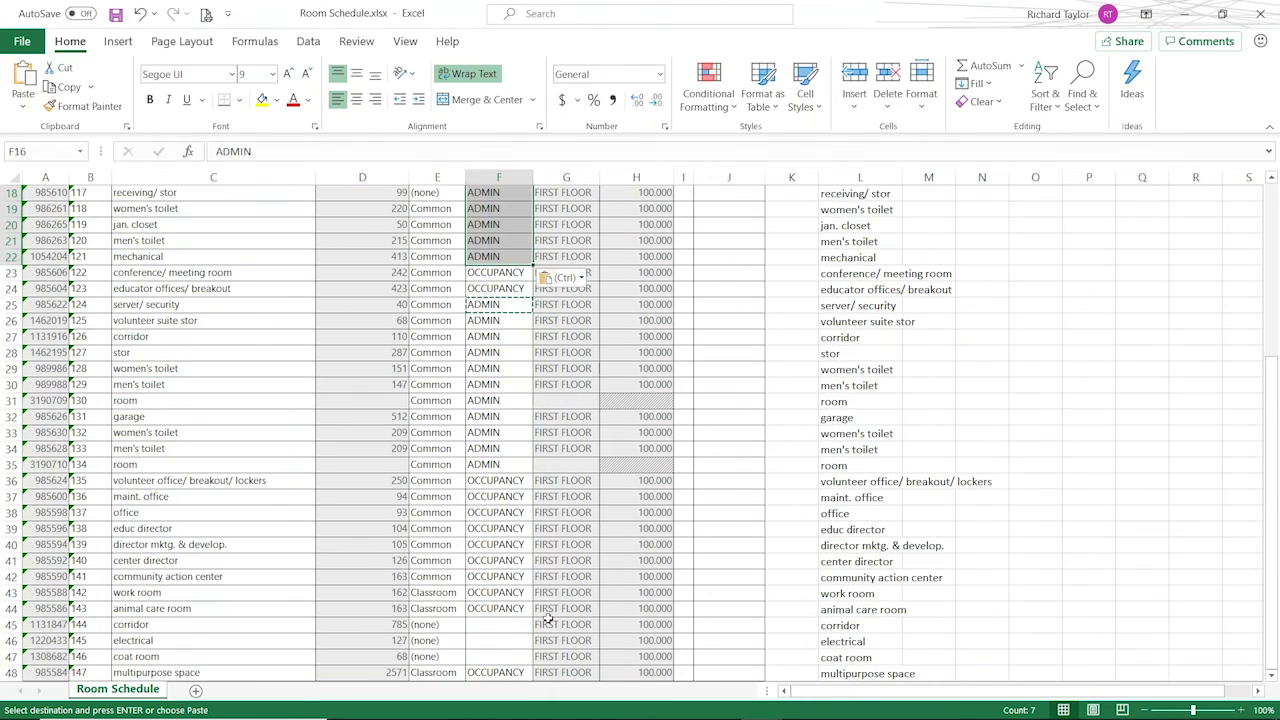
left_click_drag(495, 624, 491, 656)
key("ctrl+v")
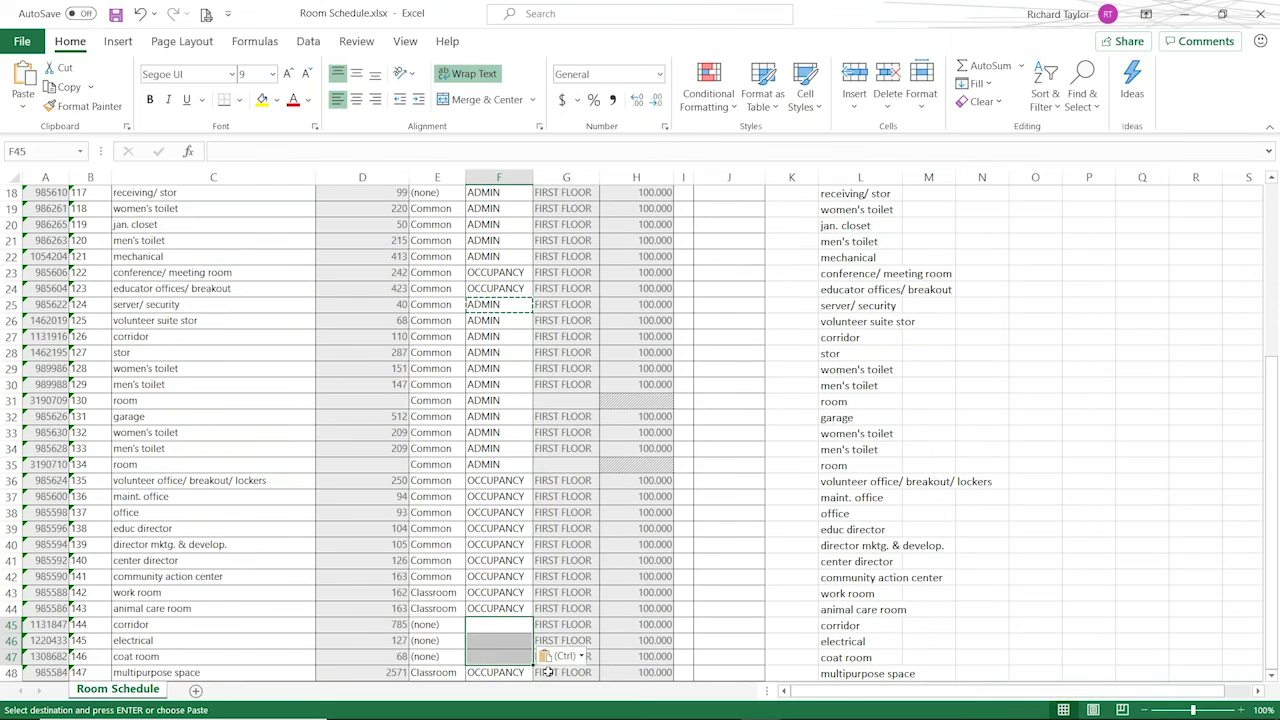
left_click(1066, 657)
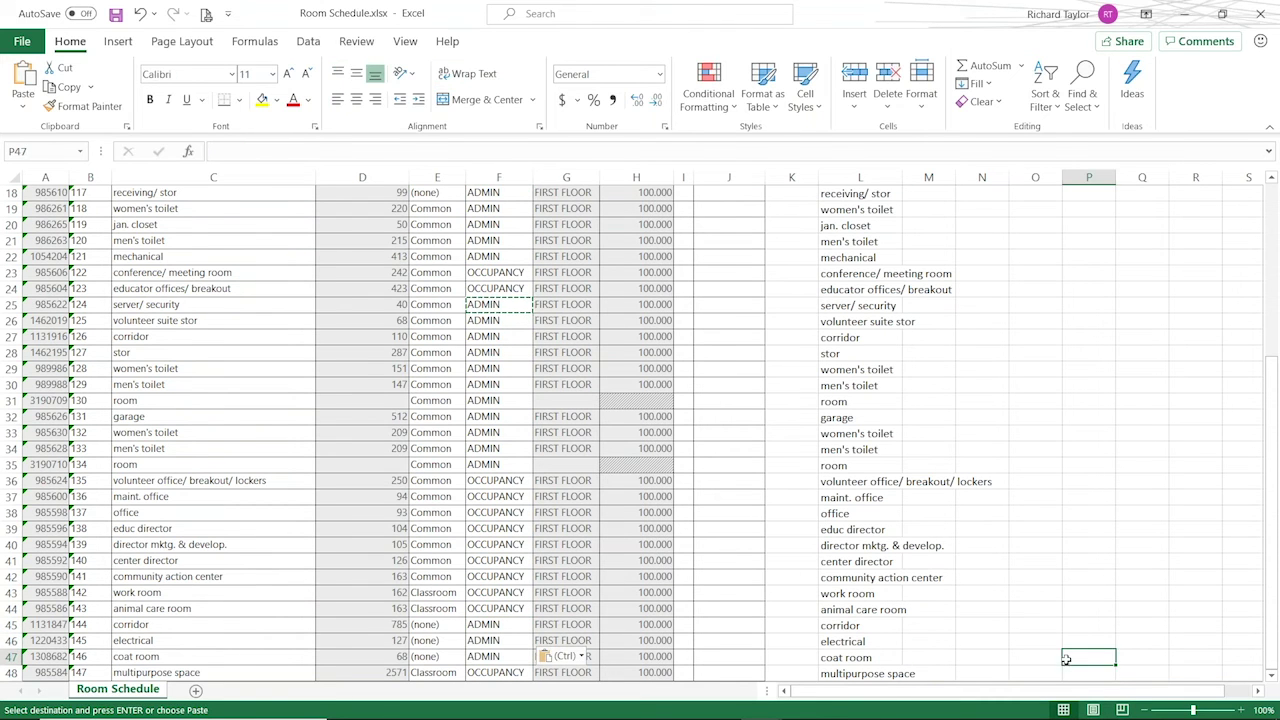
key("Return")
Add a new room in row 49 with number 148 and the name microsol resources hang out space.
key("Down")
key("Down")
key("Down")
key("Down")
key("Down")
key("Down")
key("Down")
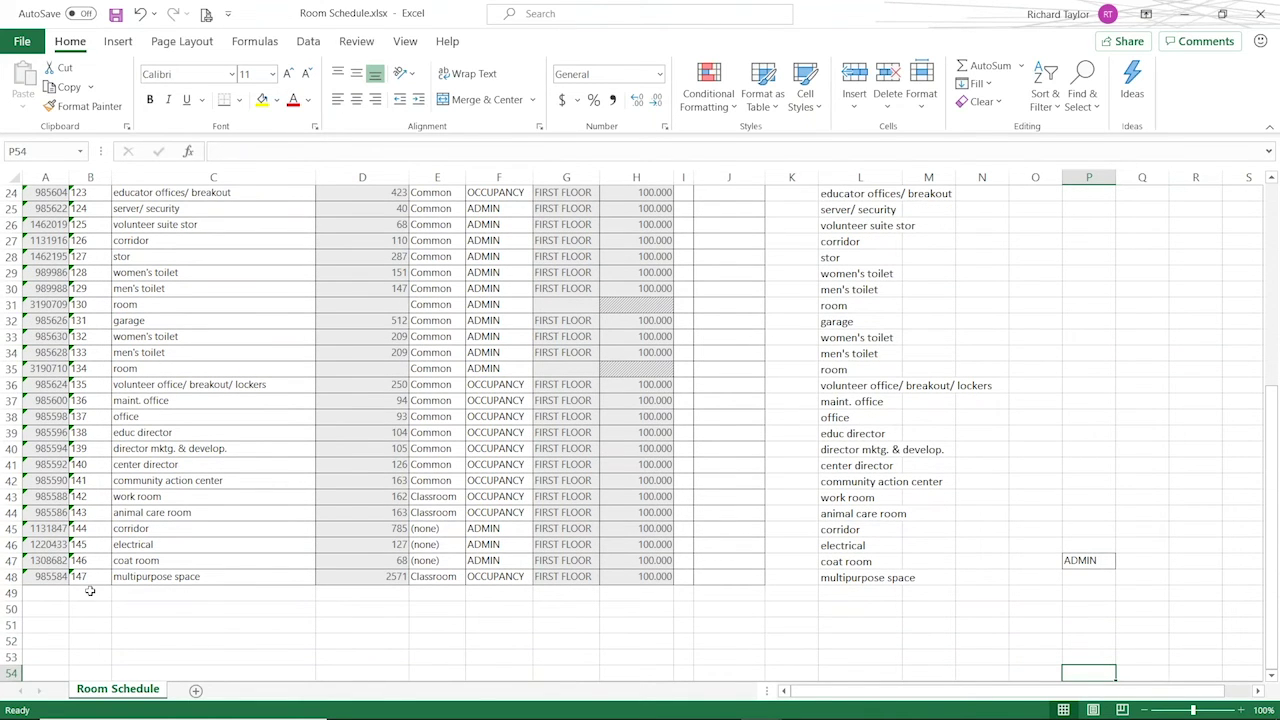
left_click(90, 591)
type("148")
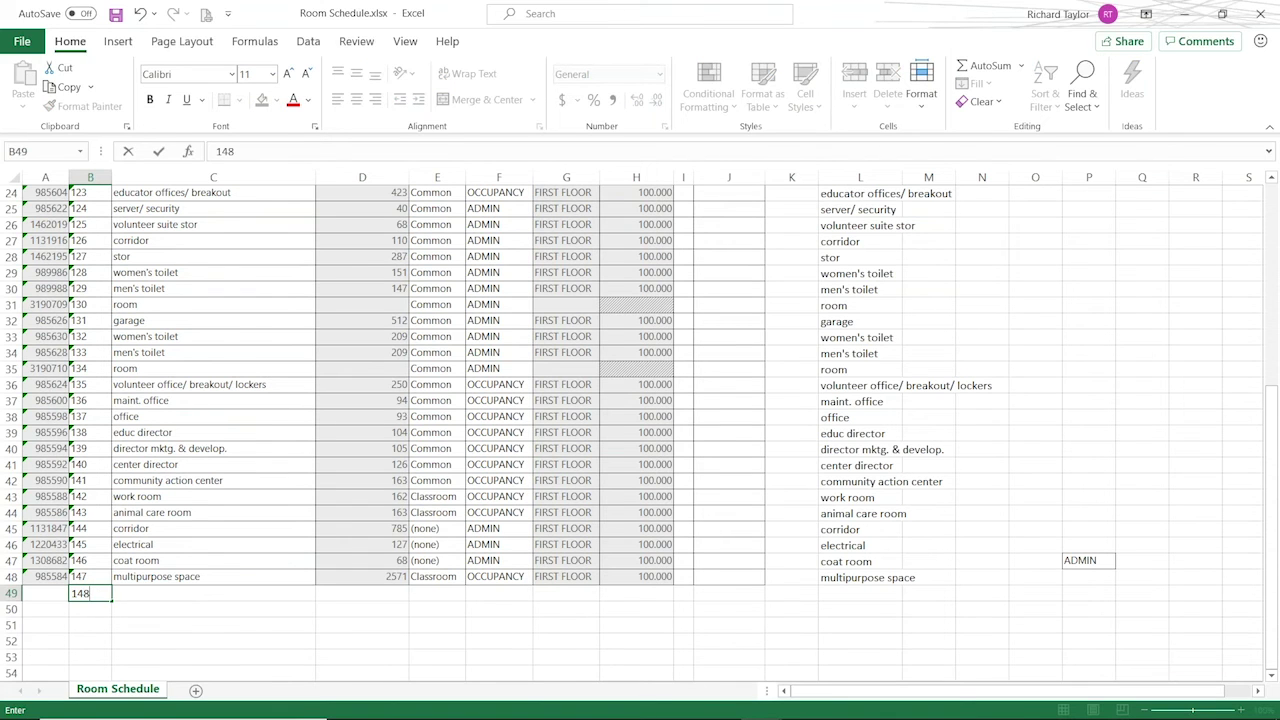
key("Tab")
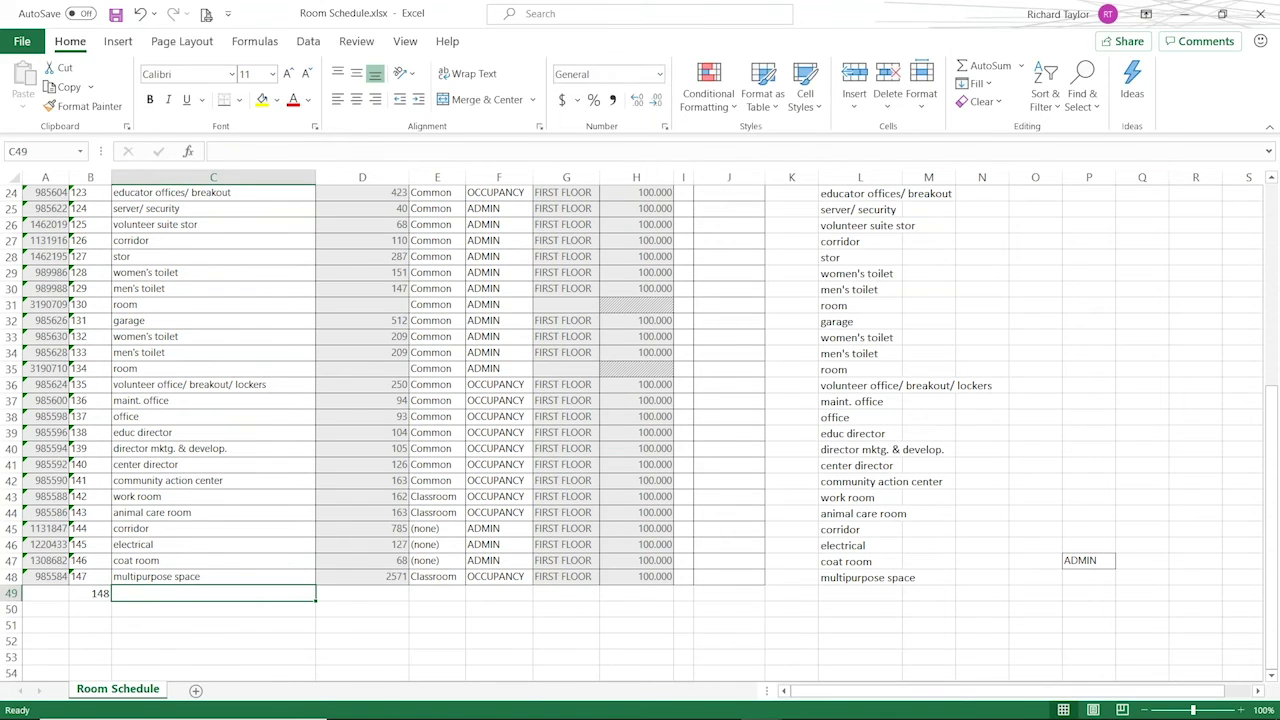
type("m")
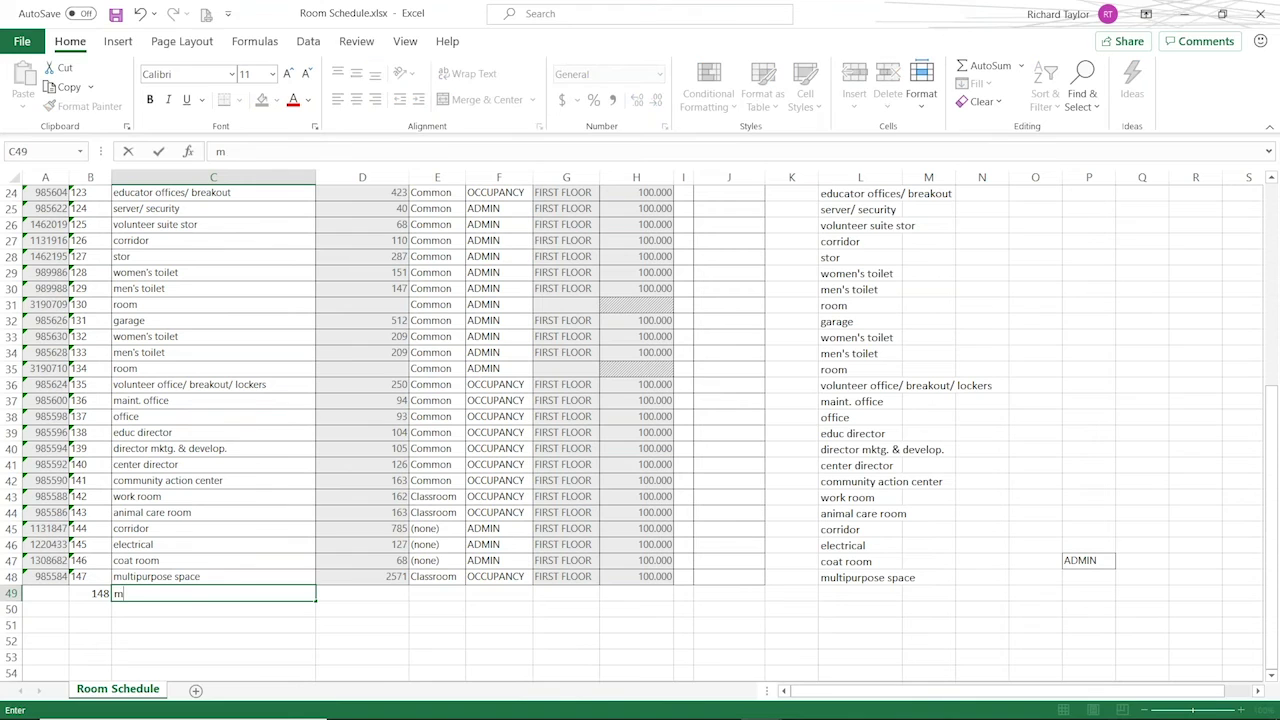
type("icrosol resources hang out space")
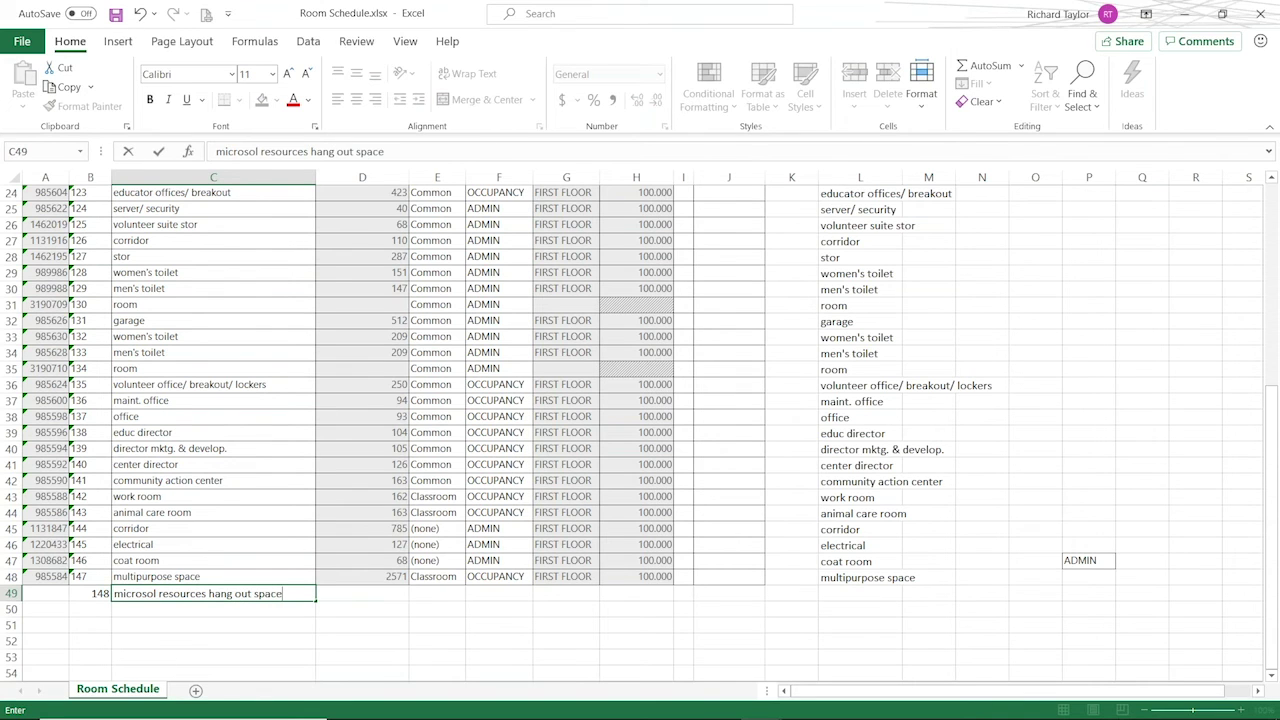
Set room 148's Room Type in E49 to Common and its Department in F49 to OCCUPANCY.
key("Tab")
key("Tab")
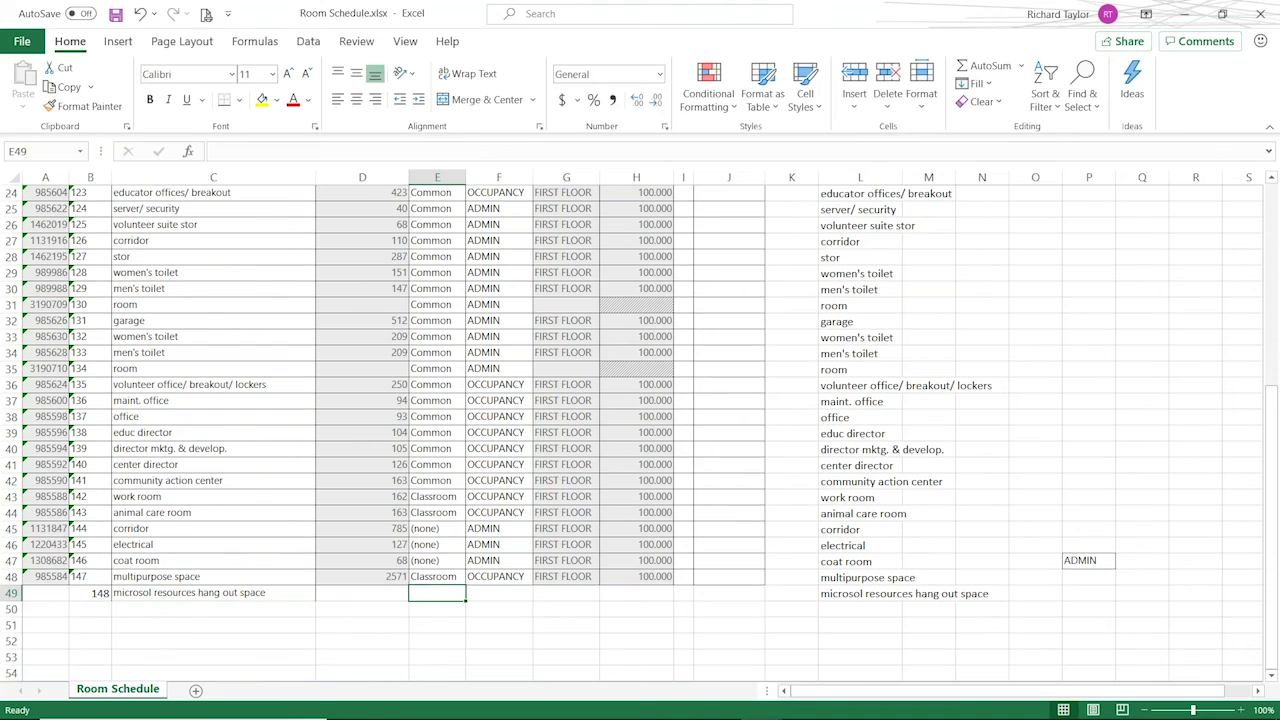
type("common")
key("Return")
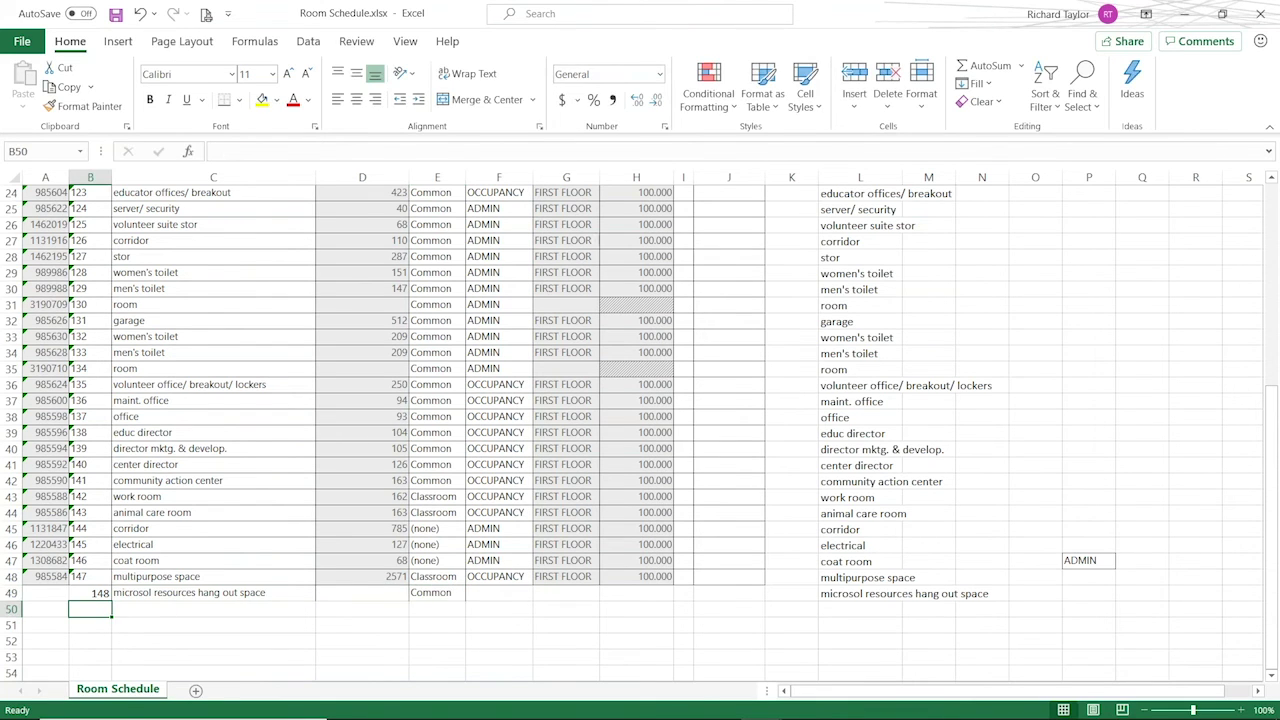
left_click(482, 594)
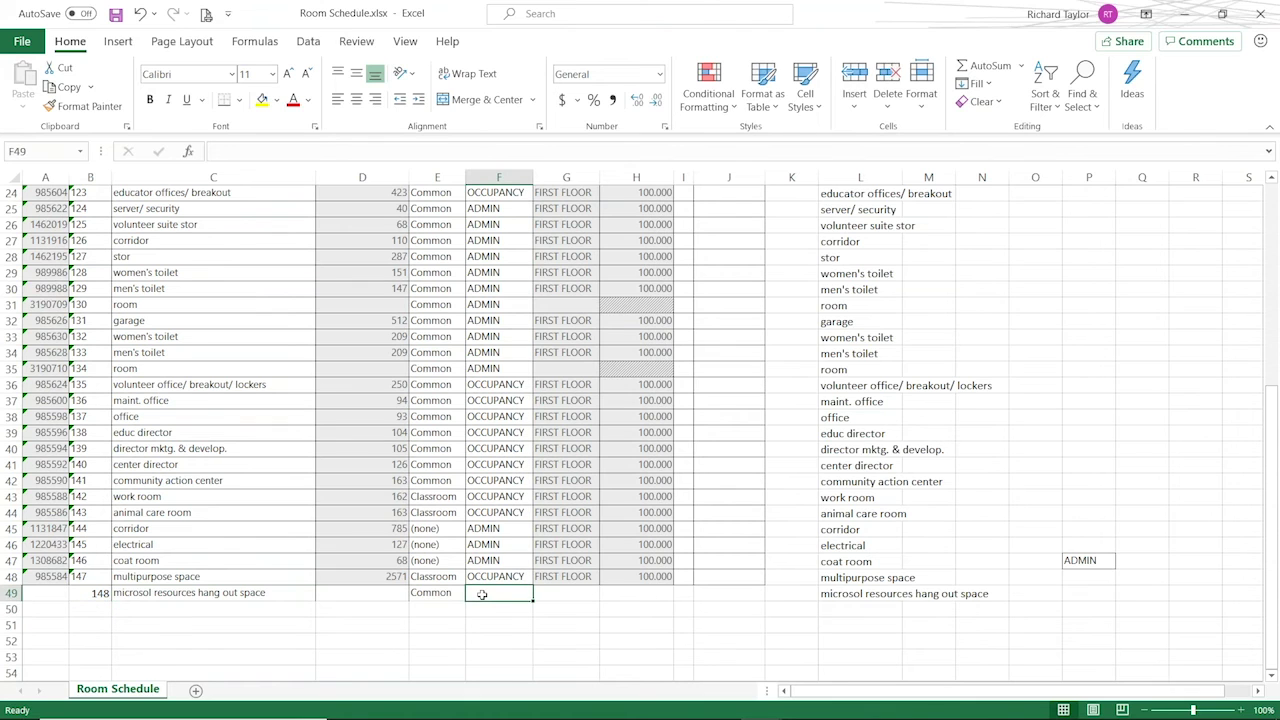
type("OCCUPANCY")
key("Return")
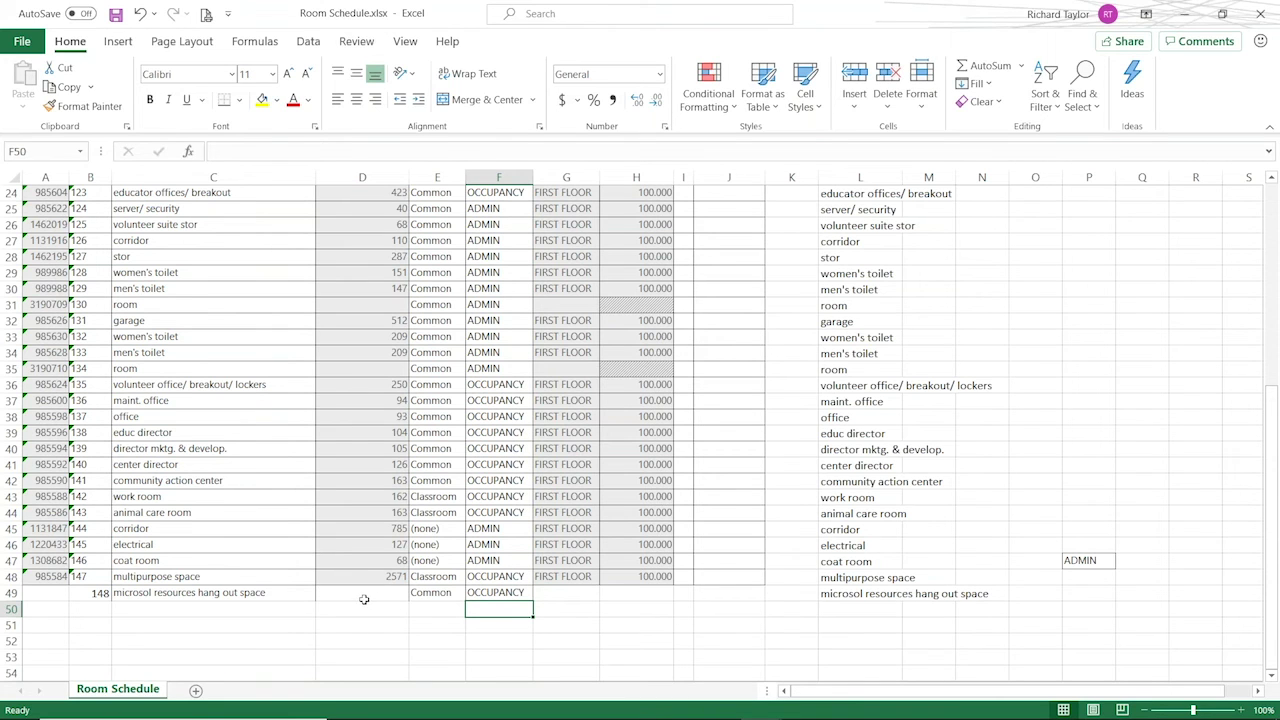
Enter NEW as the Id of room 148 in A49 and save the workbook.
left_click(45, 594)
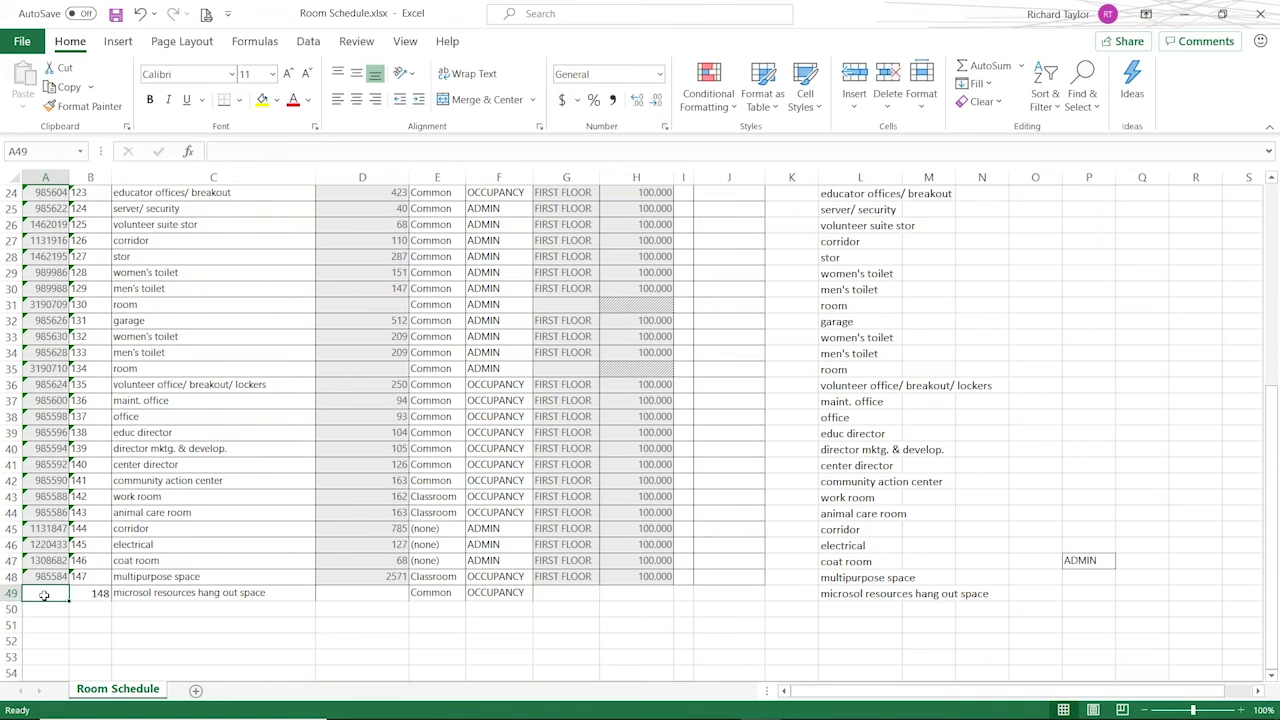
type("NEW")
key("Return")
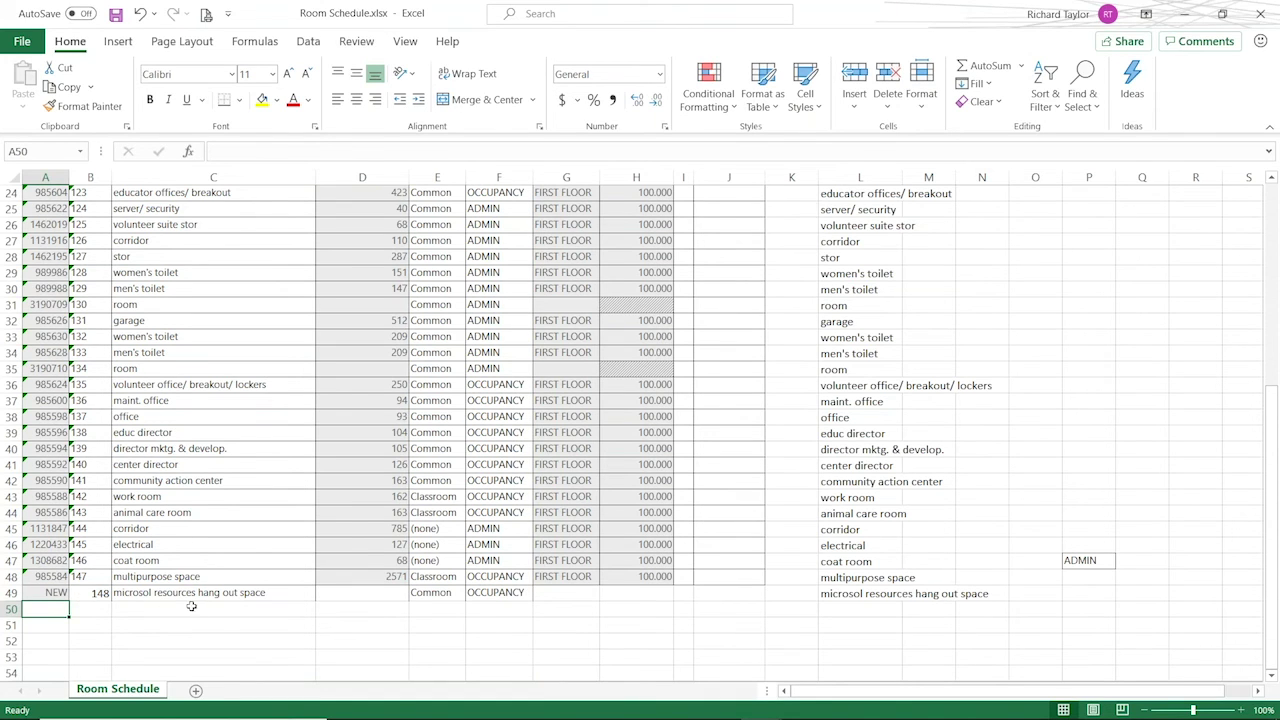
left_click_drag(1260, 535, 1271, 474)
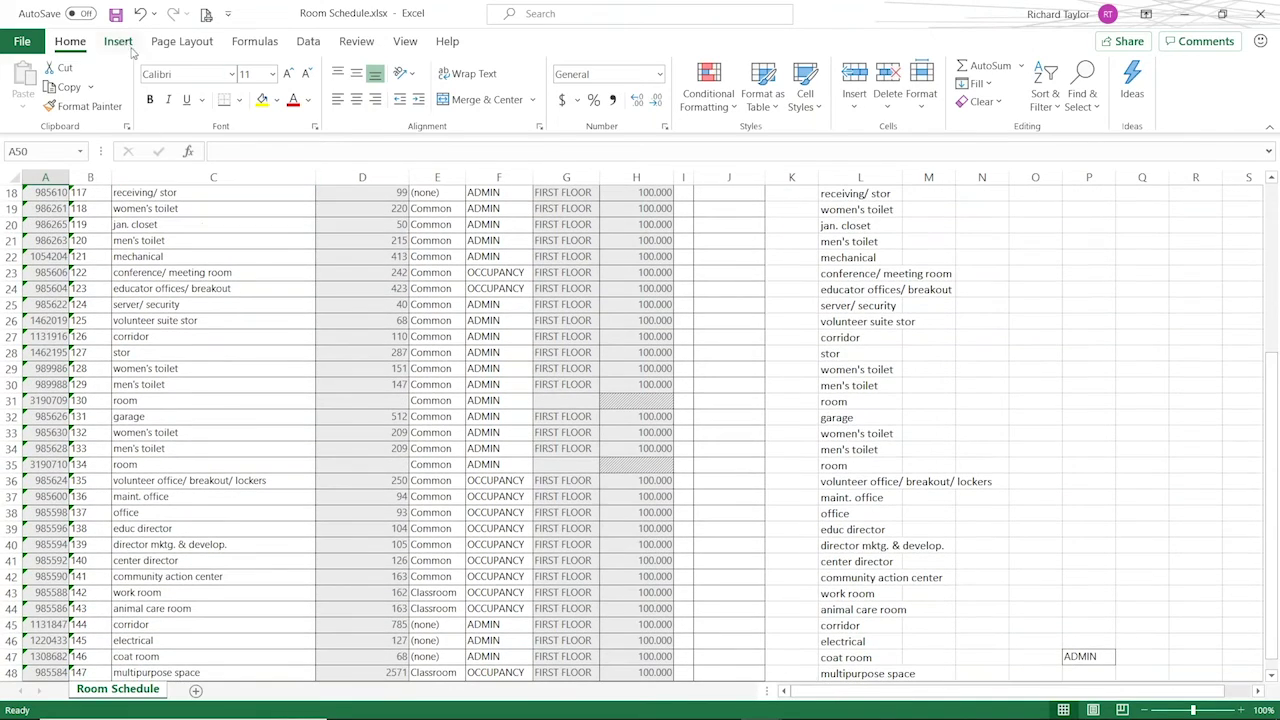
left_click(115, 14)
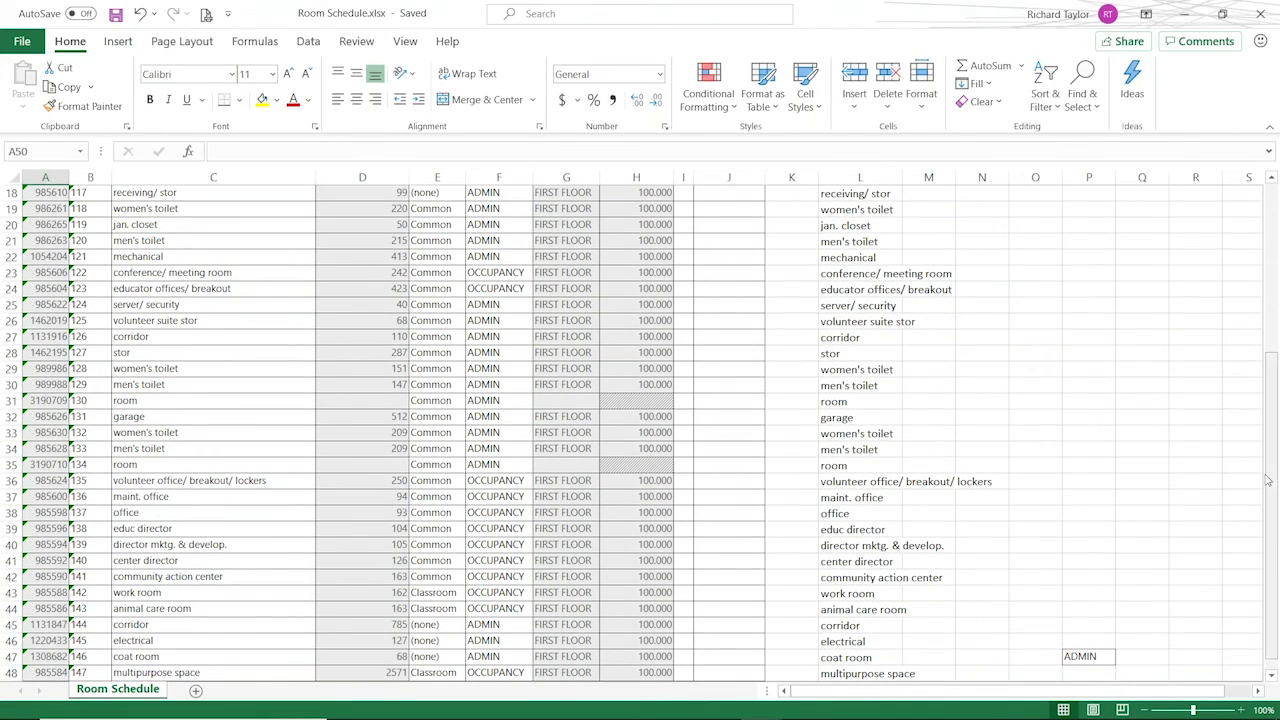
Set the read-only Area of multipurpose space 147 in D48 to 5000 and save the workbook.
scroll(1270, 486, "down", 1)
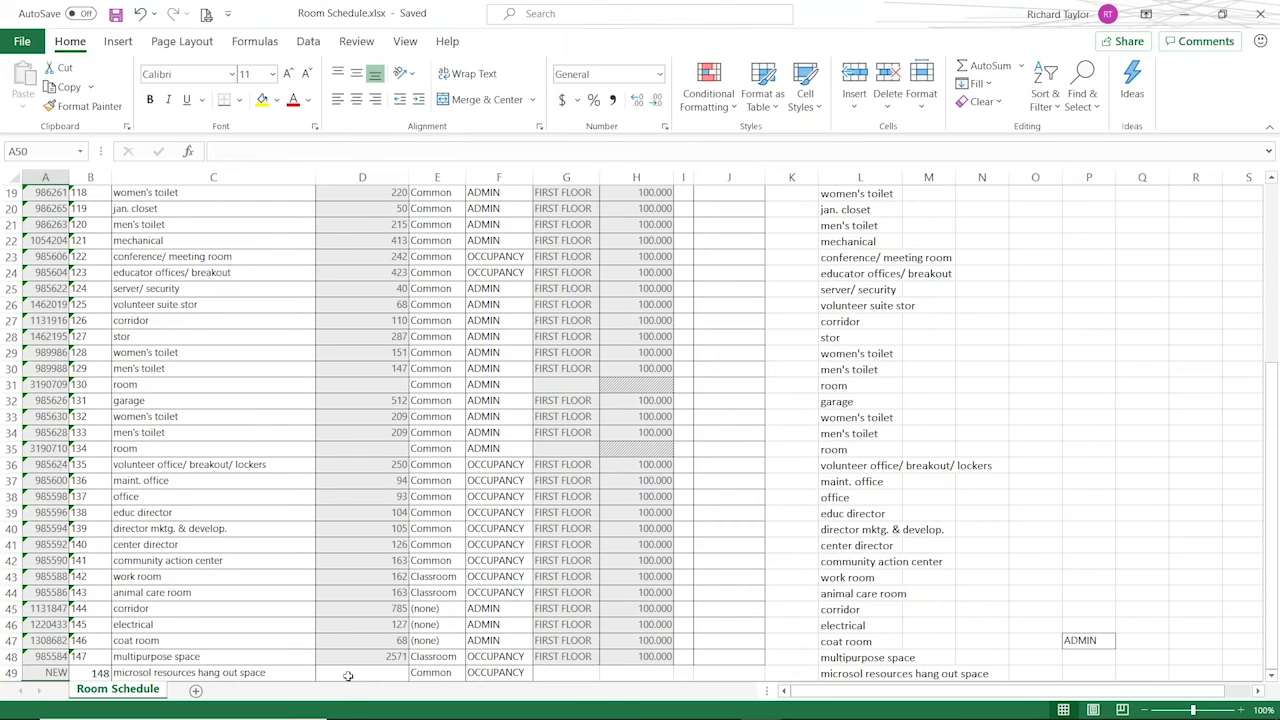
left_click(359, 659)
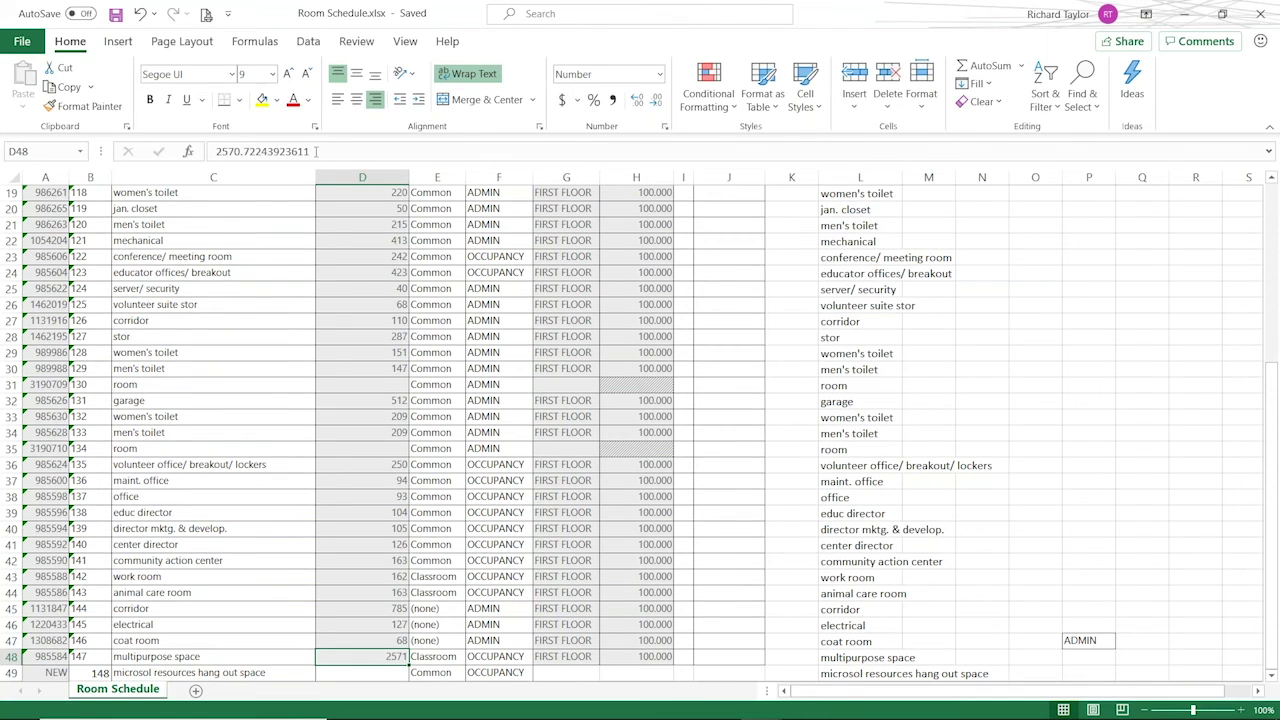
left_click_drag(316, 151, 215, 151)
key("BackSpace")
type("50000")
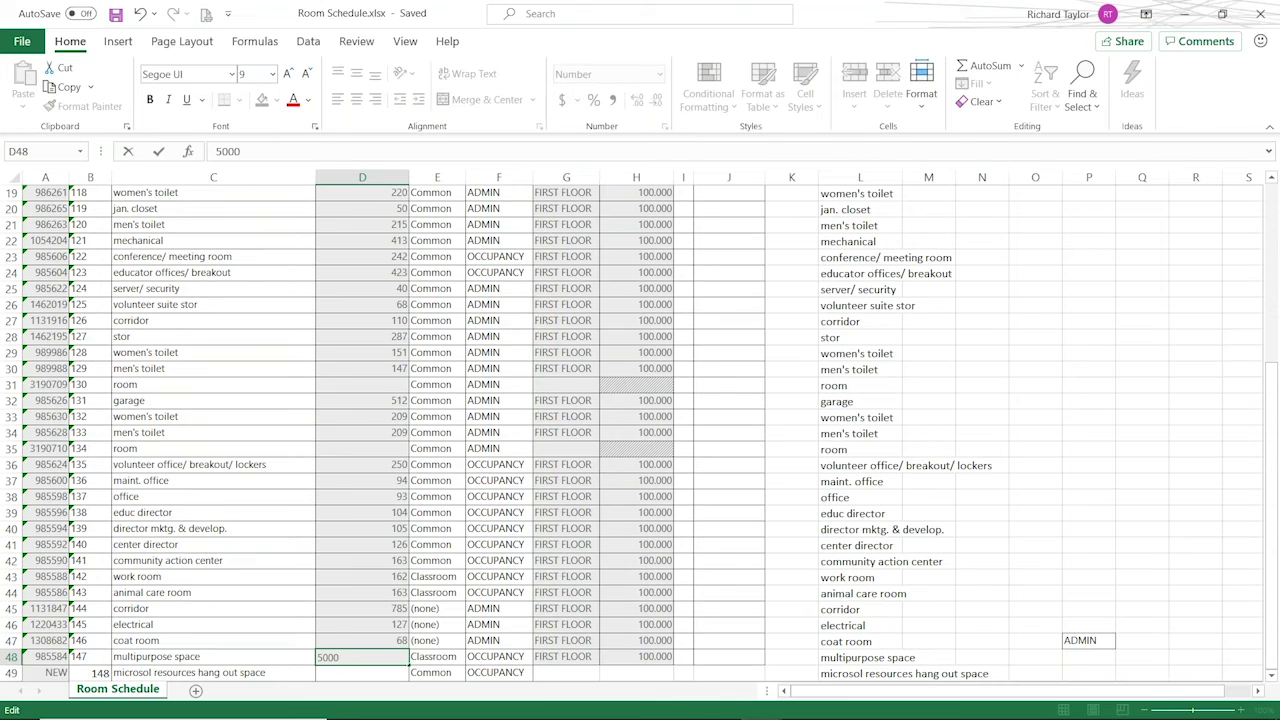
key("Return")
left_click(116, 14)
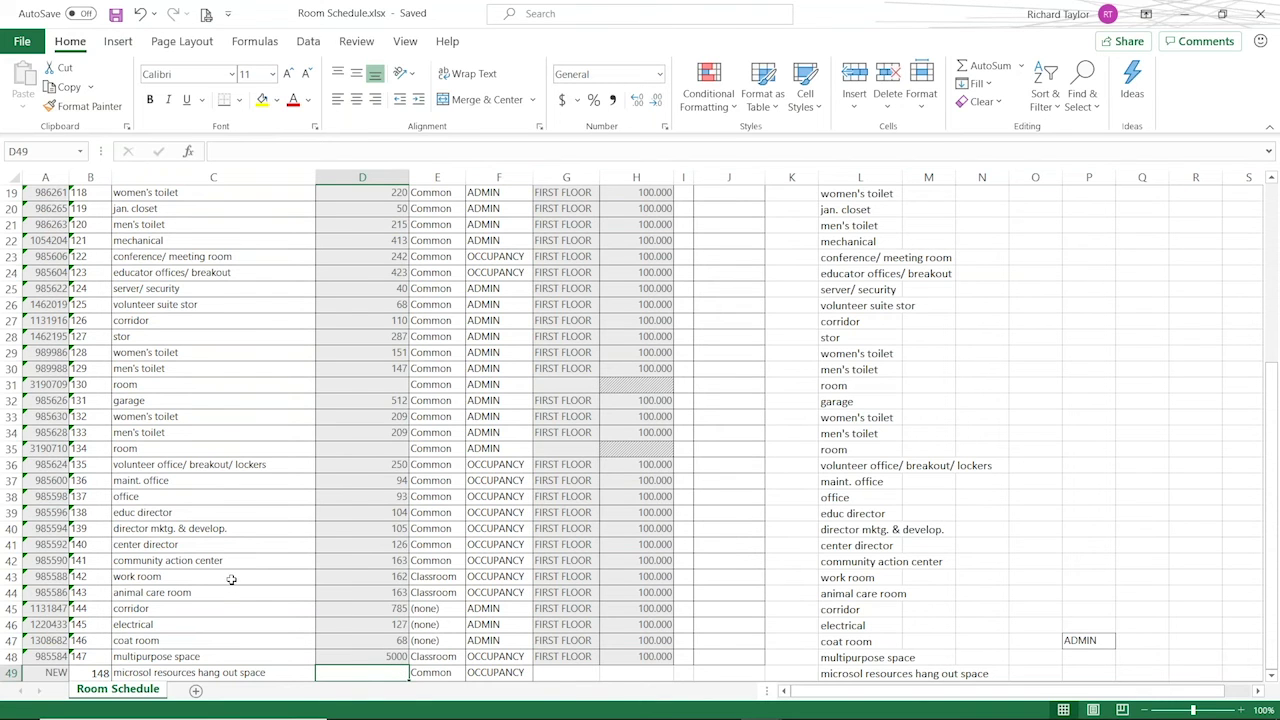
Switch to Revit and load Room Schedule.xlsx for import into the Room Schedule link.
key("alt+Tab")
key("alt+Tab")
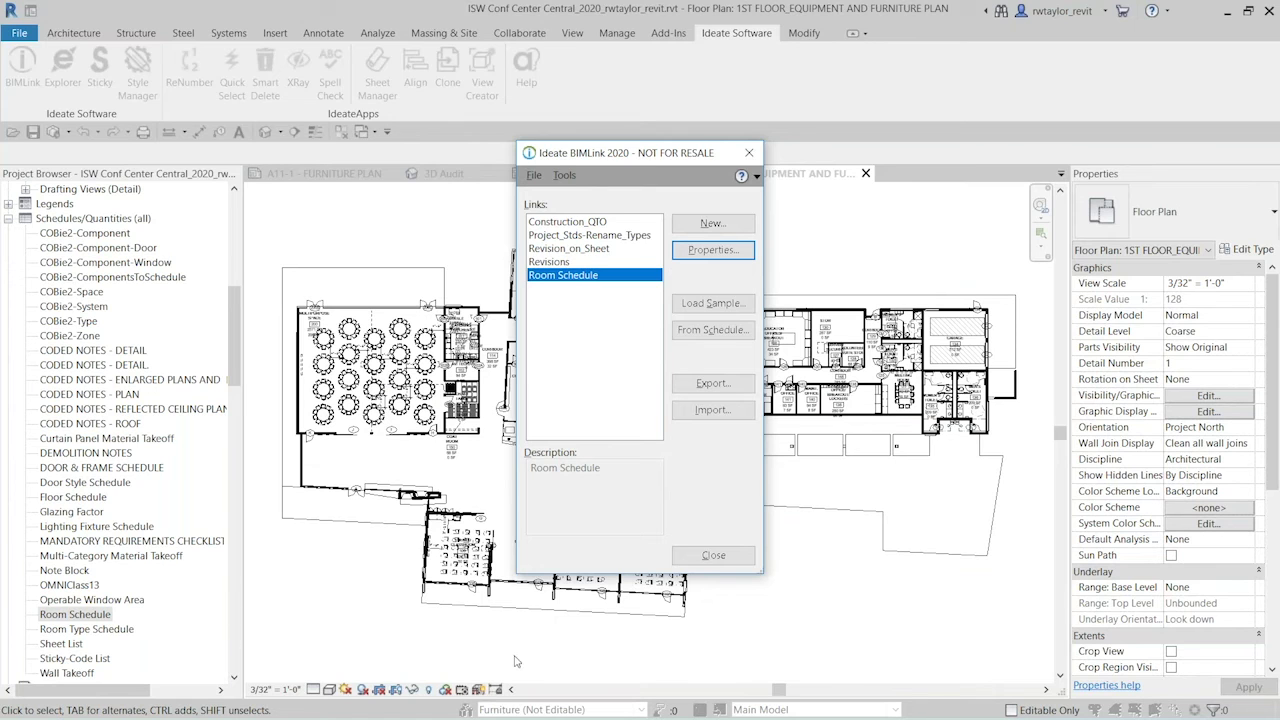
left_click(703, 412)
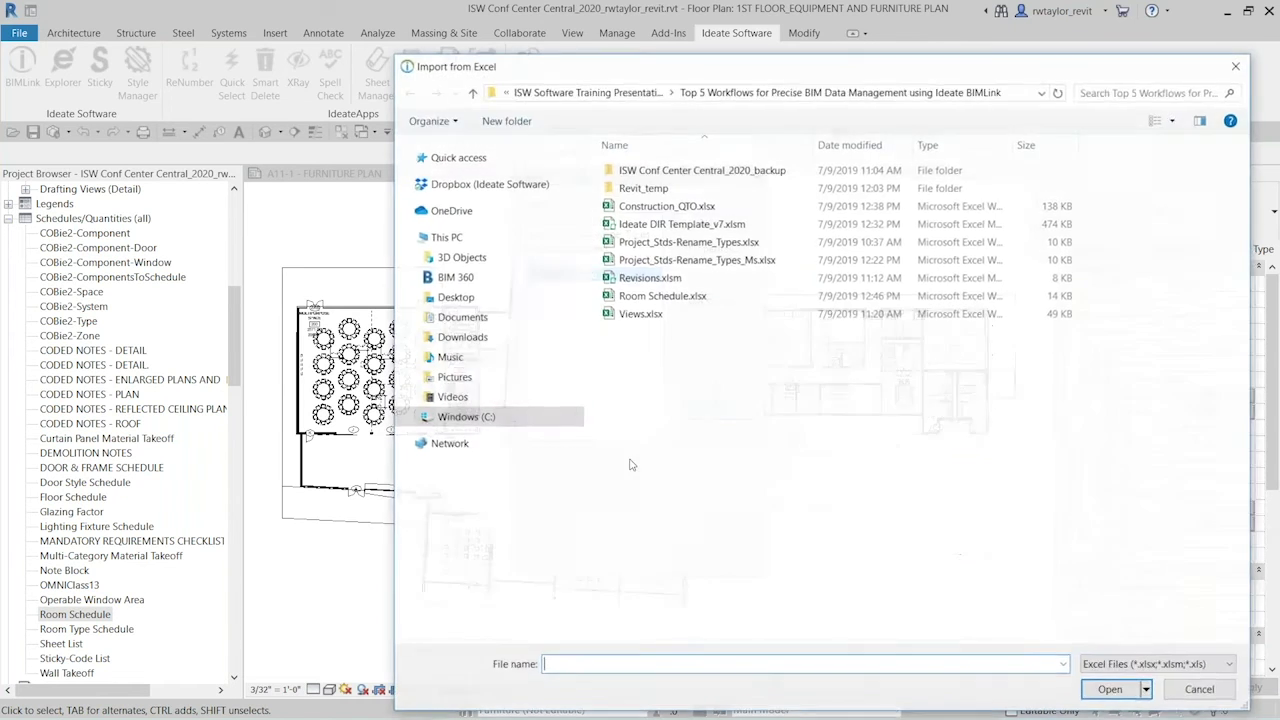
left_click(660, 296)
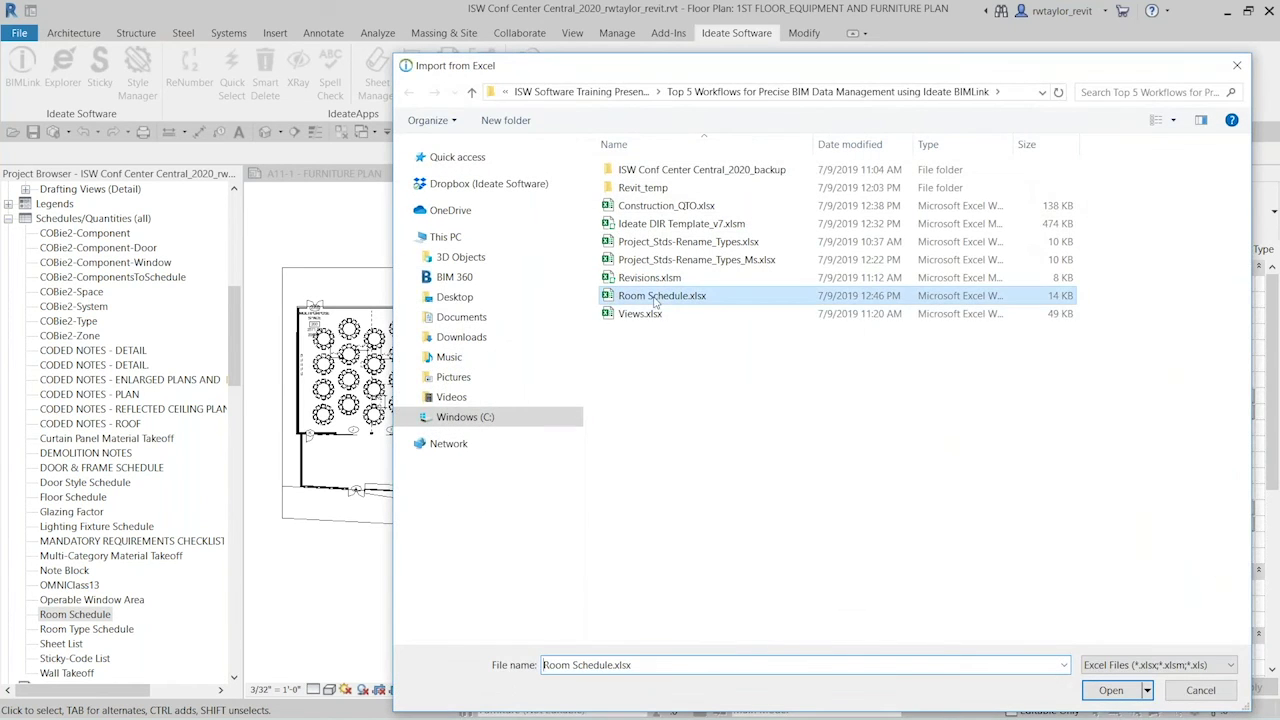
left_click(1112, 692)
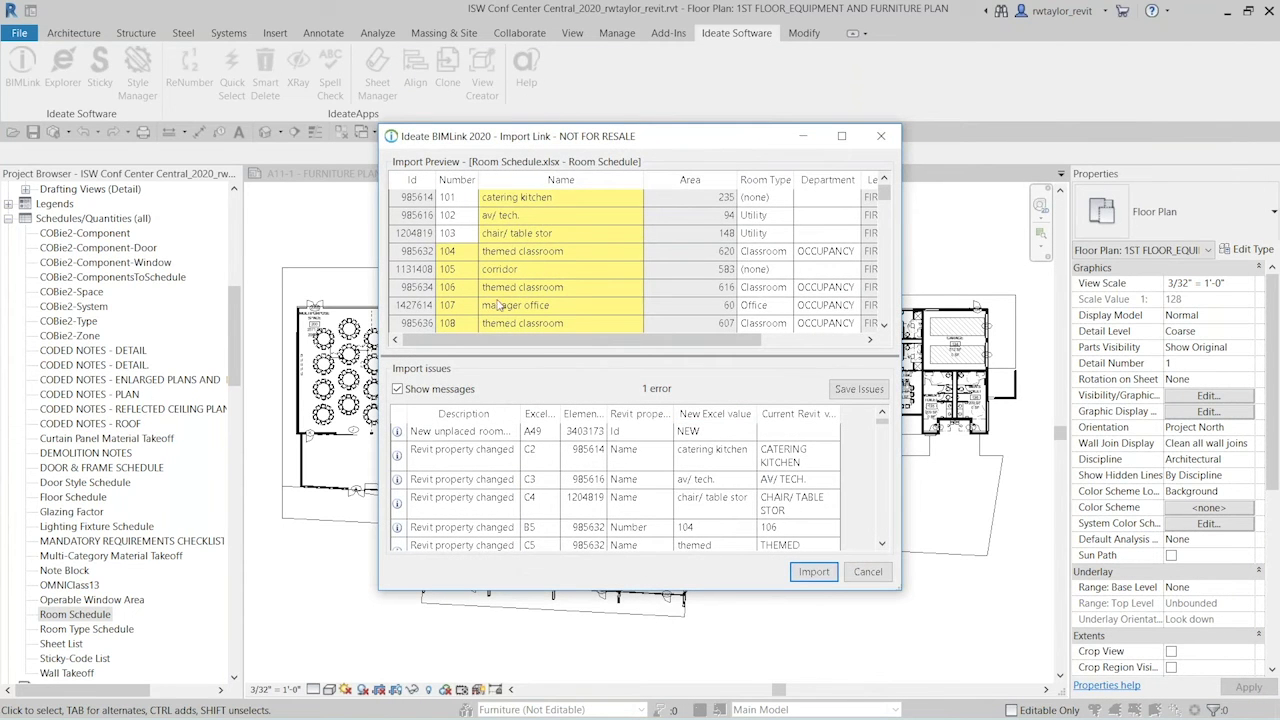
Examine the changed rooms in the import preview, hide the messages to isolate errors, and widen the Import Link window.
left_click(884, 325)
left_click(884, 325)
left_click(884, 325)
left_click(884, 325)
left_click(884, 325)
left_click(884, 325)
left_click(884, 325)
left_click(884, 325)
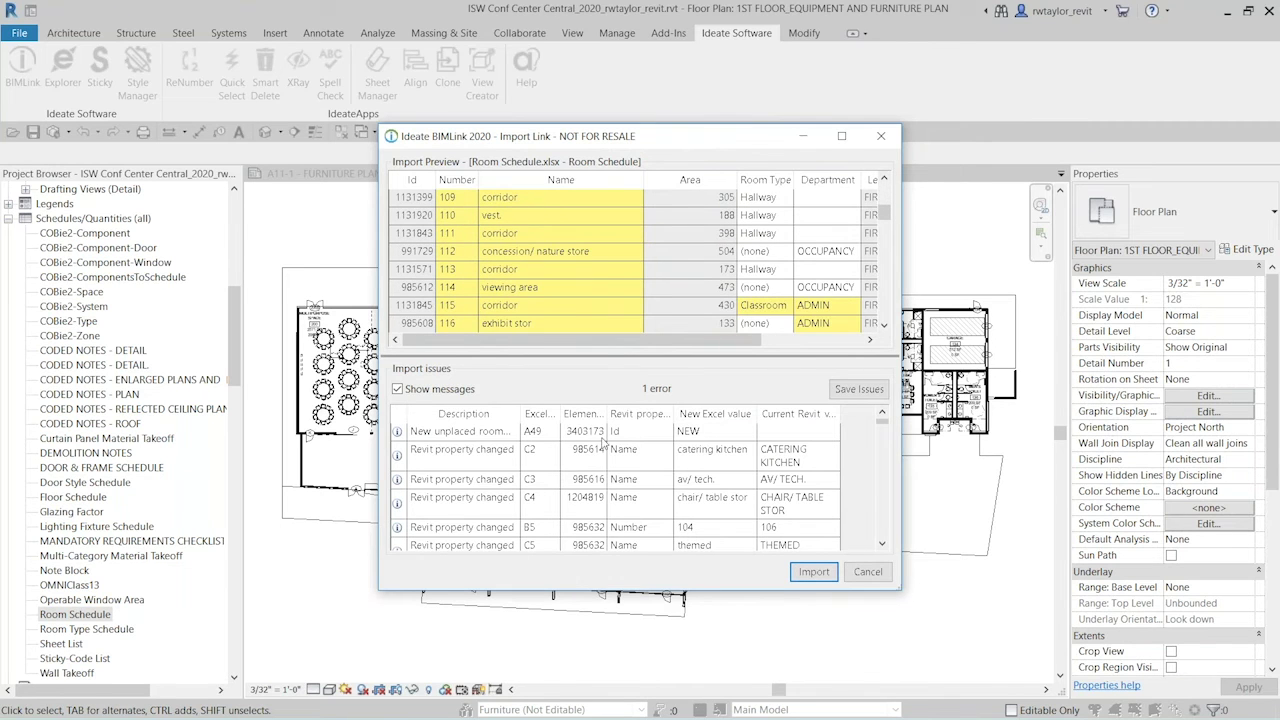
left_click(397, 389)
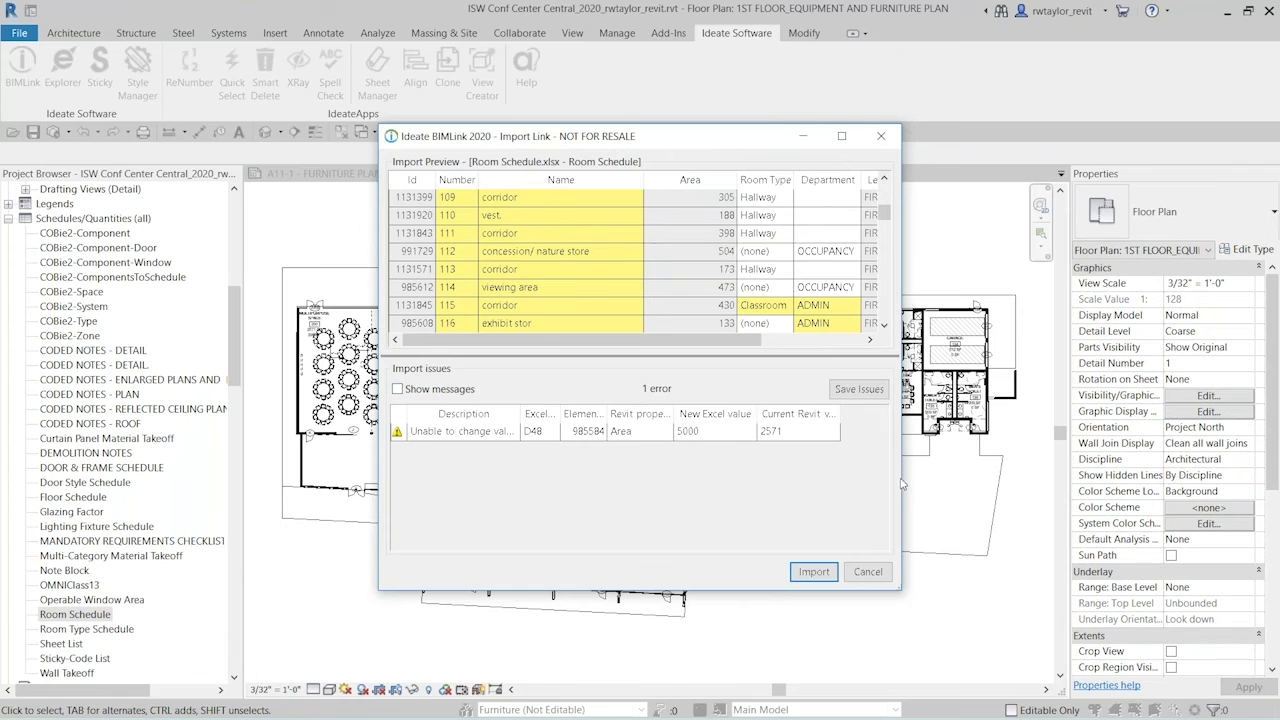
left_click_drag(902, 482, 980, 482)
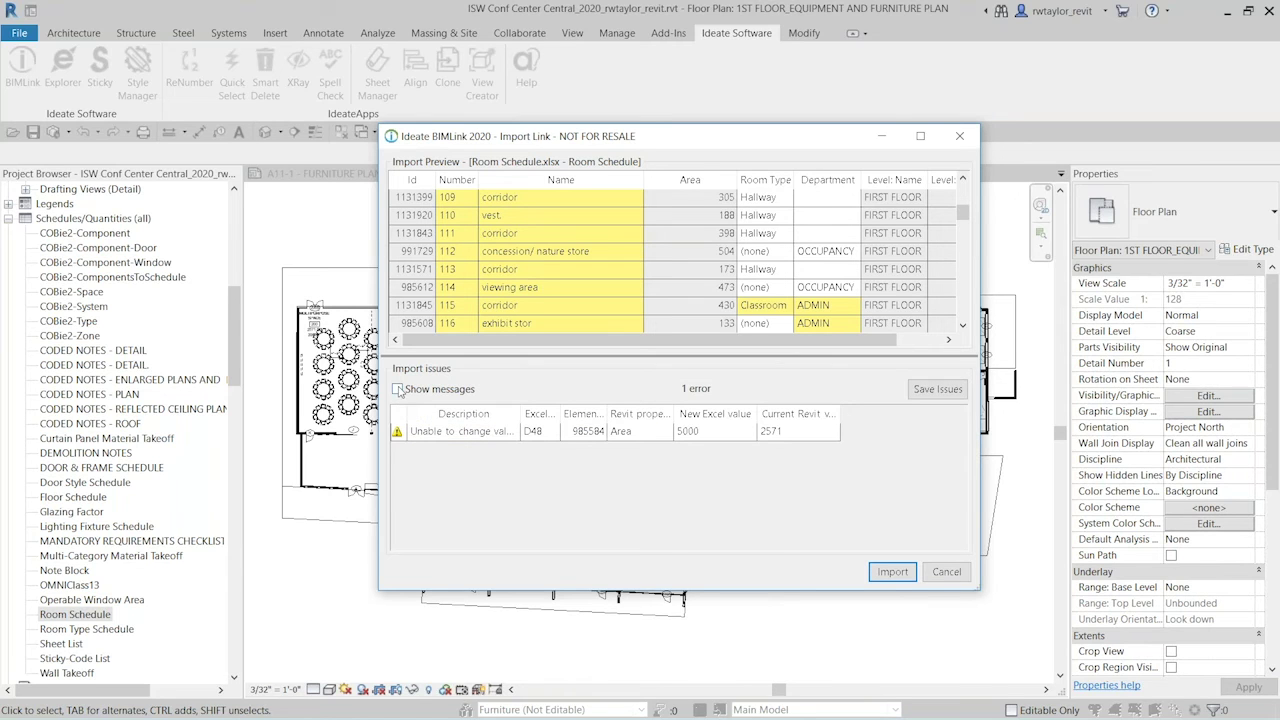
Show the import messages again, import the Room Schedule changes into the model and close Ideate BIMLink.
left_click(397, 389)
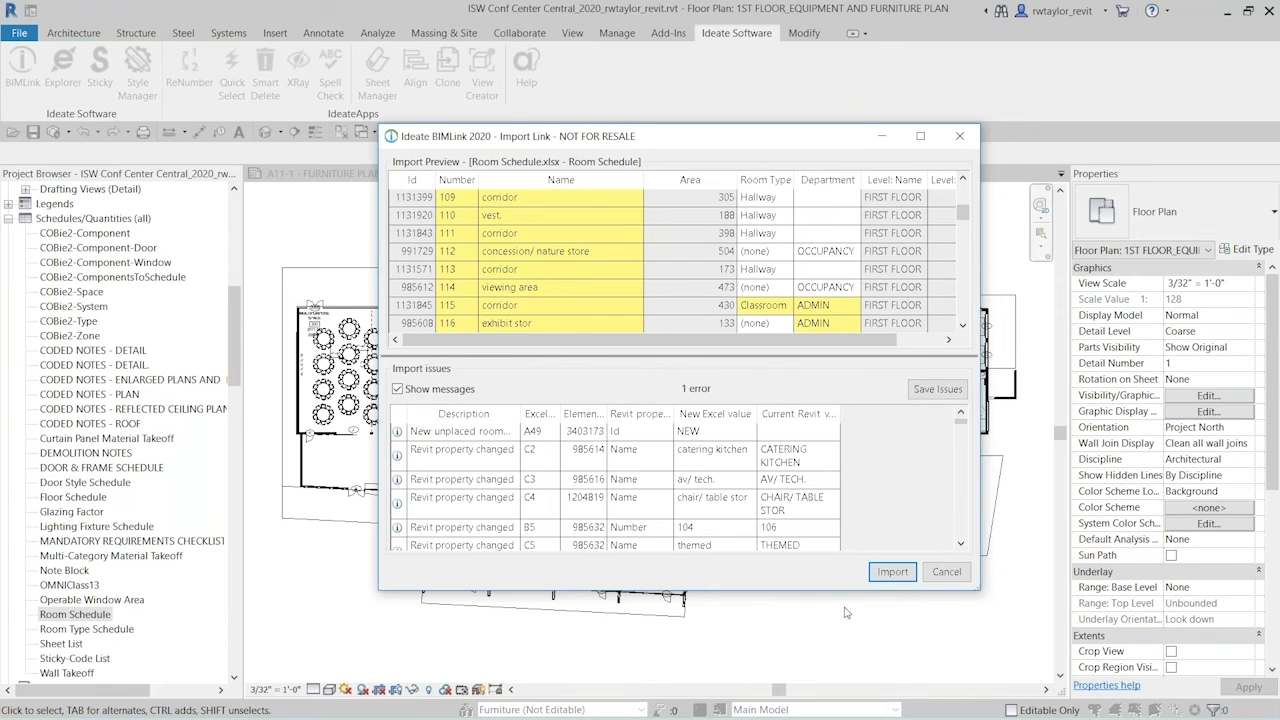
left_click(891, 573)
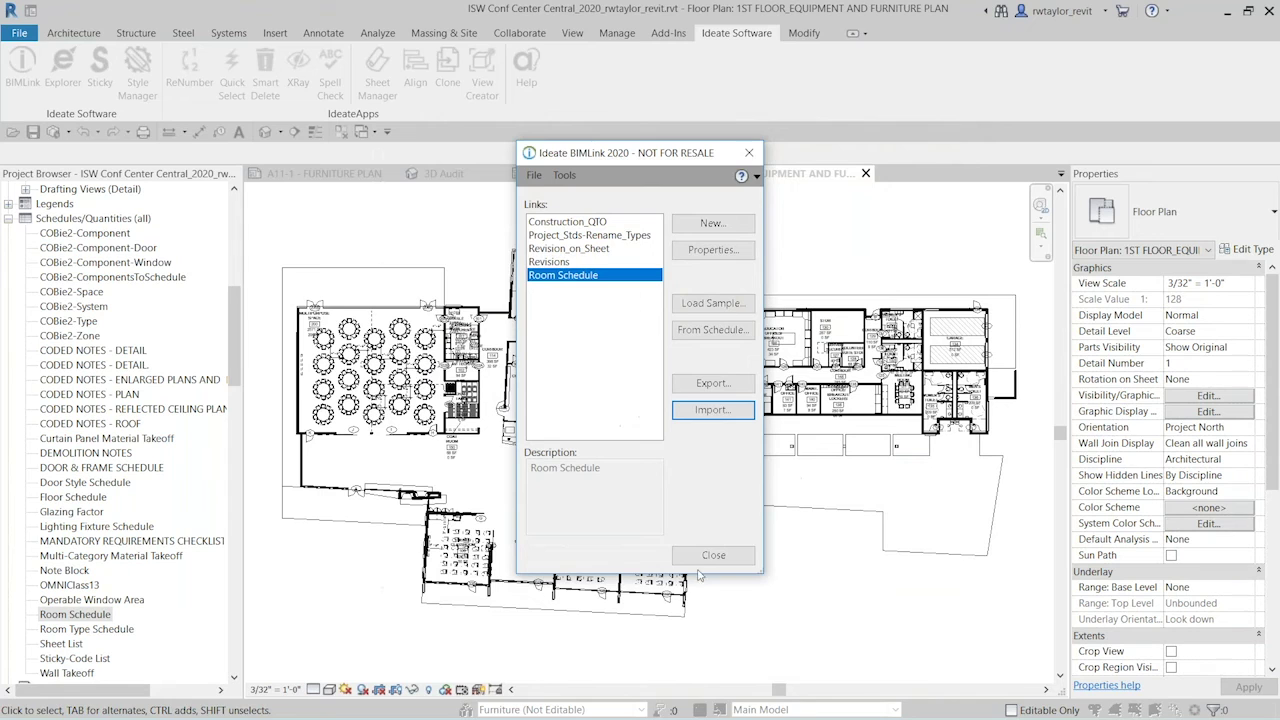
left_click(713, 556)
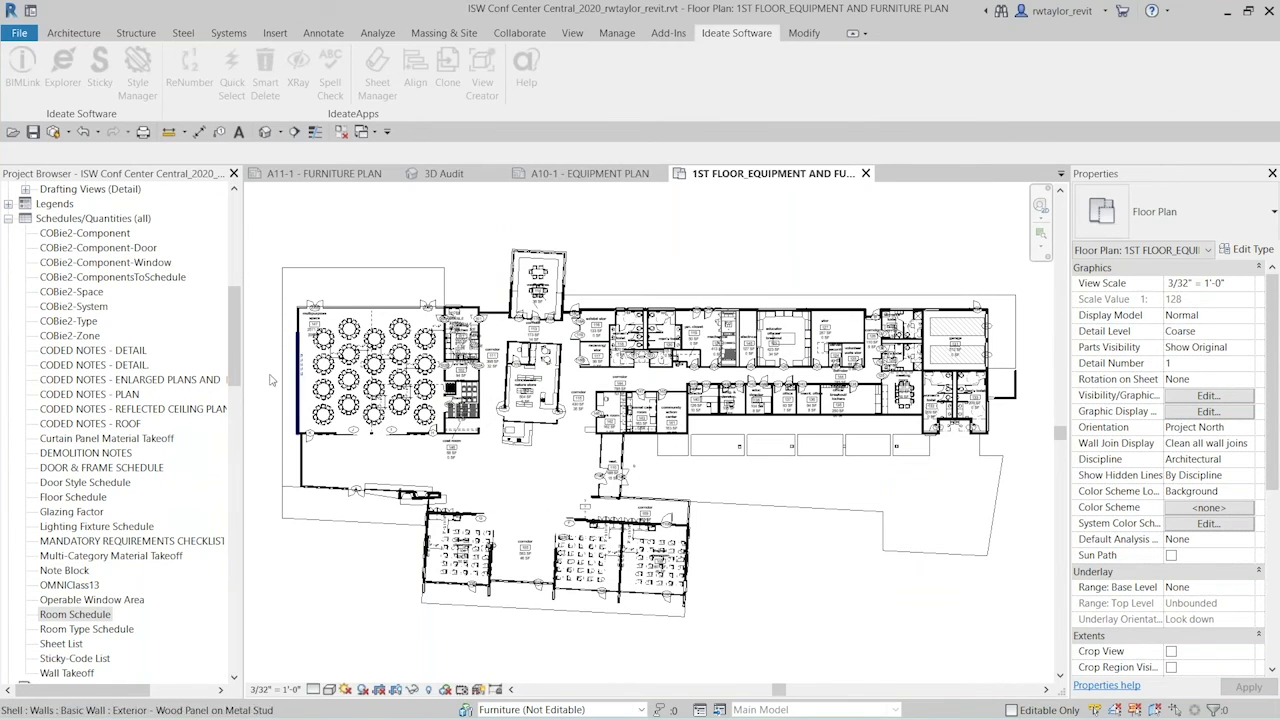
Delete the multipurpose space room 147 from the first floor plan.
scroll(295, 322, "up", 3)
scroll(295, 322, "up", 5)
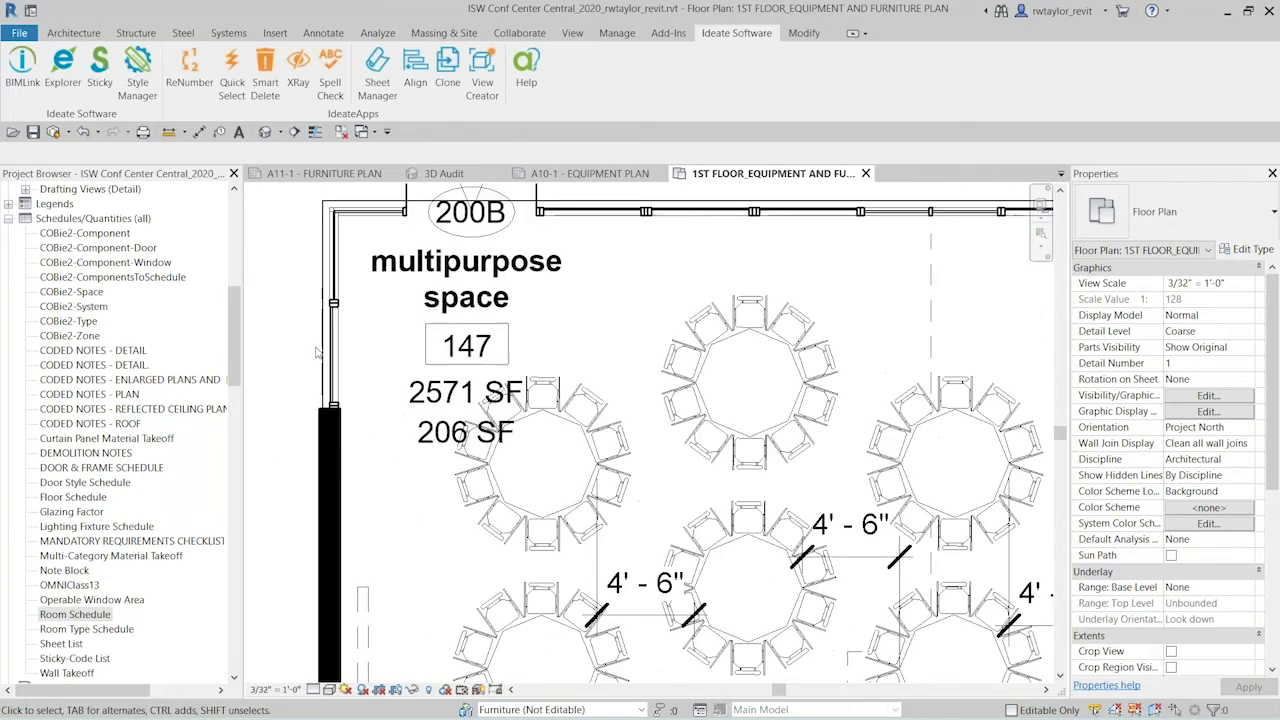
left_click(596, 522)
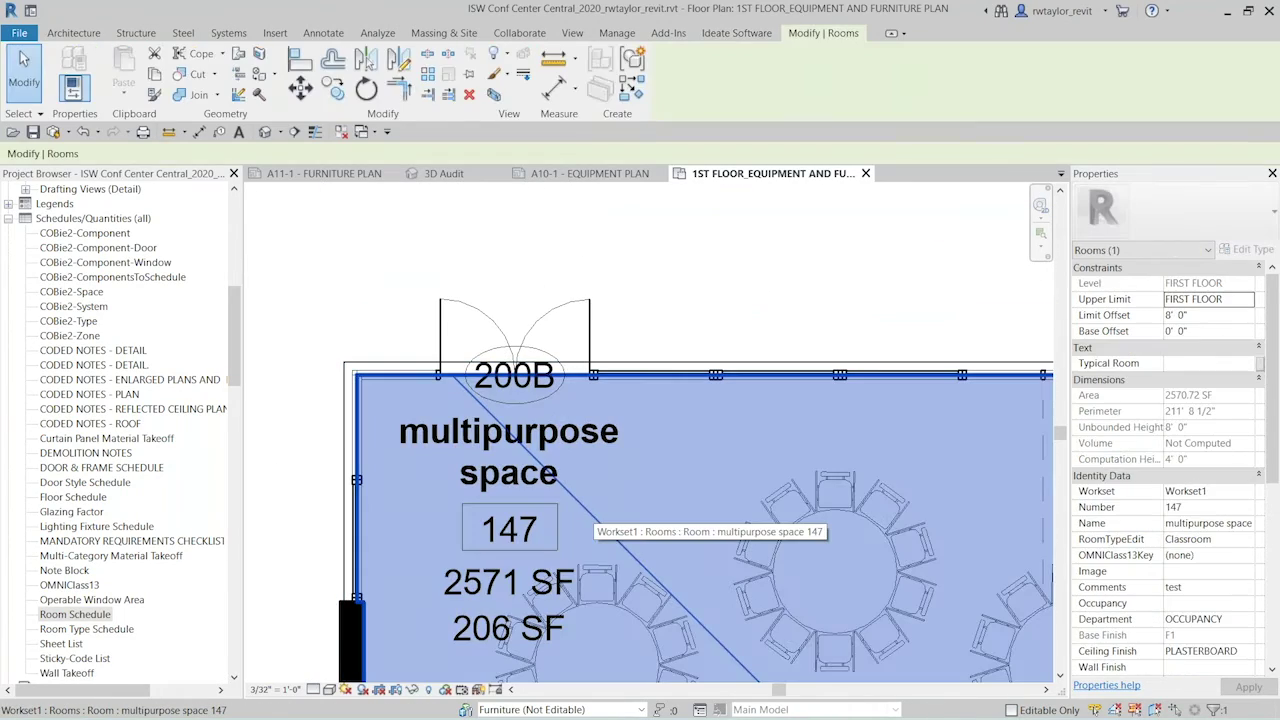
key("Delete")
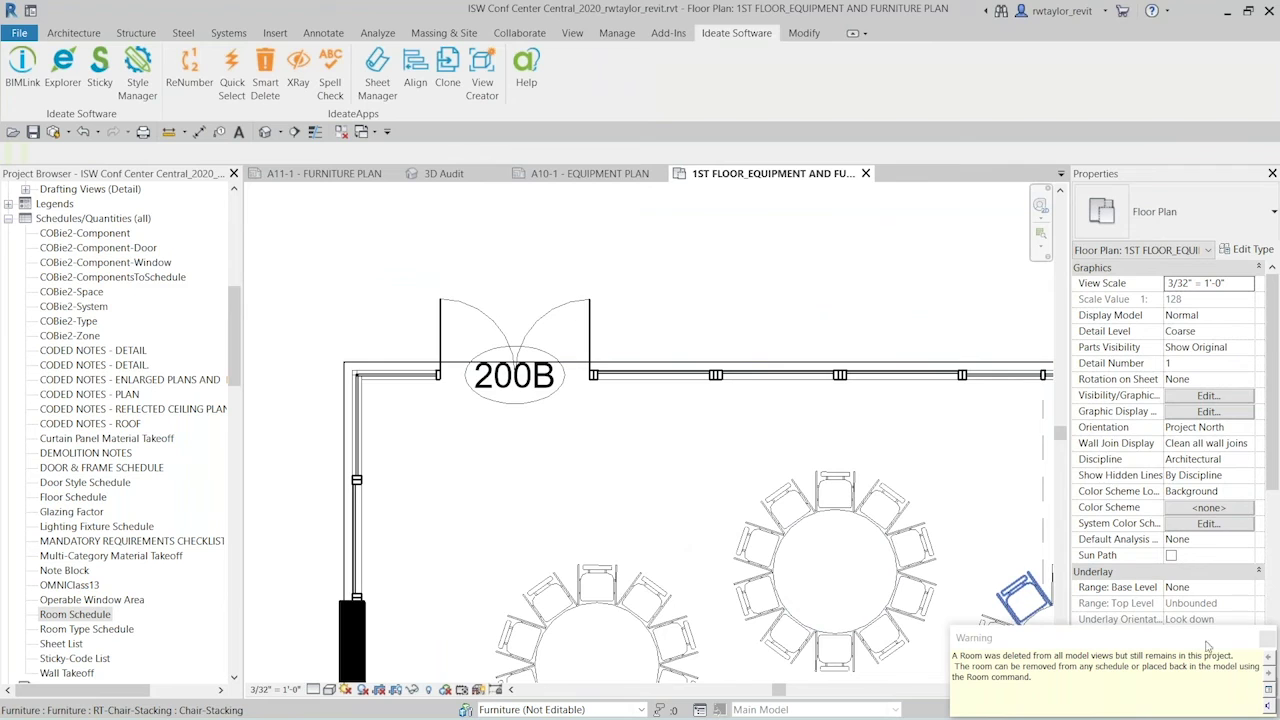
Dismiss the deleted-room warning and place the existing unplaced room 148, microsol resources hang out space, with its tag in the area below door 200B.
left_click(1266, 640)
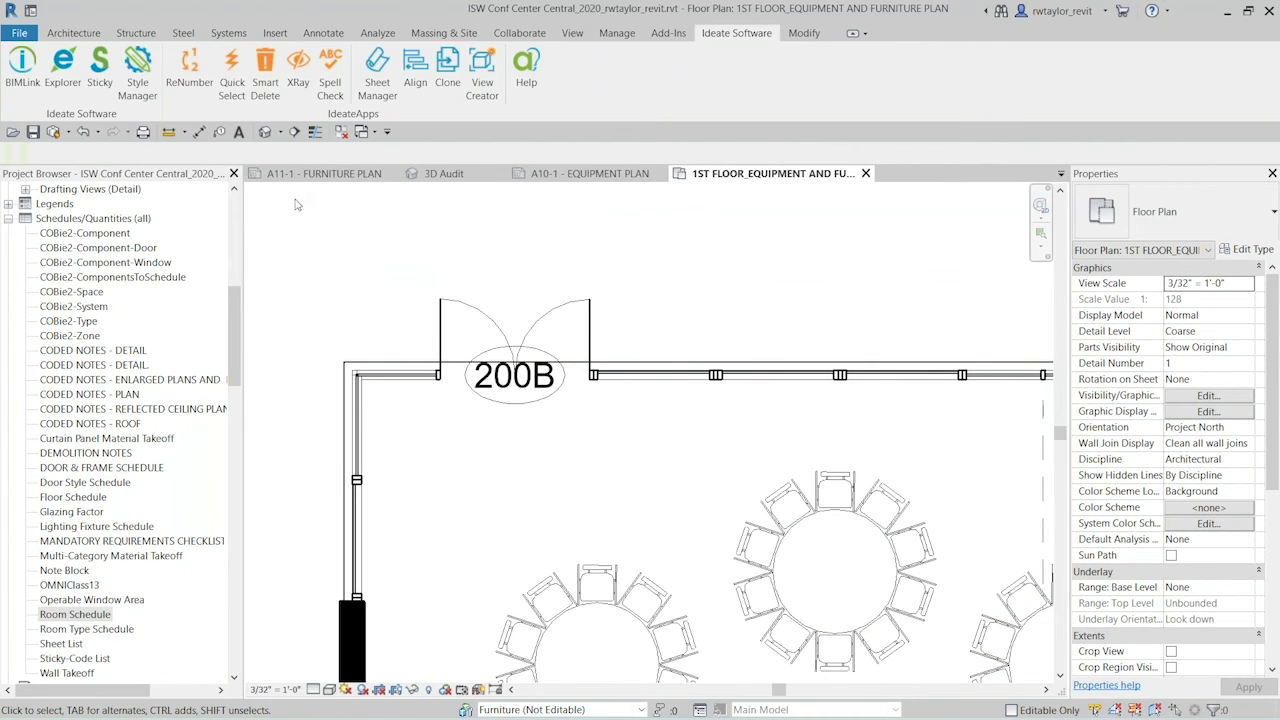
left_click(70, 33)
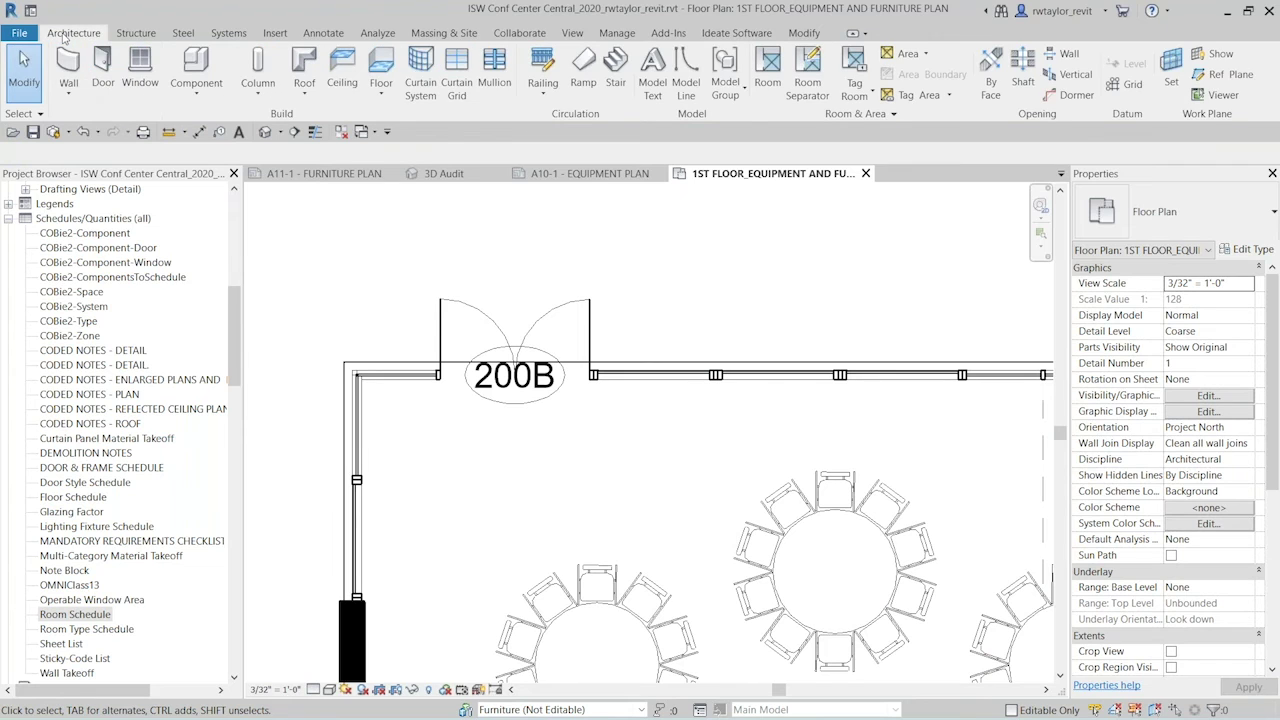
left_click(768, 88)
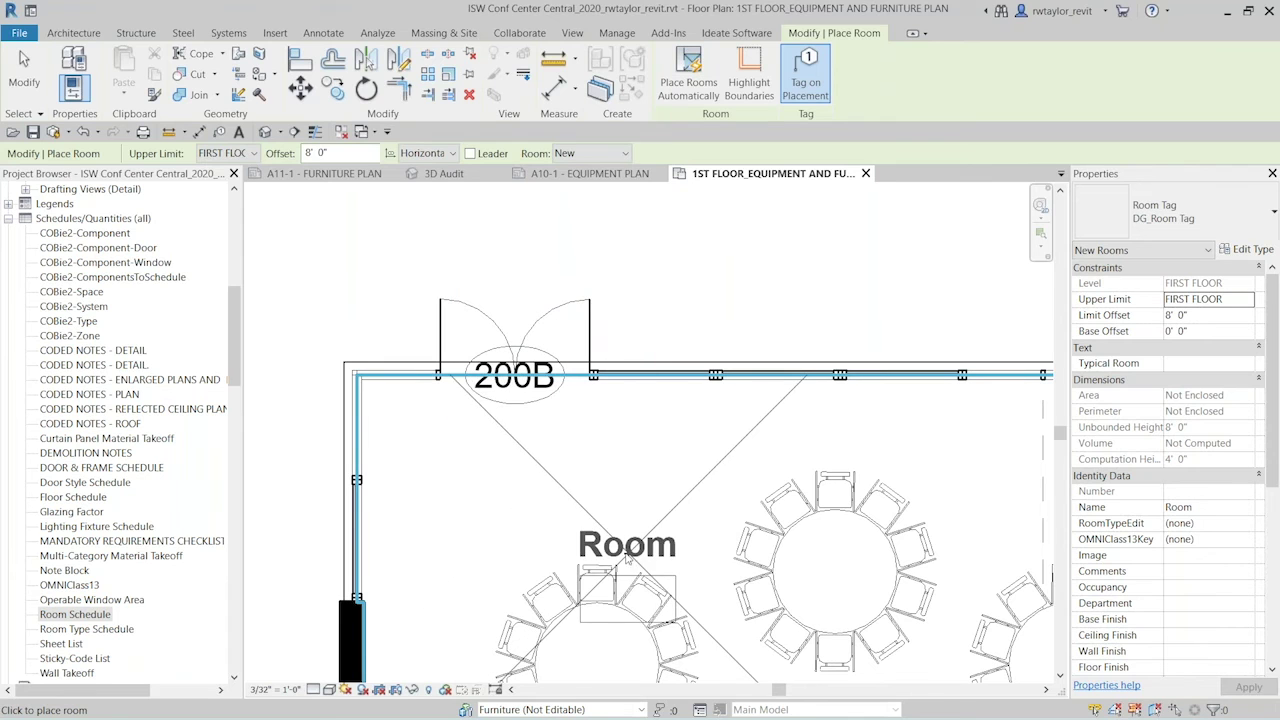
left_click(625, 154)
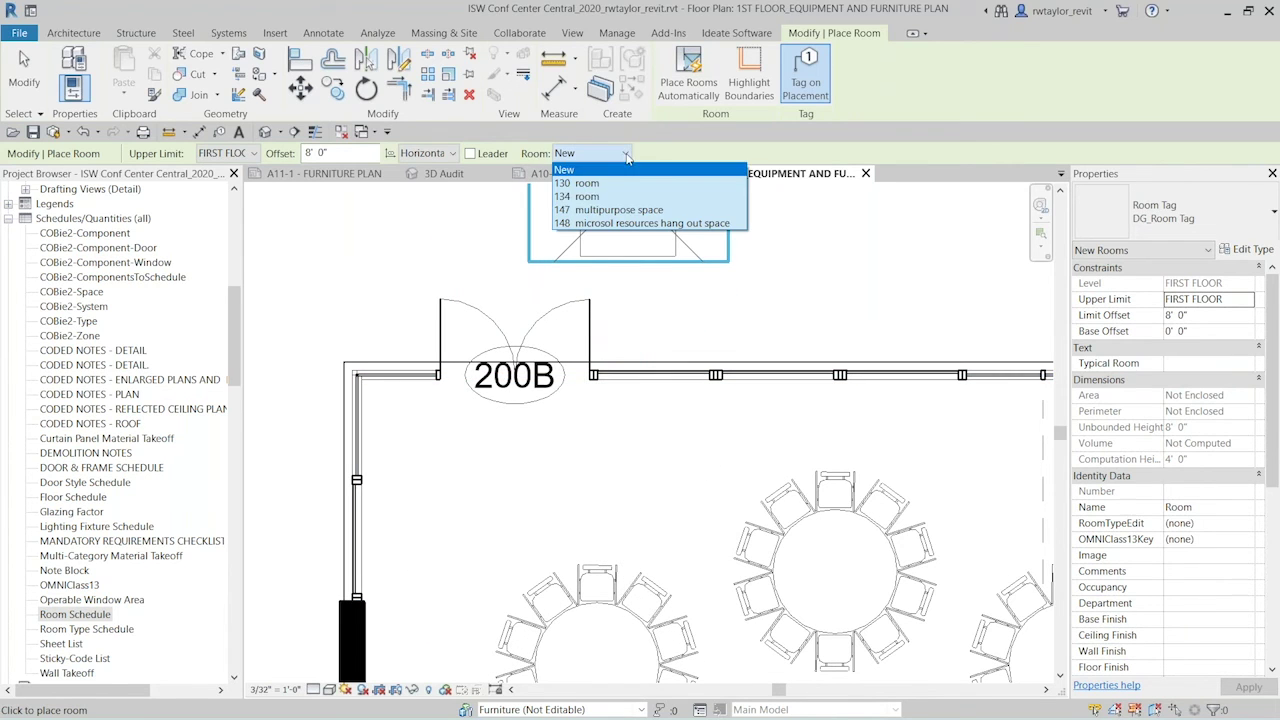
left_click(594, 224)
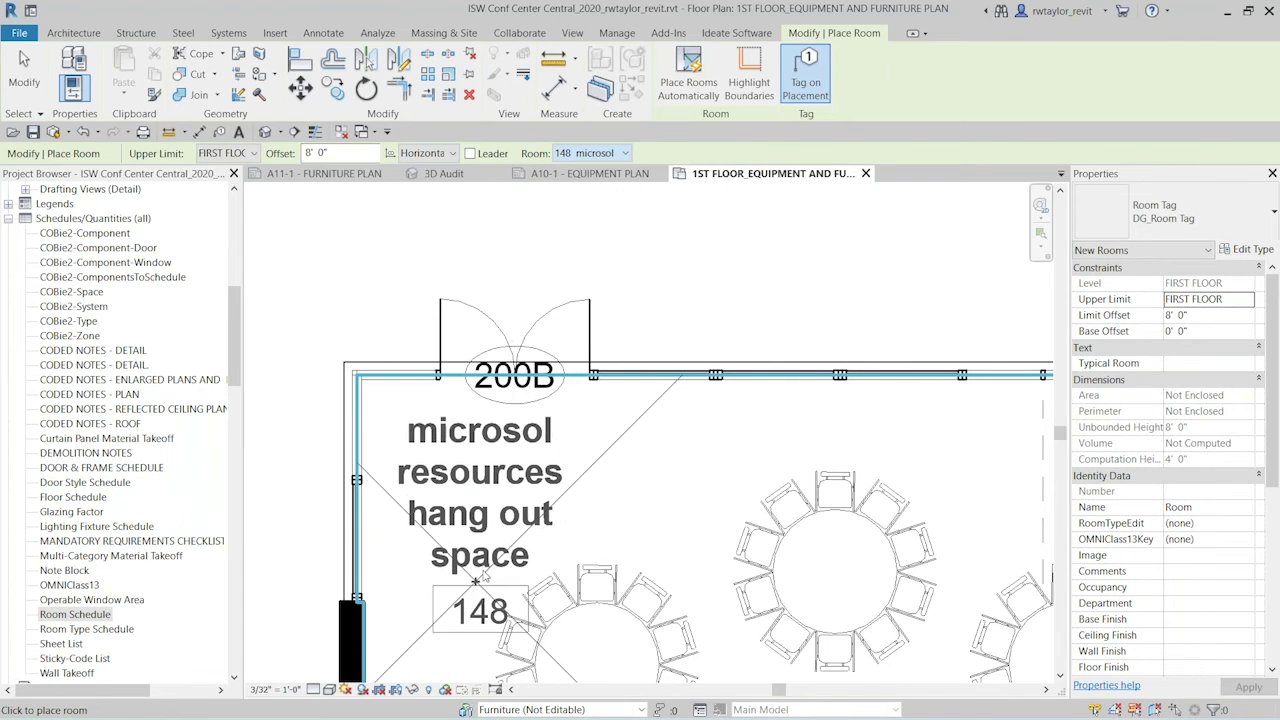
left_click(508, 574)
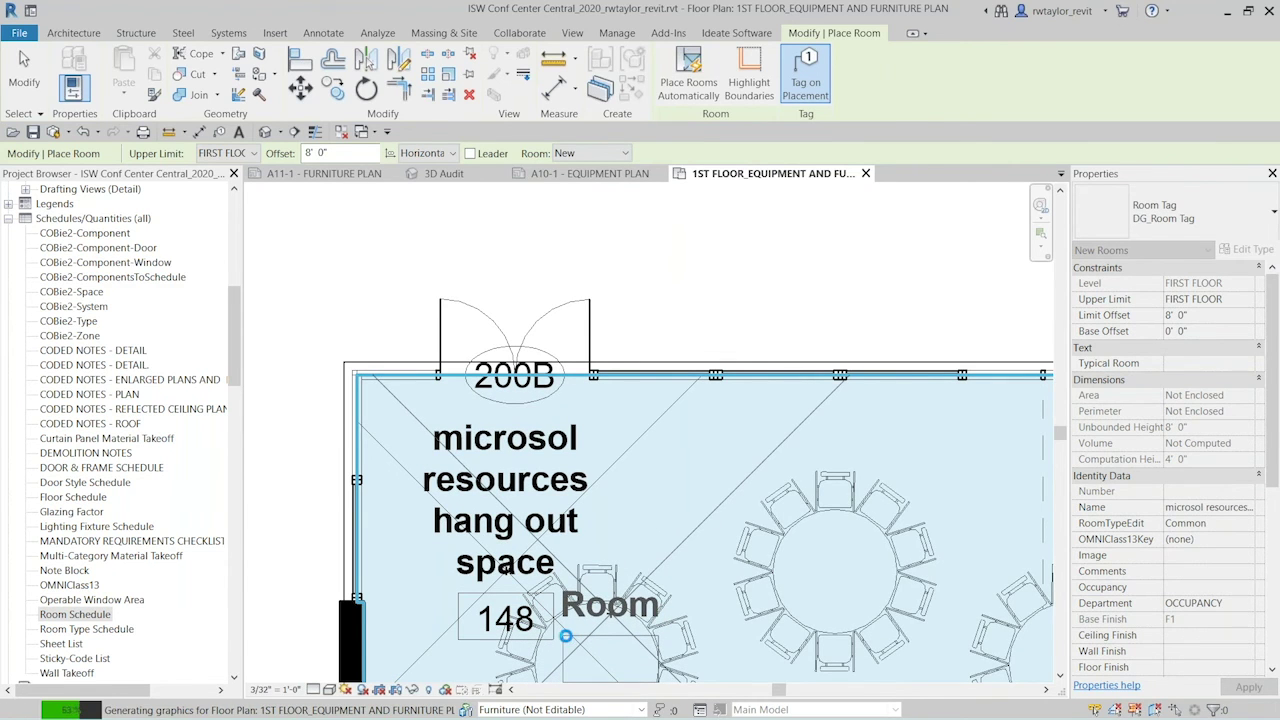
Finish placing rooms, examine the properties of room 148 through its identity, finish and other parameters, and clear the selection.
key("Escape")
key("Escape")
left_click(568, 646)
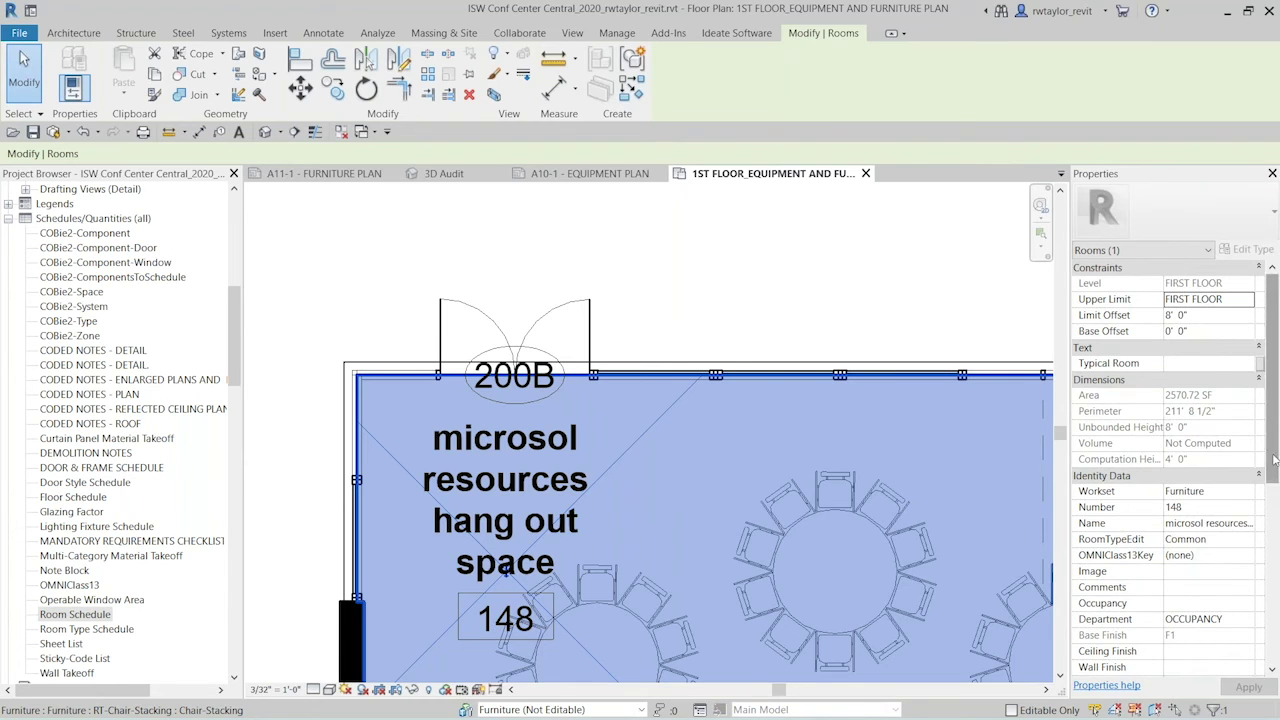
scroll(1270, 460, "down", 7)
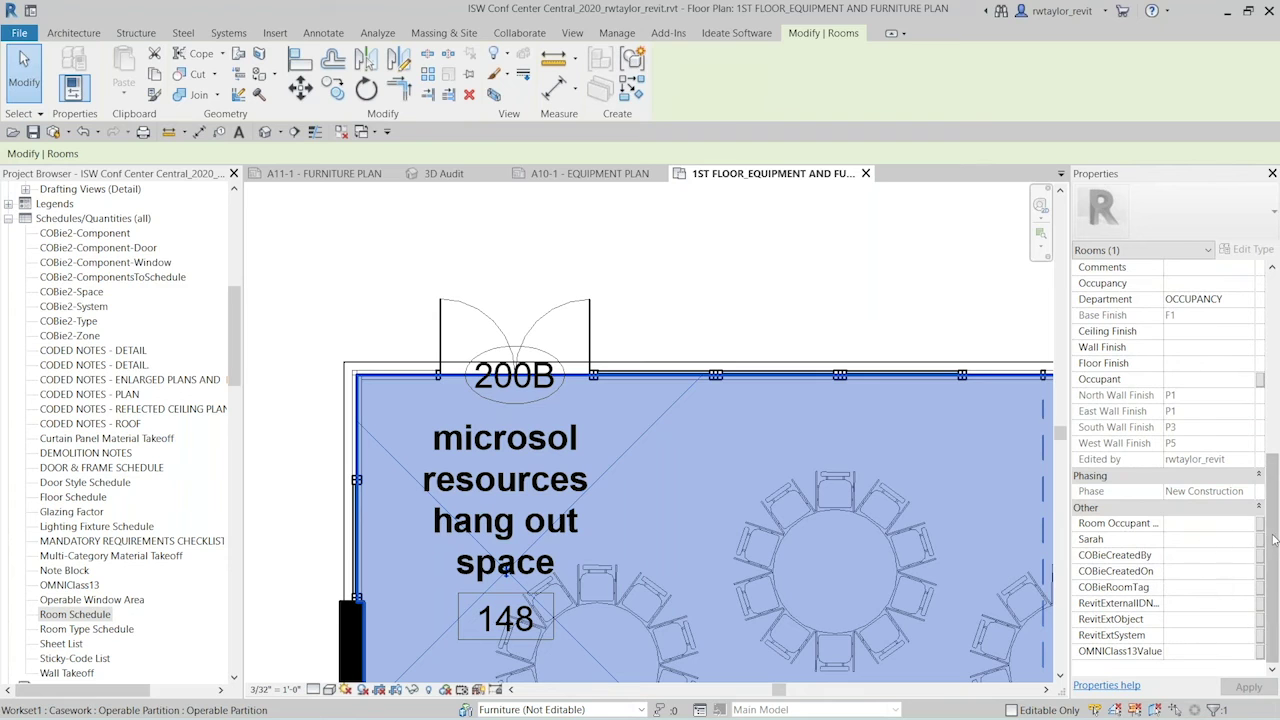
scroll(1273, 540, "up", 5)
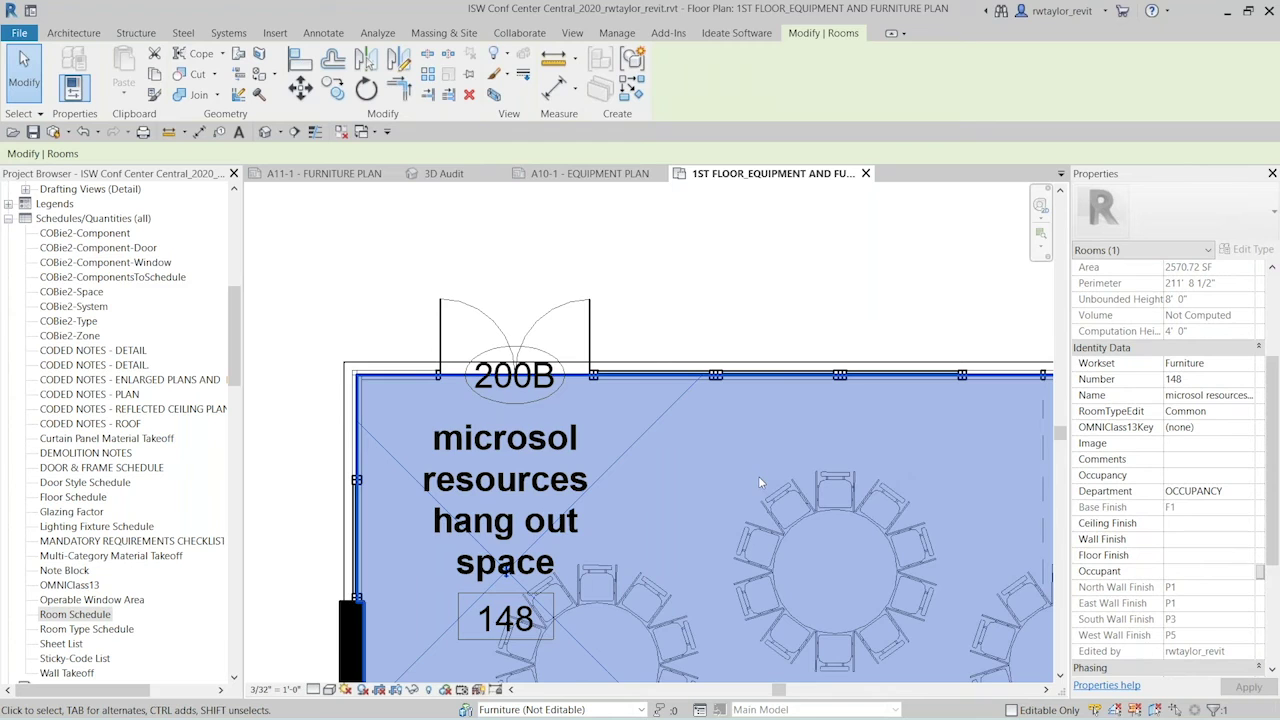
scroll(735, 467, "down", 1)
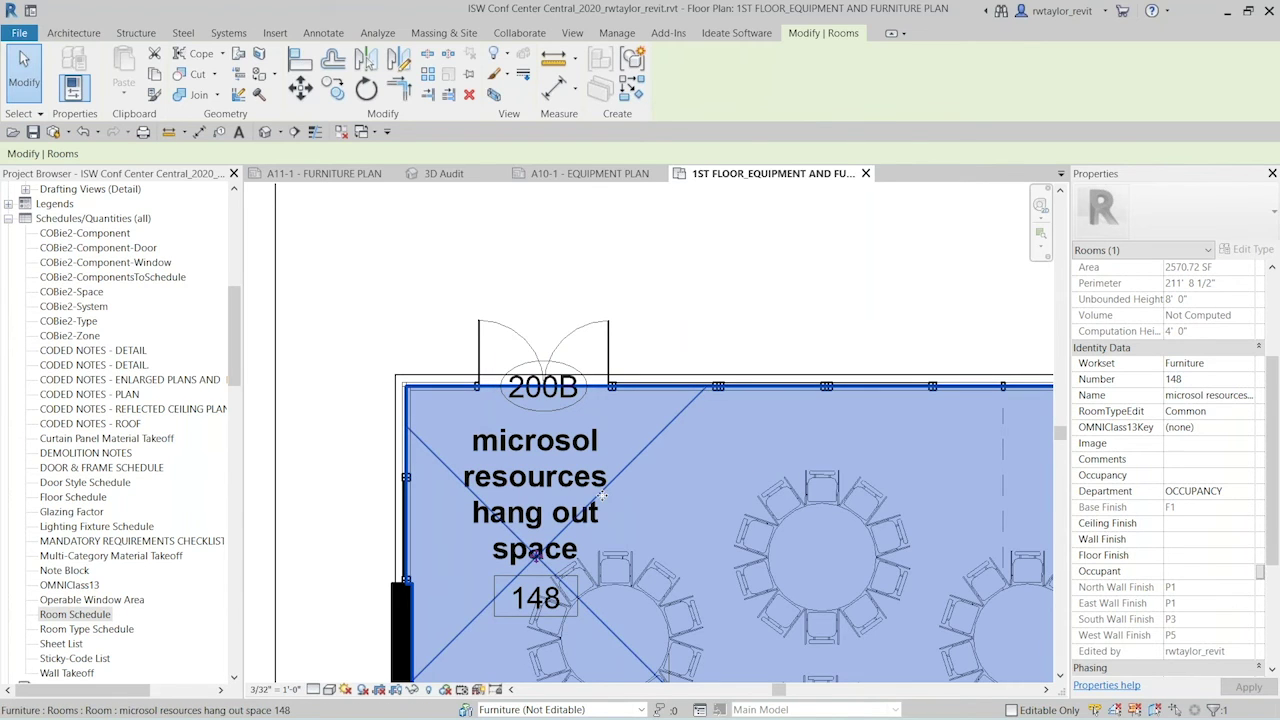
scroll(604, 472, "down", 1)
middle_click_drag(634, 277, 486, 257)
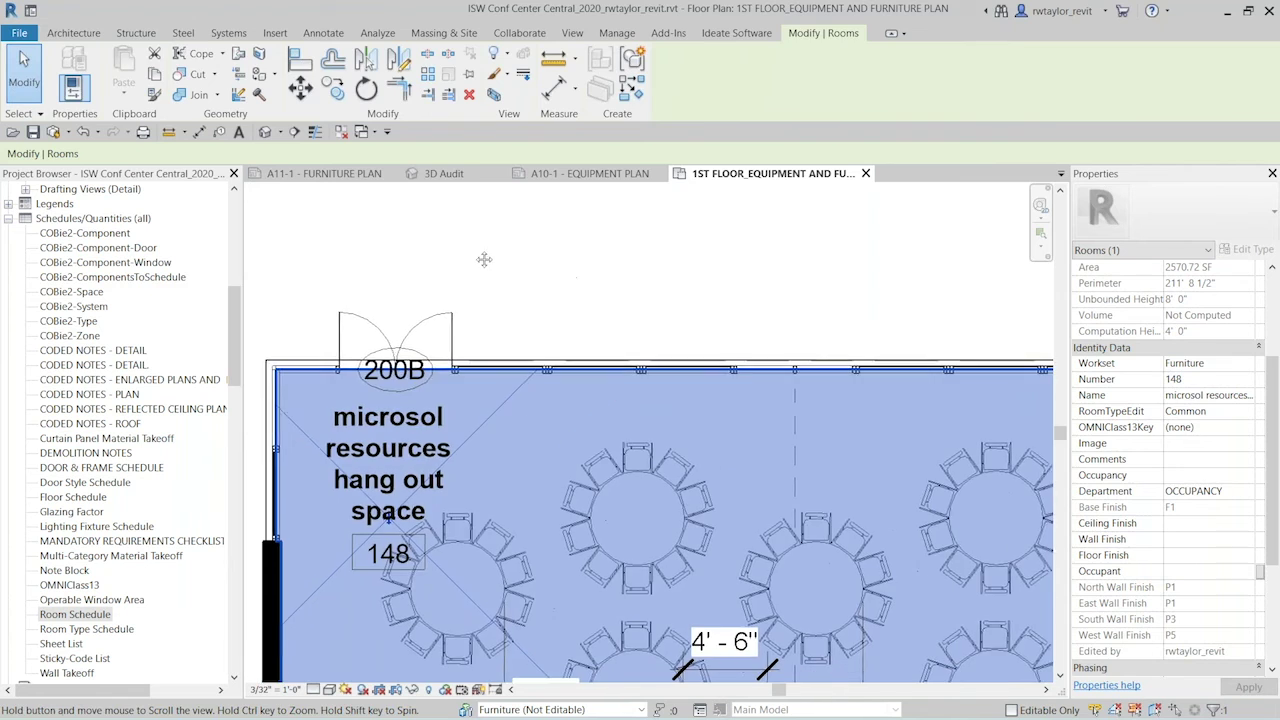
left_click(473, 255)
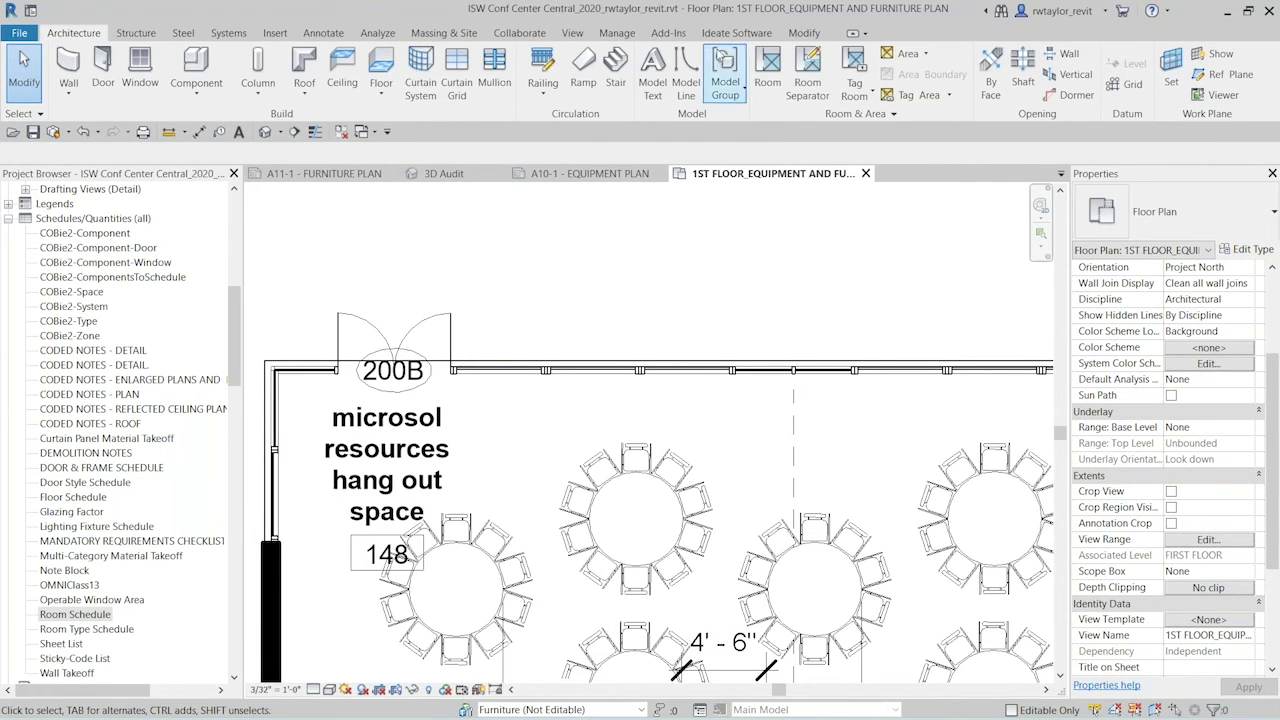
Open the Room Schedule link's properties in Ideate BIMLink and show the full preview down to the last room.
left_click(720, 36)
left_click(22, 70)
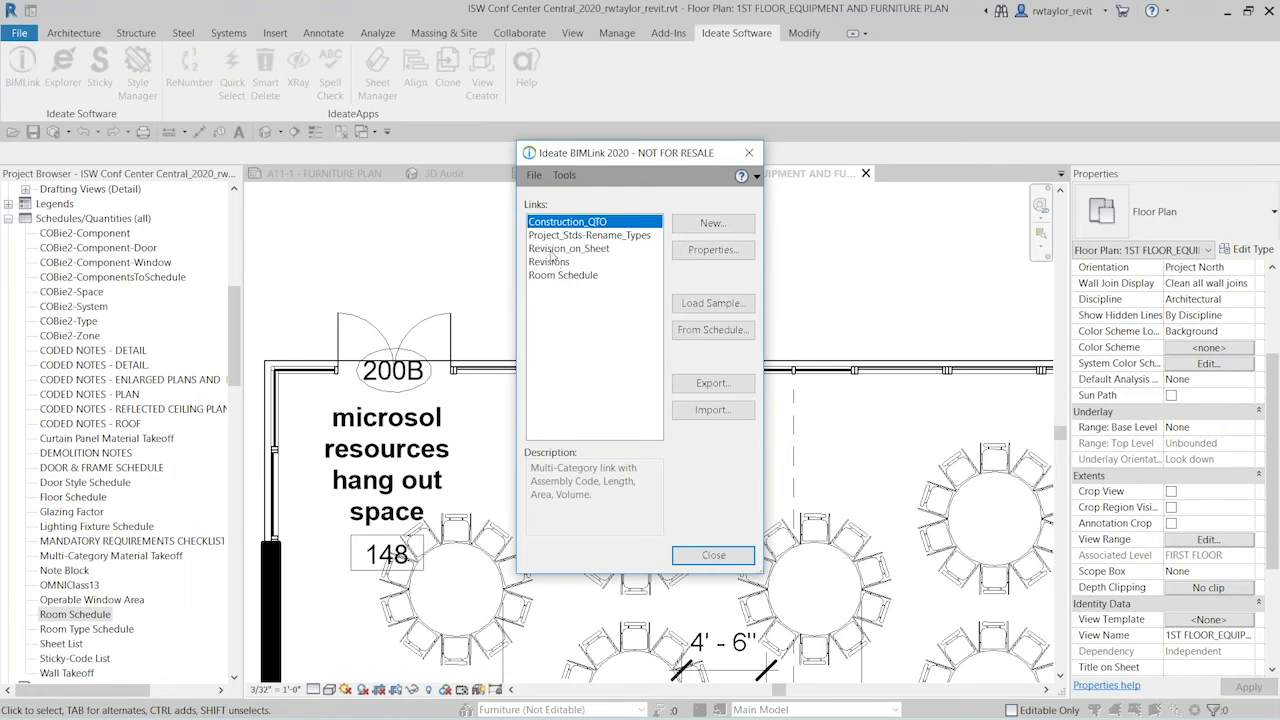
left_click(560, 275)
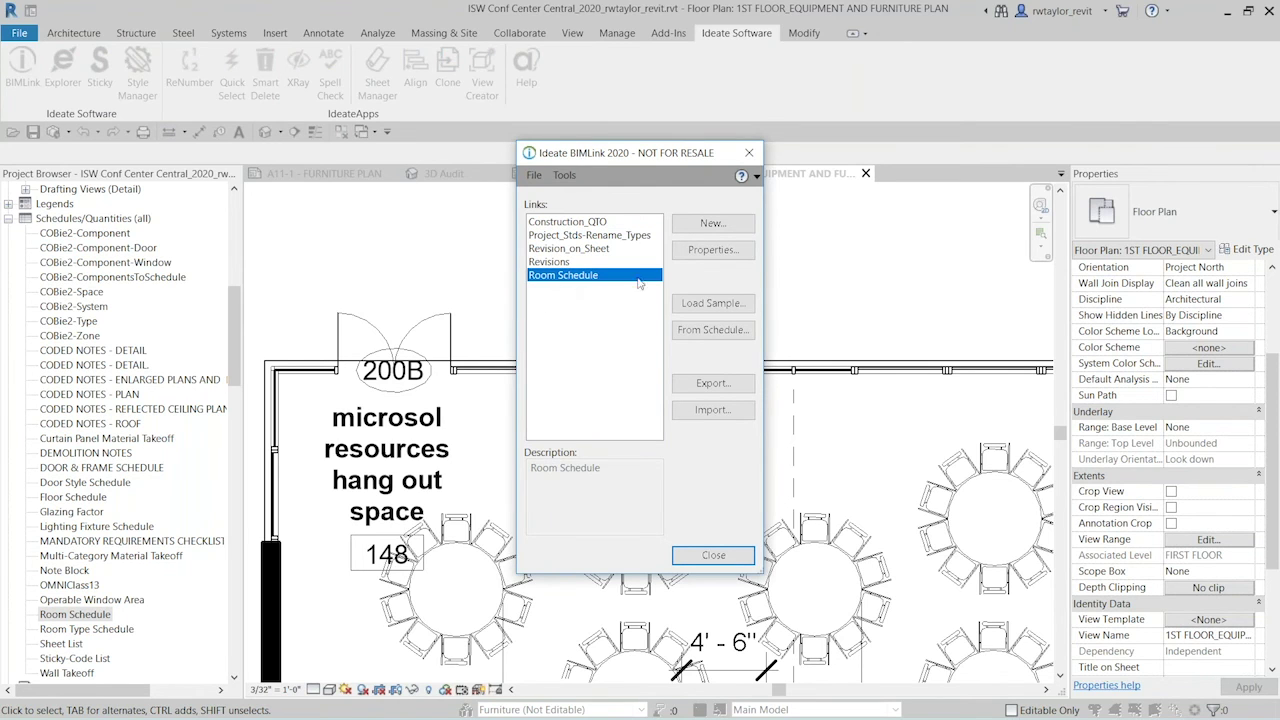
left_click(711, 250)
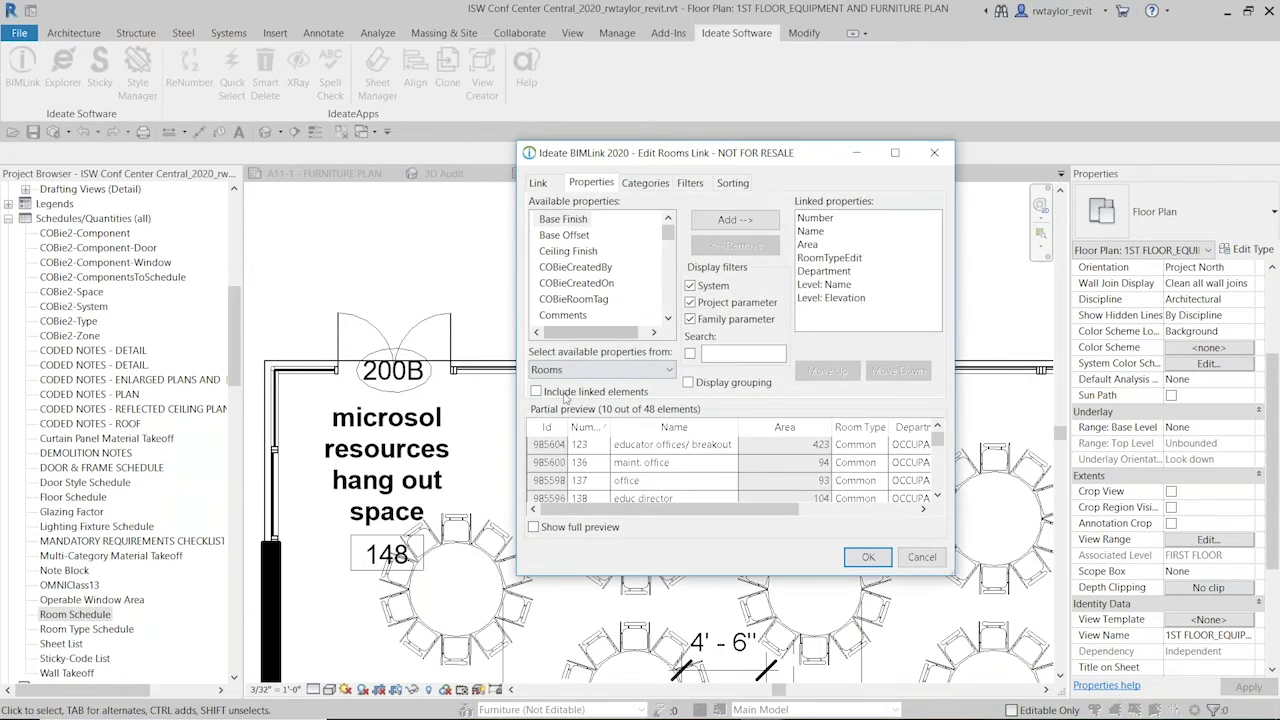
left_click(534, 527)
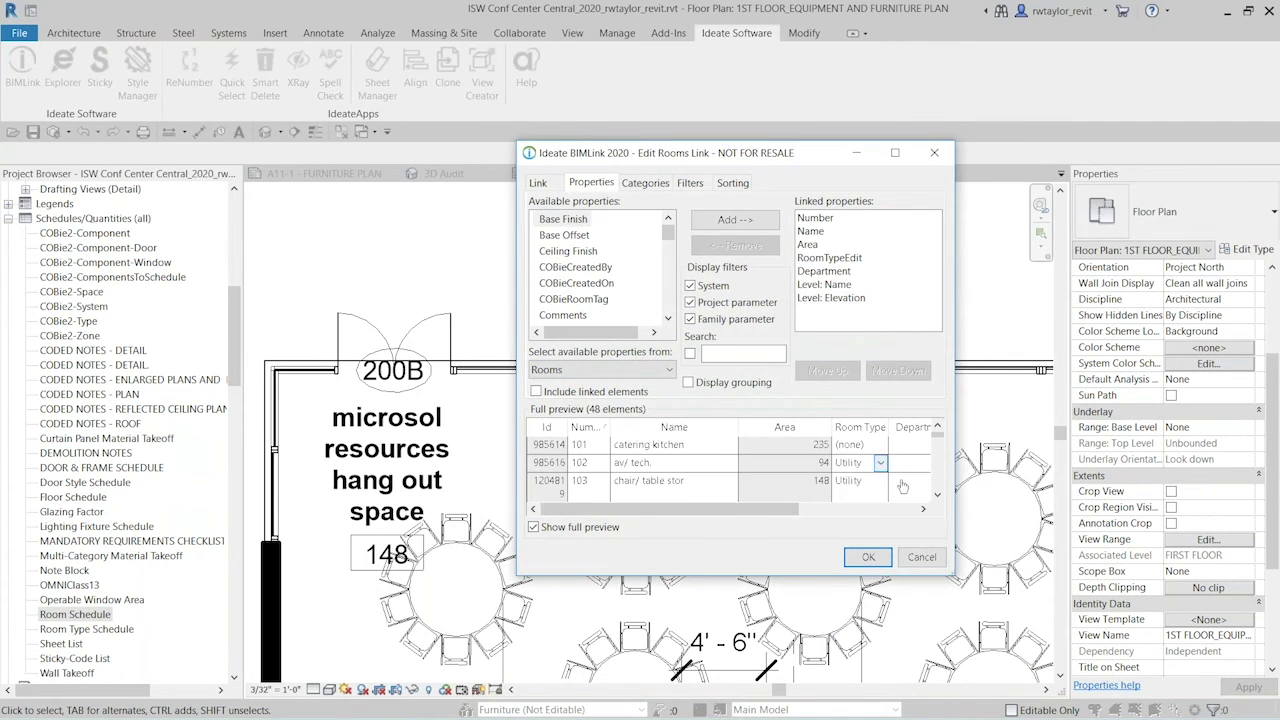
left_click(937, 495)
left_click(937, 495)
left_click(937, 495)
left_click(937, 495)
left_click(937, 495)
left_click(937, 495)
left_click(937, 495)
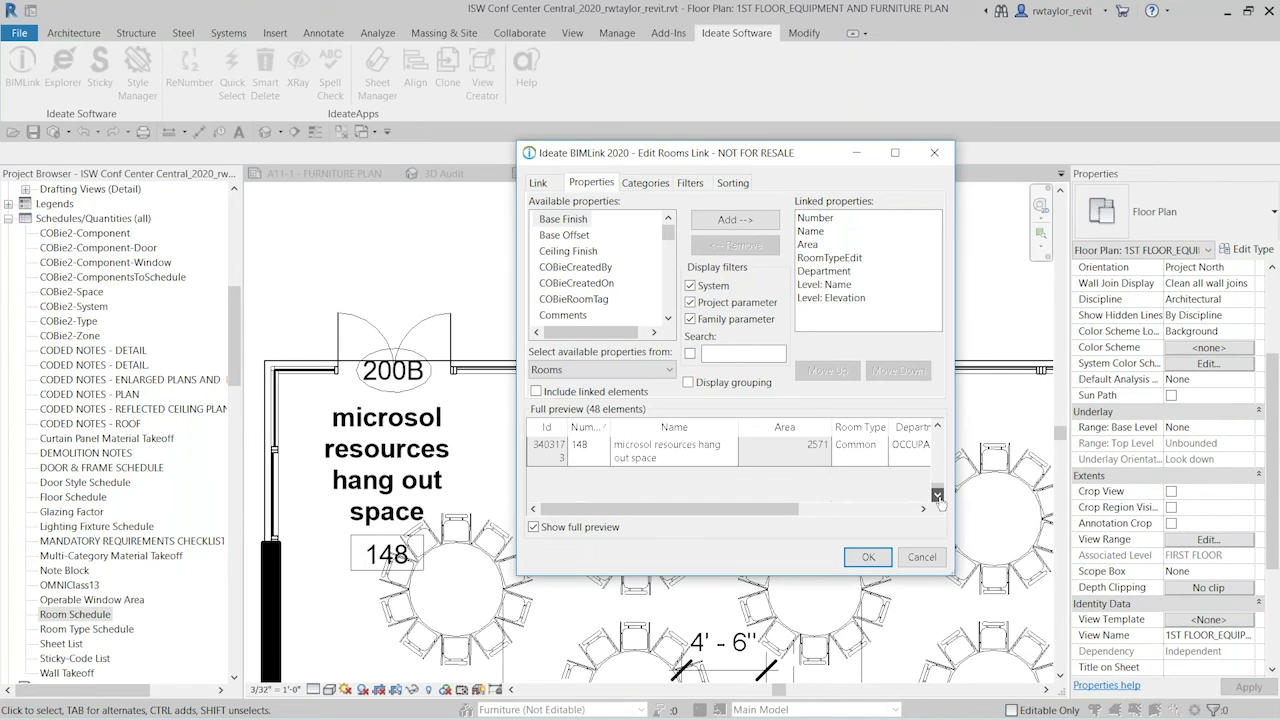
Renumber room 148 as 150 and rename it "microsol resources work hard space" directly in the link preview.
left_click(937, 427)
double_click(598, 466)
type("150")
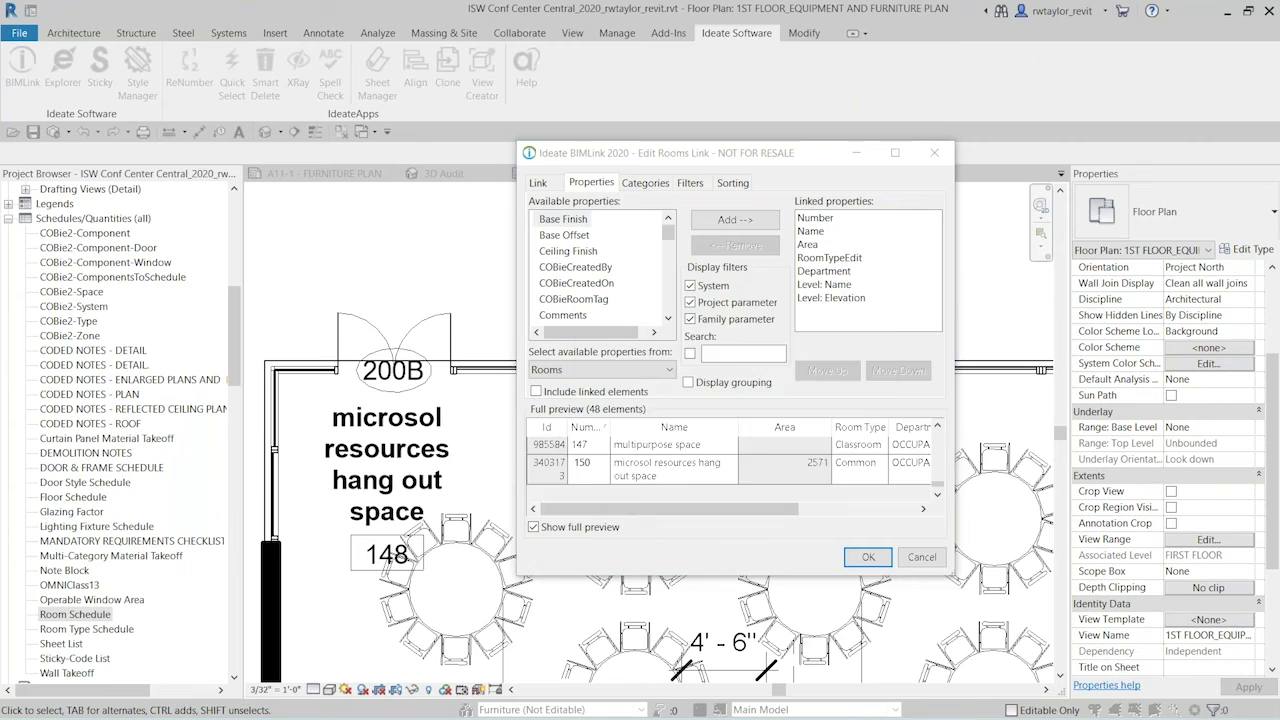
double_click(674, 470)
left_click(705, 463)
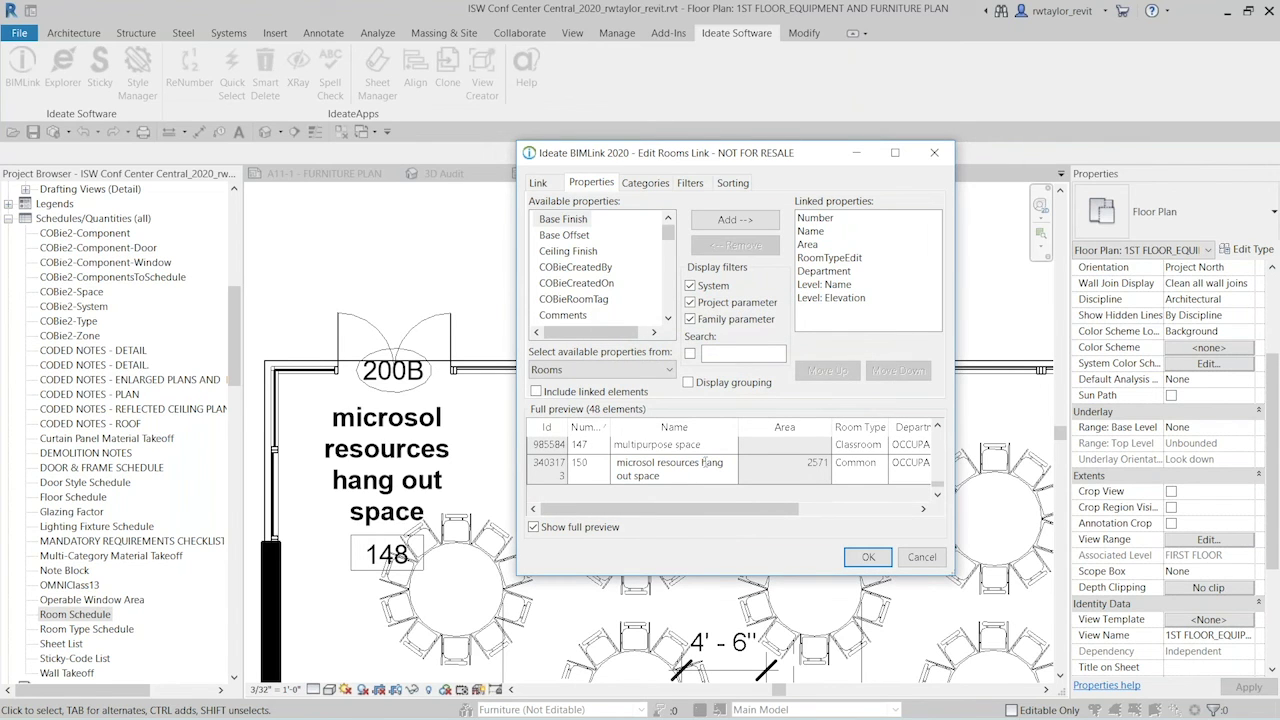
left_click_drag(702, 462, 727, 485)
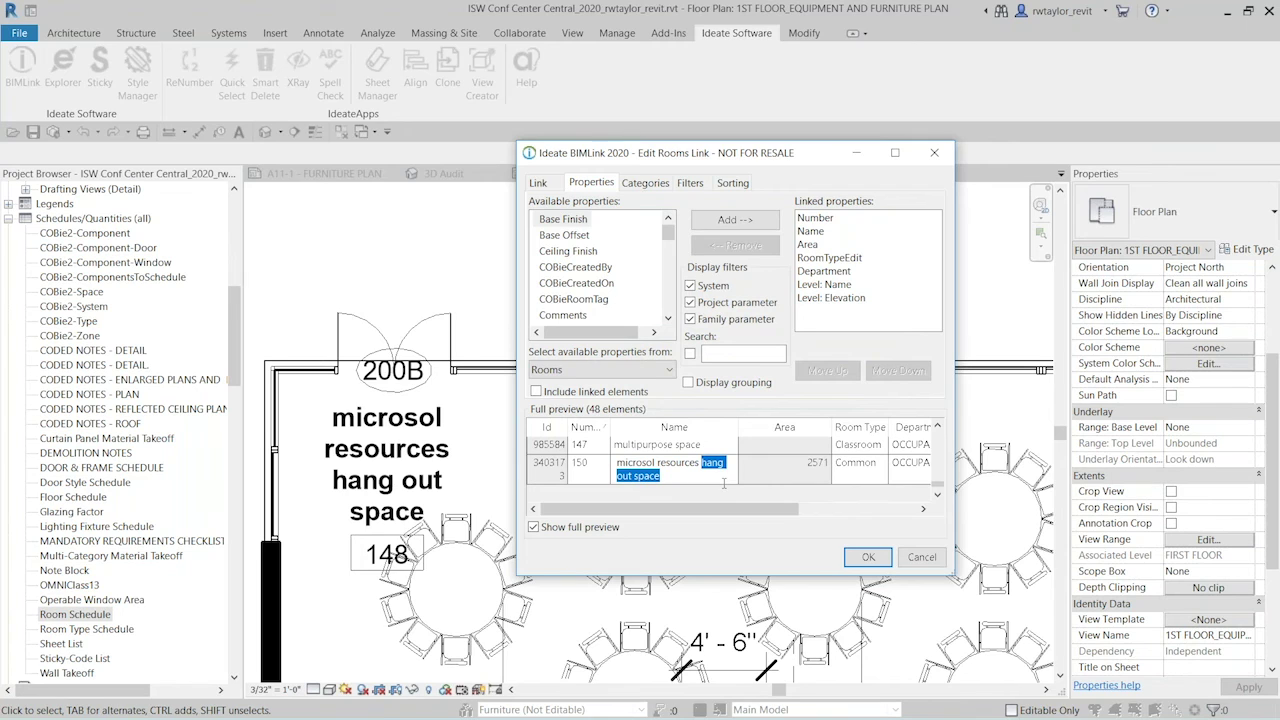
type("work hard")
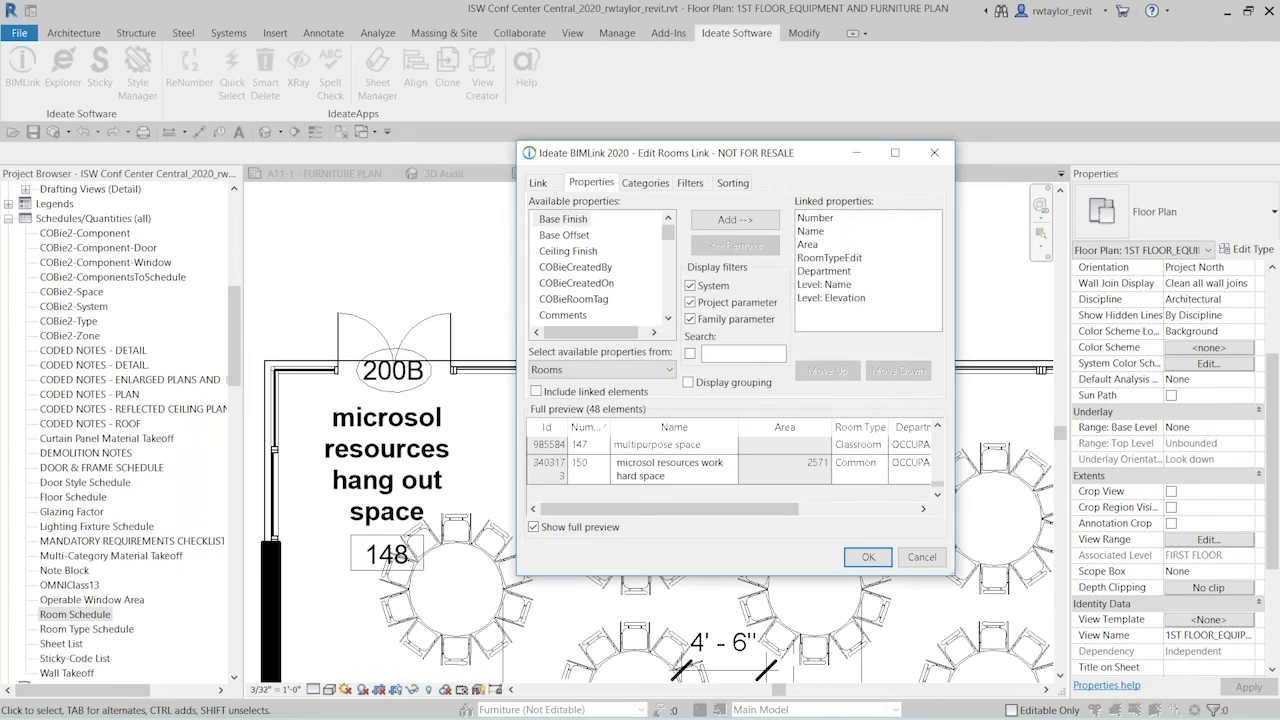
key("Return")
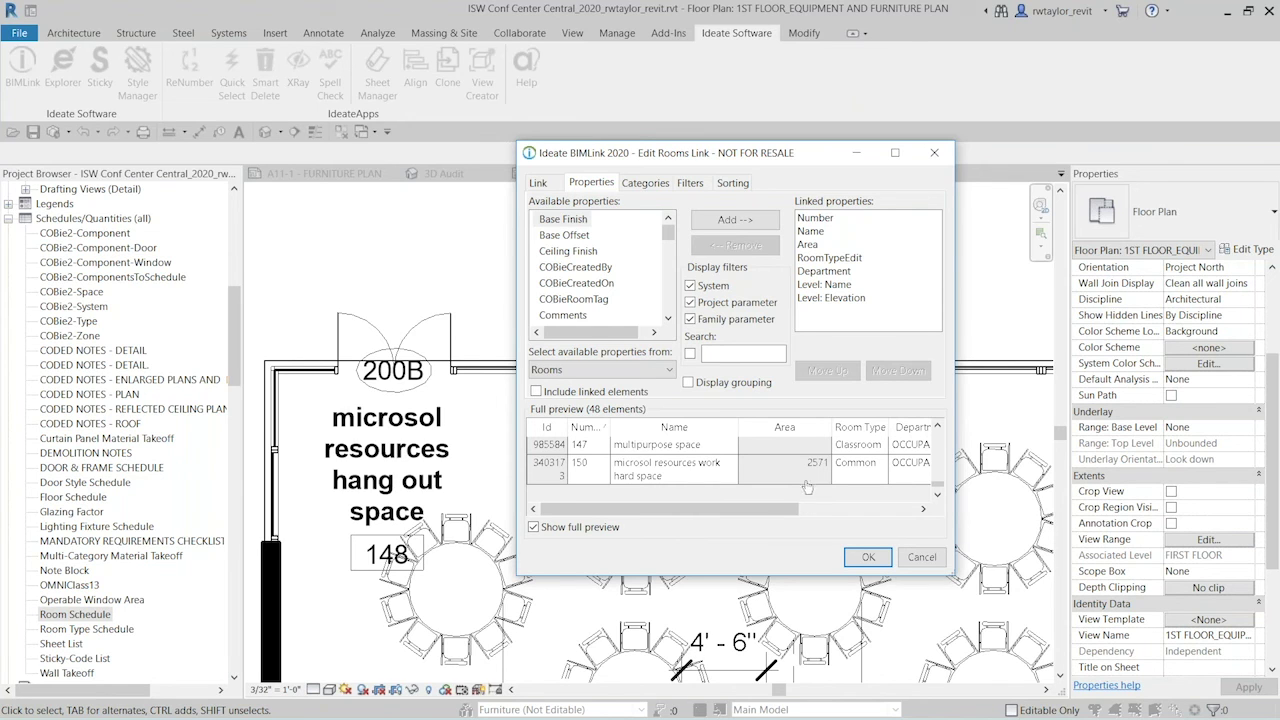
Apply the previewed room edits to the model and close Ideate BIMLink.
left_click(876, 566)
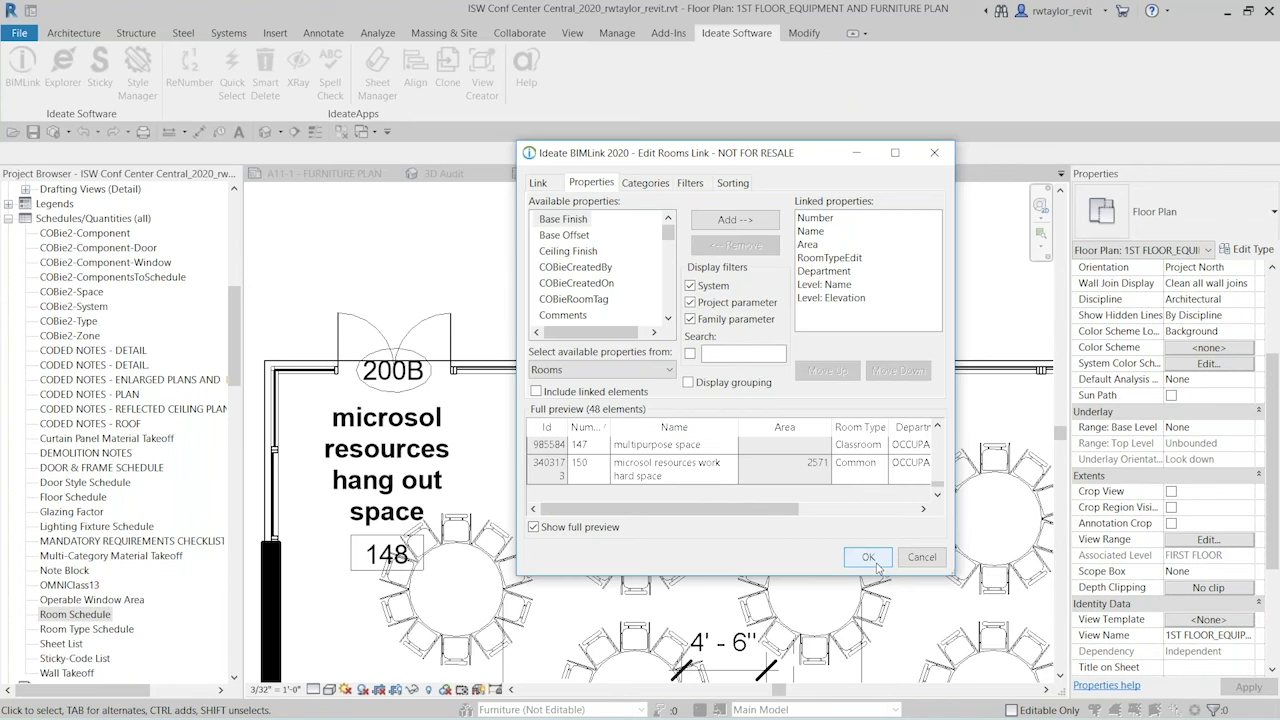
left_click(870, 559)
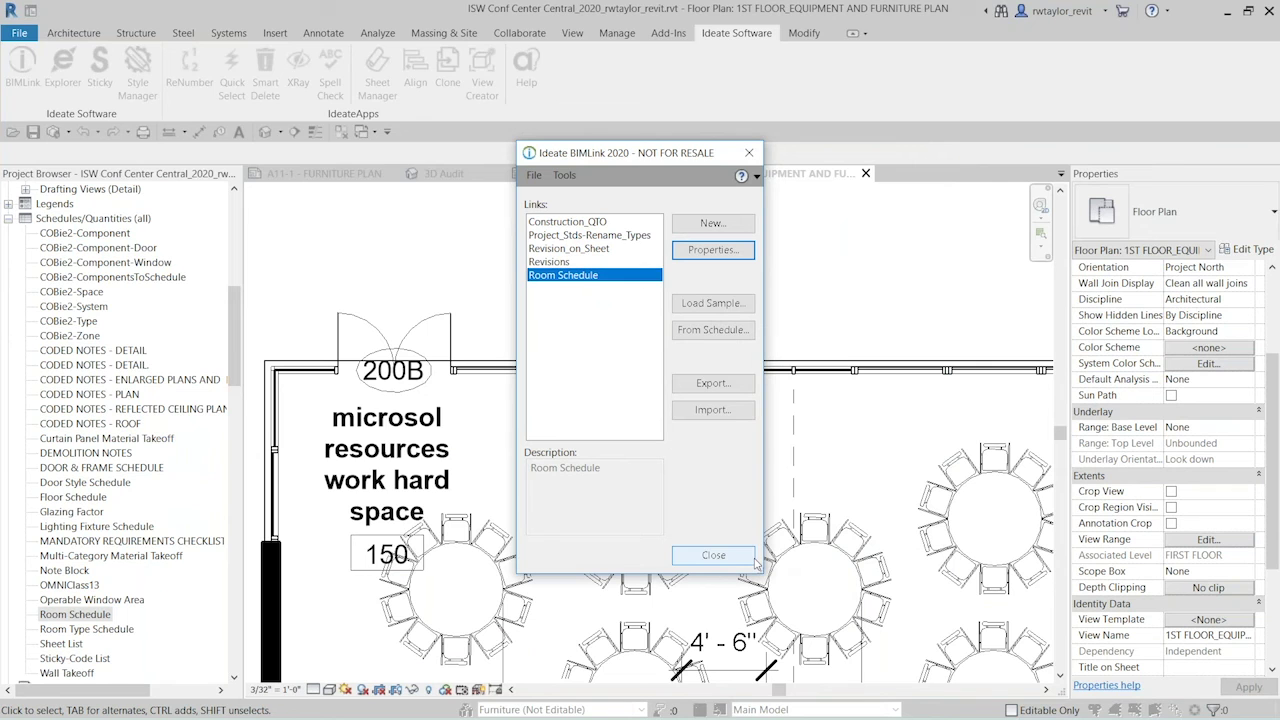
left_click(752, 560)
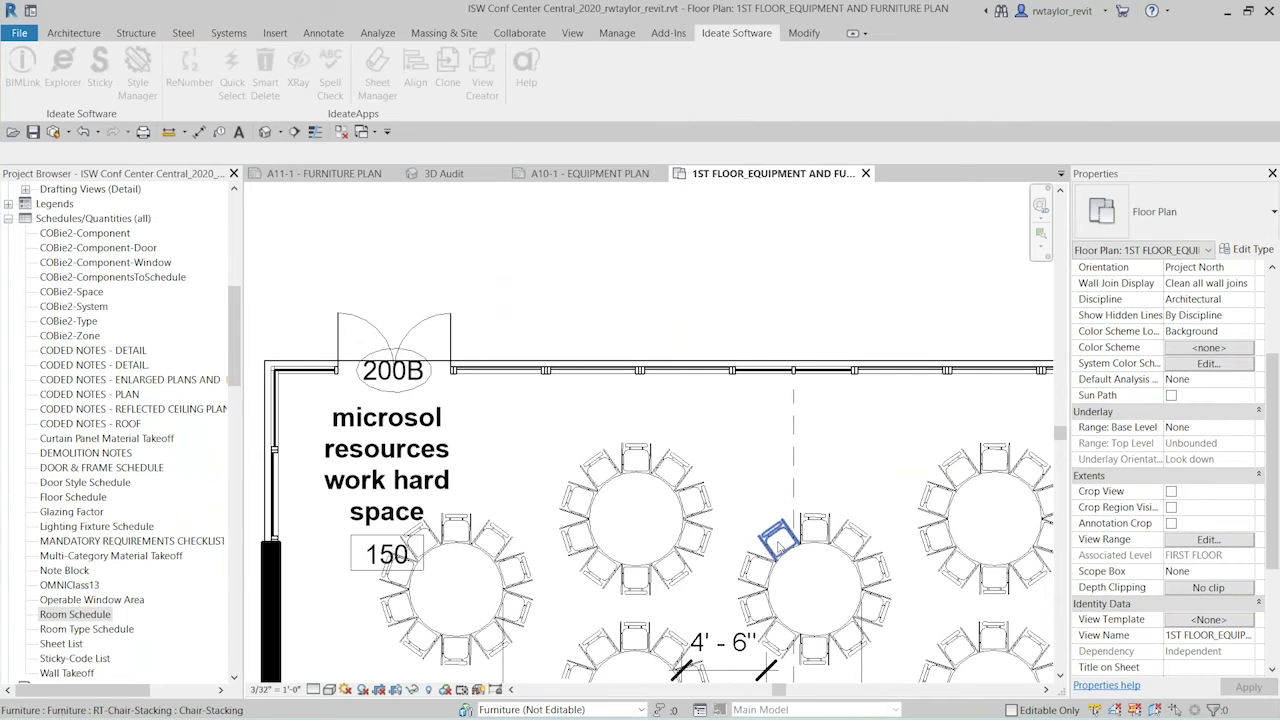
Search the BIMLink sample links for "view", load QC-View_Templates, and reposition and enlarge its edit window.
scroll(778, 540, "down", 3)
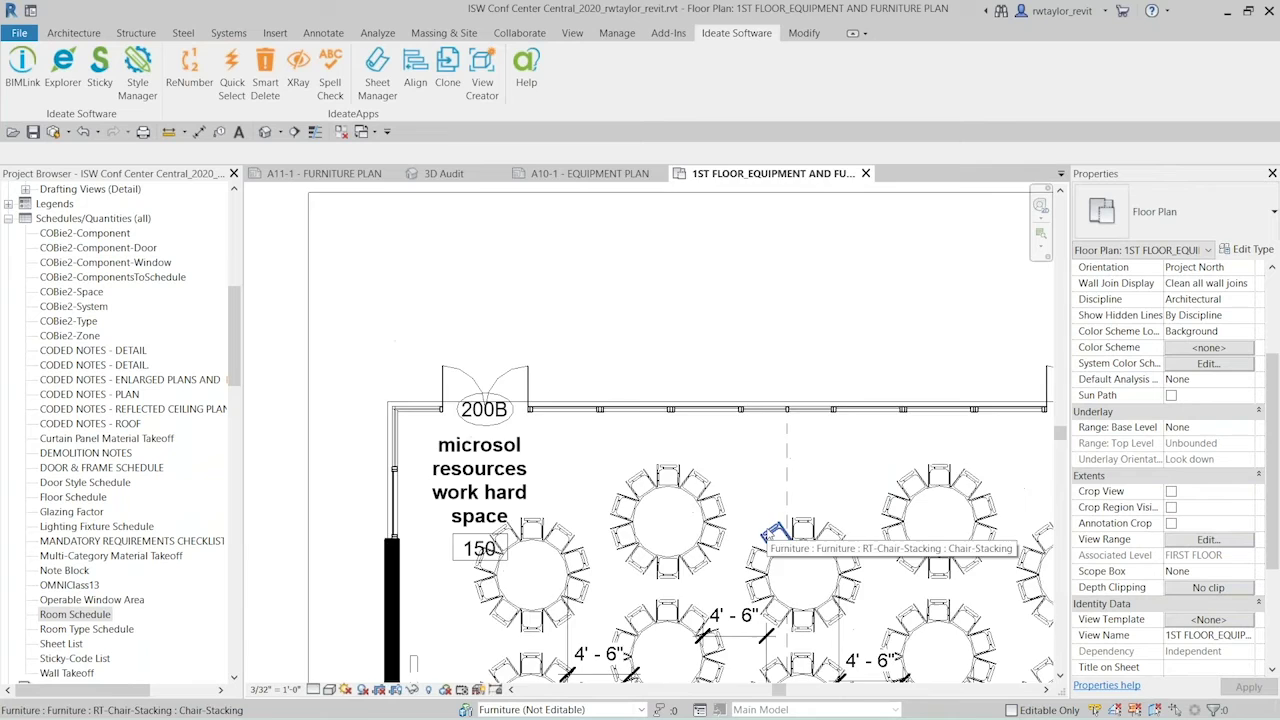
left_click(22, 72)
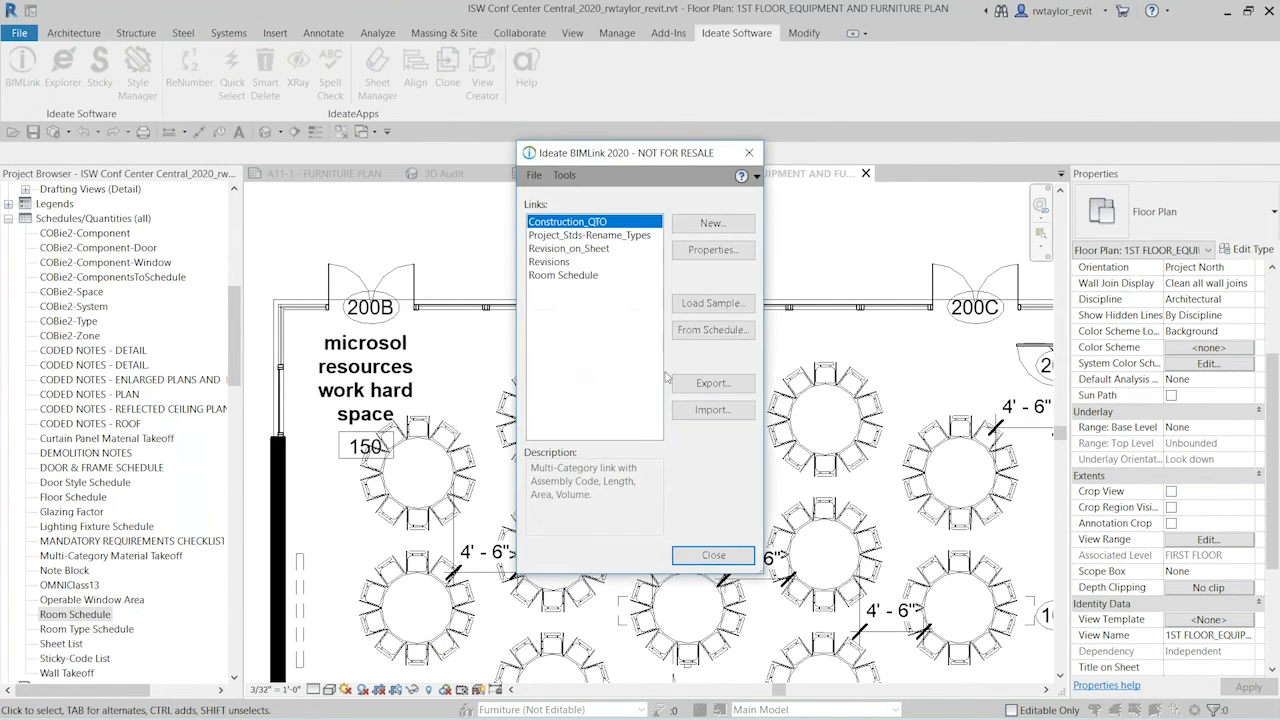
left_click(690, 311)
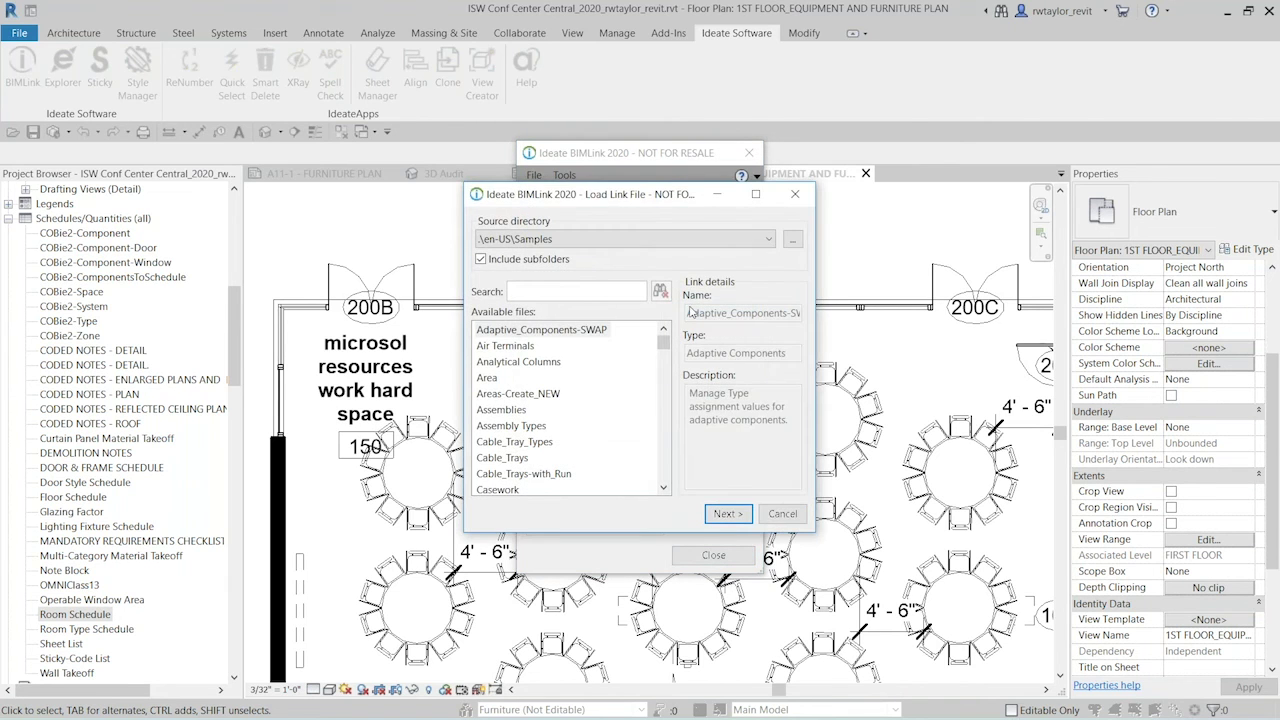
left_click(529, 289)
type("view")
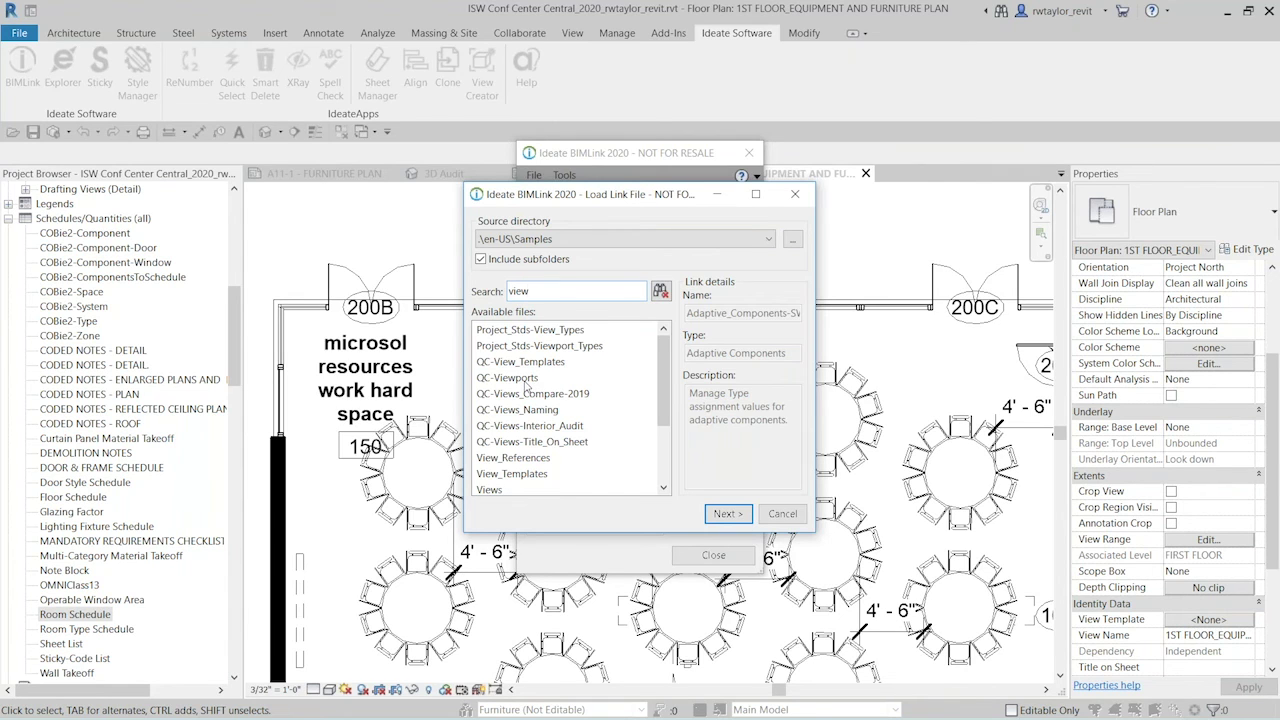
left_click(516, 363)
left_click(729, 514)
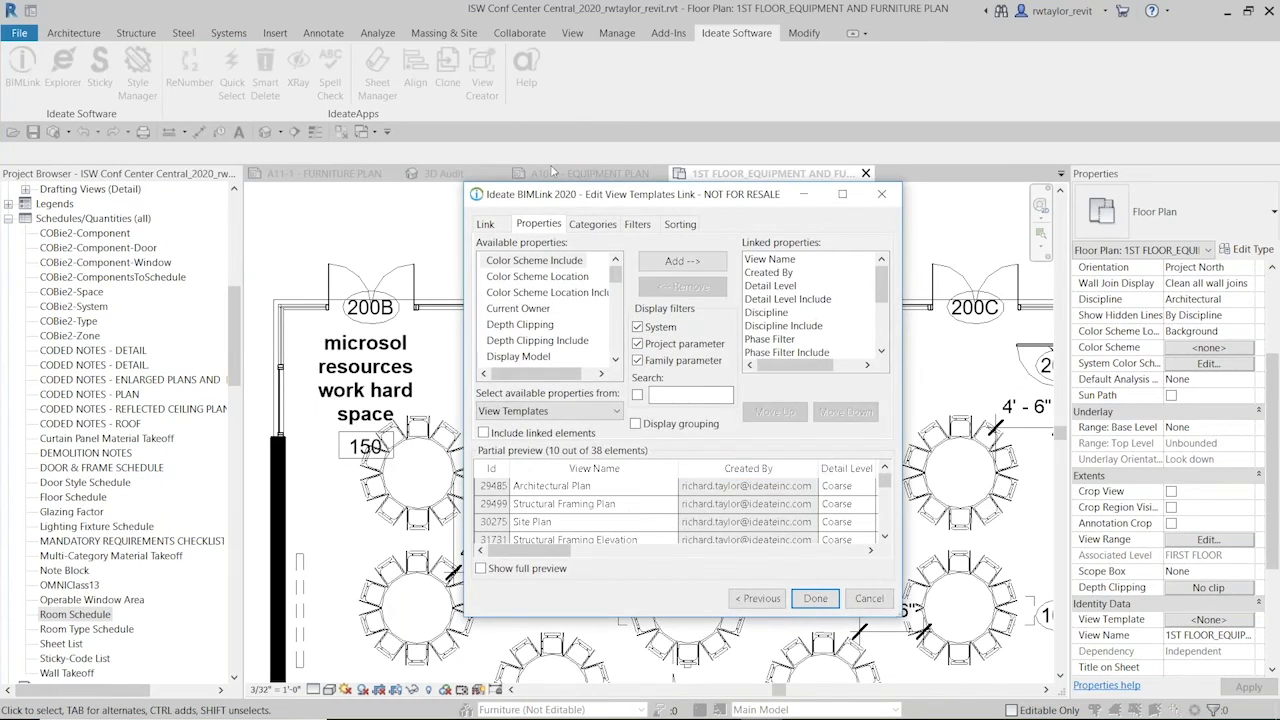
left_click_drag(538, 178, 457, 153)
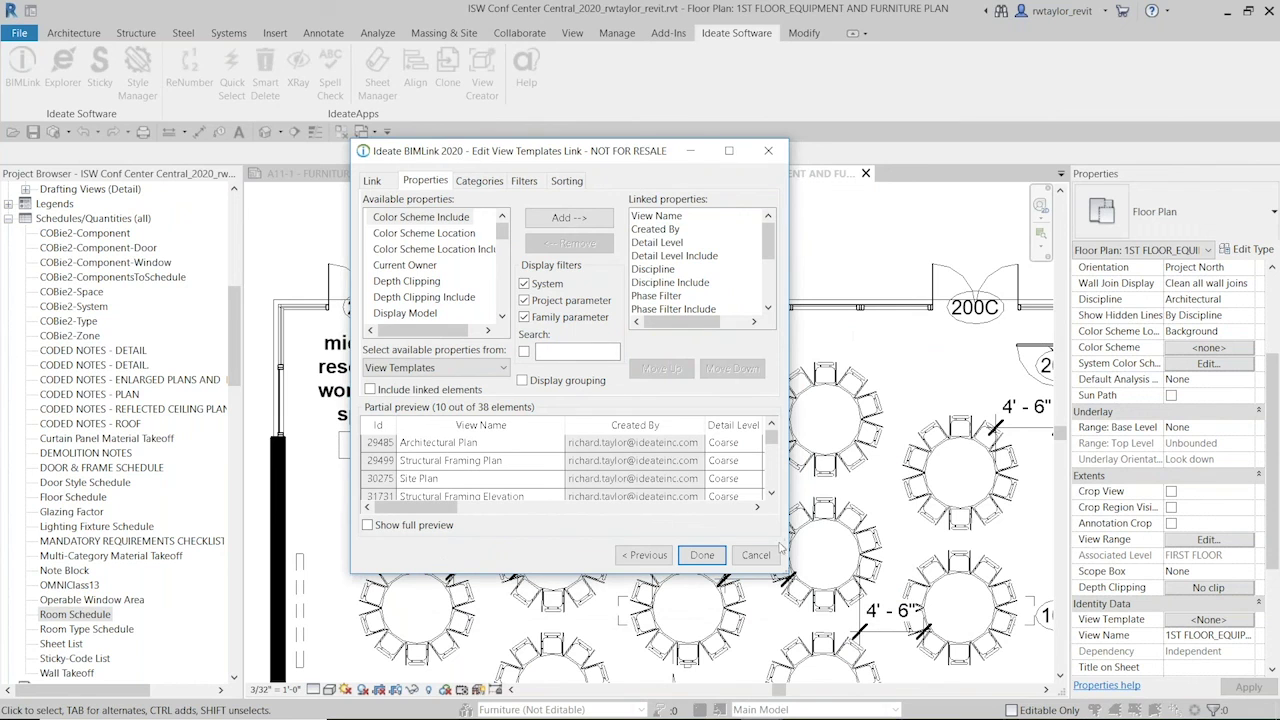
left_click_drag(784, 577, 1202, 663)
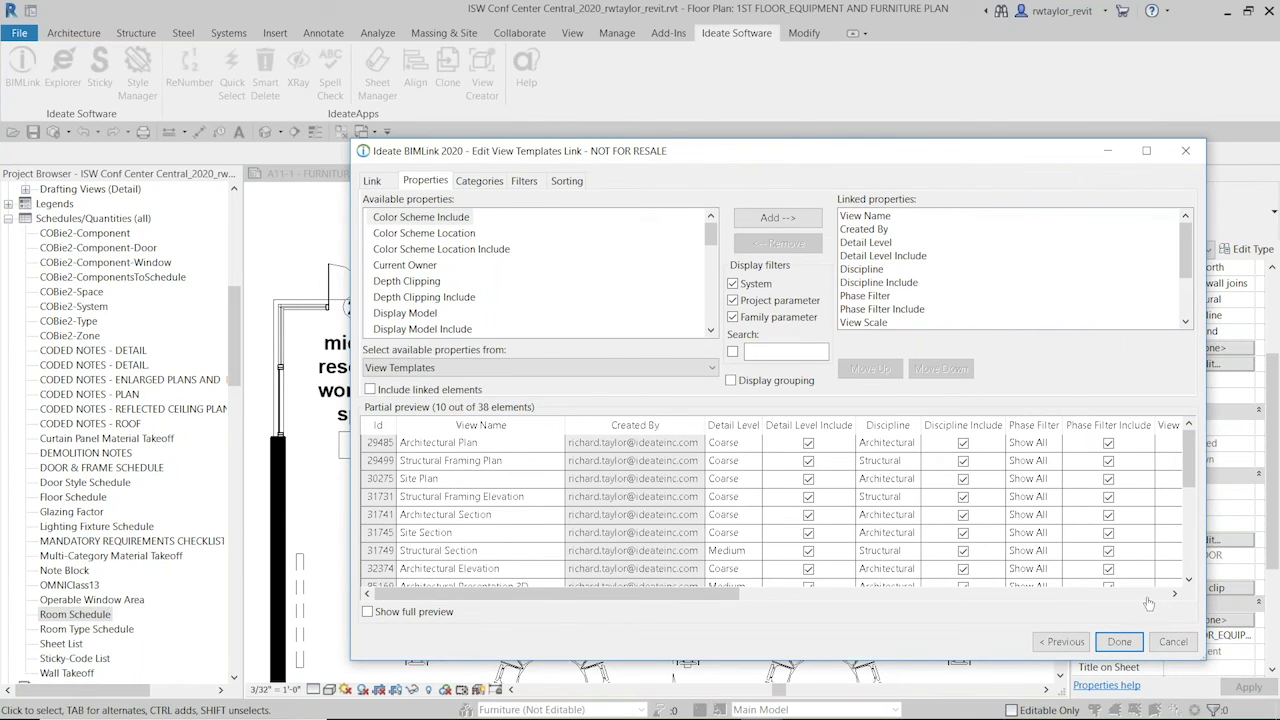
Set the Architectural Plan view template's detail level to Fine in the link preview and accept the QC-View_Templates link.
left_click(858, 550)
mouse_move(657, 595)
left_mouse_down()
mouse_move(1112, 666)
mouse_move(636, 678)
left_mouse_up()
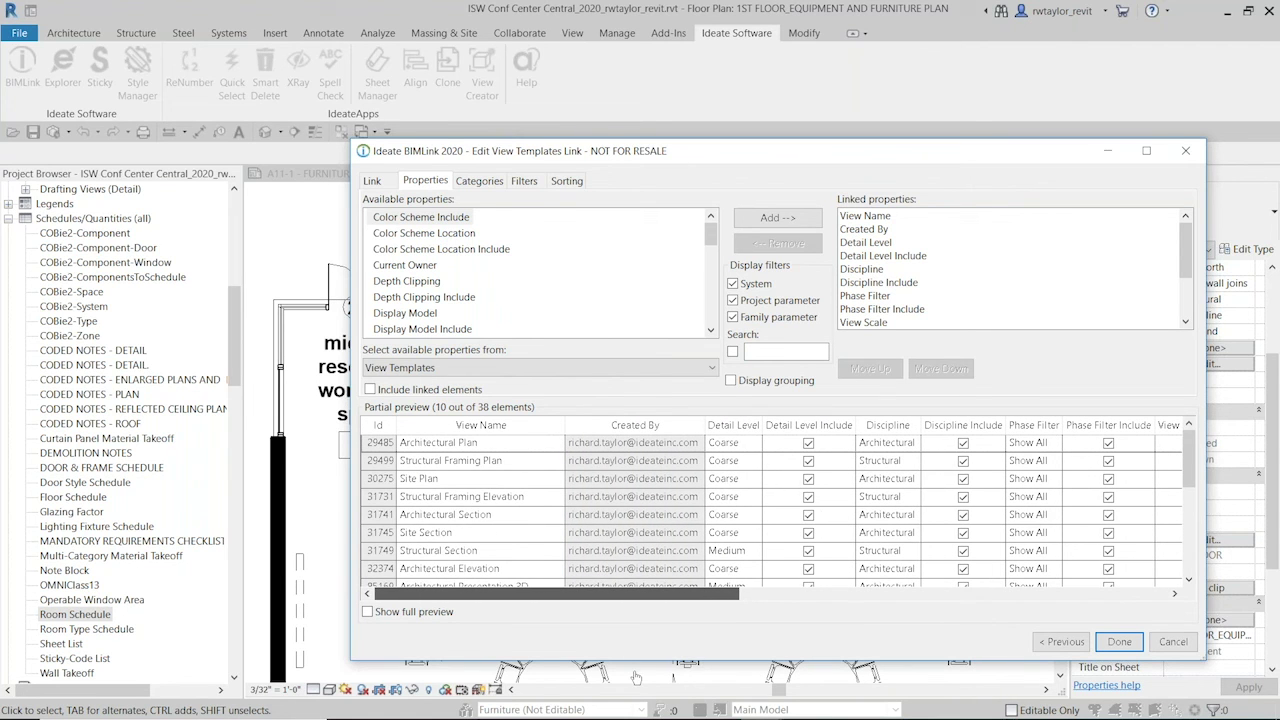
left_click_drag(636, 678, 688, 681)
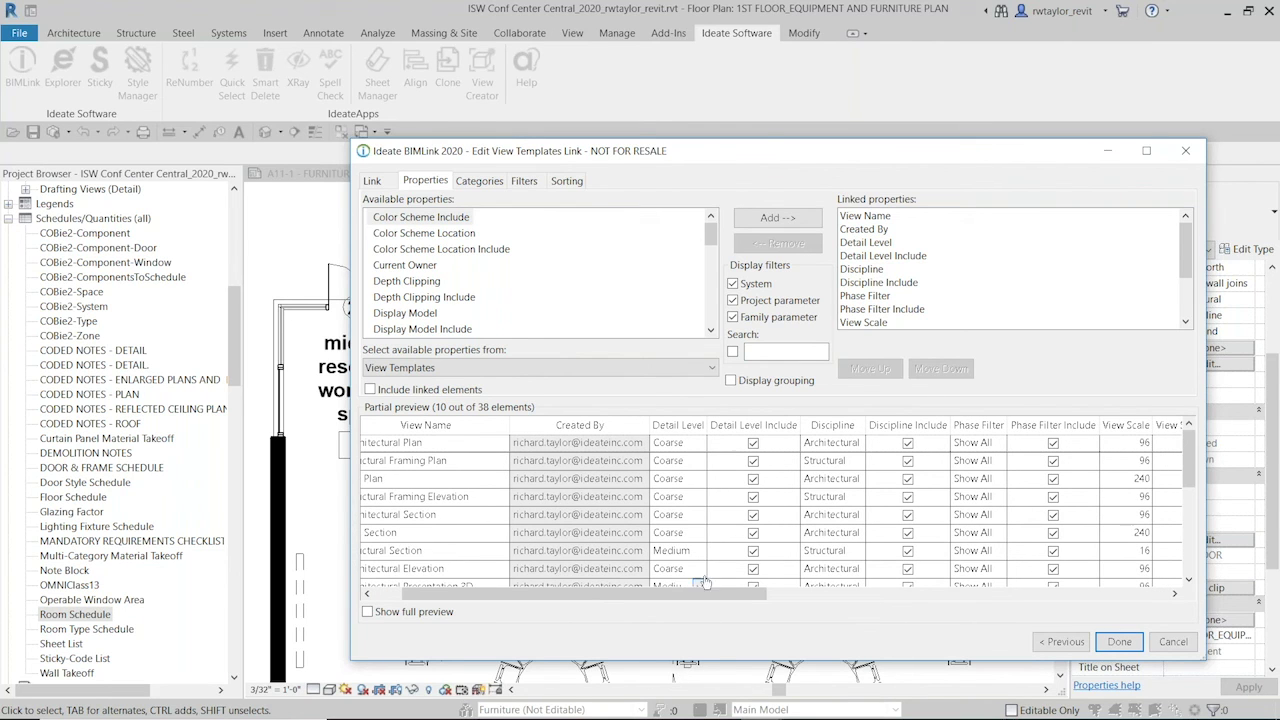
left_click(695, 443)
left_click(700, 443)
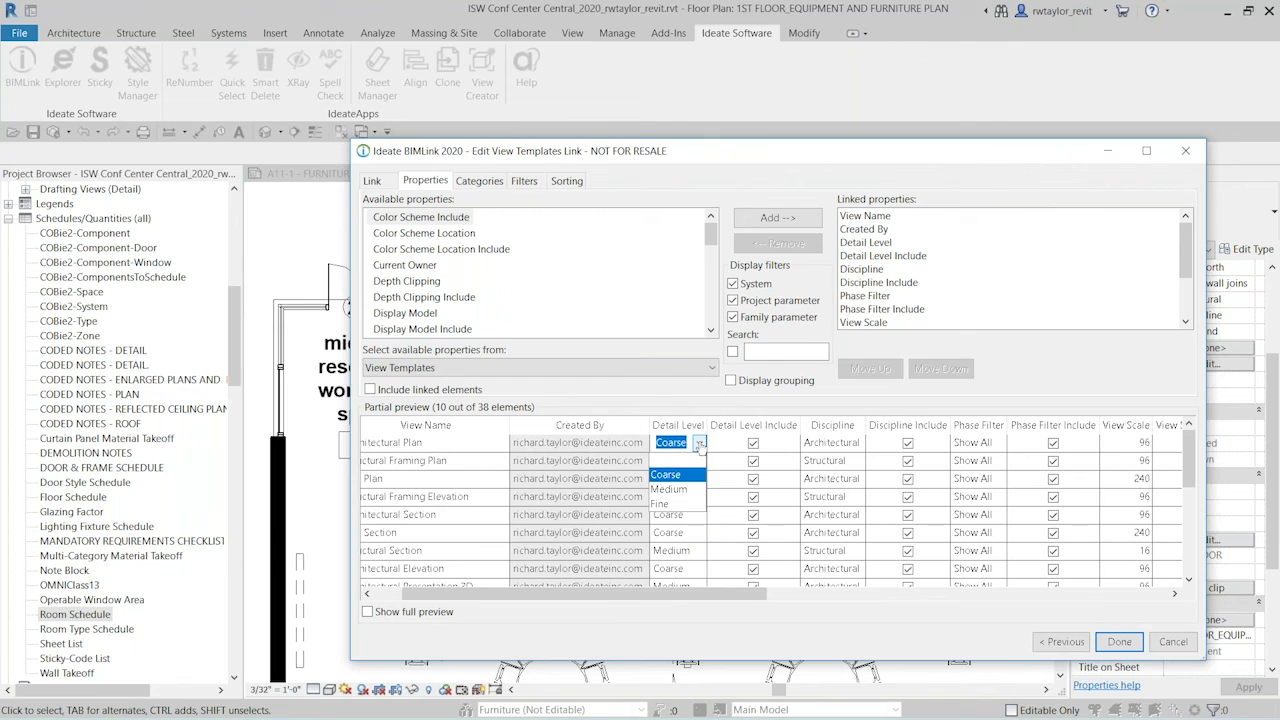
left_click(660, 503)
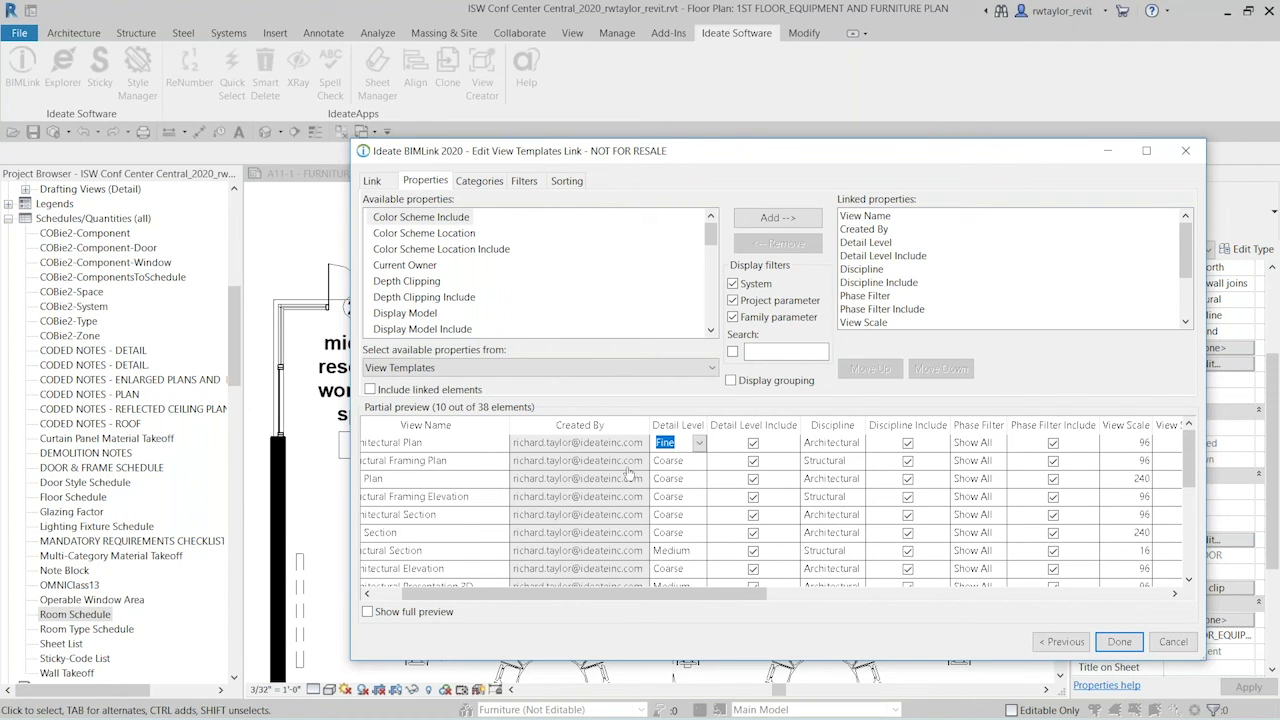
left_click(1119, 642)
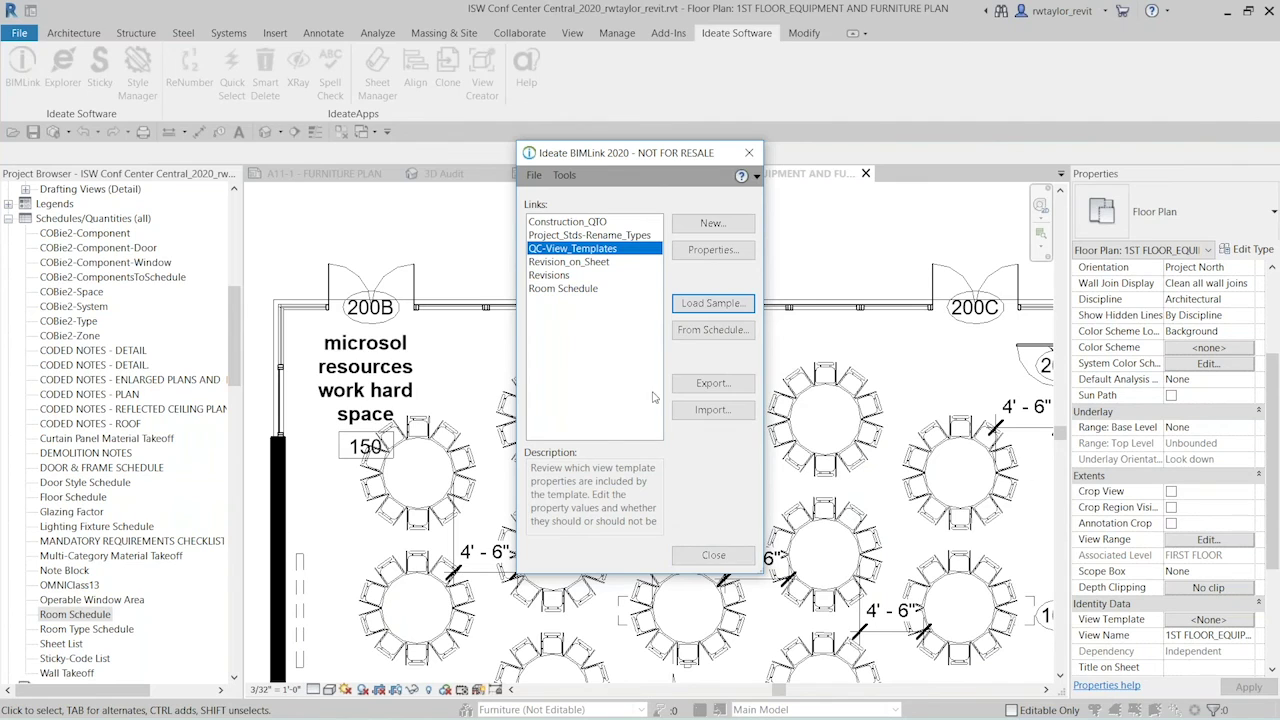
Search the BIMLink sample links for "view" and load the Views link.
left_click(700, 303)
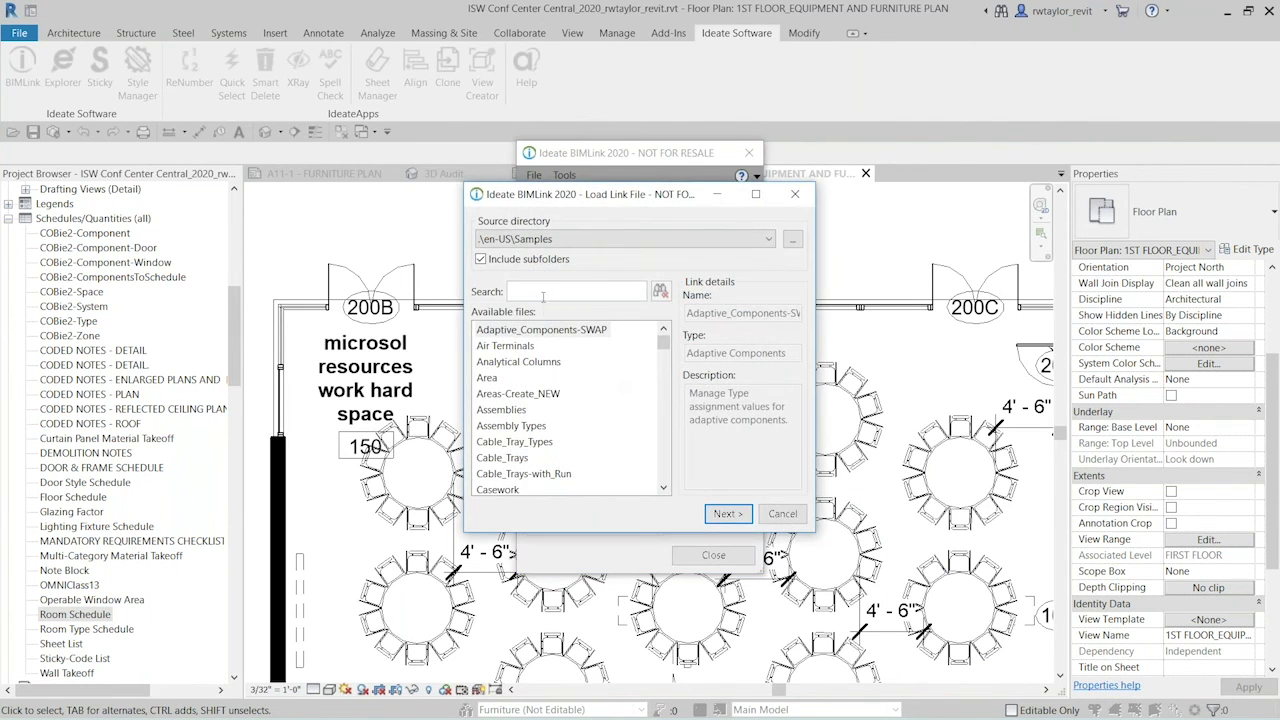
left_click(541, 292)
type("view")
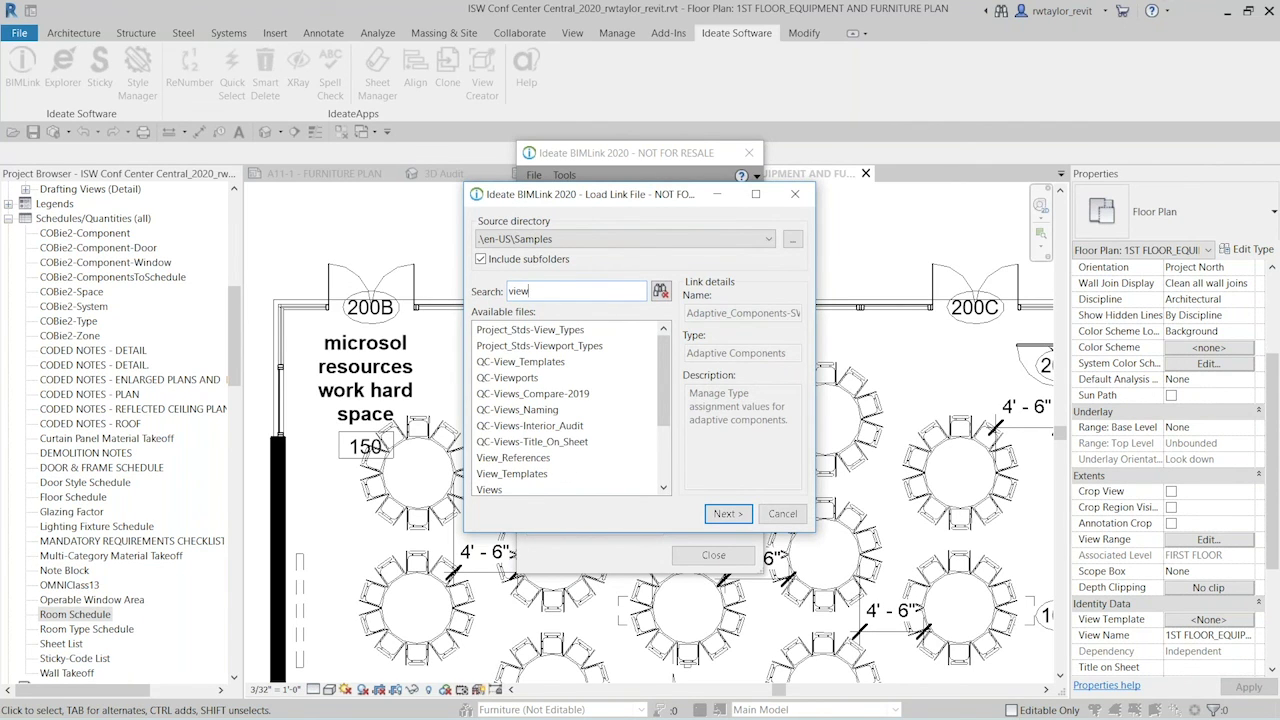
left_click(663, 488)
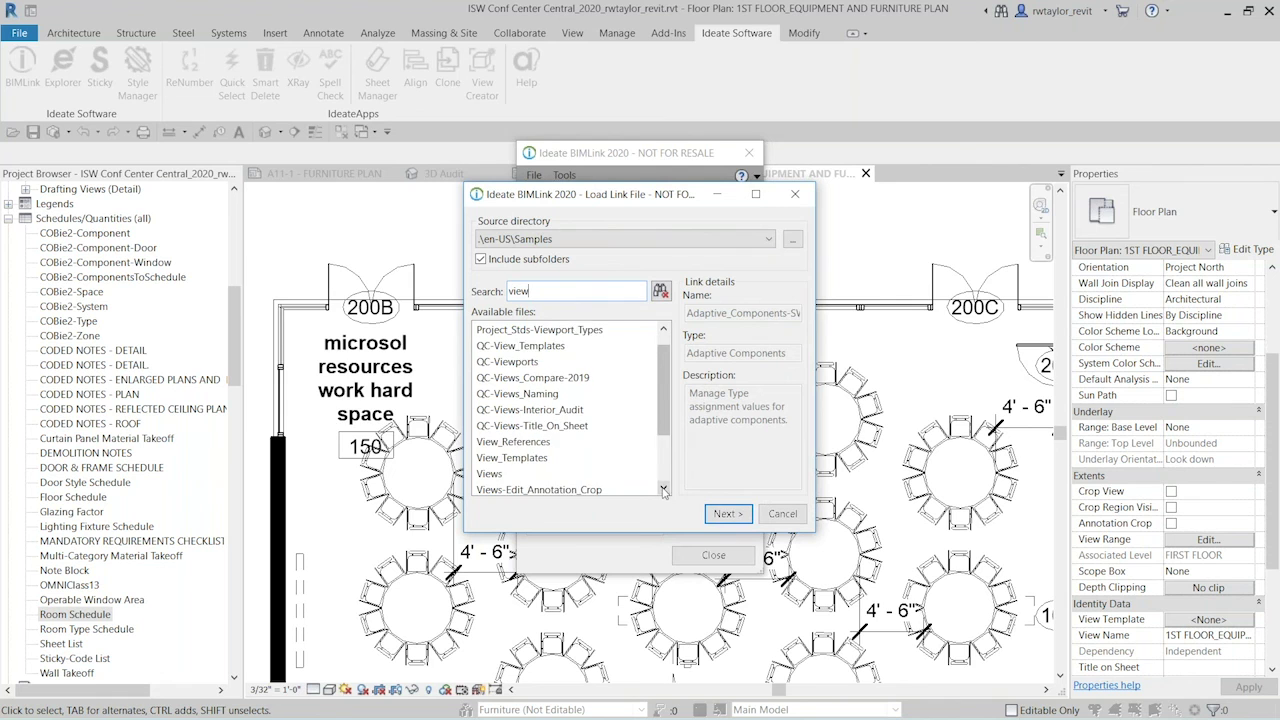
left_click(663, 488)
left_click(502, 460)
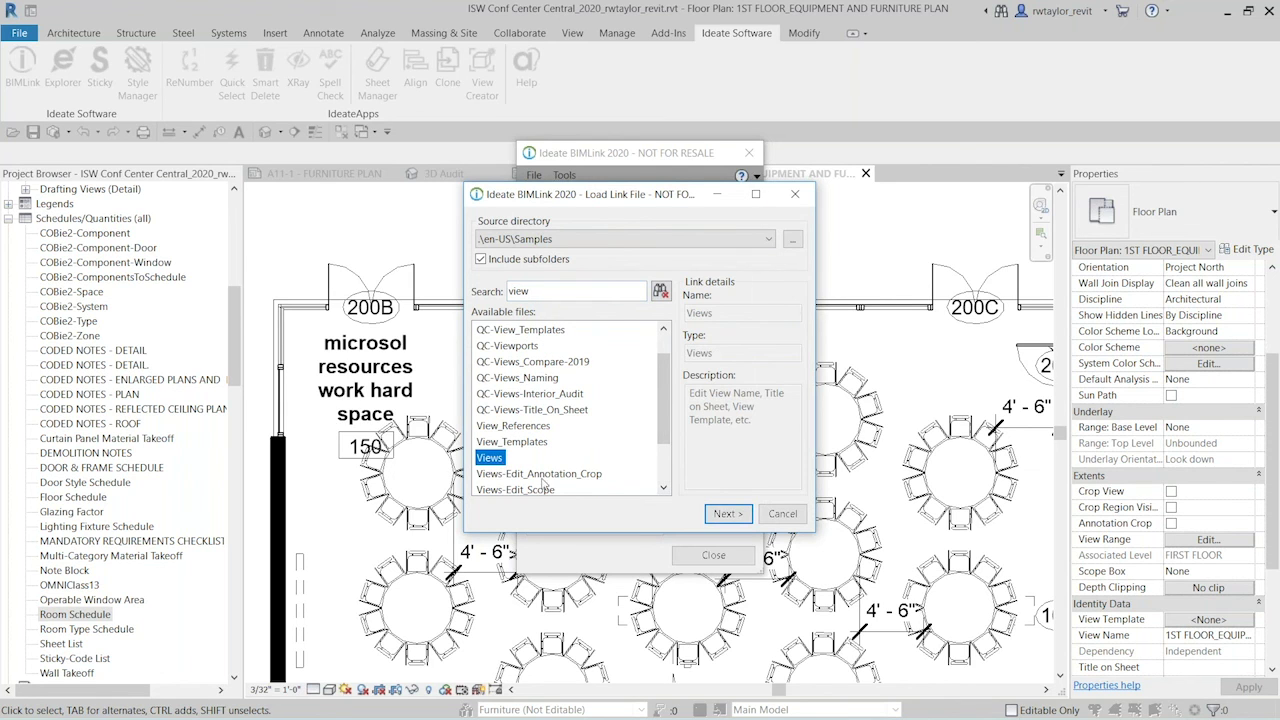
left_click(727, 514)
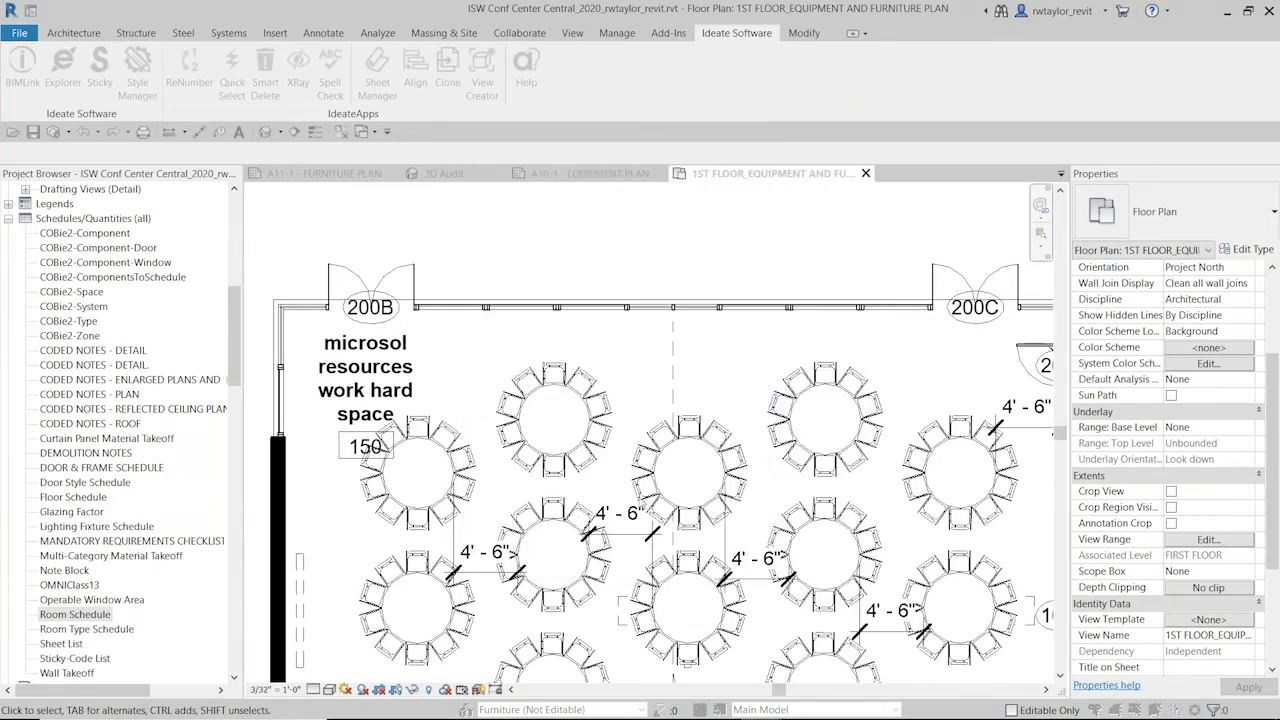
Enlarge the Views link's edit window, bring the View Template column into the preview, and accept the link.
left_click_drag(602, 180, 490, 152)
left_click_drag(718, 576, 1048, 652)
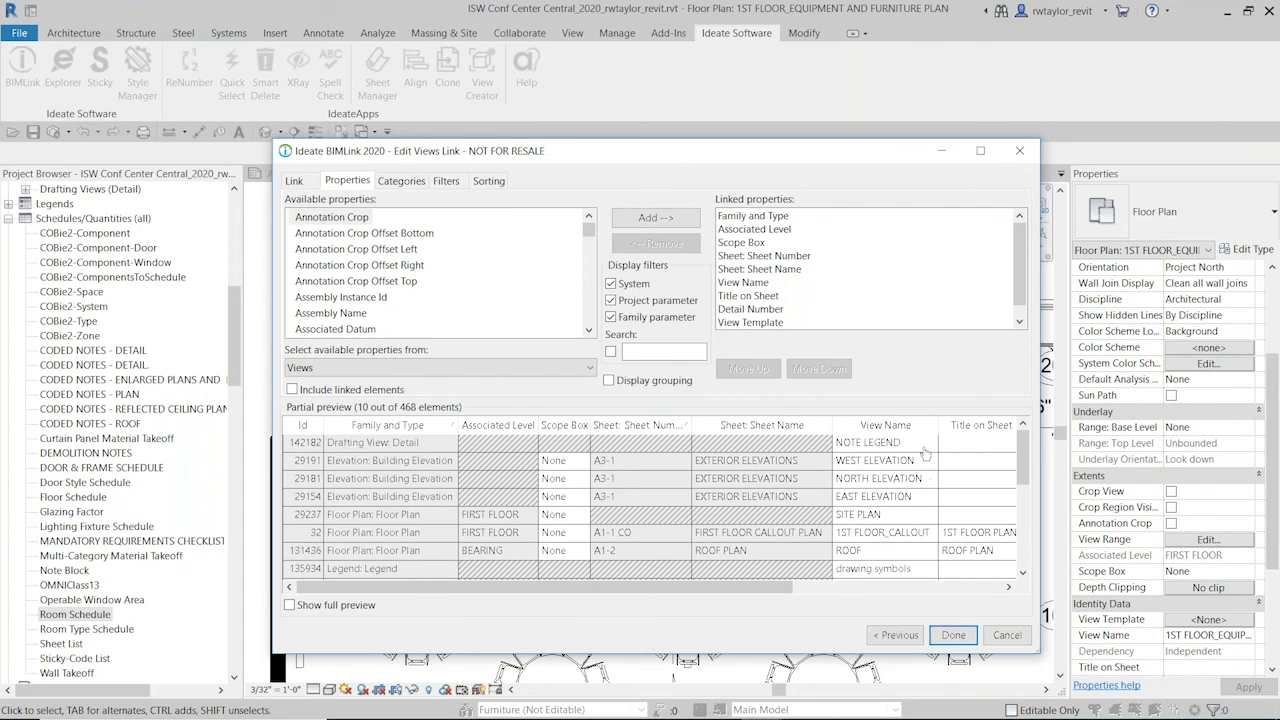
scroll(772, 512, "right", 5)
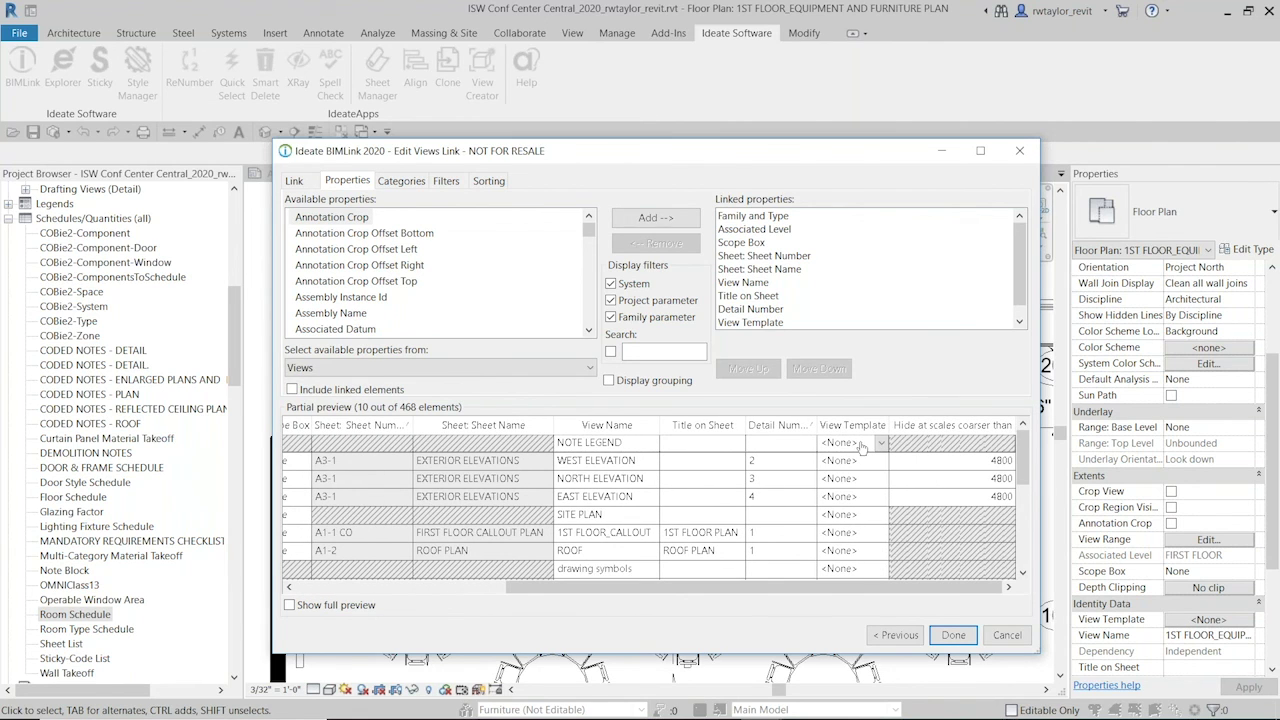
left_click_drag(702, 157, 677, 167)
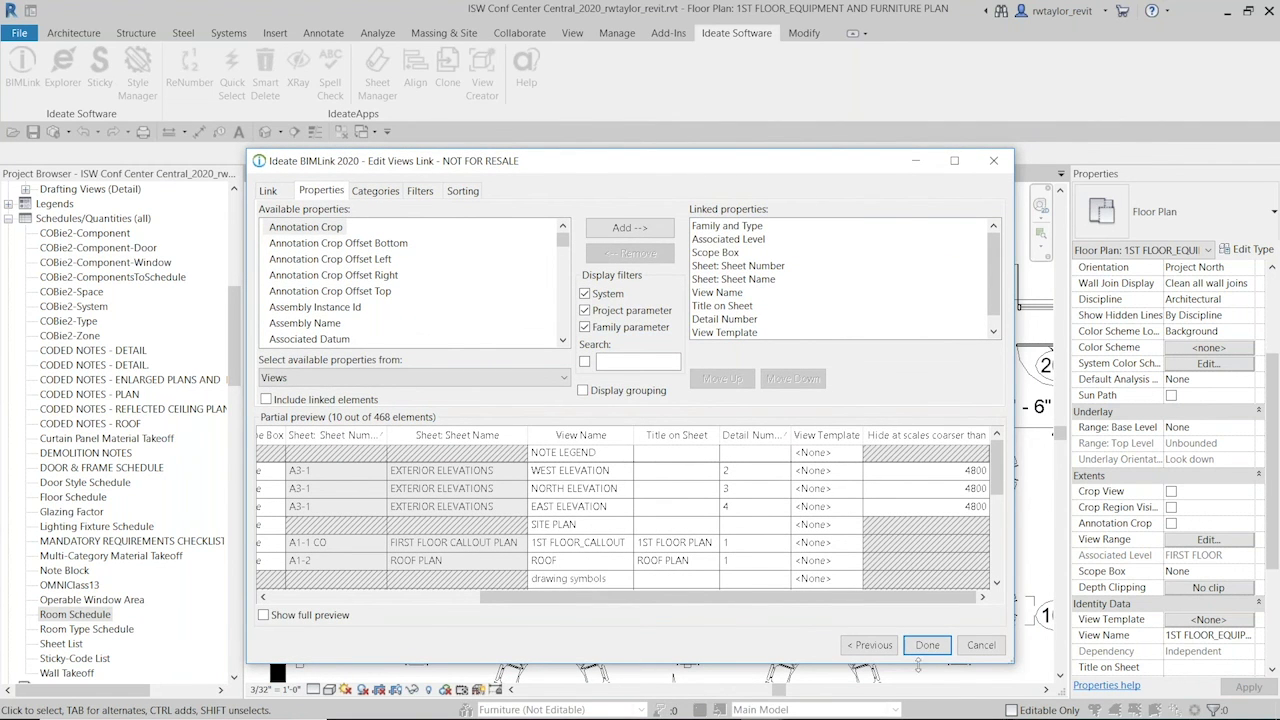
left_click(926, 645)
Export the Views link to Excel as Views.xlsx, replacing the existing file.
left_click(712, 384)
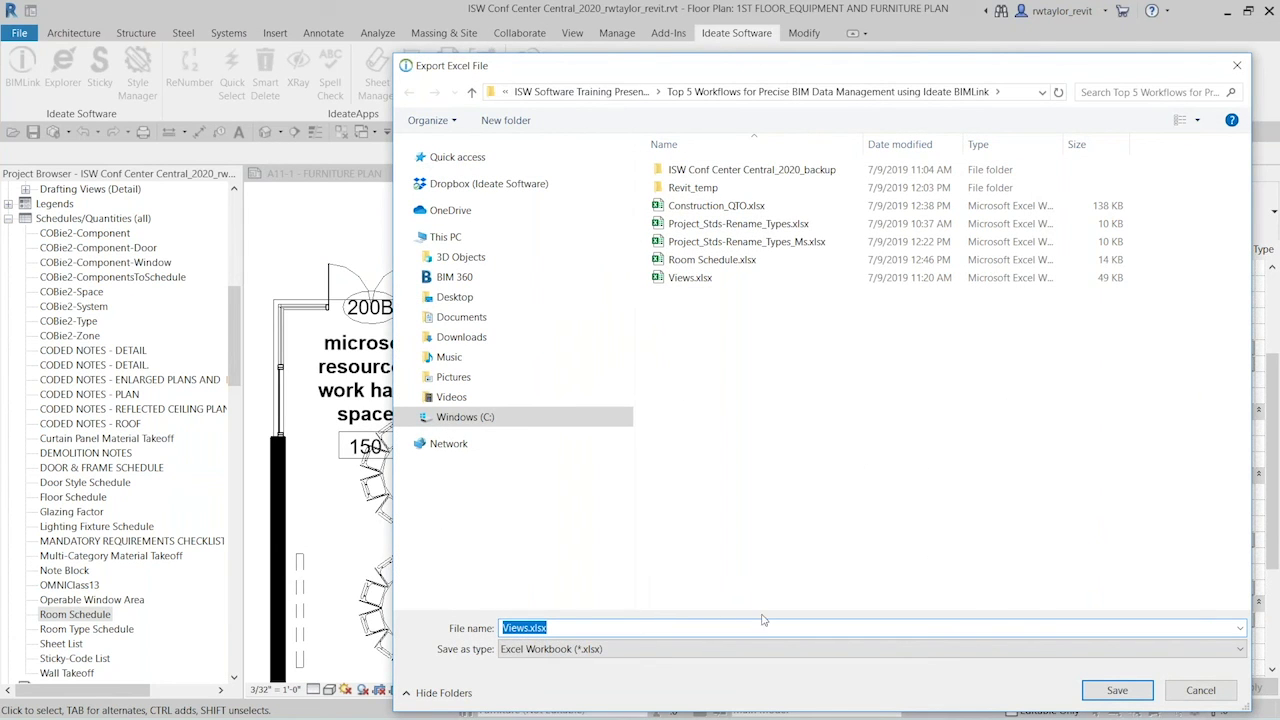
left_click(1095, 687)
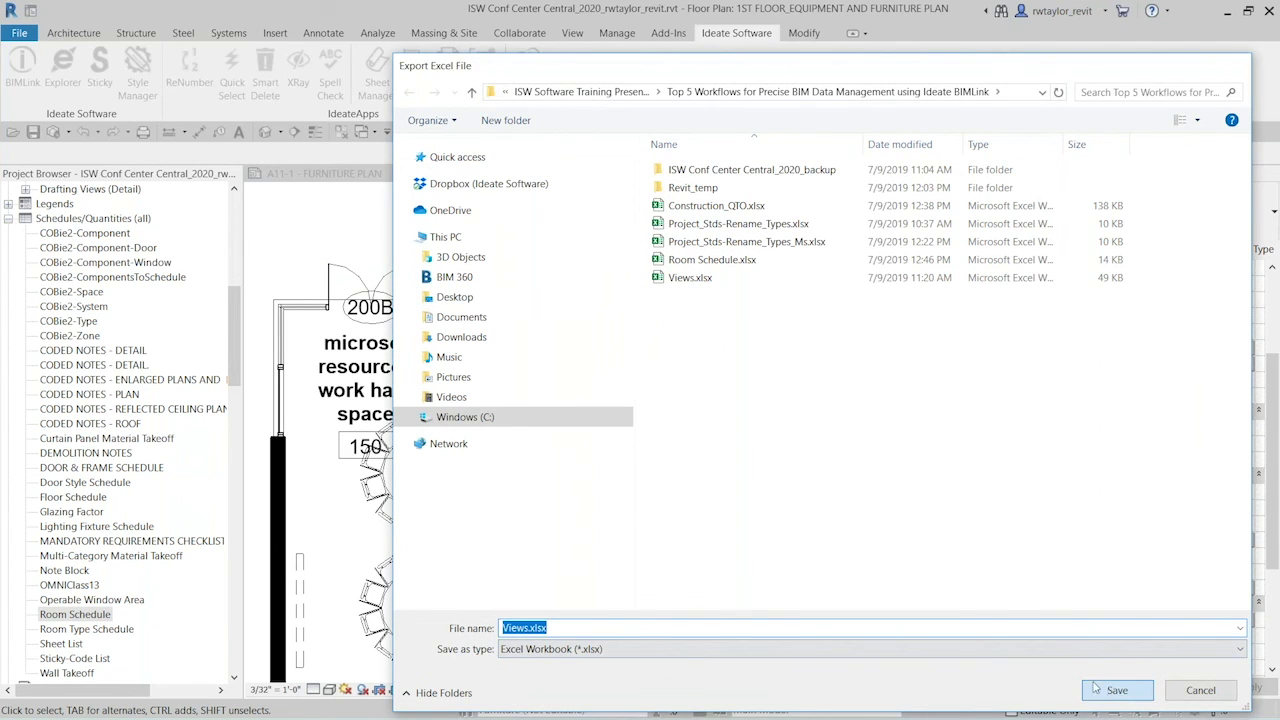
left_click(601, 362)
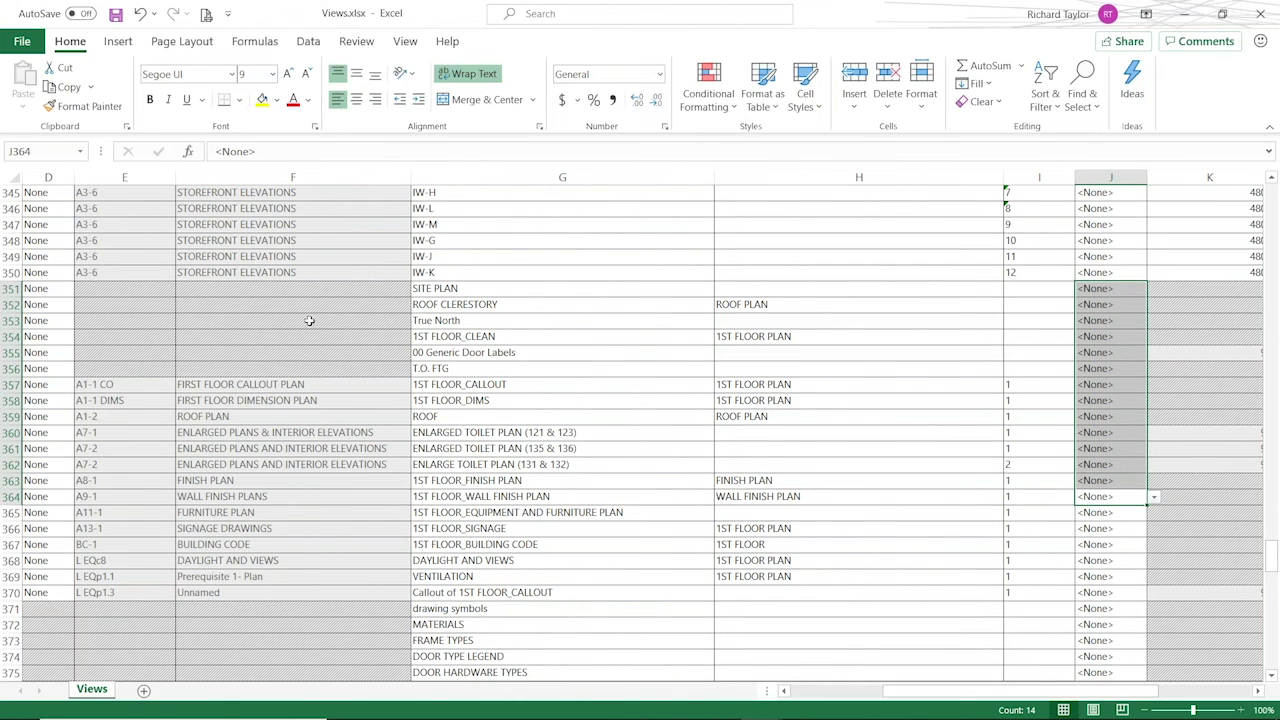
Widen column J and set the 1ST FLOOR_EQUIPMENT AND FURNITURE PLAN view's template in J365 to Architectural Plan.
mouse_move(995, 695)
left_mouse_down()
mouse_move(1016, 695)
mouse_move(984, 704)
mouse_move(1000, 700)
left_mouse_up()
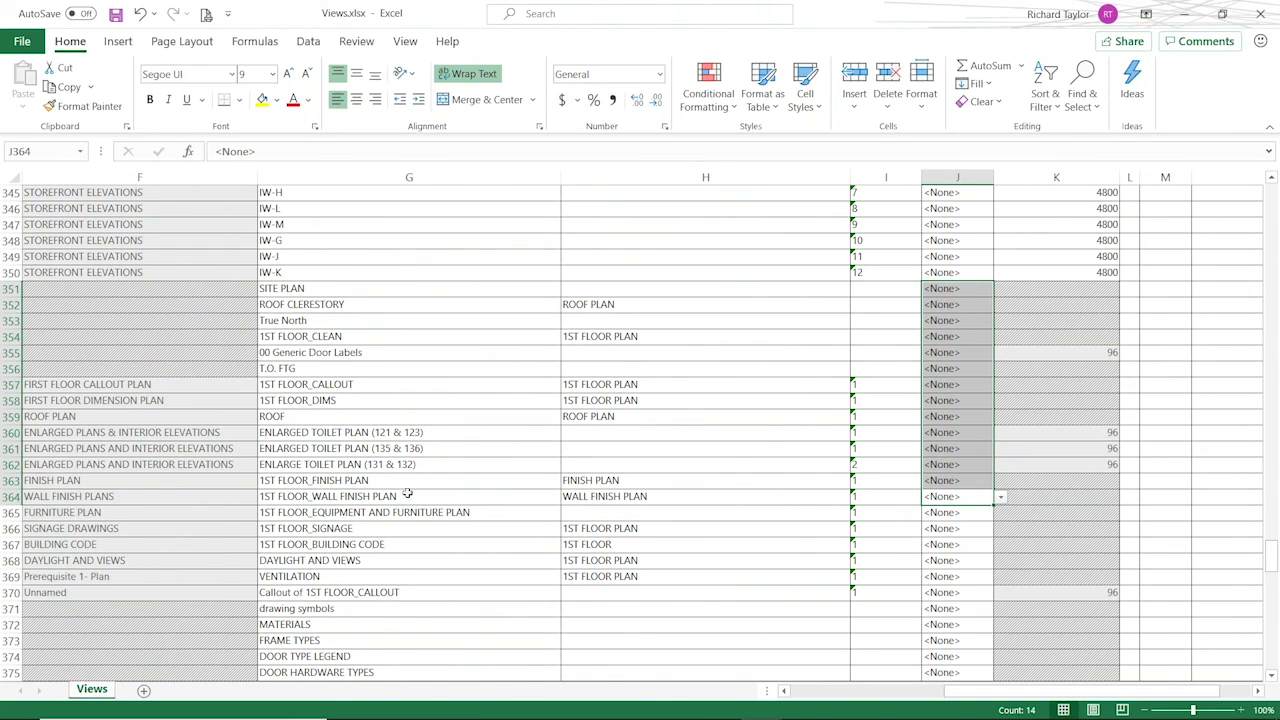
left_click(431, 516)
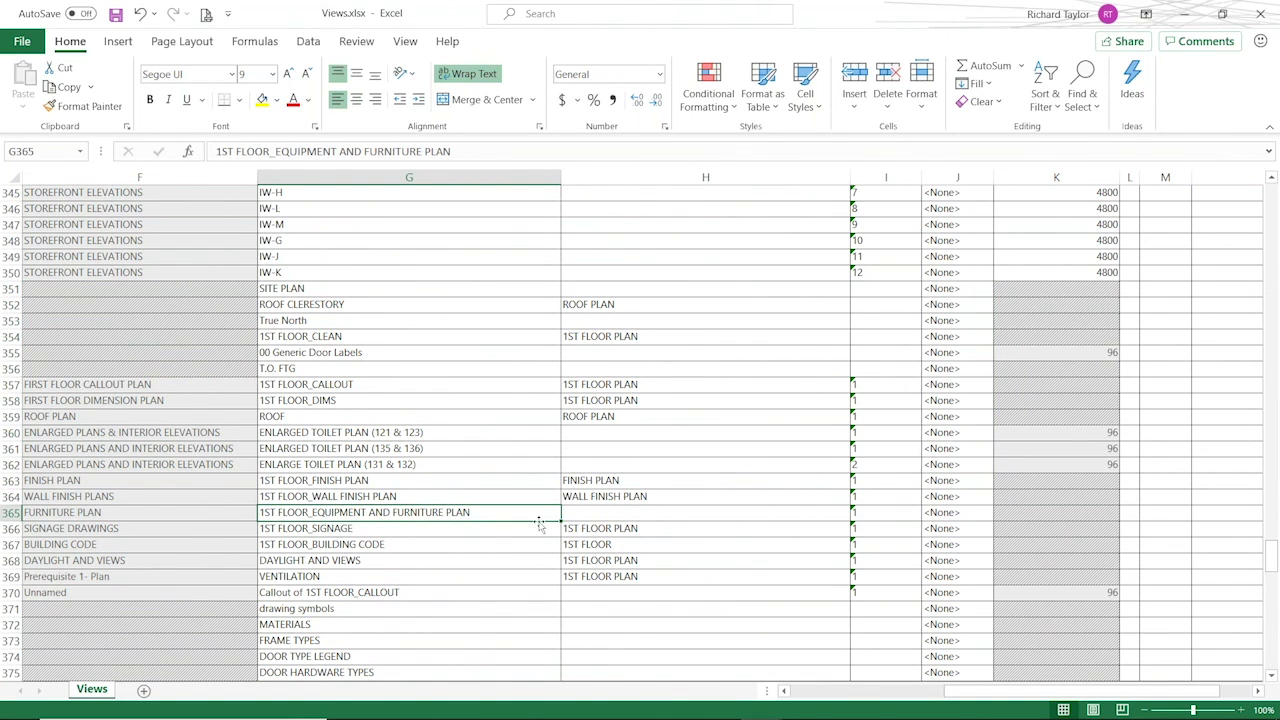
left_click(945, 517)
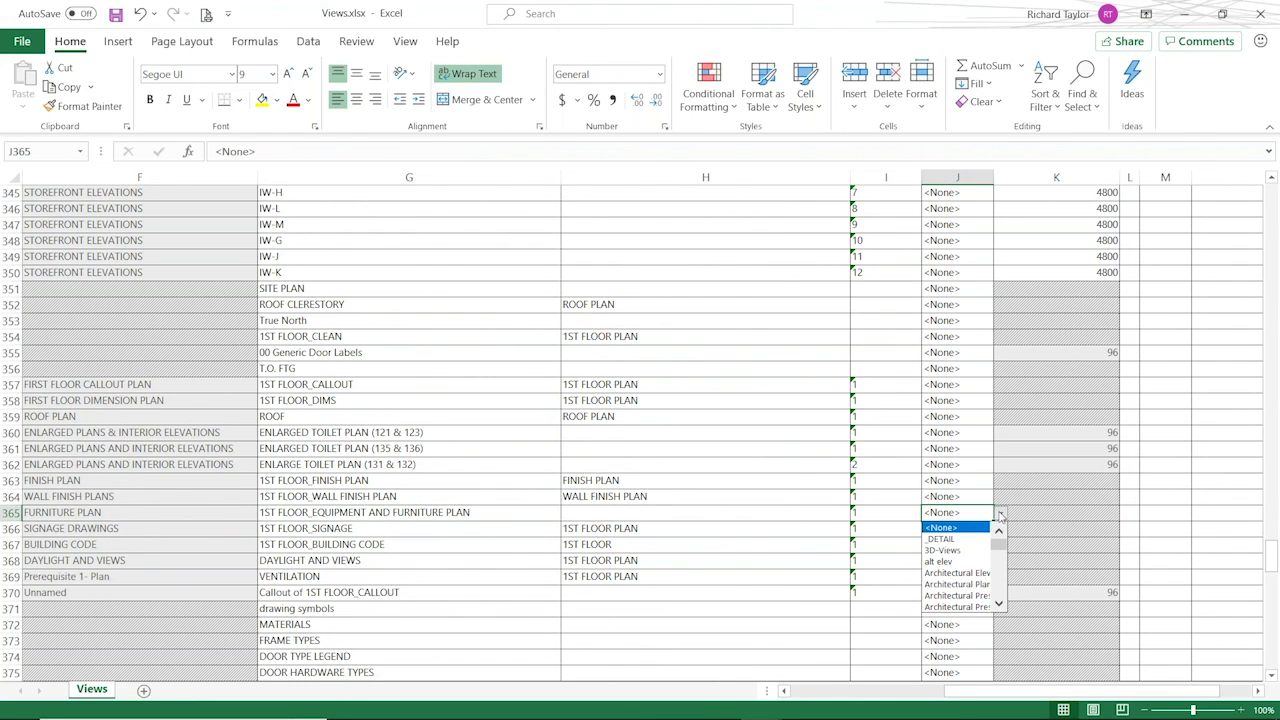
left_click_drag(992, 179, 1047, 179)
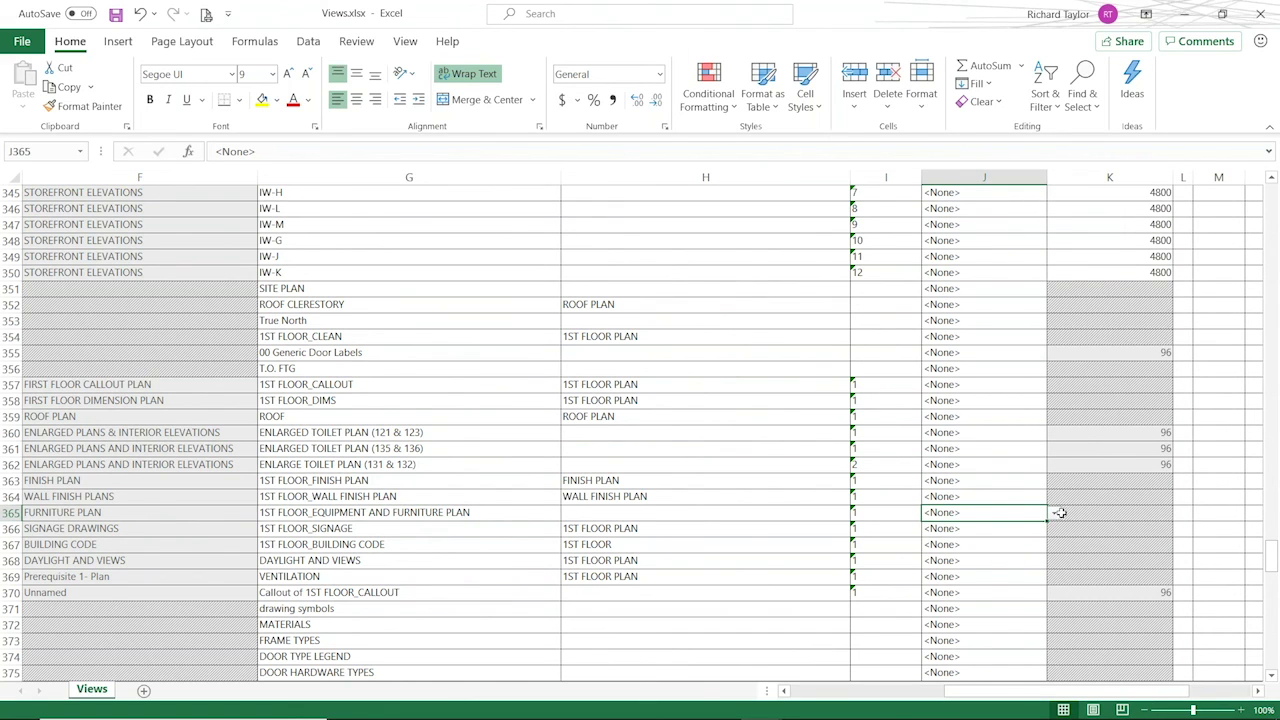
left_click(1055, 514)
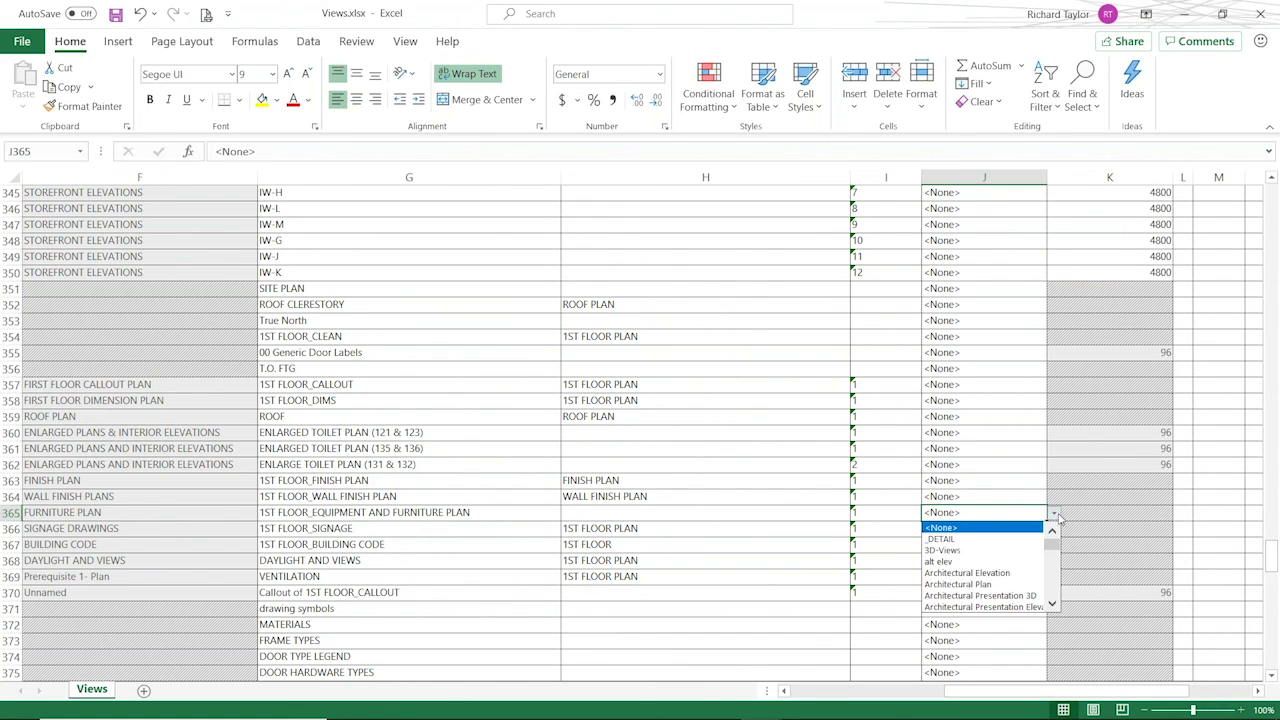
left_click(1005, 584)
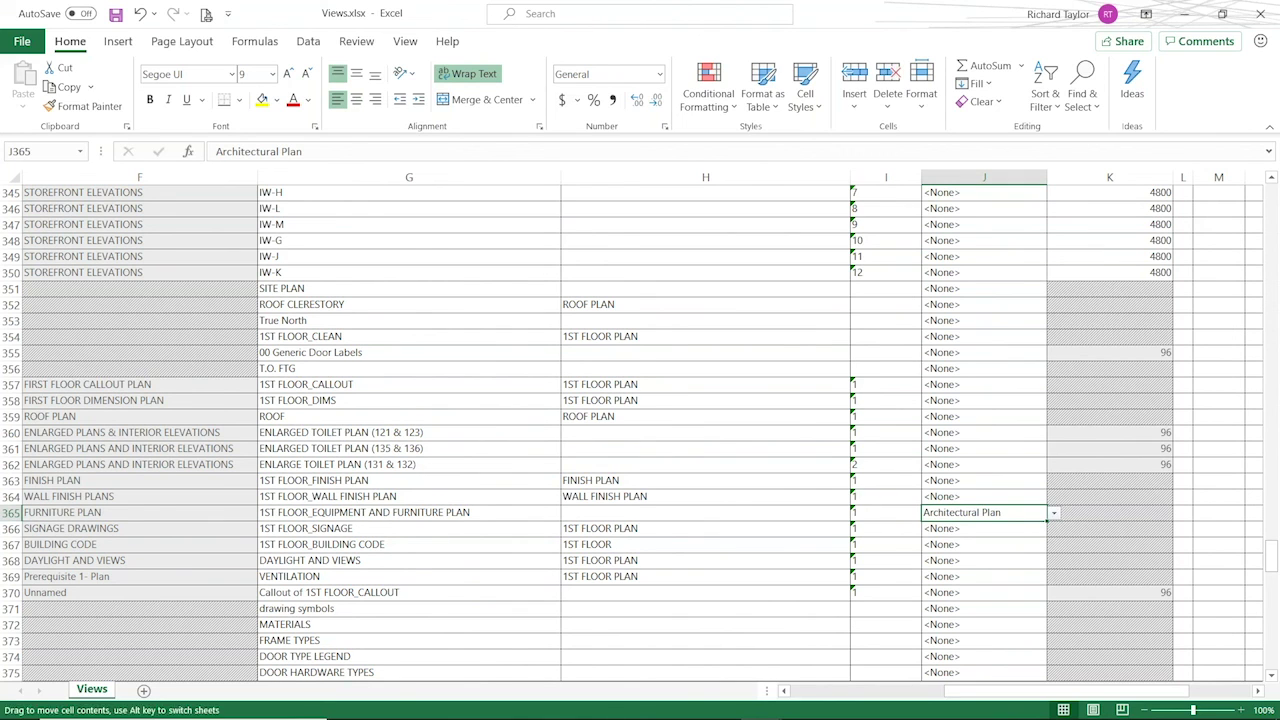
Copy the Architectural Plan template value from J365 into cells J357 to J364 and save the workbook.
key("ctrl+c")
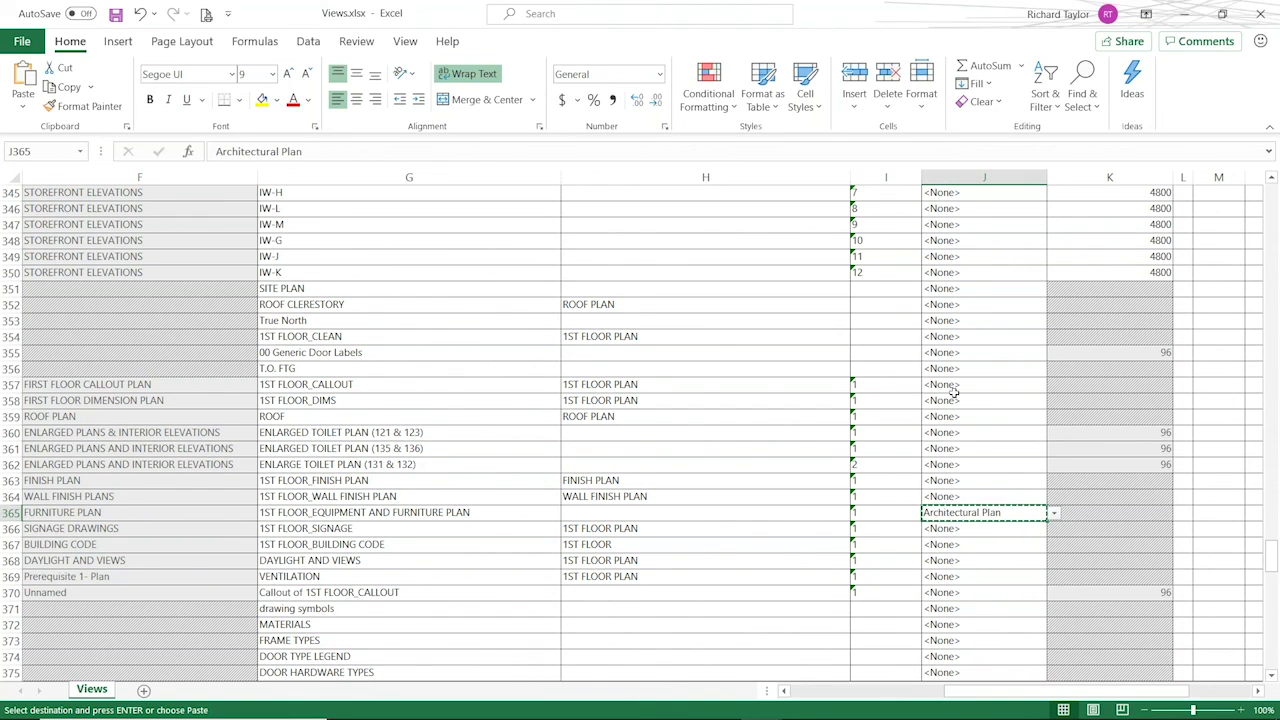
left_click_drag(952, 385, 963, 493)
key("ctrl+v")
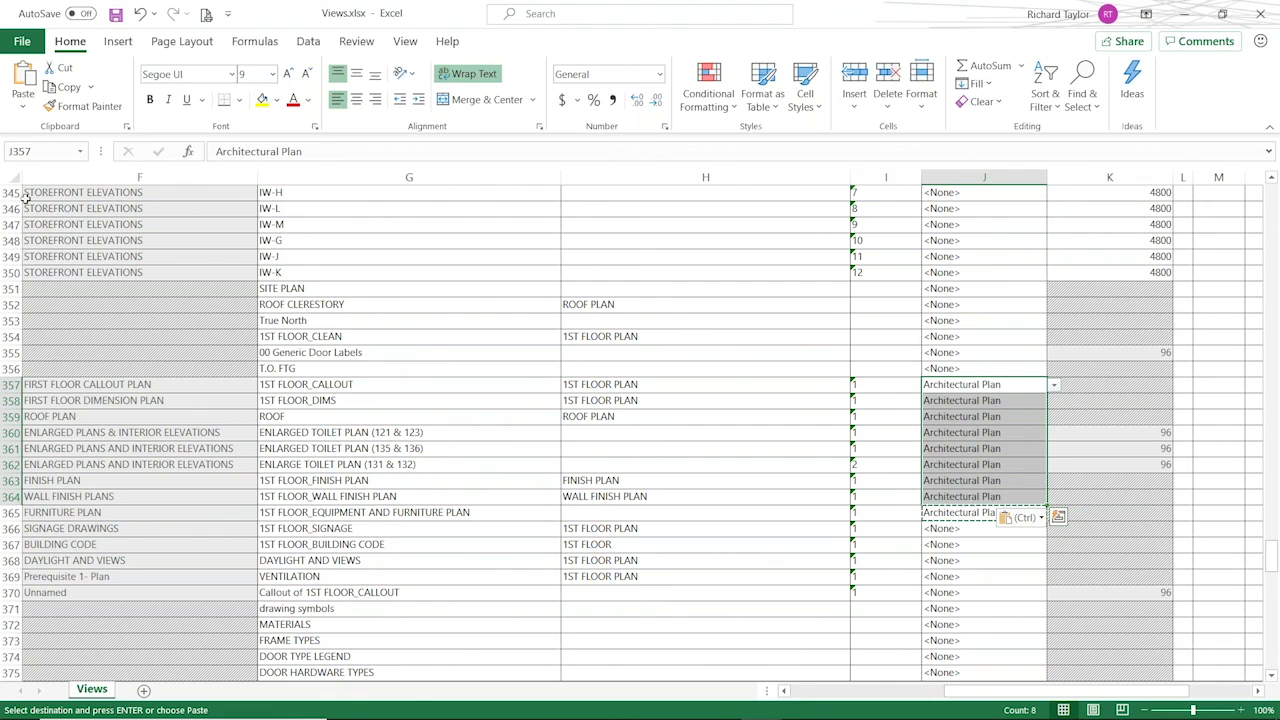
left_click(116, 14)
Switch back to Ideate BIMLink and load Views.xlsx into the import preview of the Views link.
key("alt+Tab")
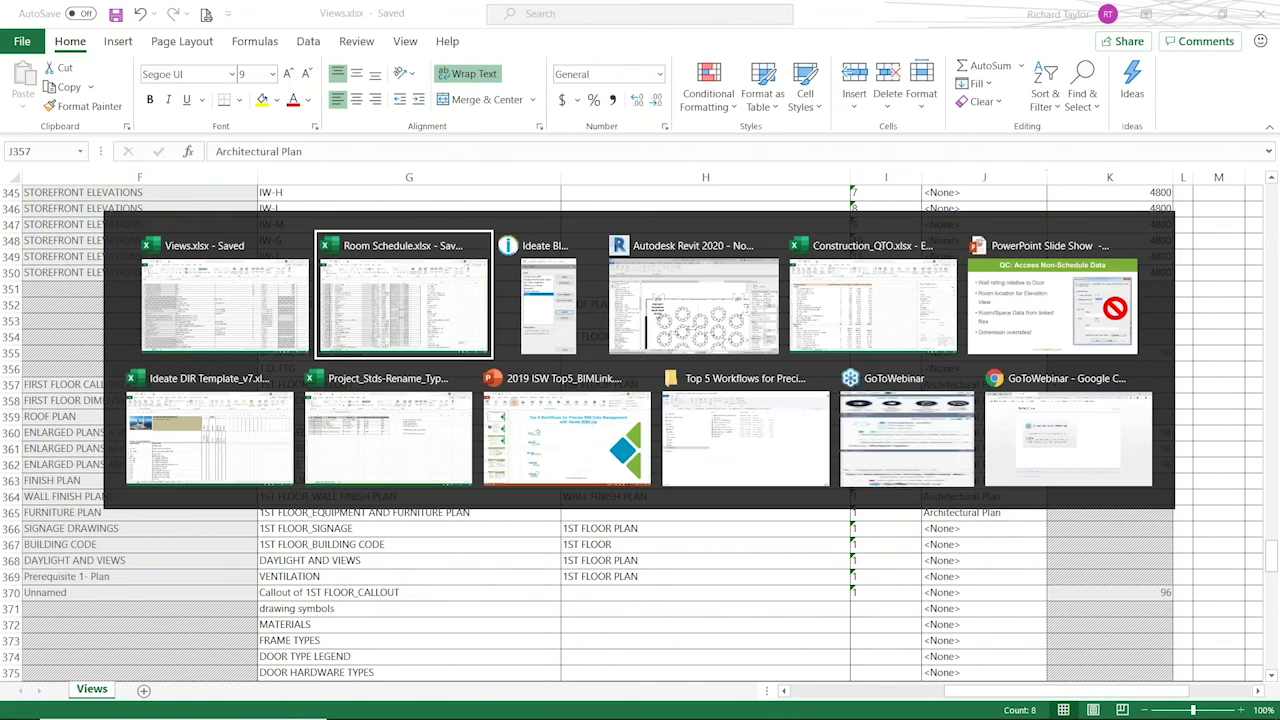
key("alt+Tab")
key("alt+Tab")
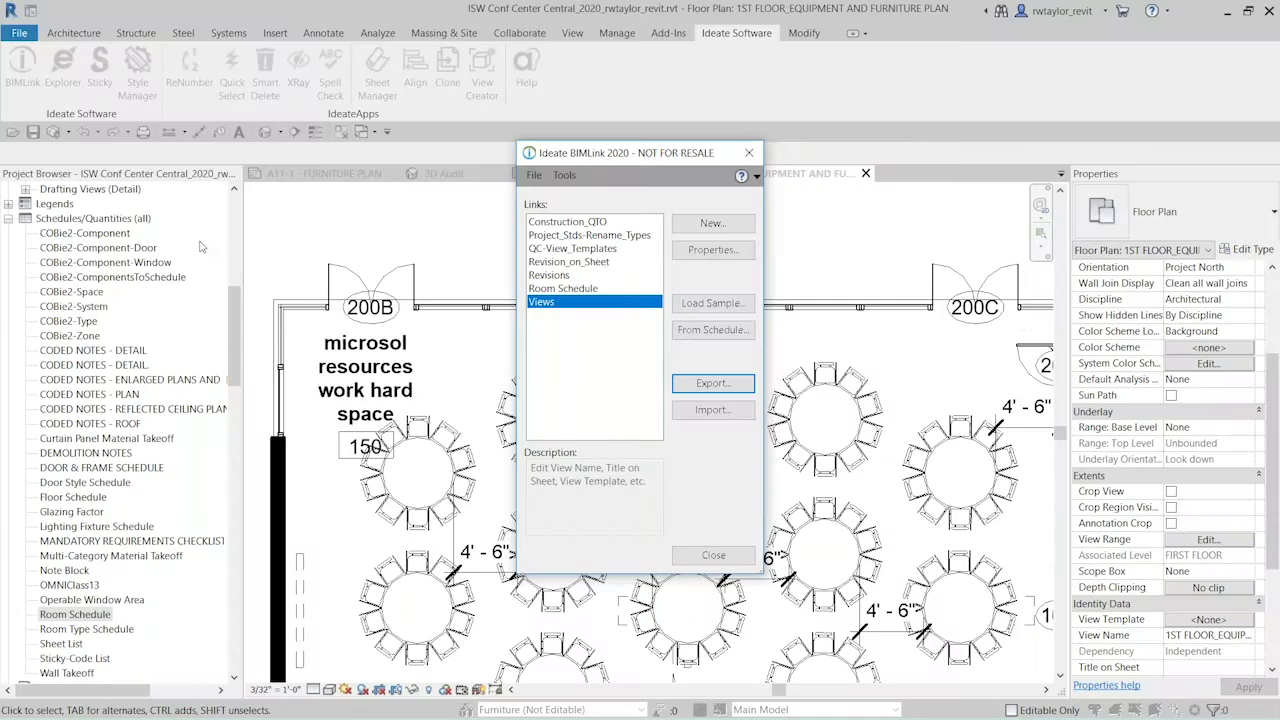
left_click(694, 412)
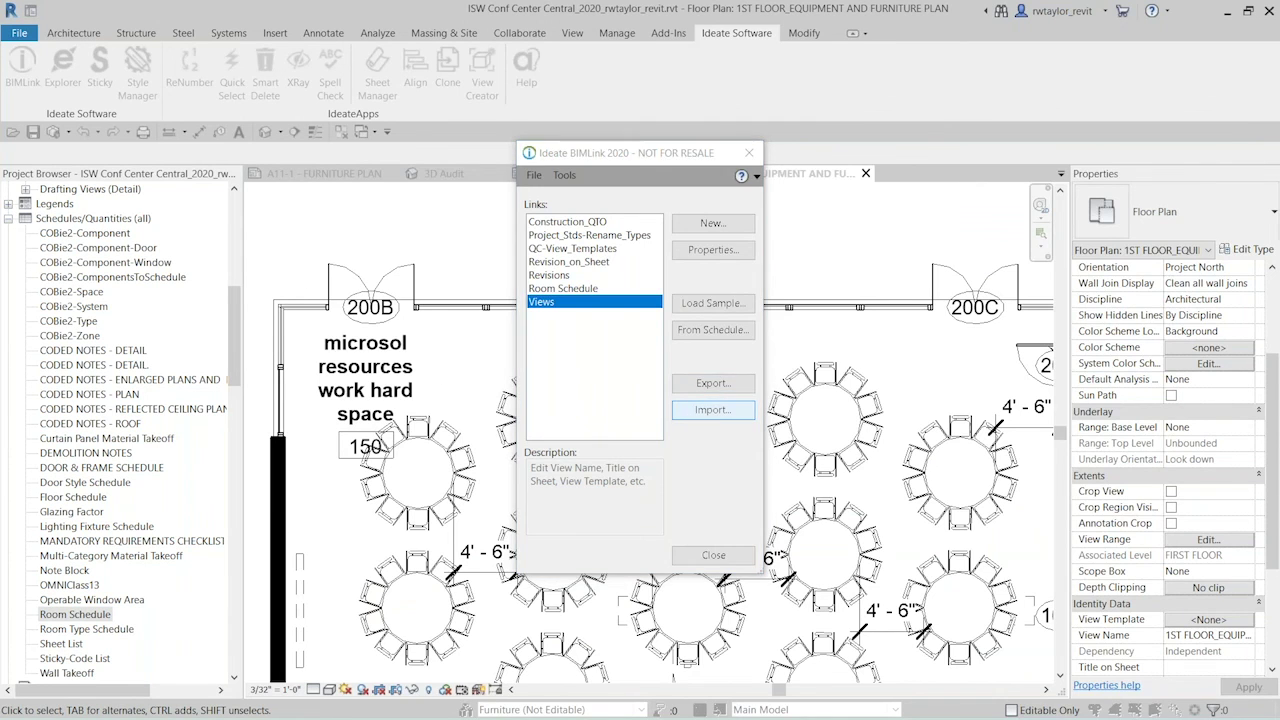
left_click(643, 316)
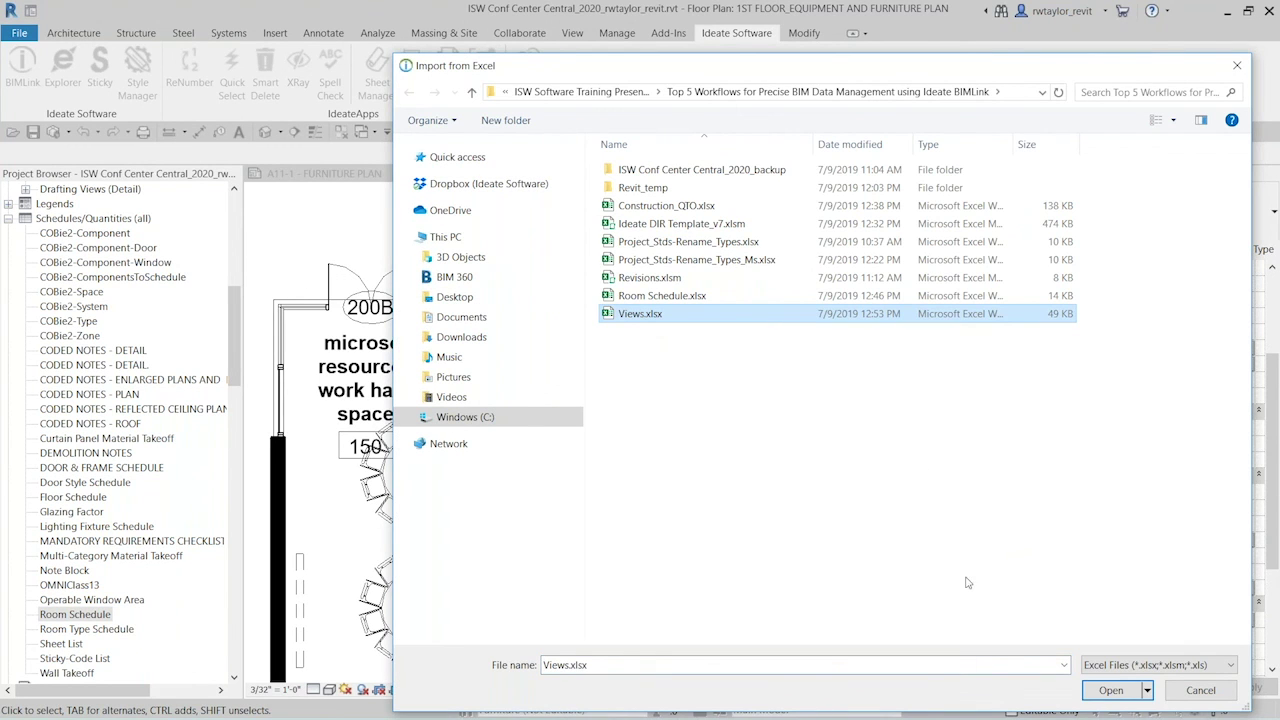
left_click(1110, 690)
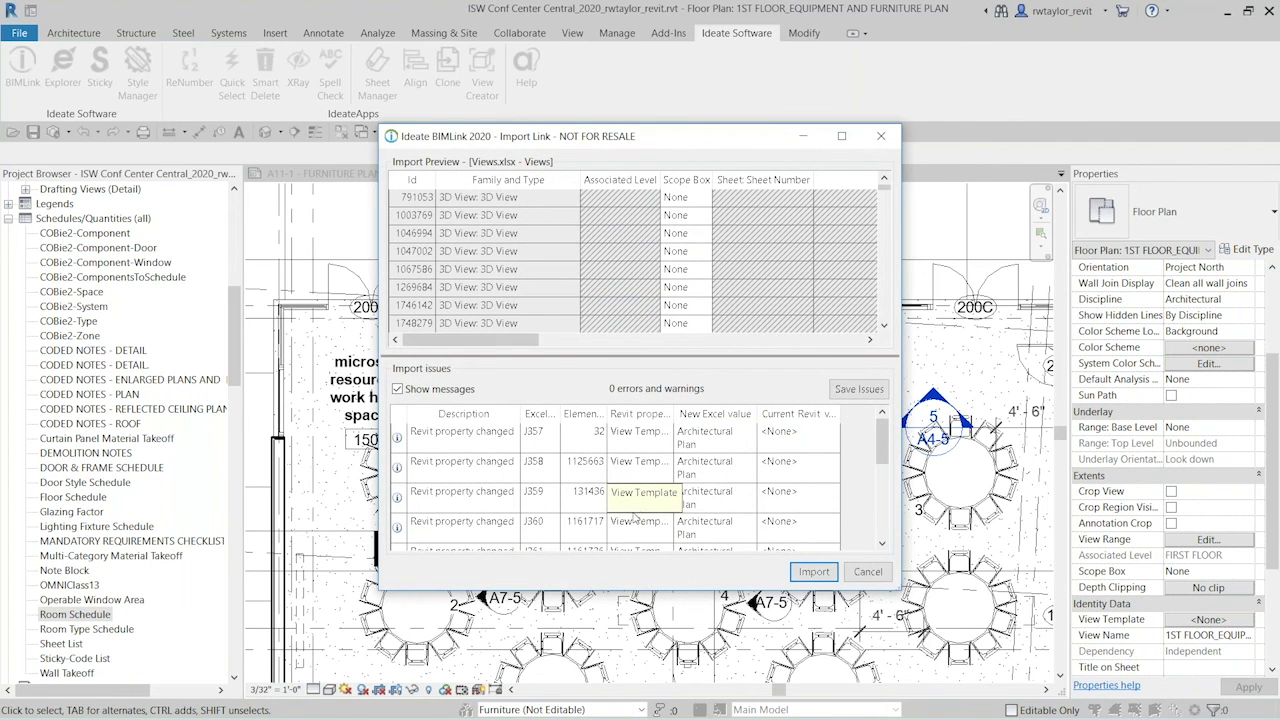
Widen the import preview window, import the view template changes into the model, and close BIMLink to return to Revit.
left_click(398, 389)
left_click(398, 389)
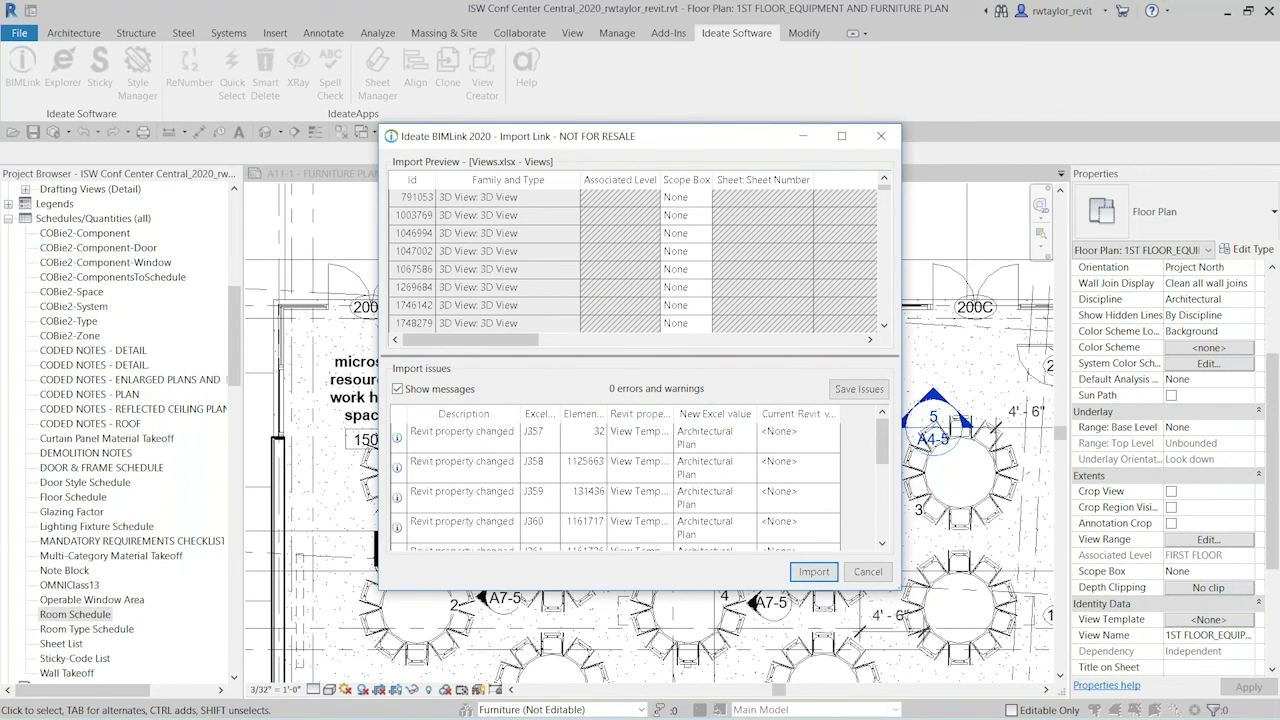
left_click_drag(899, 443, 1034, 440)
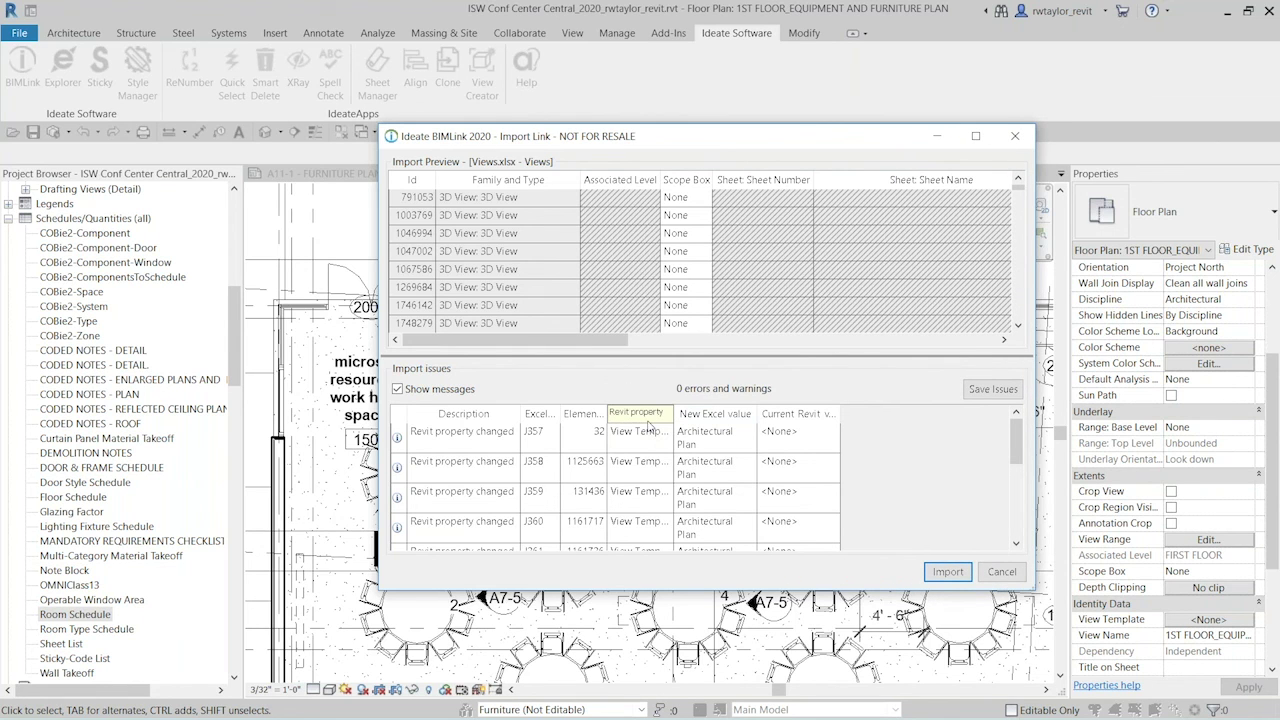
left_click(947, 571)
key("alt+Tab")
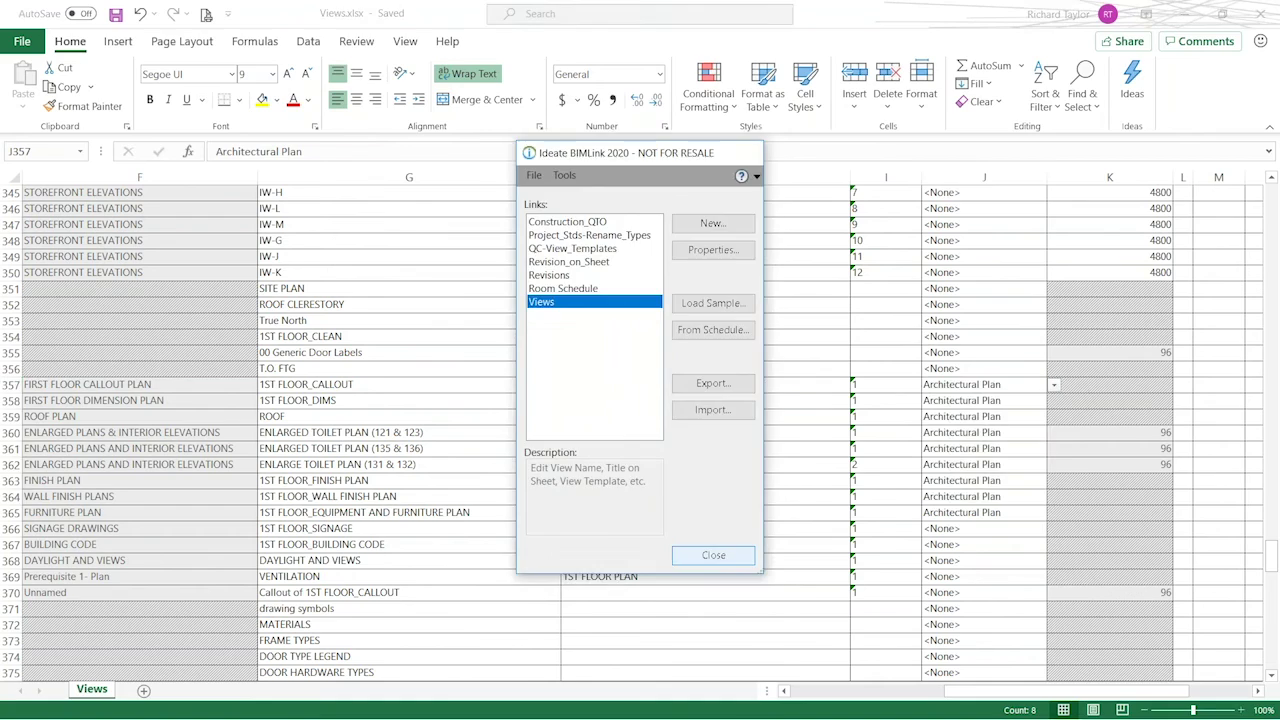
left_click(718, 556)
key("alt+Tab")
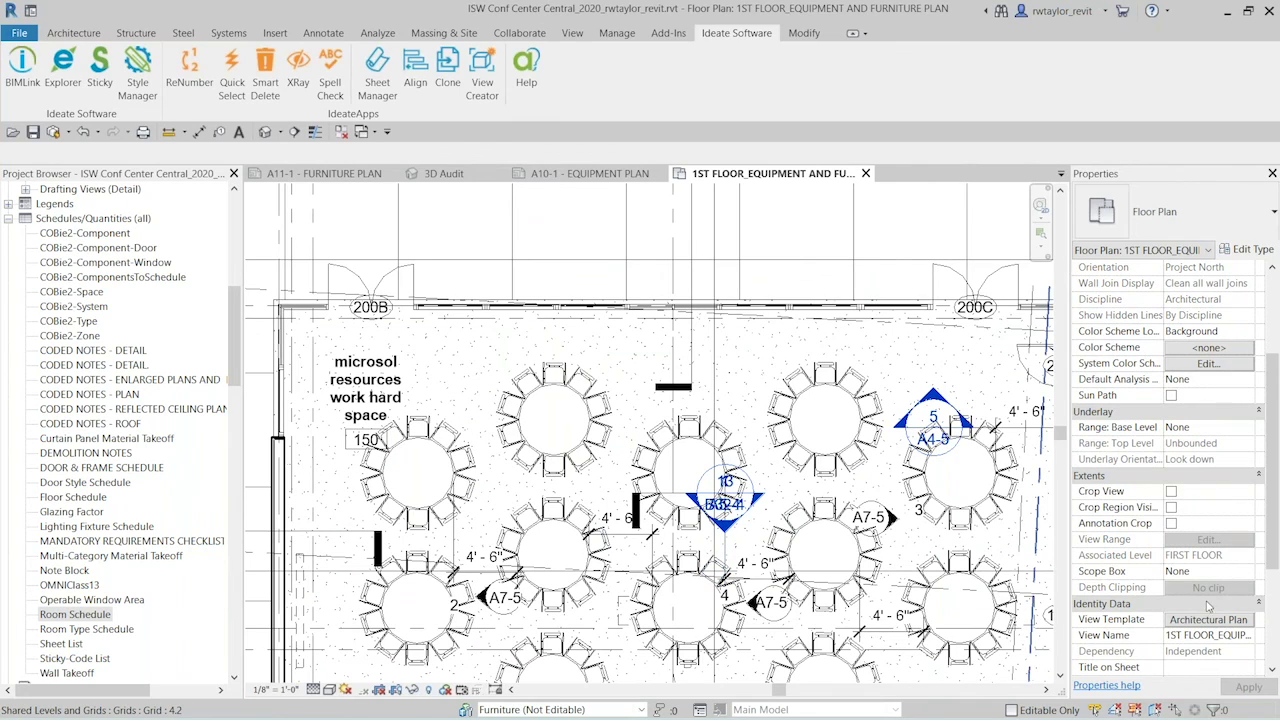
Examine the Architectural Plan template assigned to the floor plan, including its model graphic overrides and included parameters, and close its settings.
left_click_drag(1274, 520, 1275, 600)
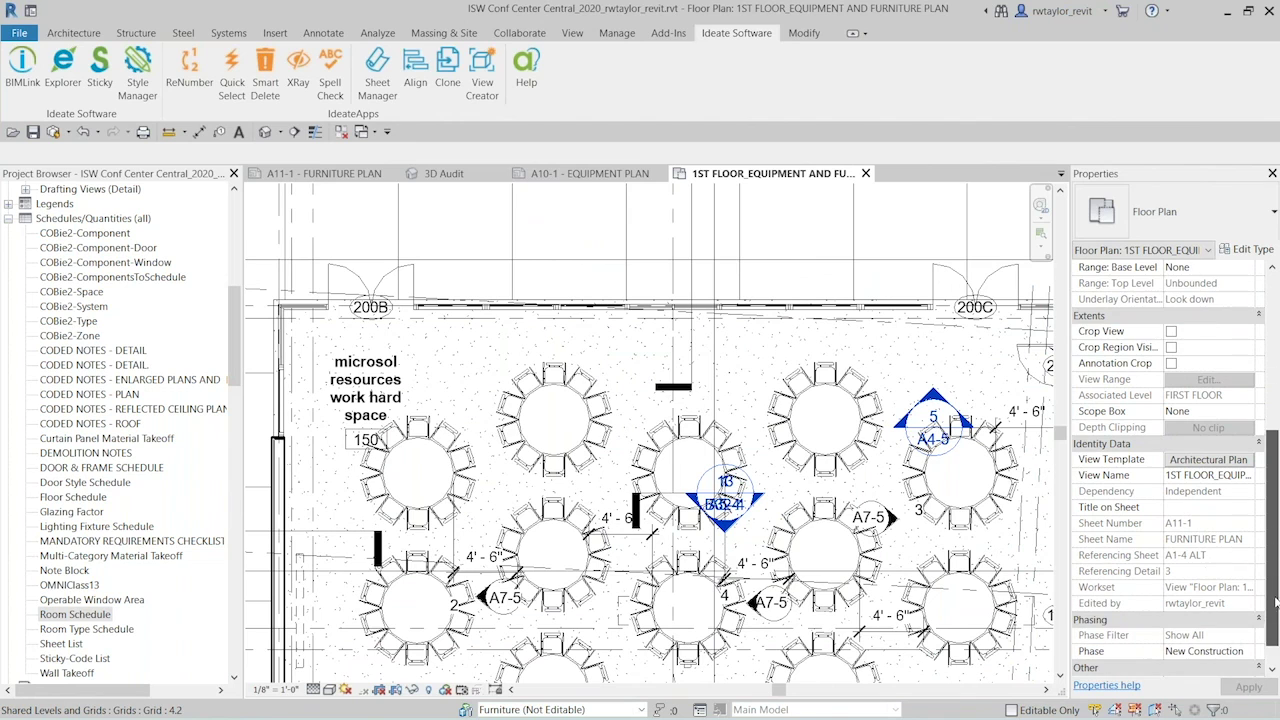
left_click(1229, 462)
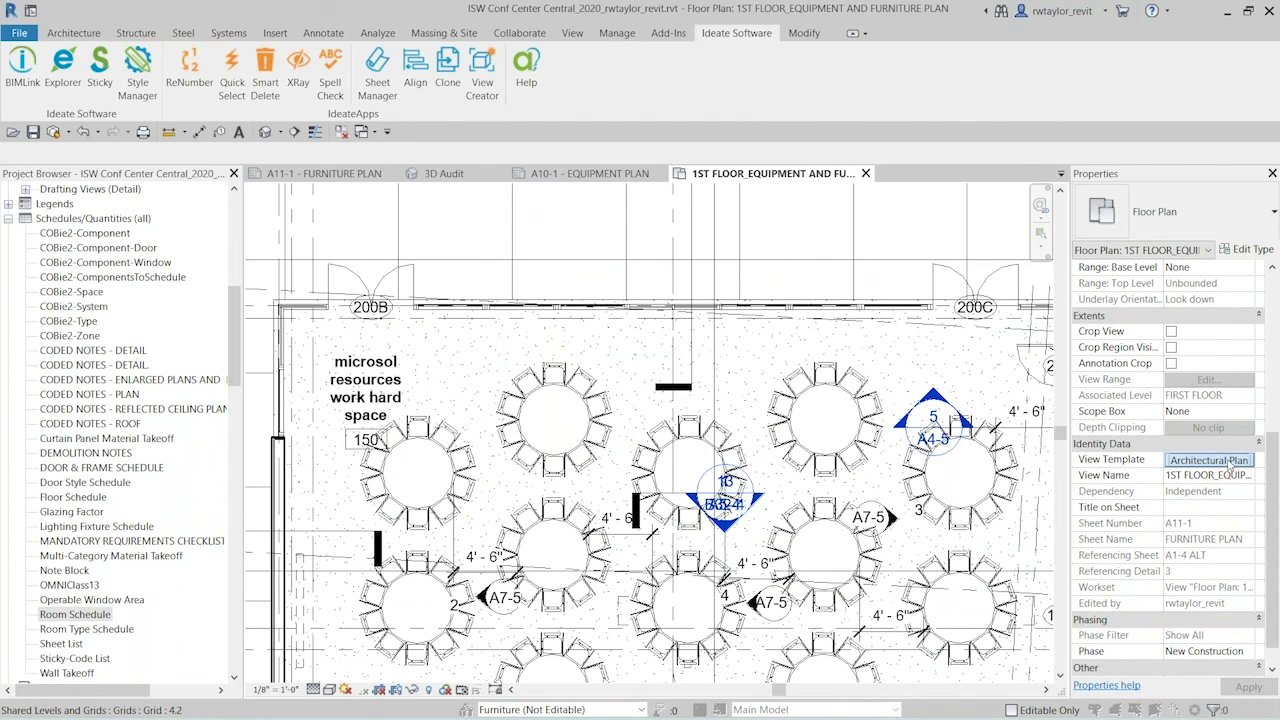
left_click_drag(887, 548, 960, 547)
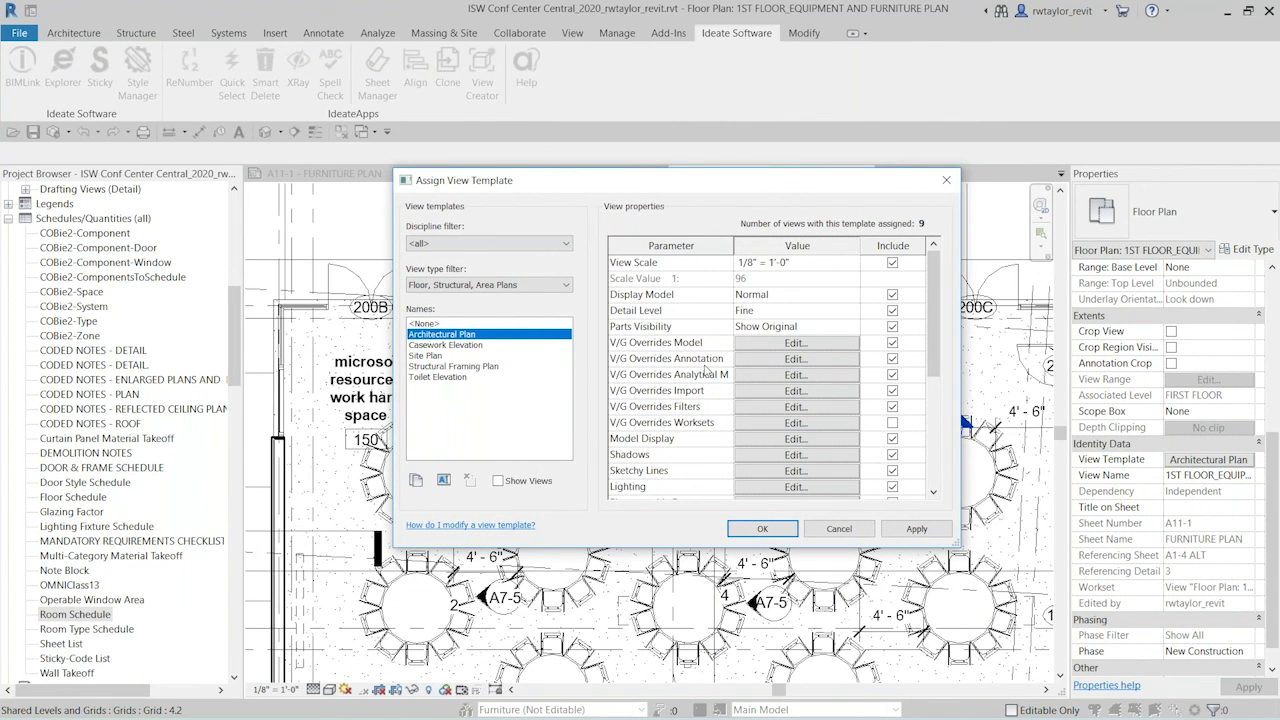
left_click(770, 345)
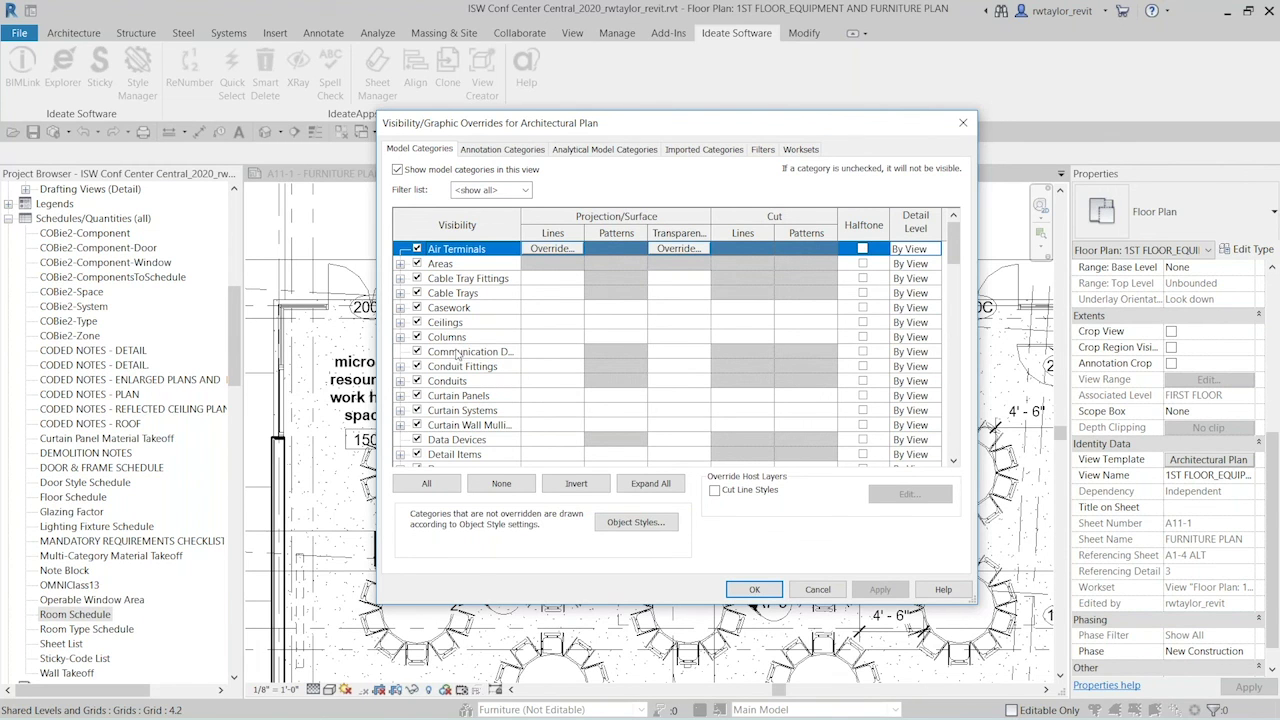
left_click(963, 122)
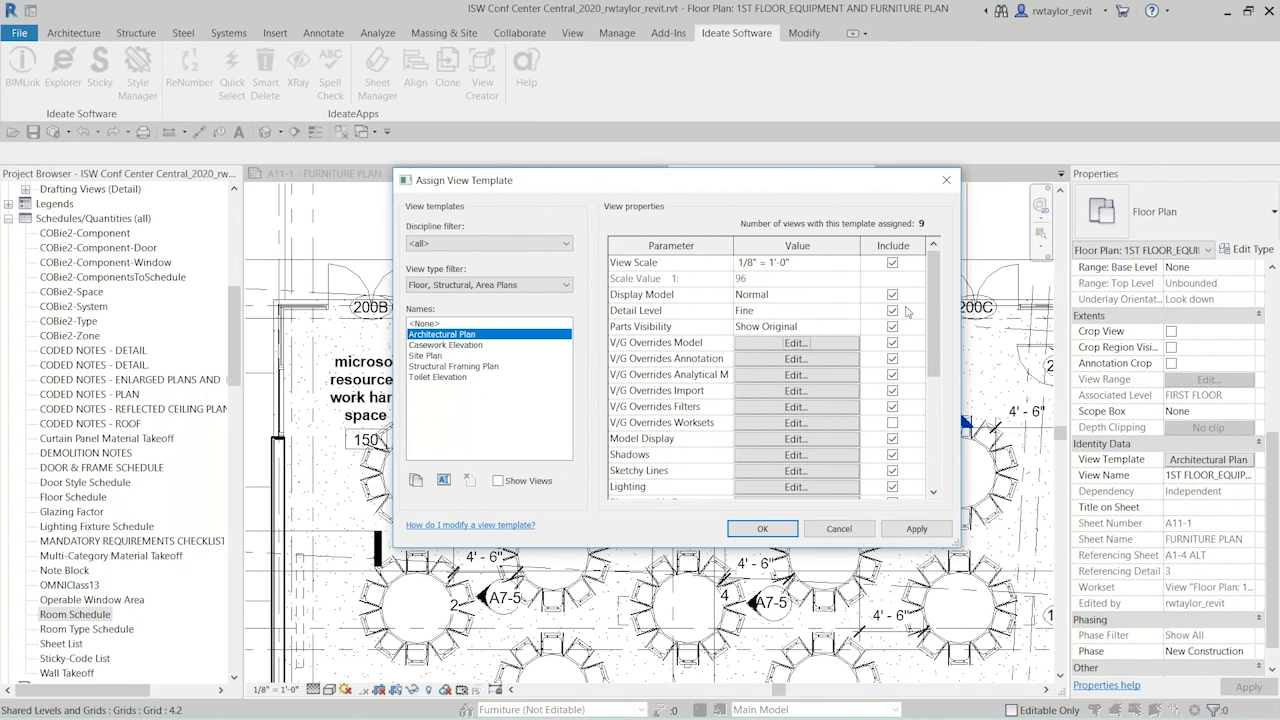
left_click_drag(933, 305, 946, 416)
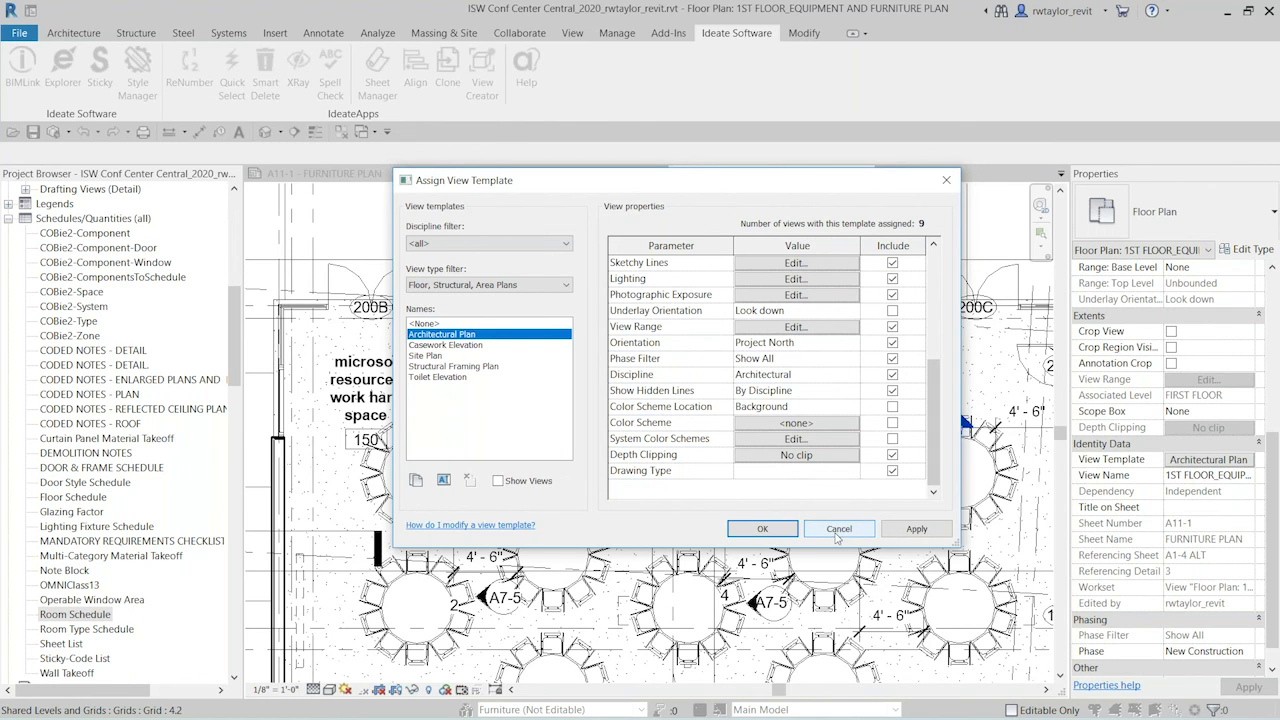
left_click(762, 528)
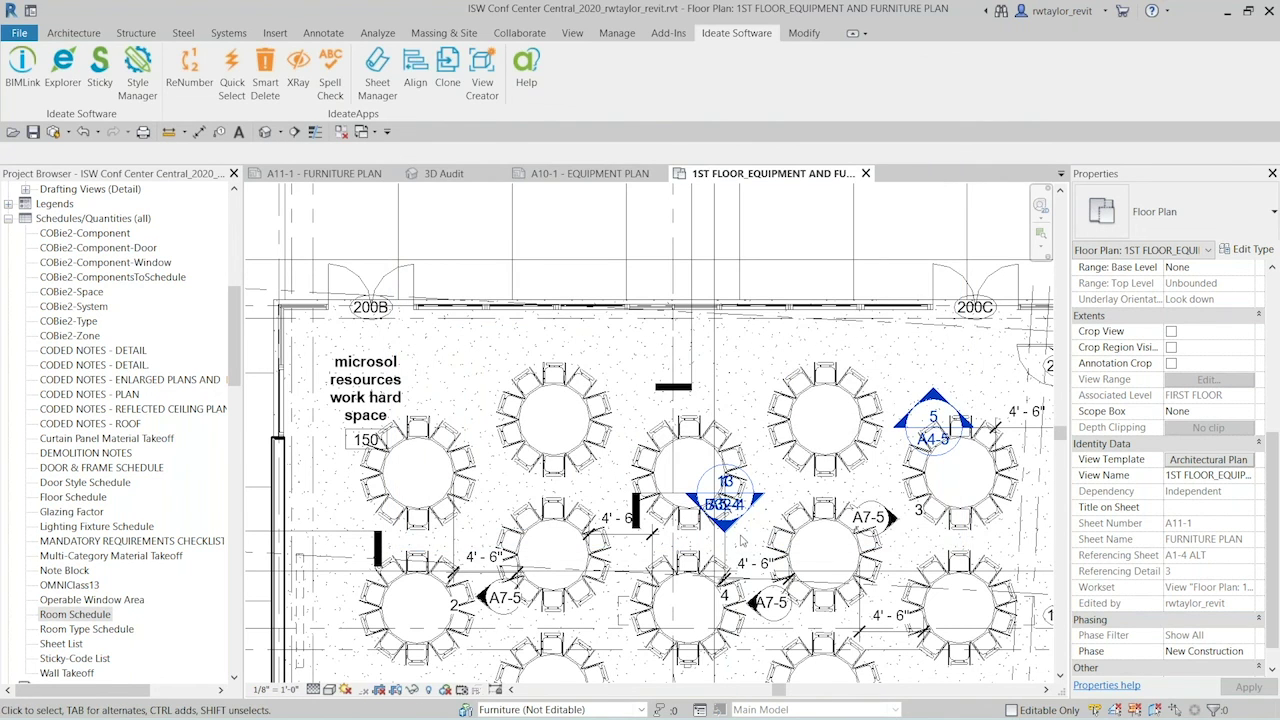